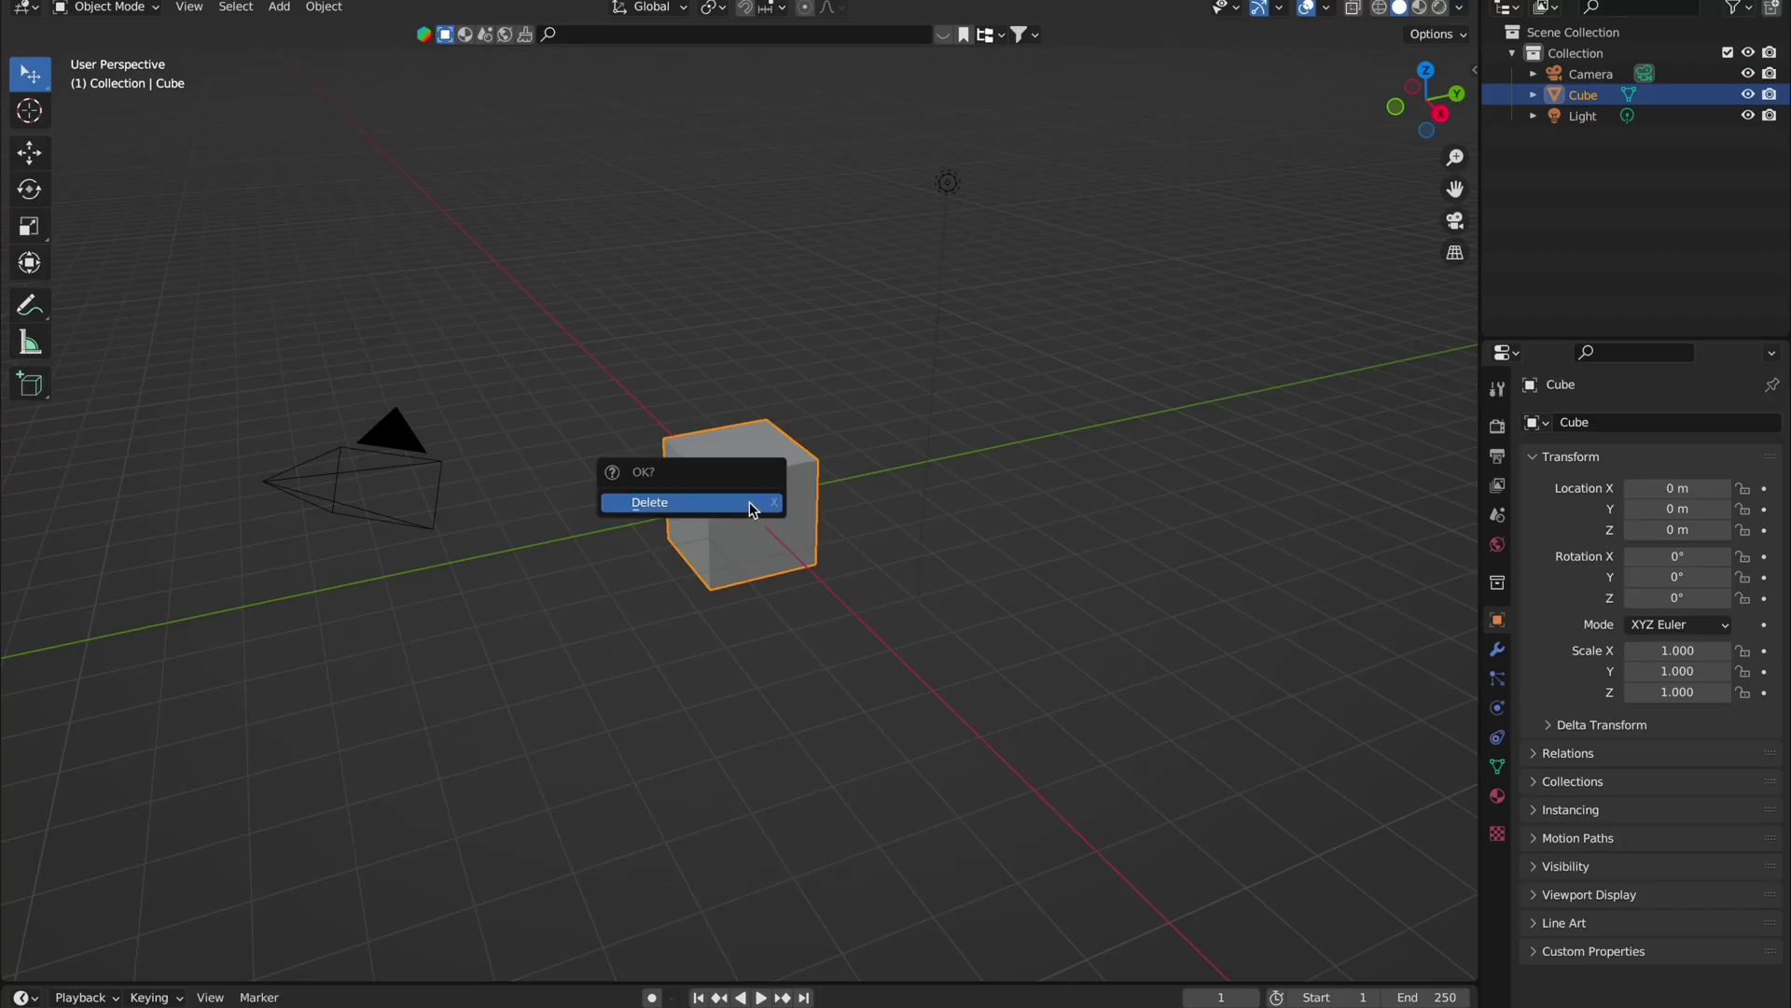
Step: Delete the default cube, import the medicine bottle image as a plane, and view from the right
key("Delete")
key("shift+a")
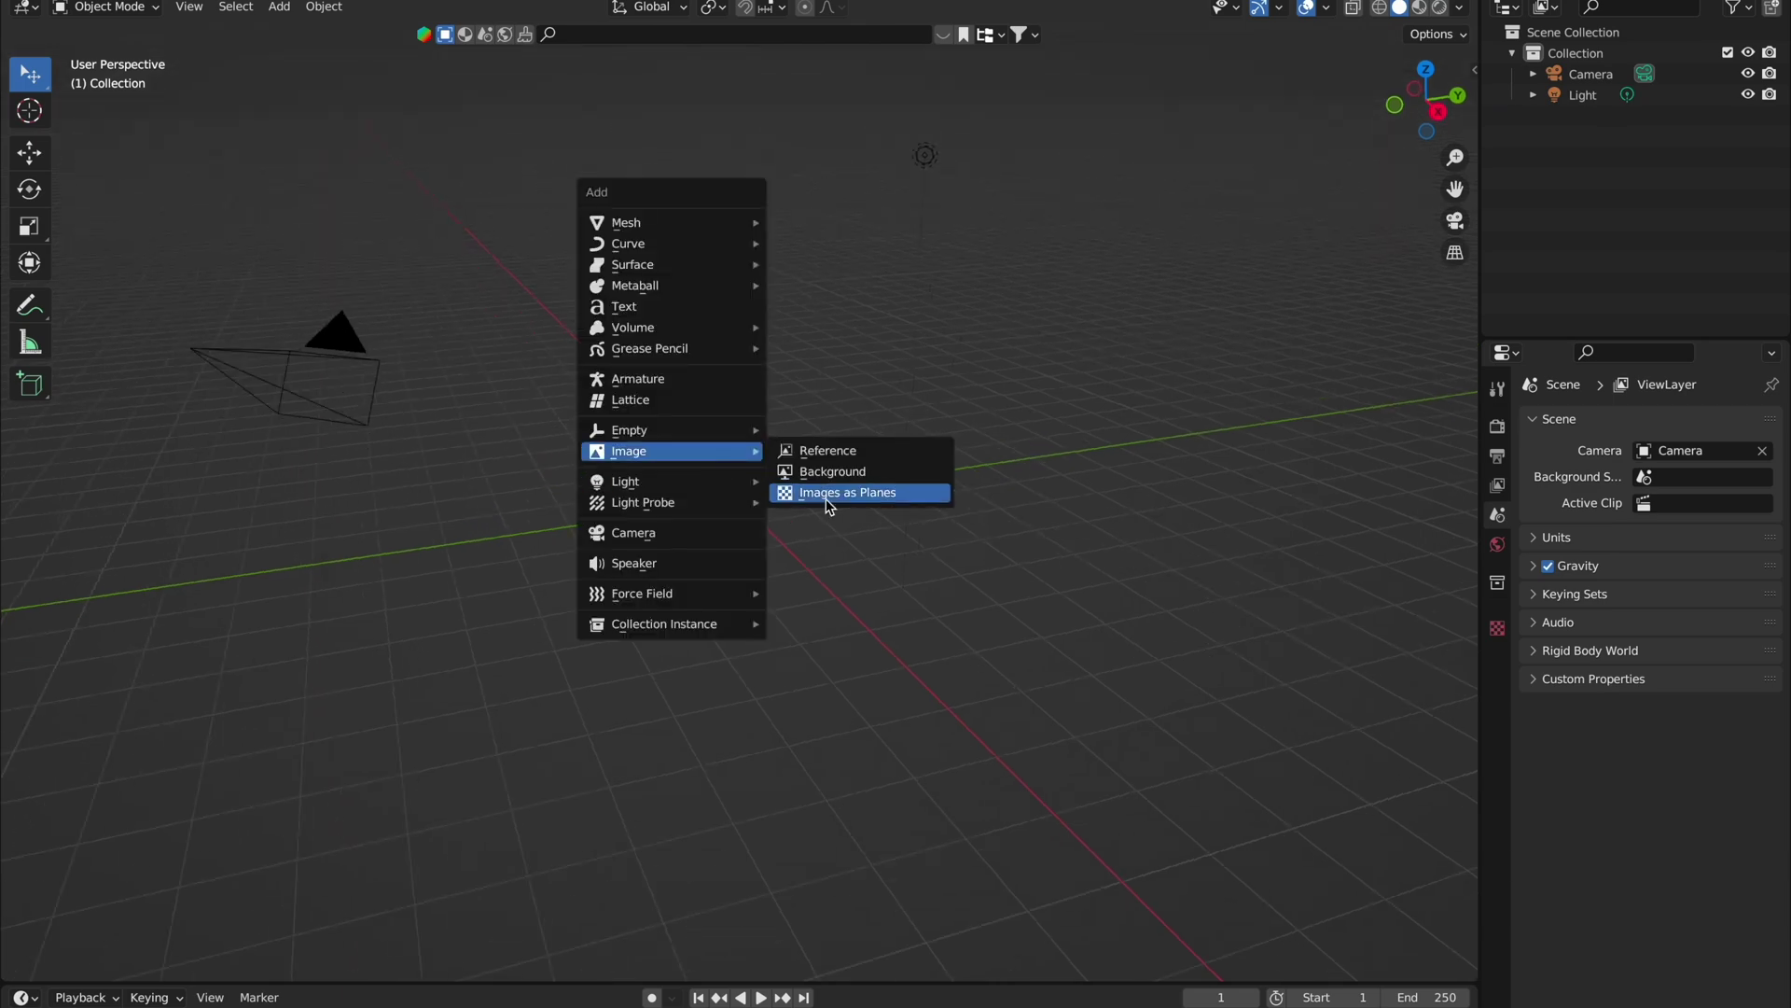
left_click(829, 505)
double_click(680, 527)
double_click(811, 597)
double_click(1003, 587)
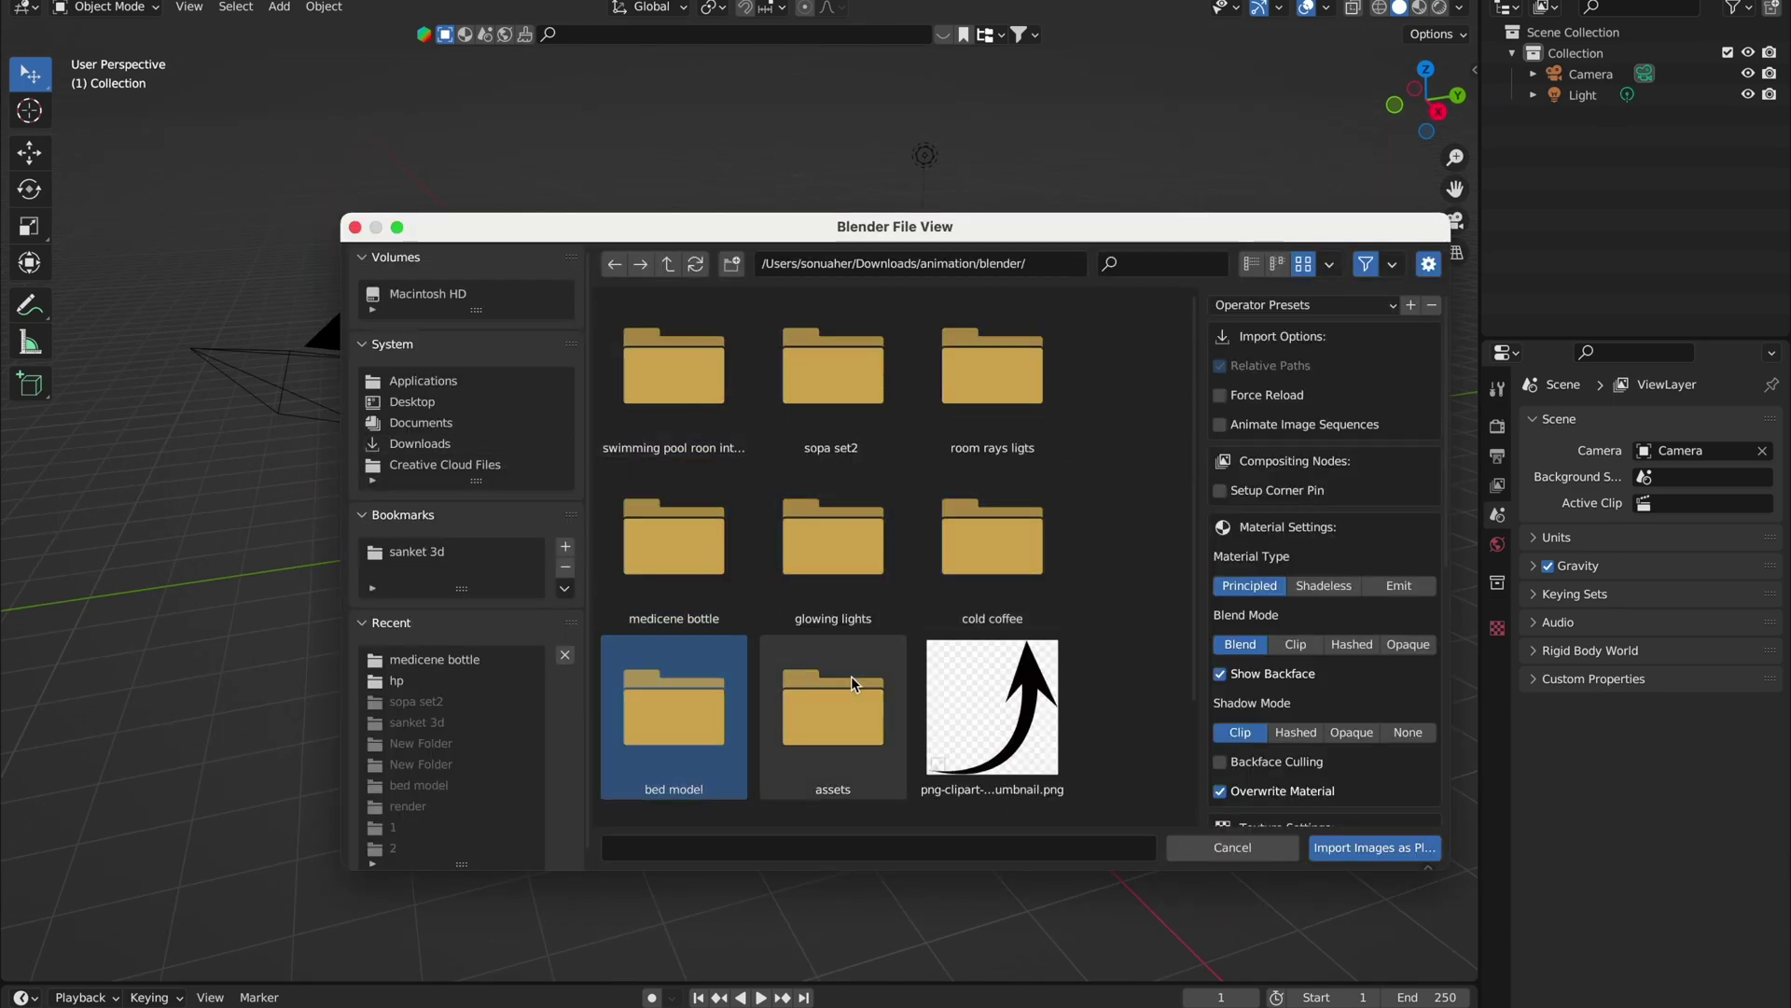
double_click(674, 536)
double_click(992, 366)
key("KP_3")
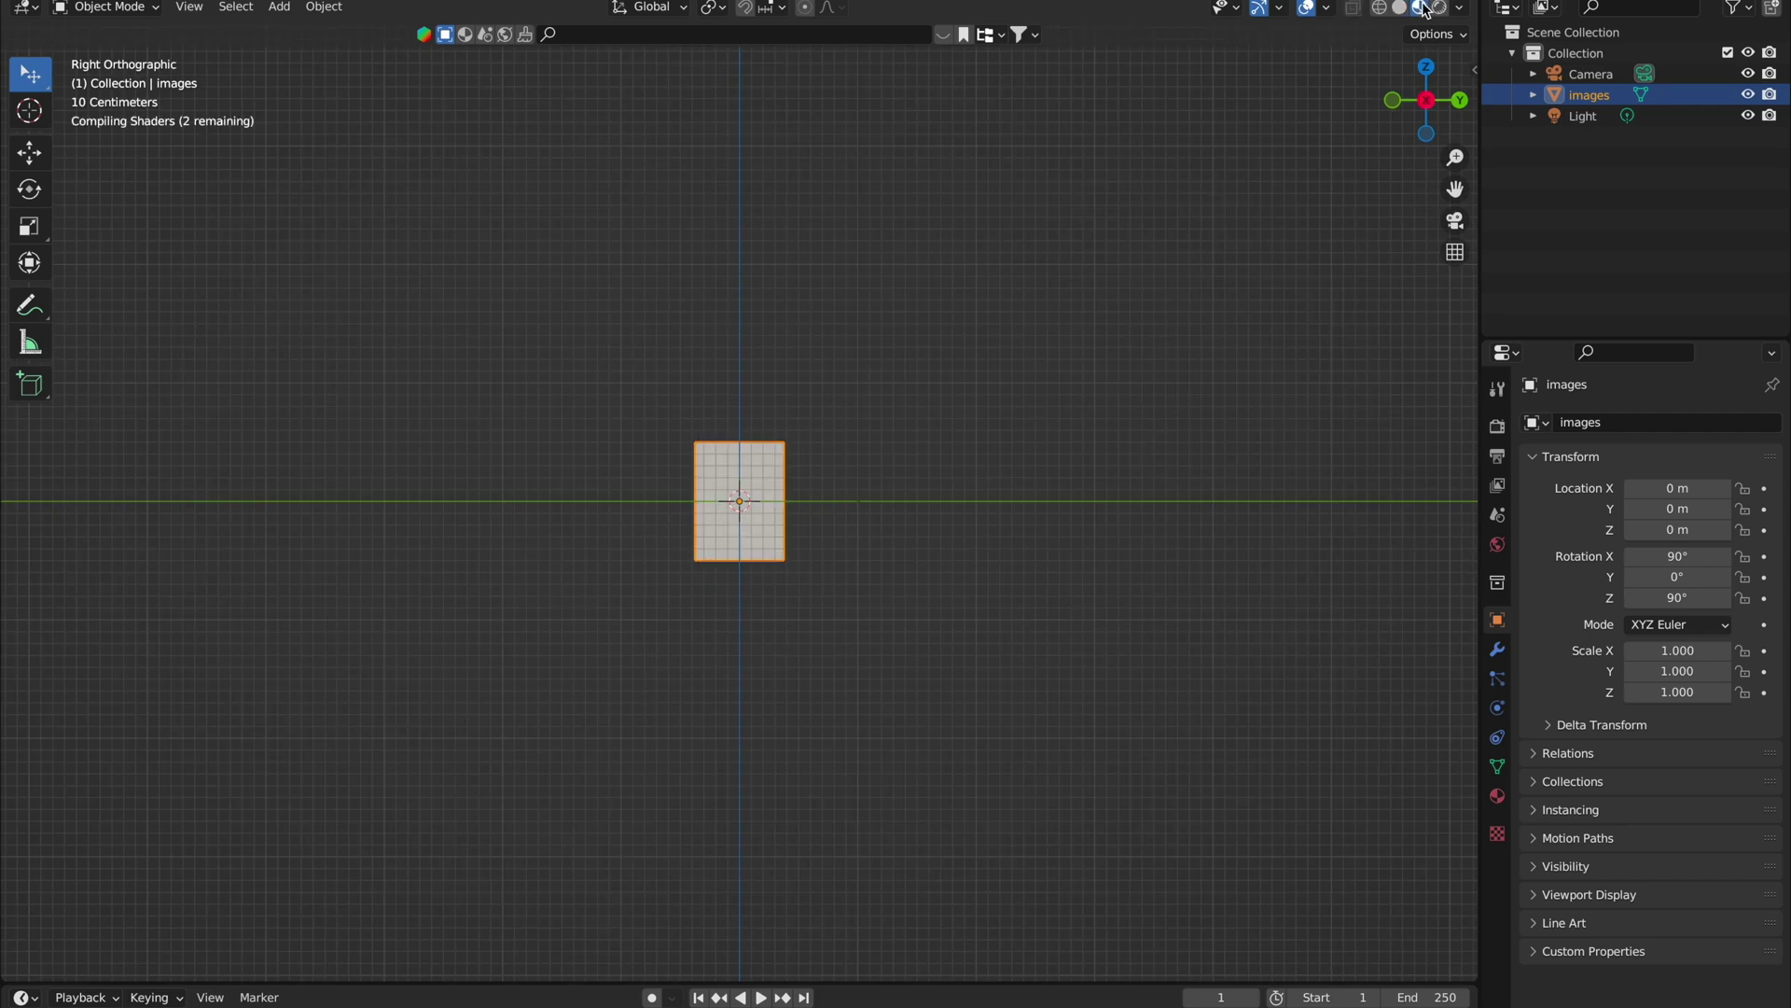
Step: Switch the viewport to Material Preview and add a cylinder mesh
left_click(1419, 7)
scroll(1031, 444, "up", 3)
scroll(1304, 142, "up", 1)
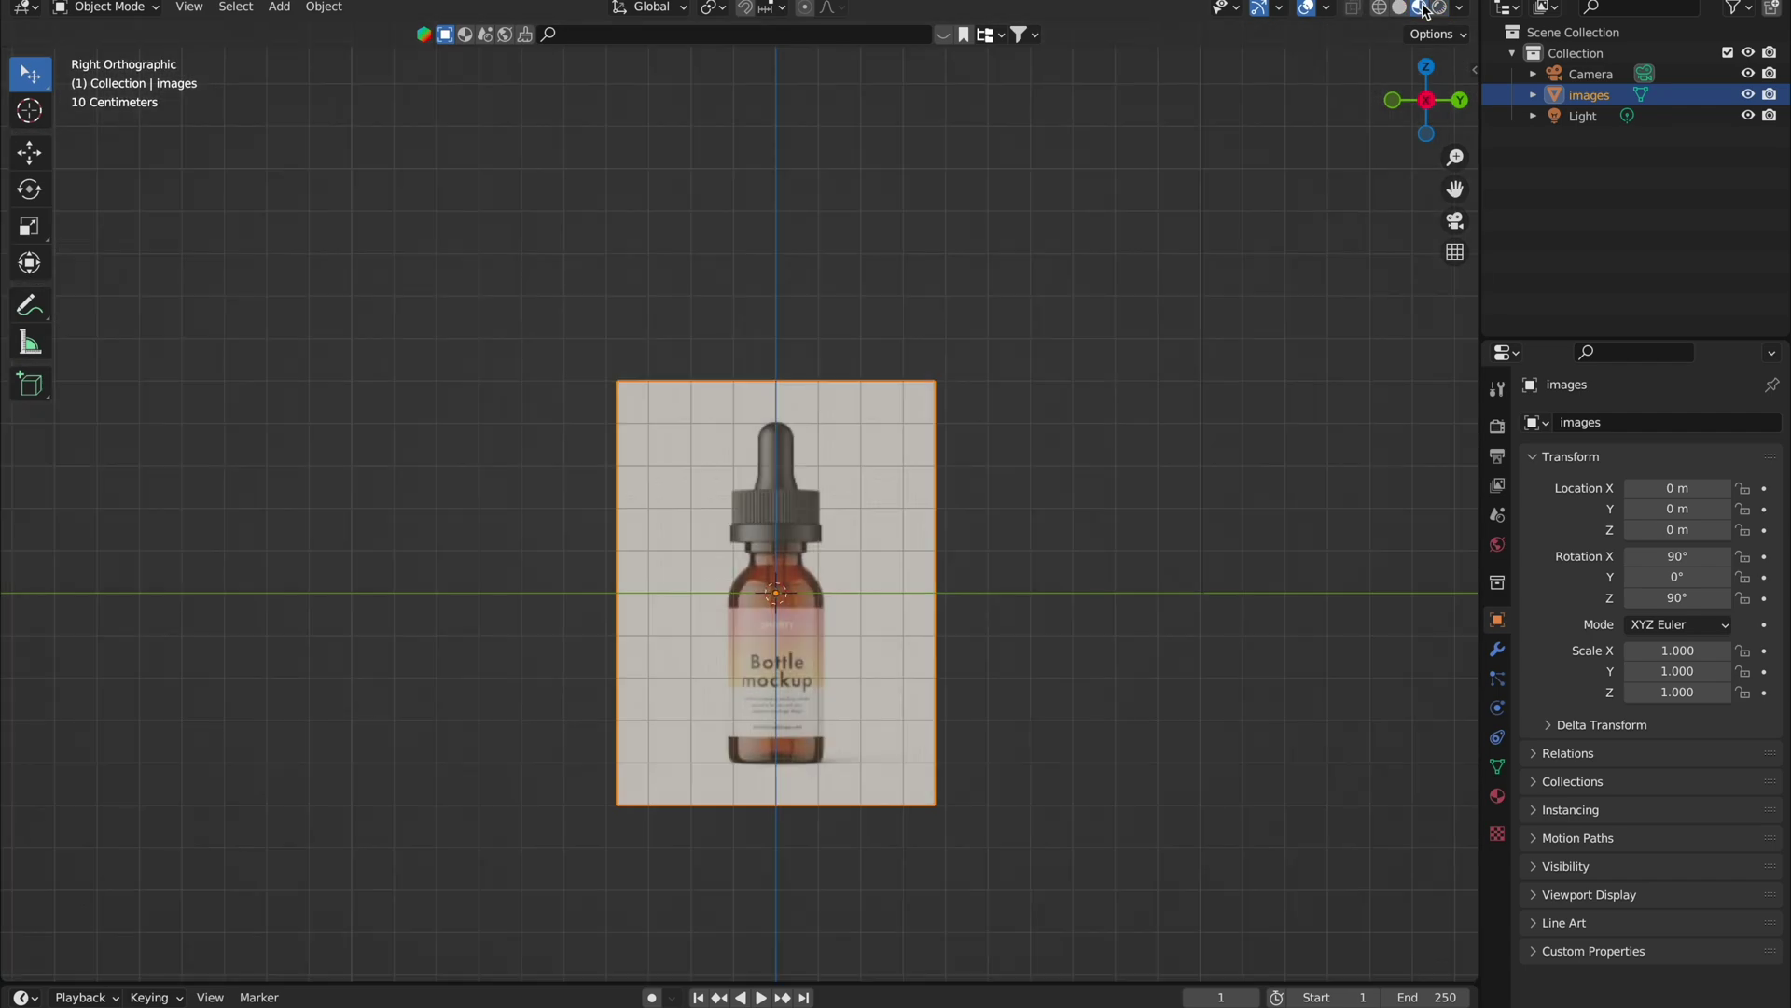
scroll(904, 516, "up", 1)
scroll(615, 472, "up", 1)
key("shift+a")
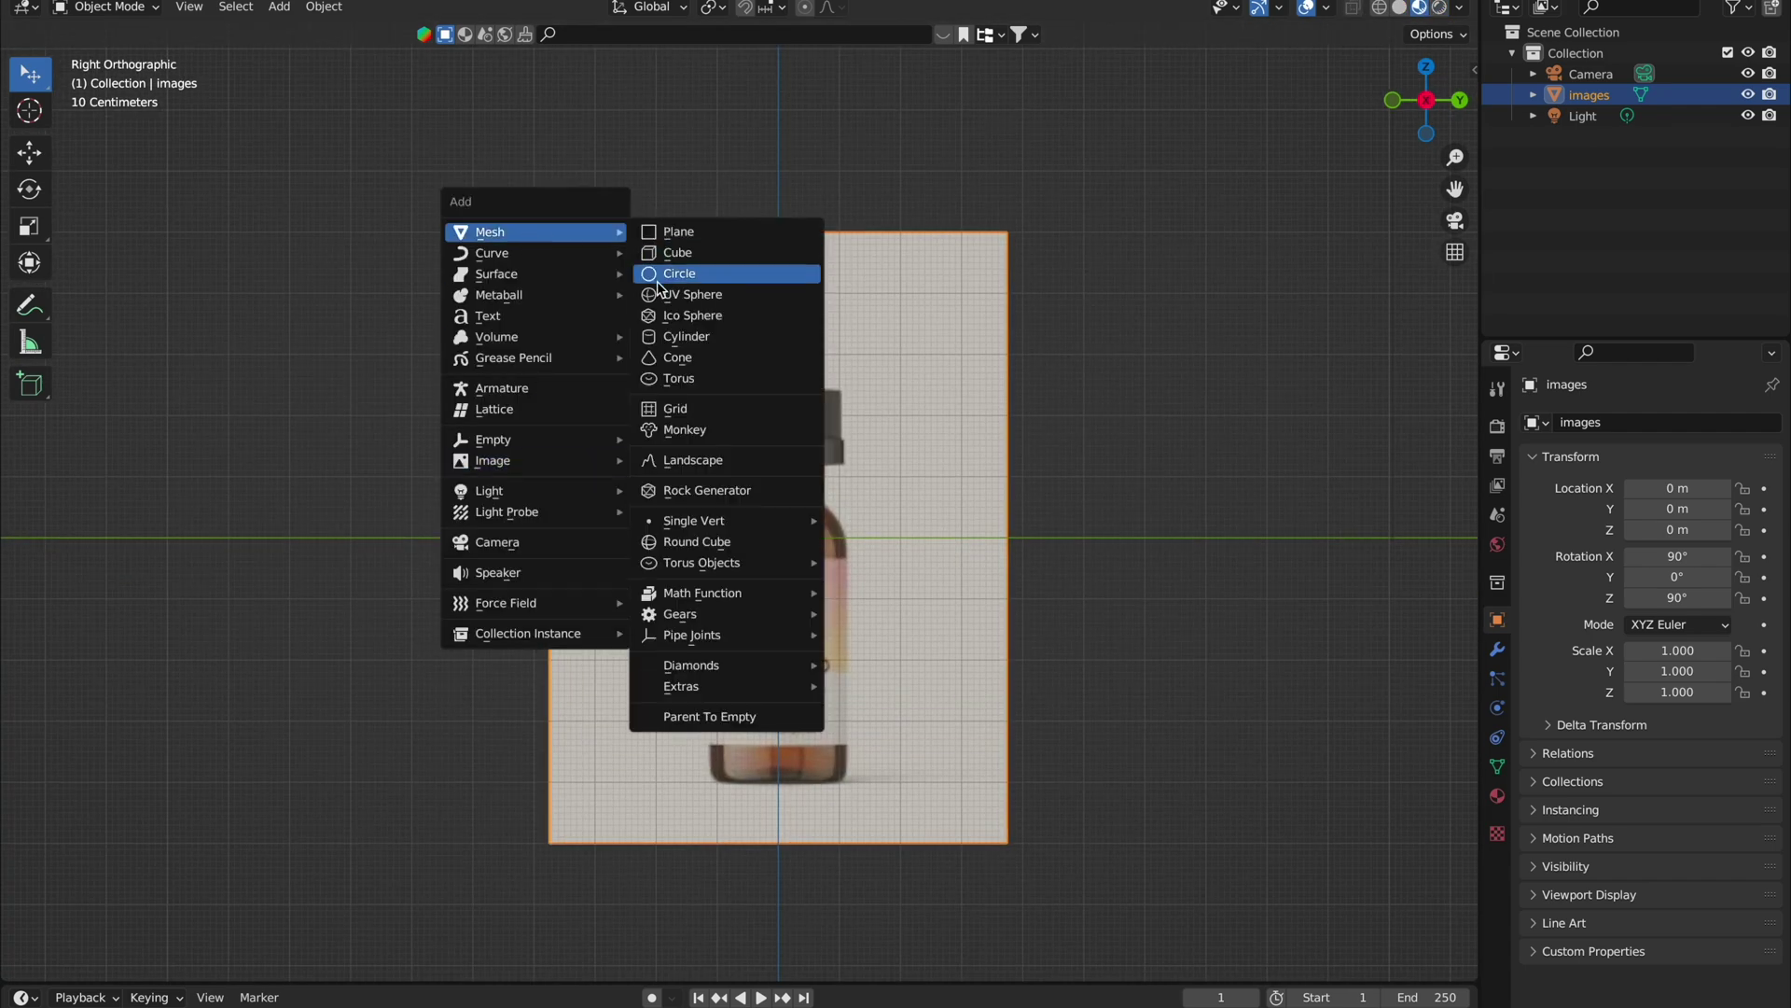
left_click(668, 336)
Step: Scale the cylinder to 0.112 and lower it to Z −0.15477 m over the label
key("s")
scroll(802, 531, "down", 5)
left_click(761, 520)
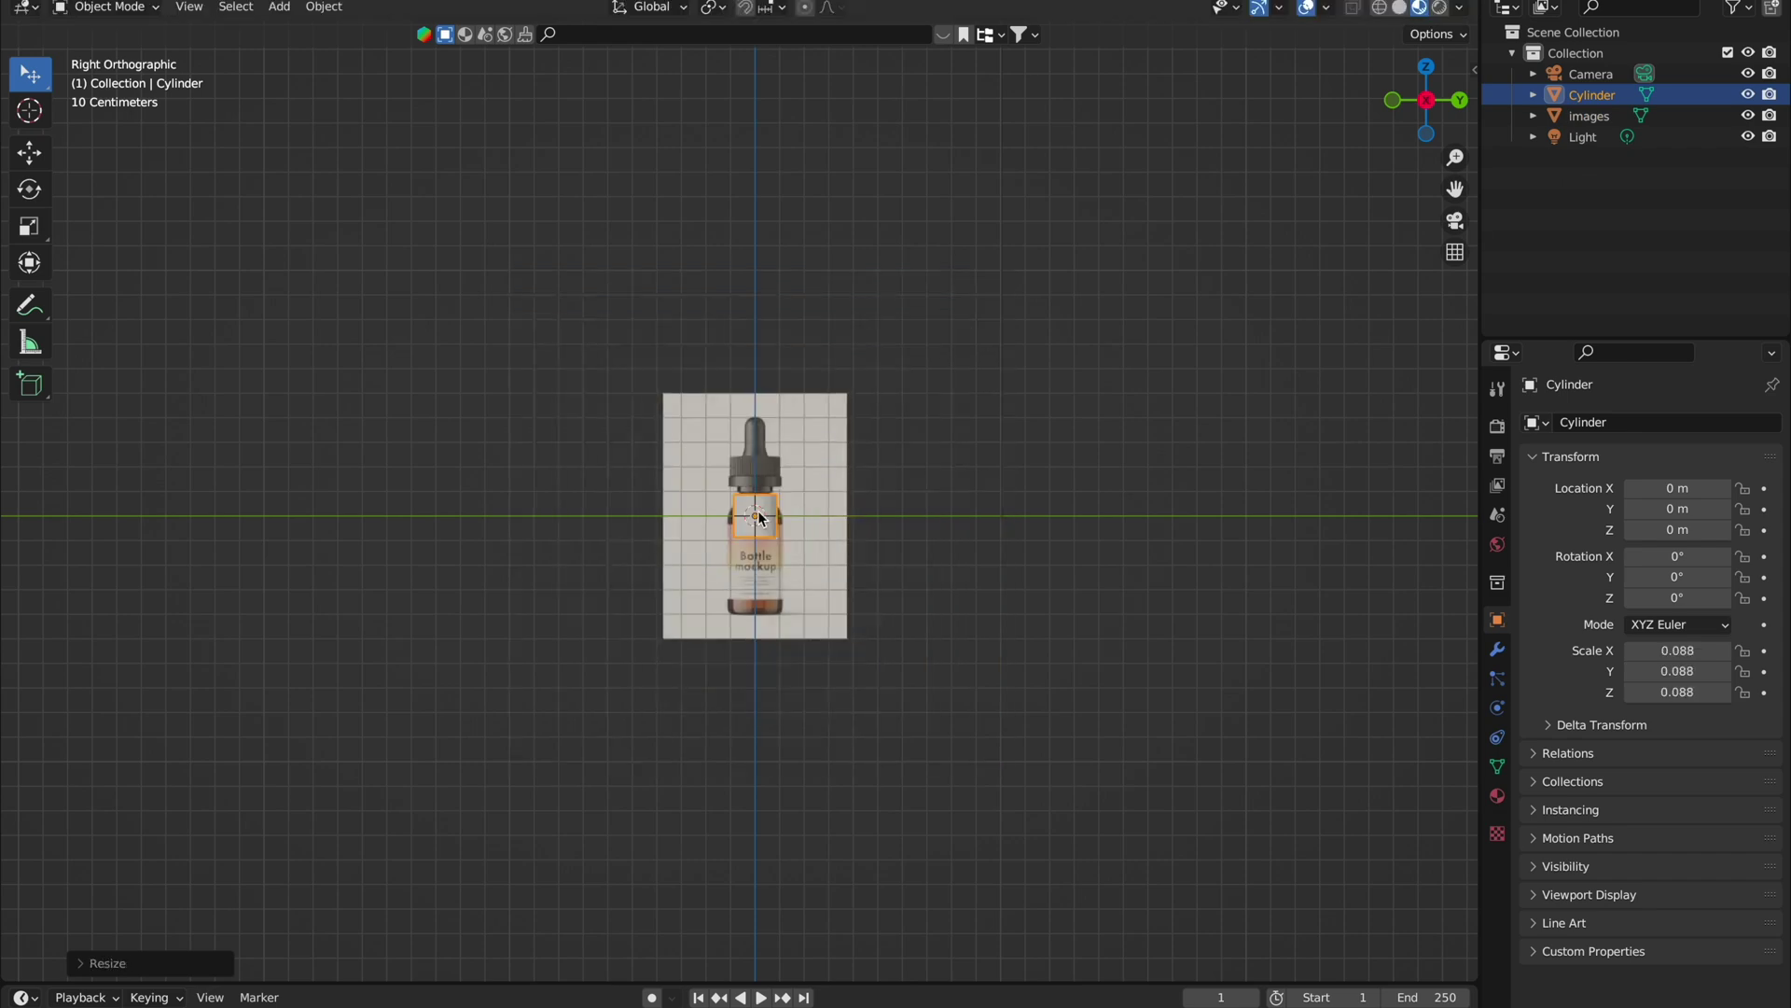
scroll(760, 519, "up", 10)
scroll(810, 555, "down", 4)
key("g")
key("z")
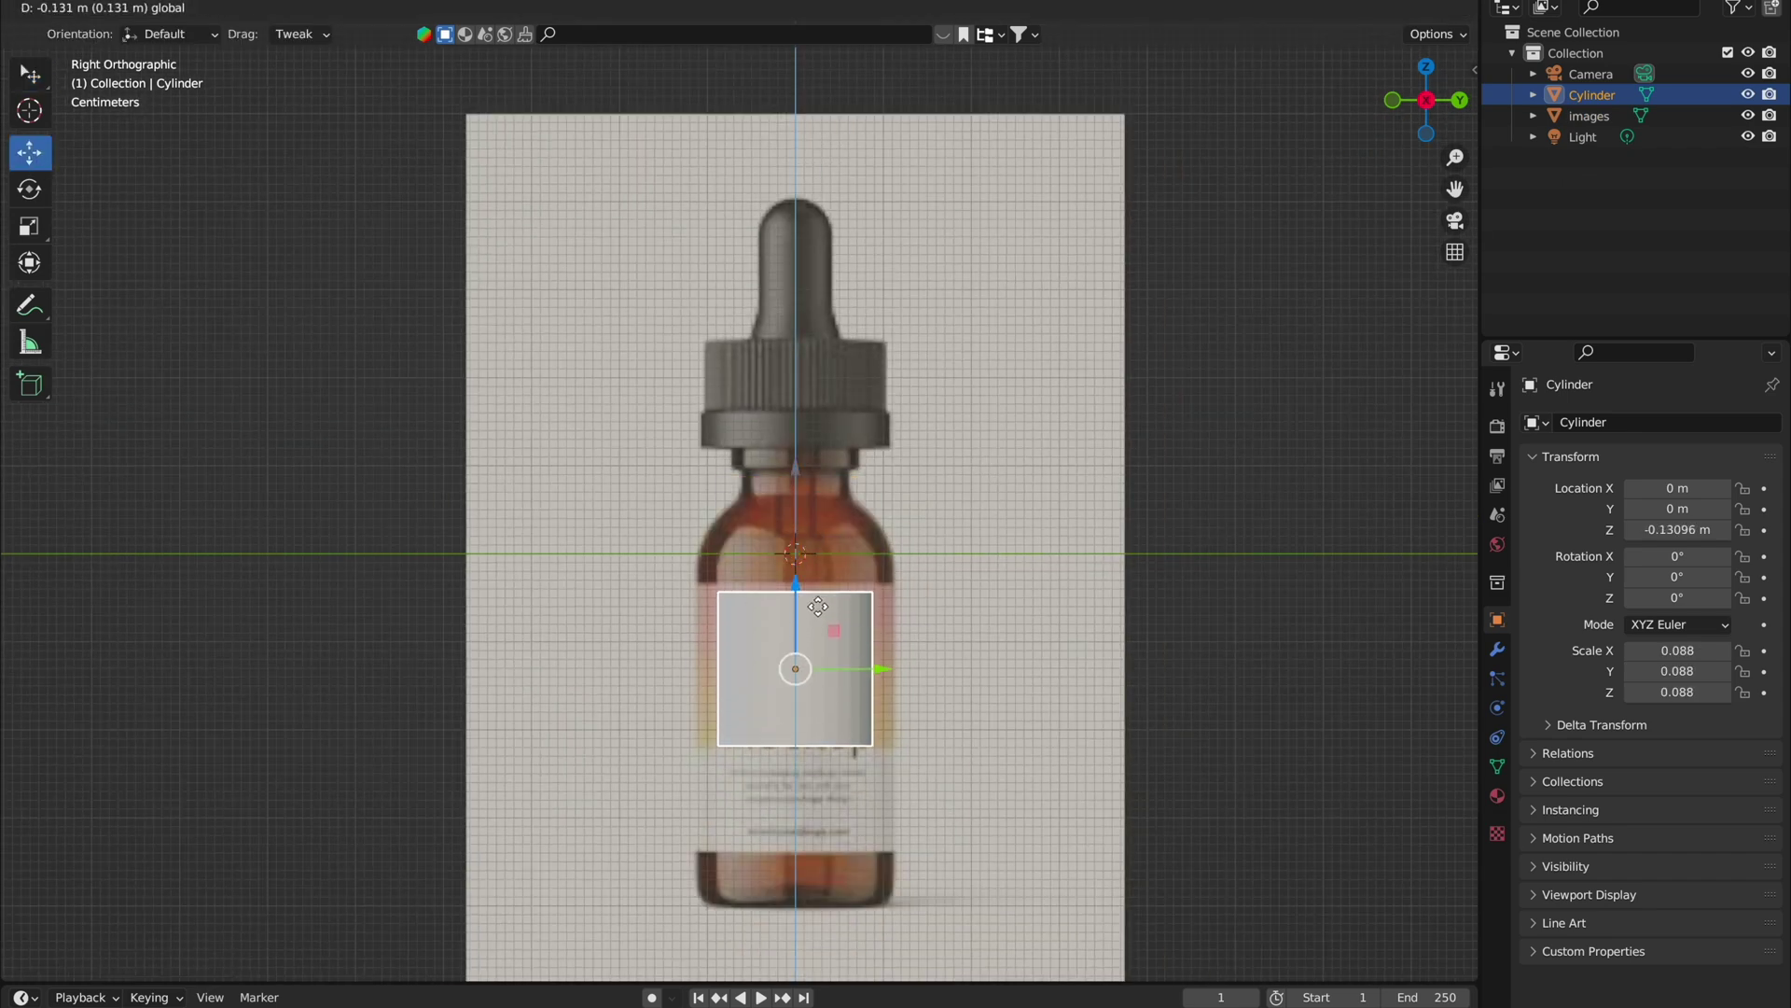
left_click(821, 619)
key("s")
left_click(927, 635)
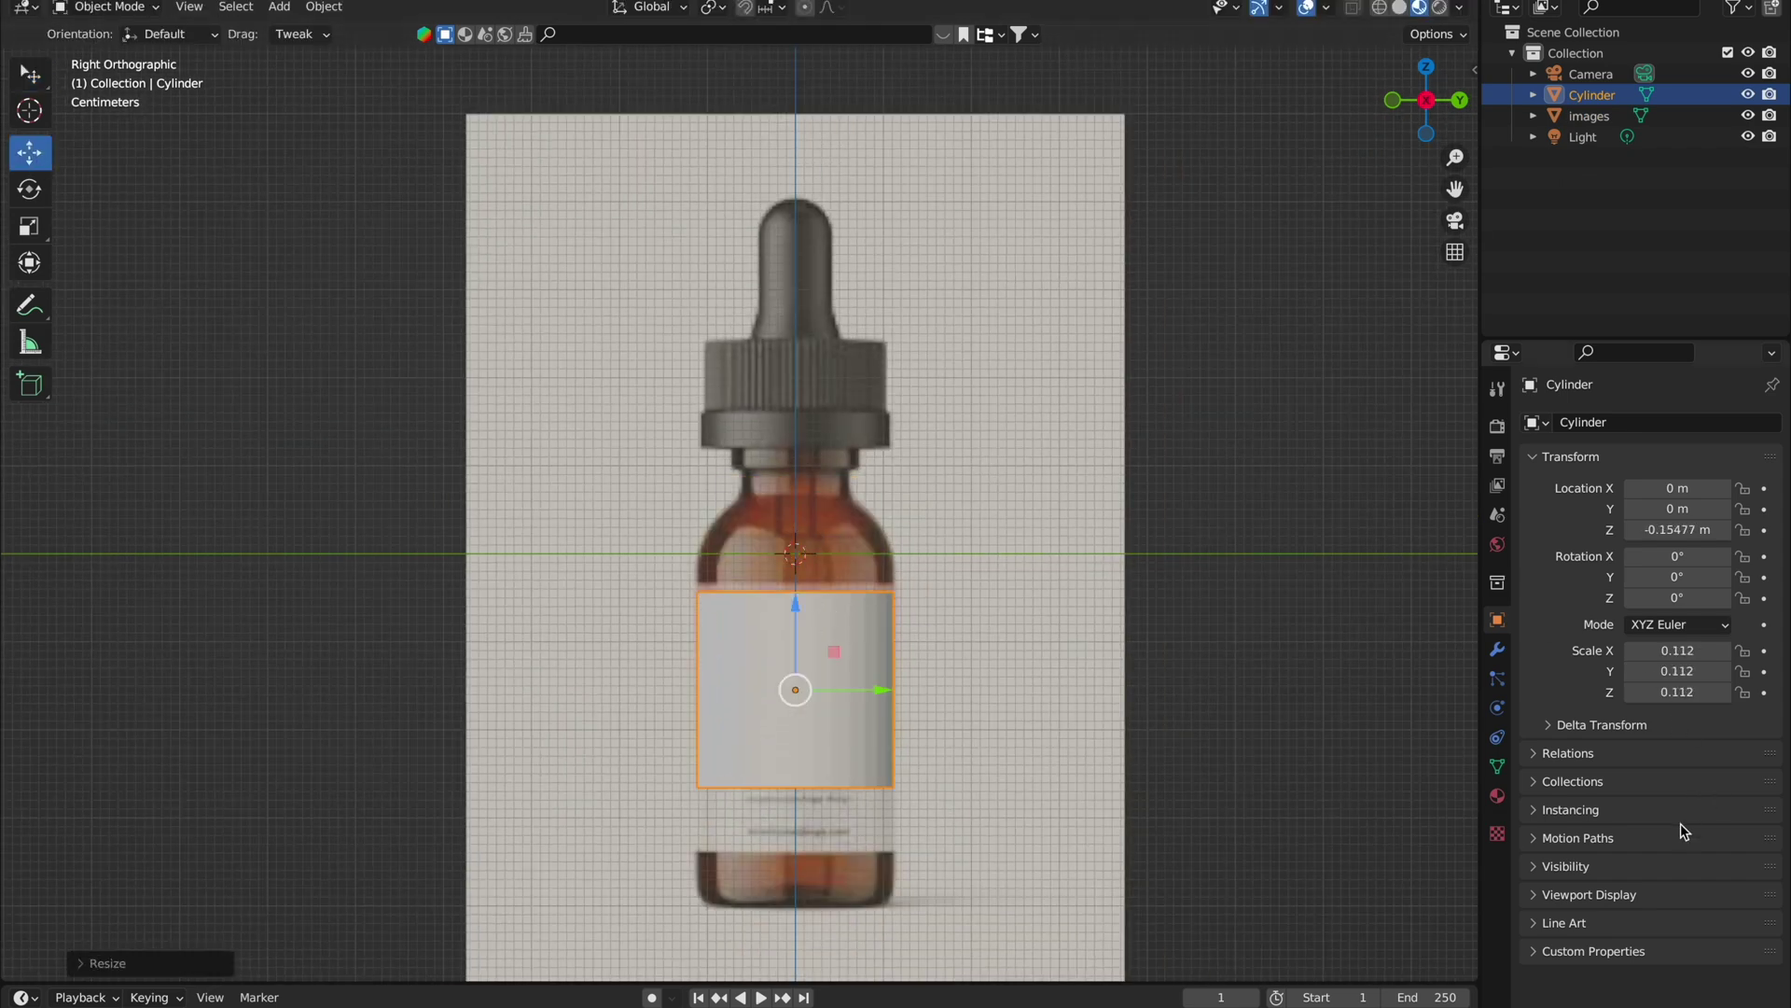
Step: Set the cylinder's Display As to Wire and enter Edit Mode
left_click(1589, 894)
scroll(1660, 839, "down", 3)
left_click(1689, 987)
left_click(1670, 936)
scroll(752, 632, "up", 4)
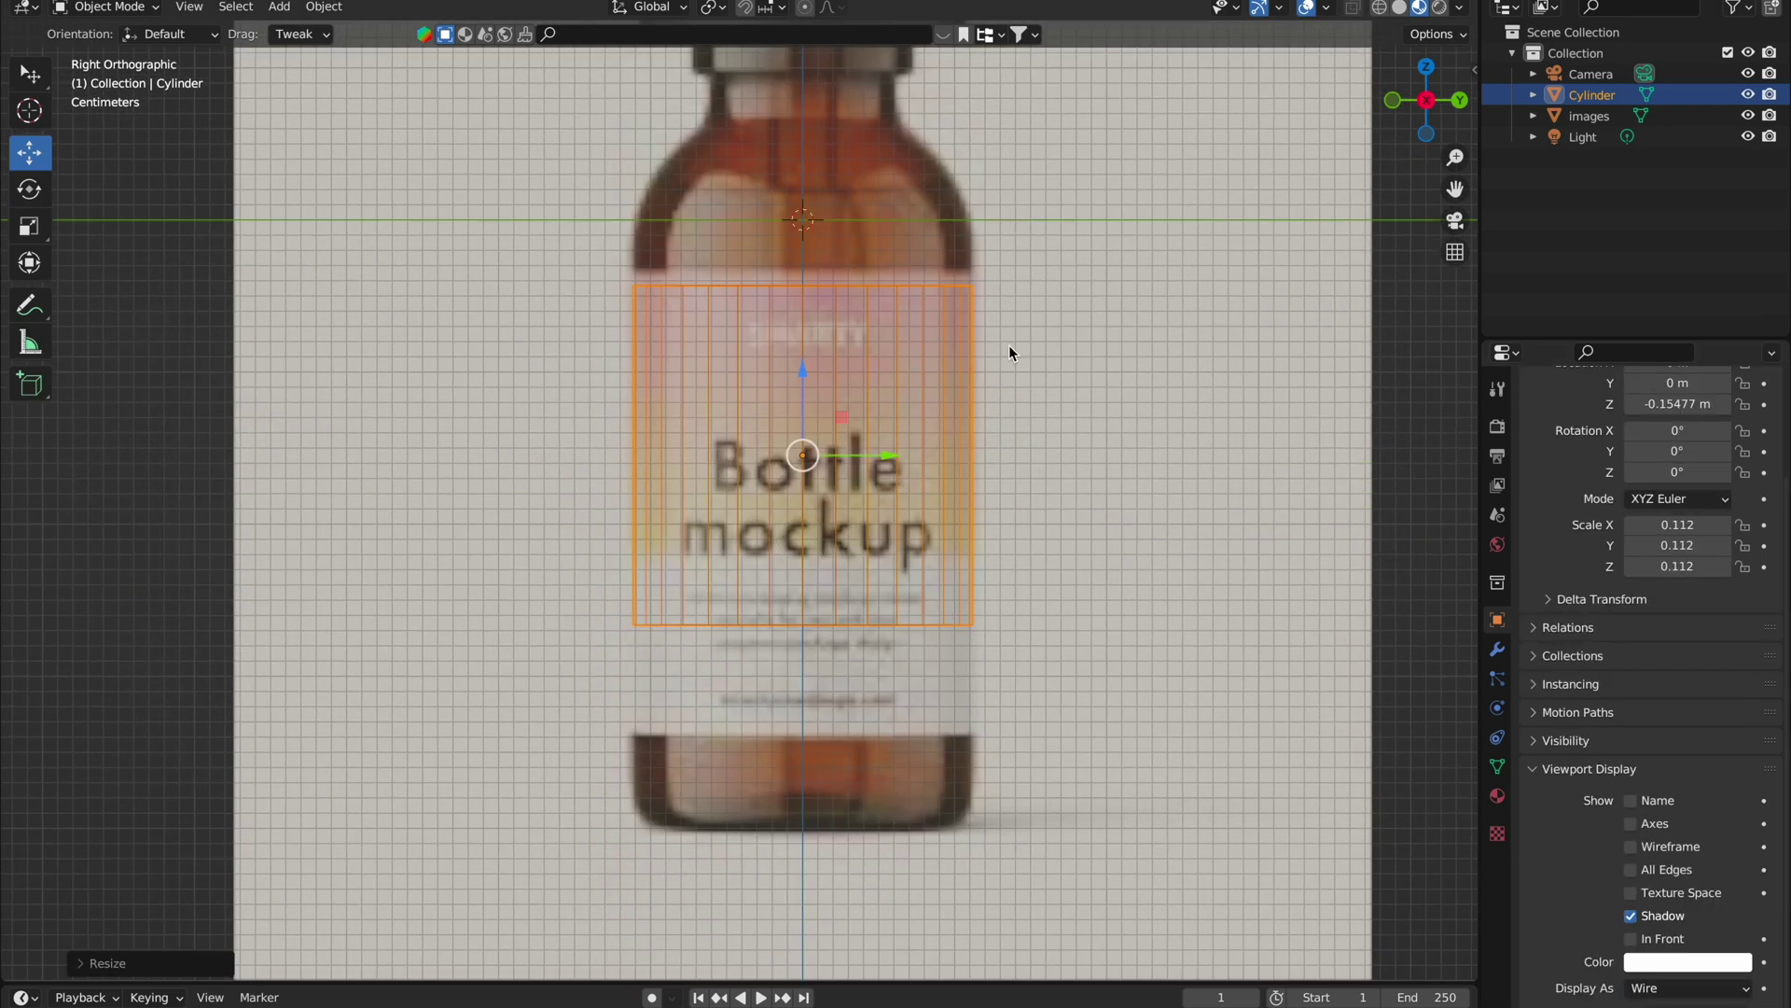
key("Tab")
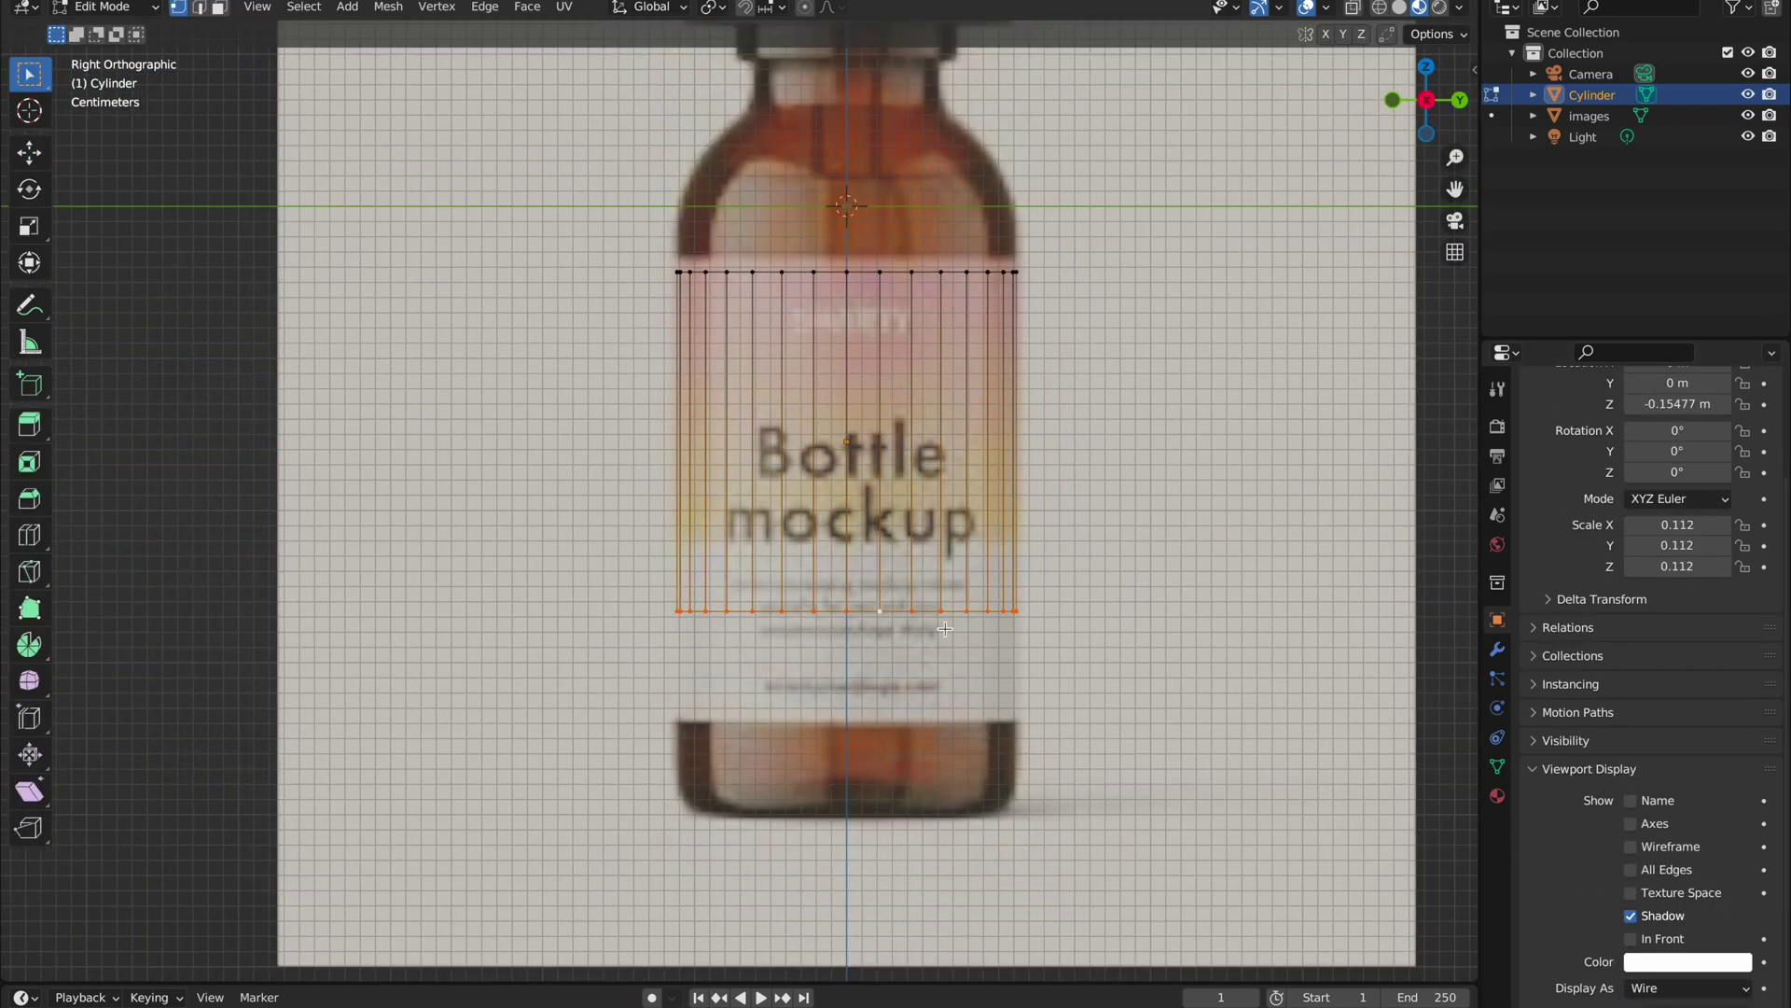
Step: Lower the bottom edge loop to the bottle's base and raise the top loop to the shoulder
key("g")
key("z")
left_click(942, 756)
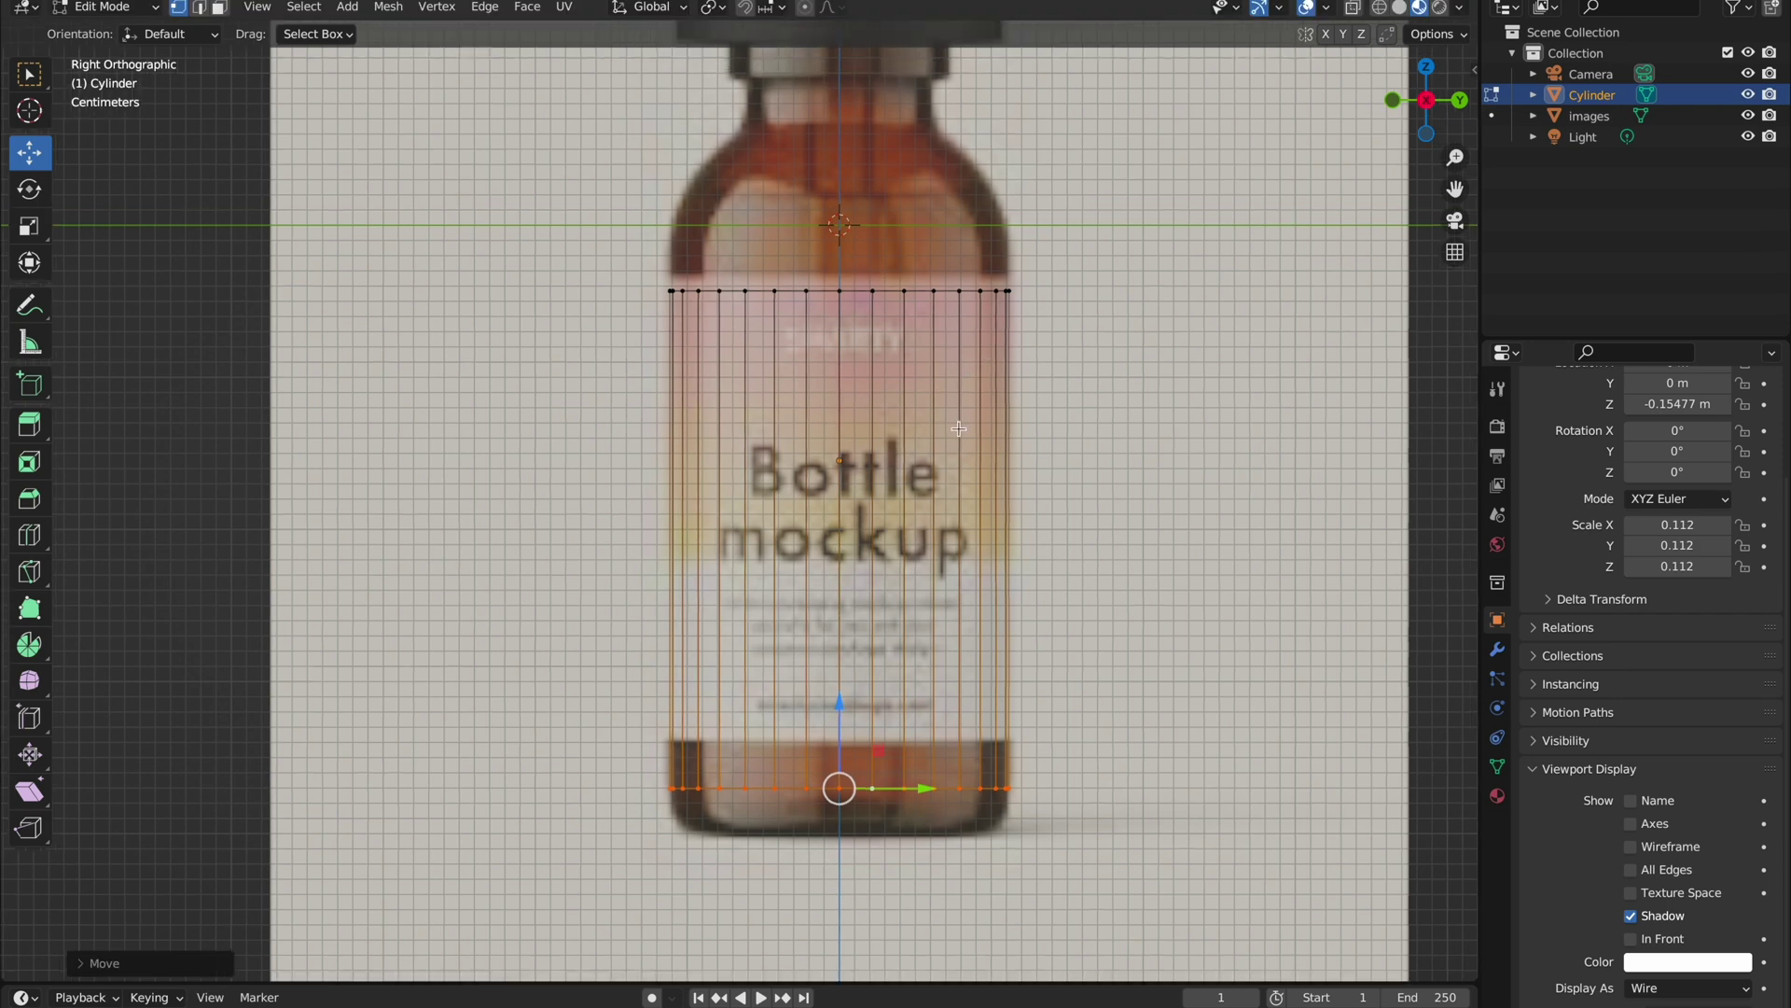
middle_click_drag(943, 280, 943, 723, "shift")
scroll(943, 723, "up", 1)
left_click_drag(837, 658, 843, 592)
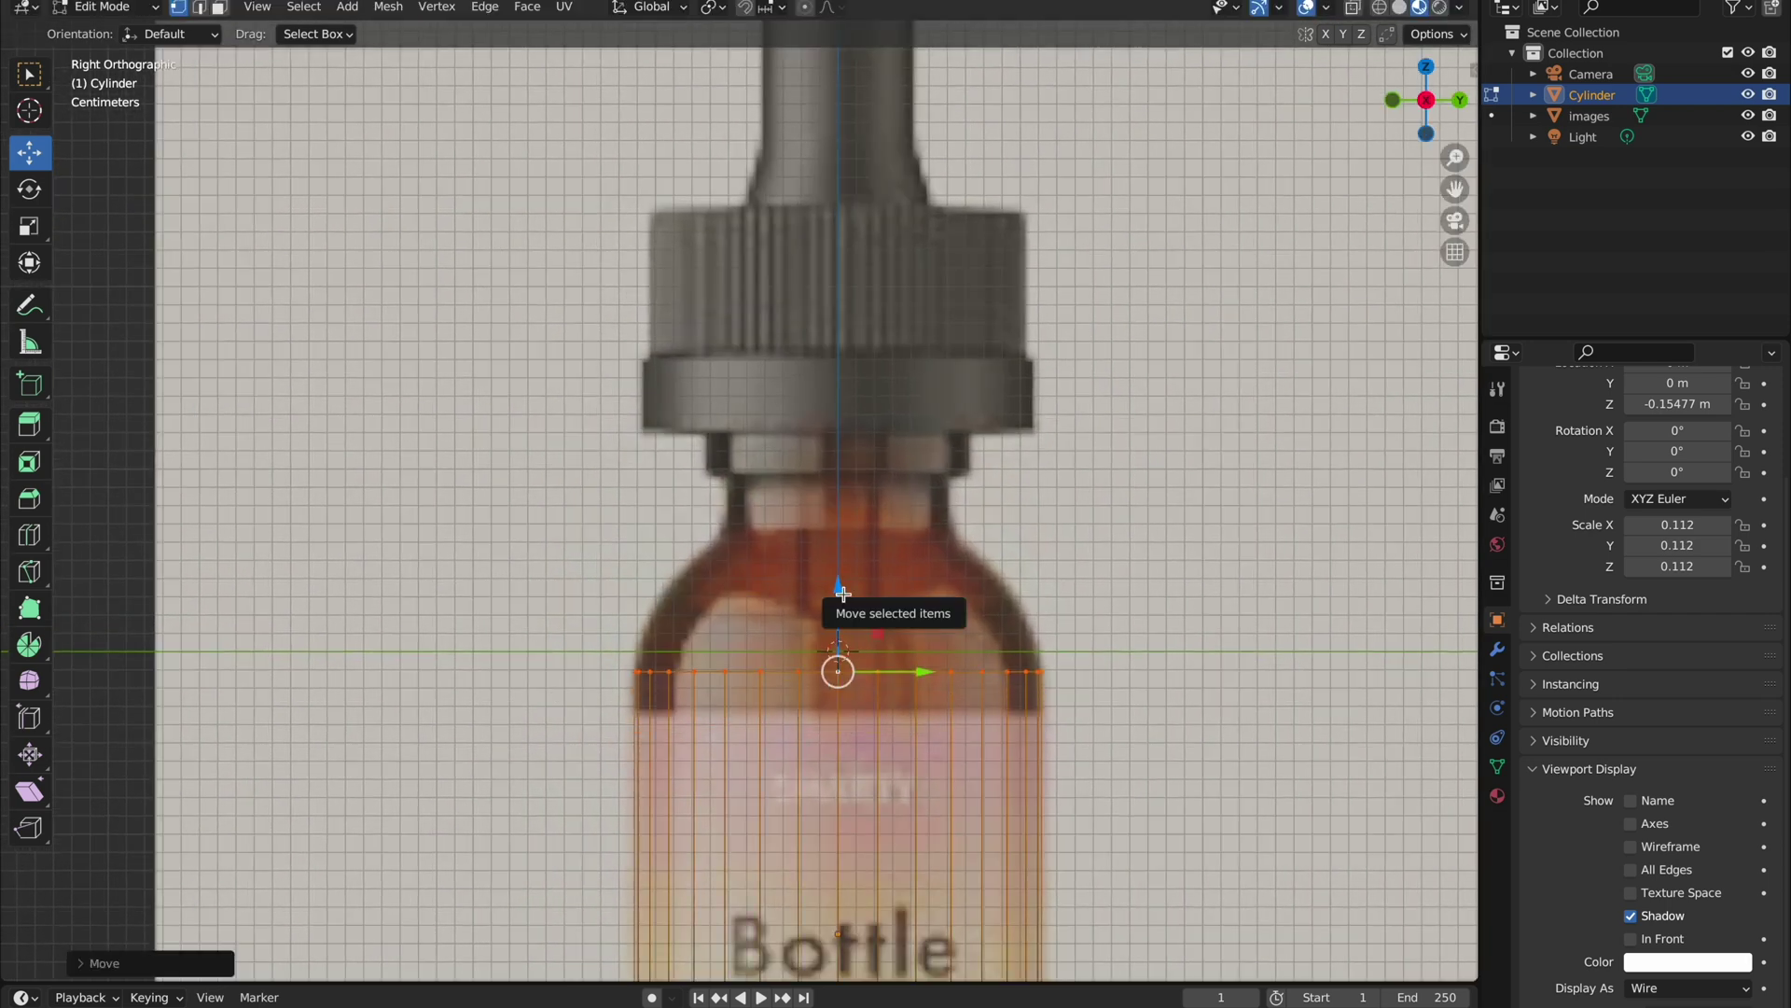
Step: Extrude the top loop up to the shoulder, then undo a trial bevel
key("e")
left_click(856, 448)
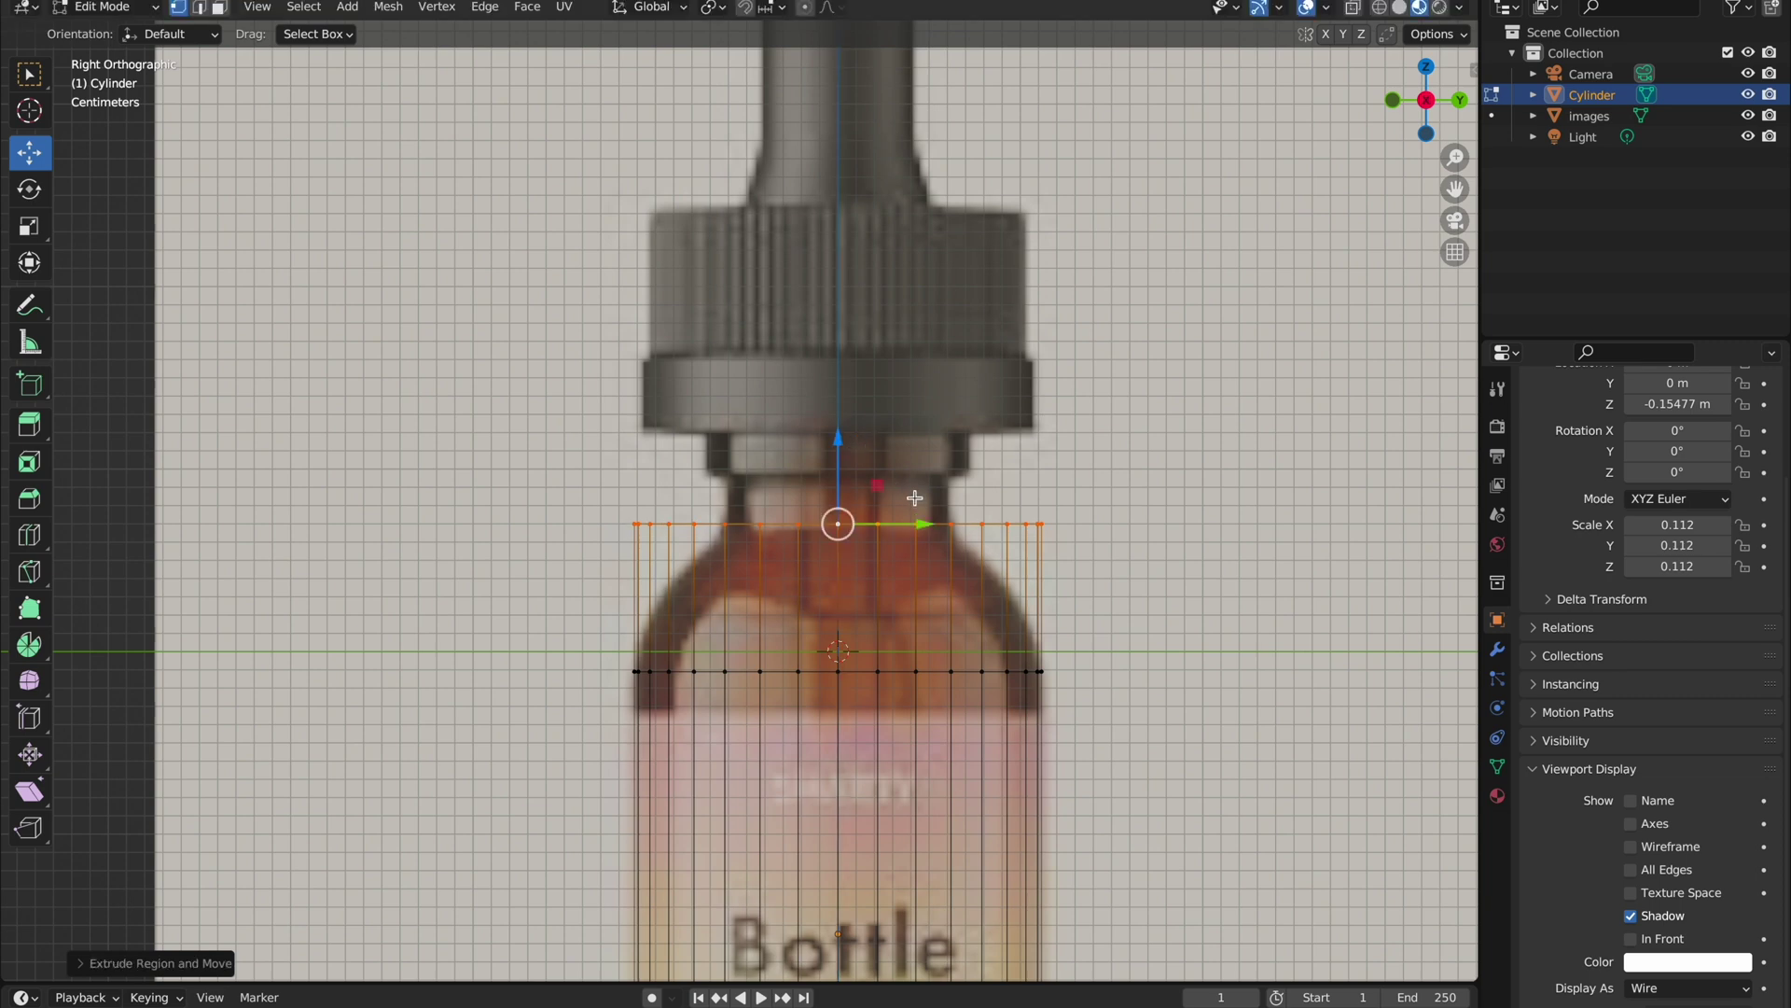
key("e")
key("s")
left_click(893, 614)
left_click(102, 963)
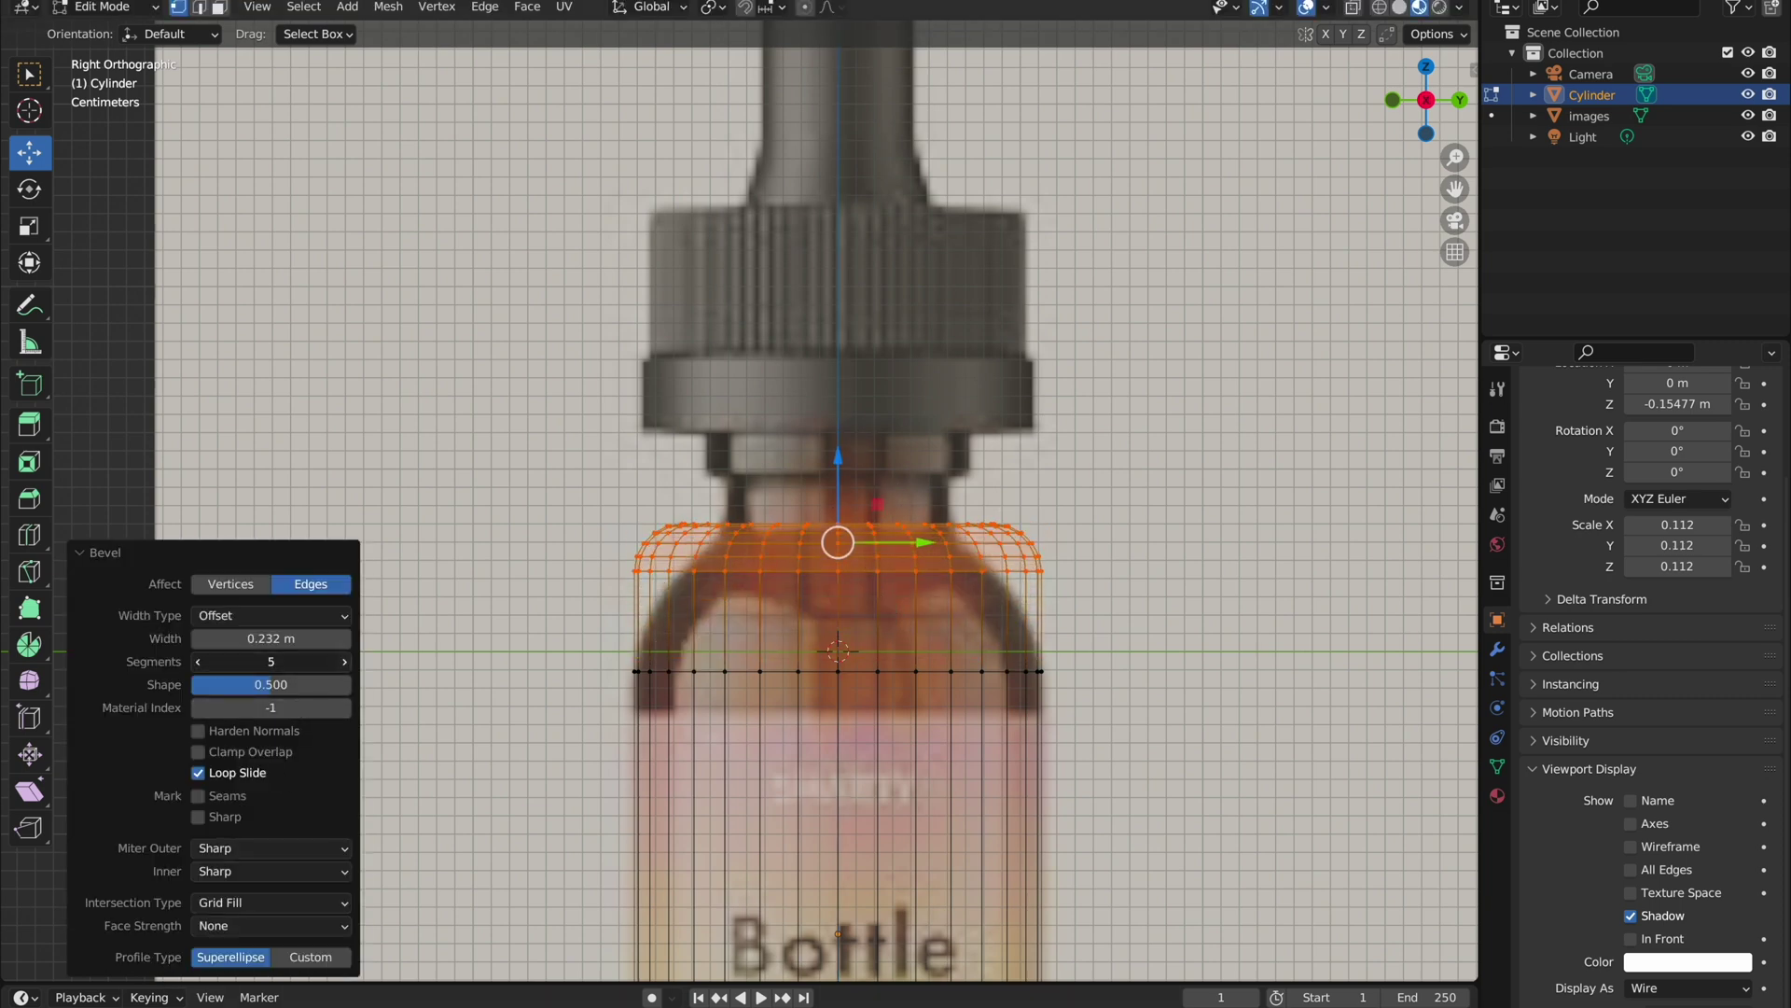
key("ctrl+z")
key("ctrl+z")
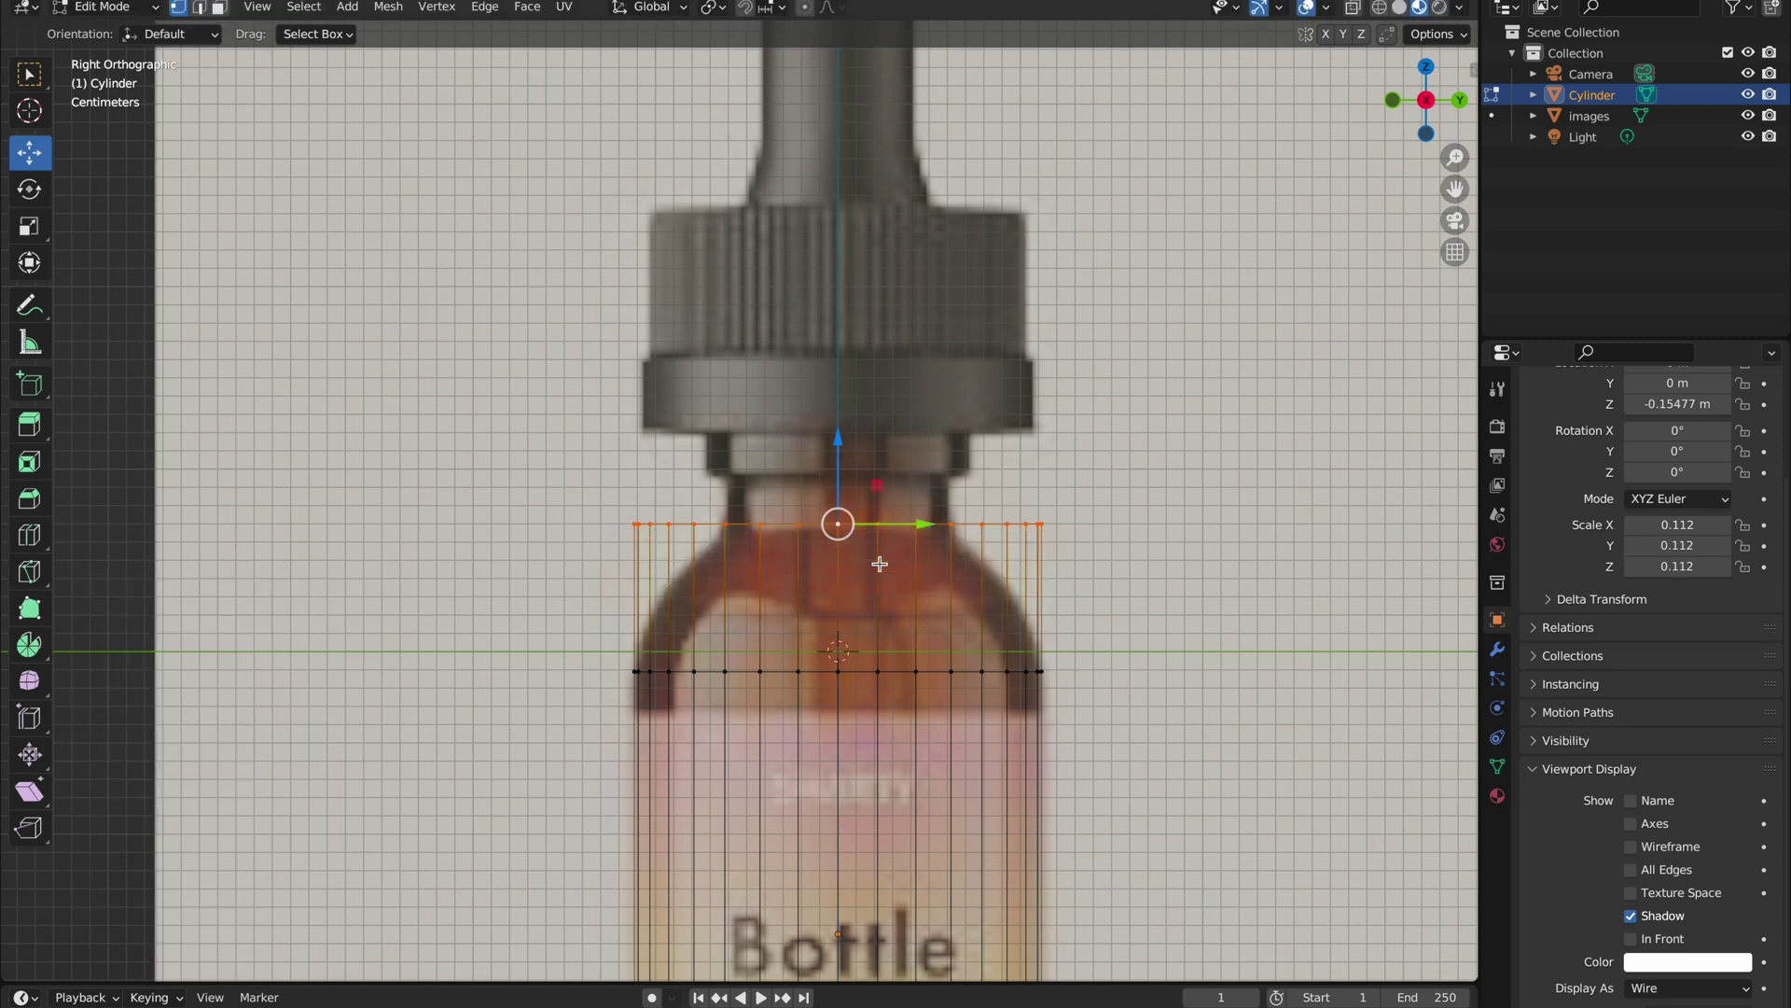
Step: Bevel the top loop into a rounded shoulder dome with 7 segments
left_click_drag(835, 447, 835, 450)
key("shift+alt+s")
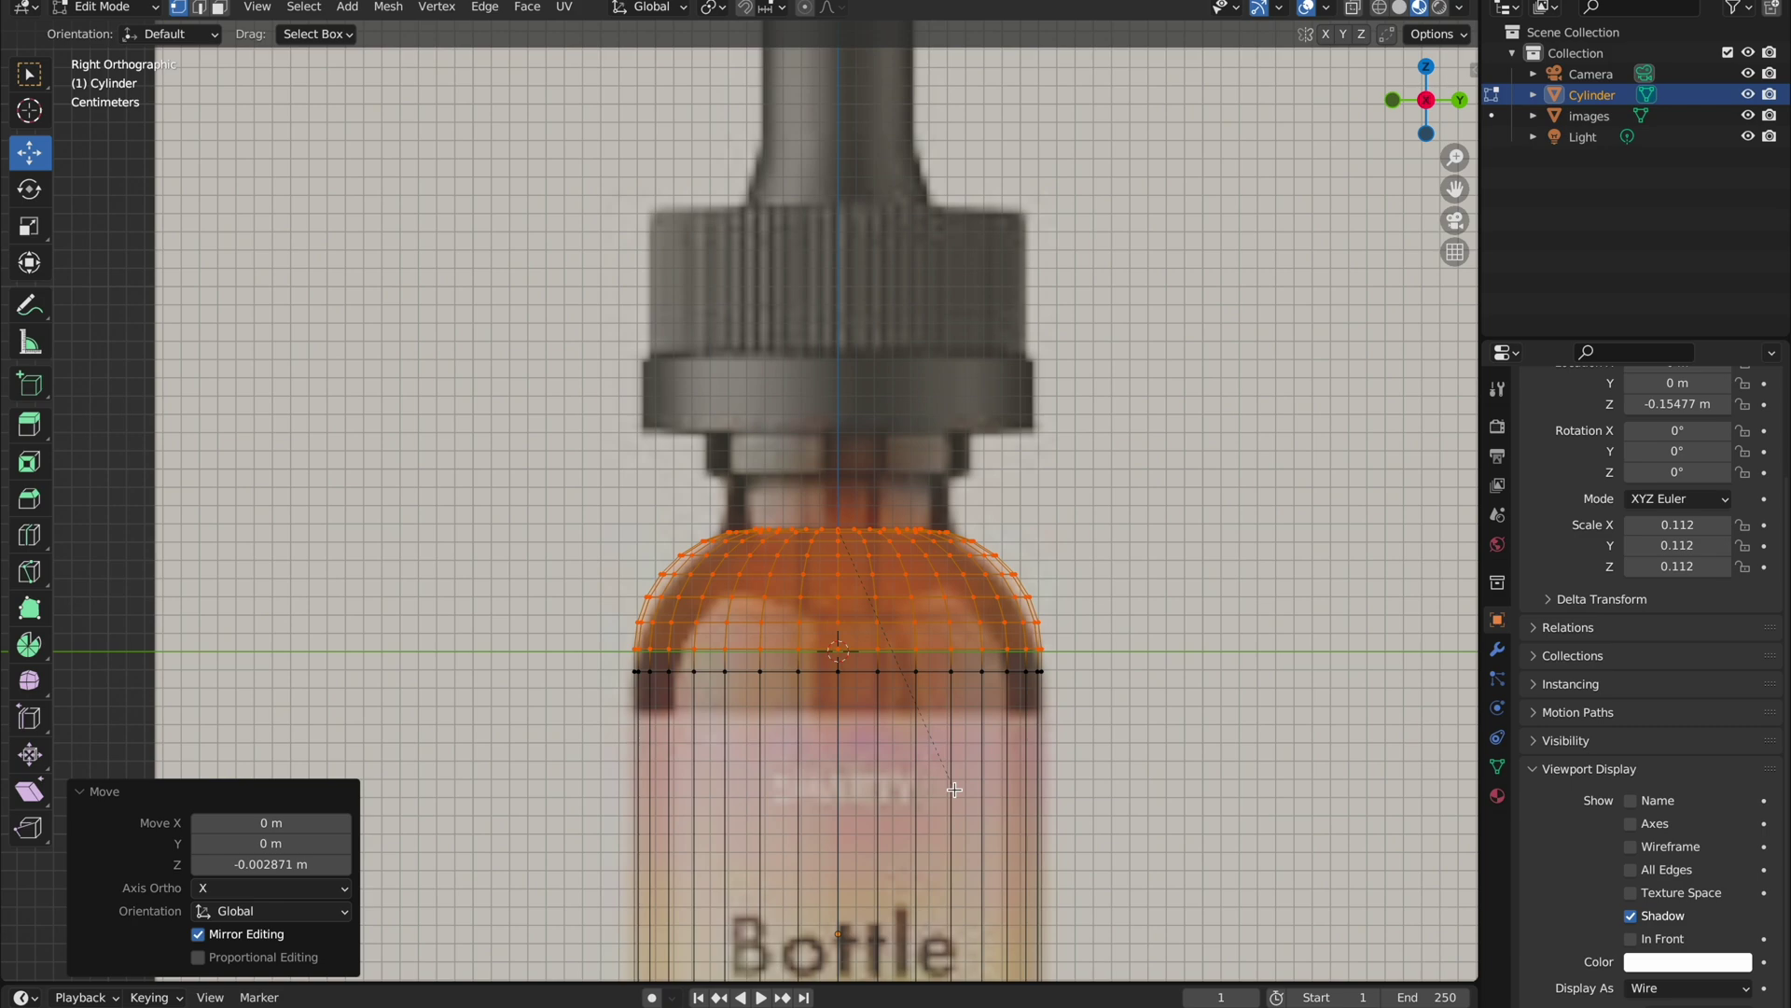
left_click(954, 789)
scroll(961, 681, "up", 3)
scroll(986, 531, "up", 1)
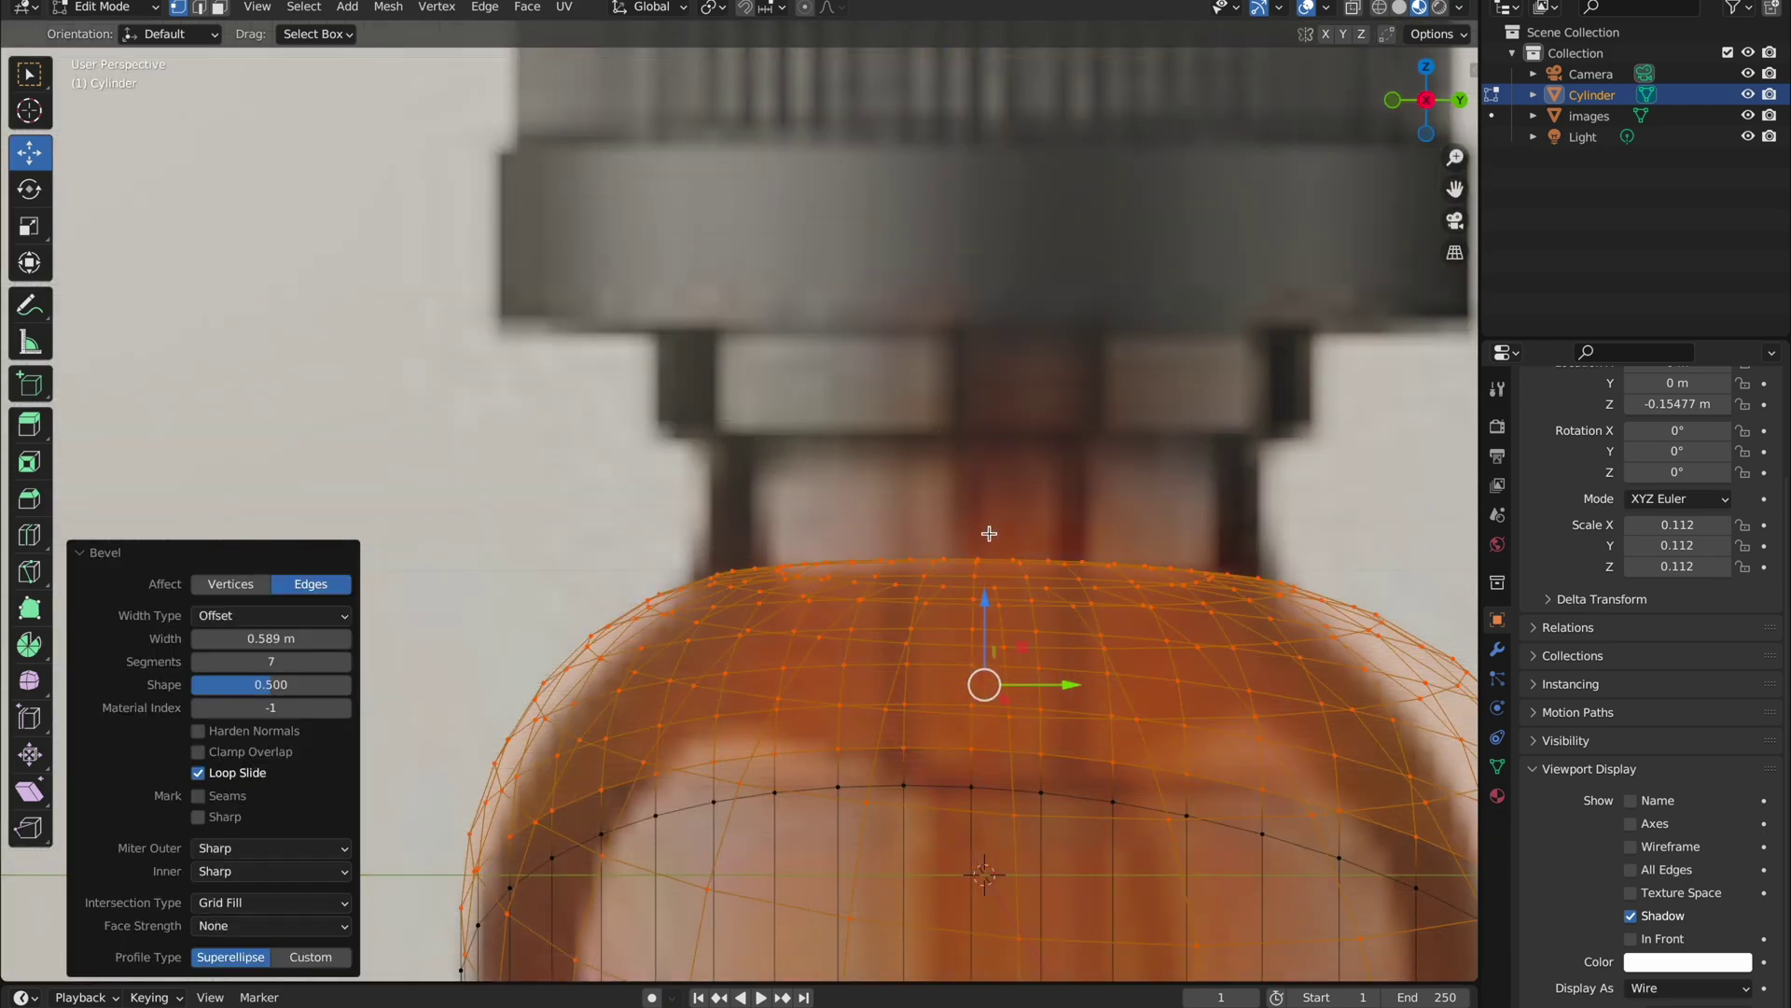
Step: Box-select the top vertex ring and orbit to check it from the side
left_click(1026, 549)
scroll(754, 450, "up", 2)
left_click_drag(694, 418, 1277, 571)
mouse_move(1276, 571)
middle_mouse_down()
mouse_move(1232, 595)
mouse_move(1200, 668)
mouse_move(1172, 652)
middle_mouse_up()
mouse_move(782, 532)
middle_mouse_down()
mouse_move(1138, 597)
mouse_move(1046, 503)
middle_mouse_up()
Step: Extrude the top ring into the bottle's neck and a wider lip toward the cap
key("e")
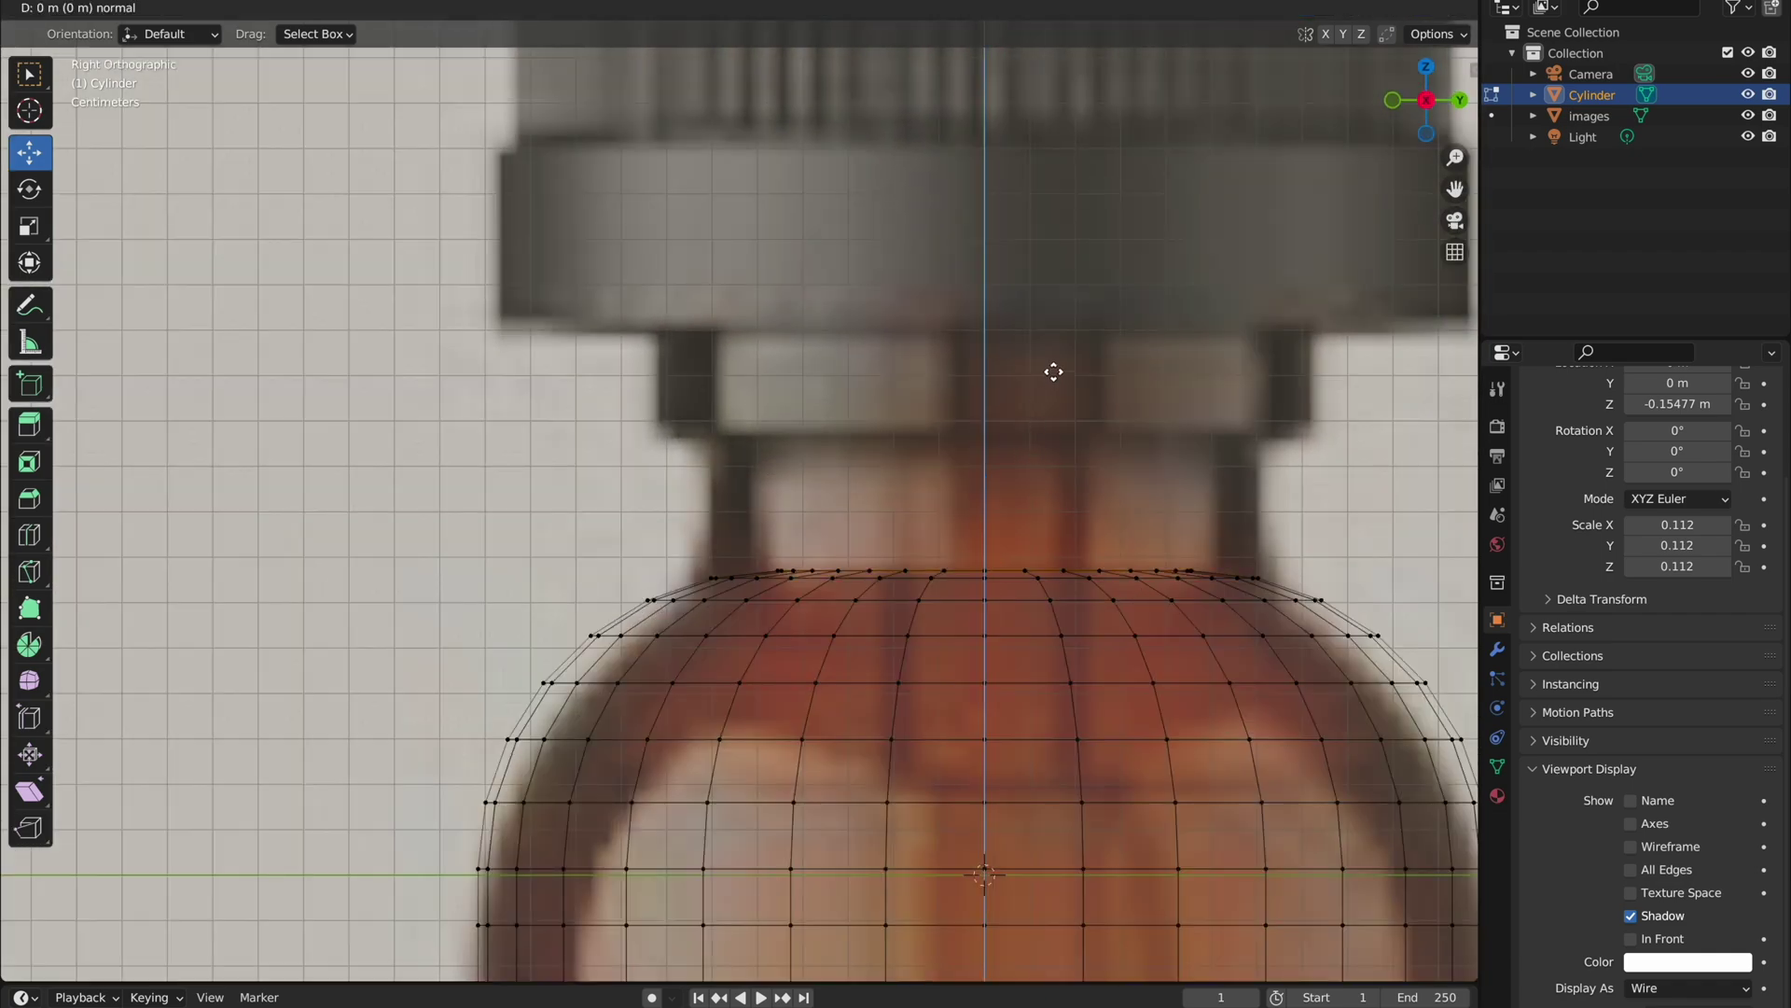
left_click(1028, 343)
key("ctrl+z")
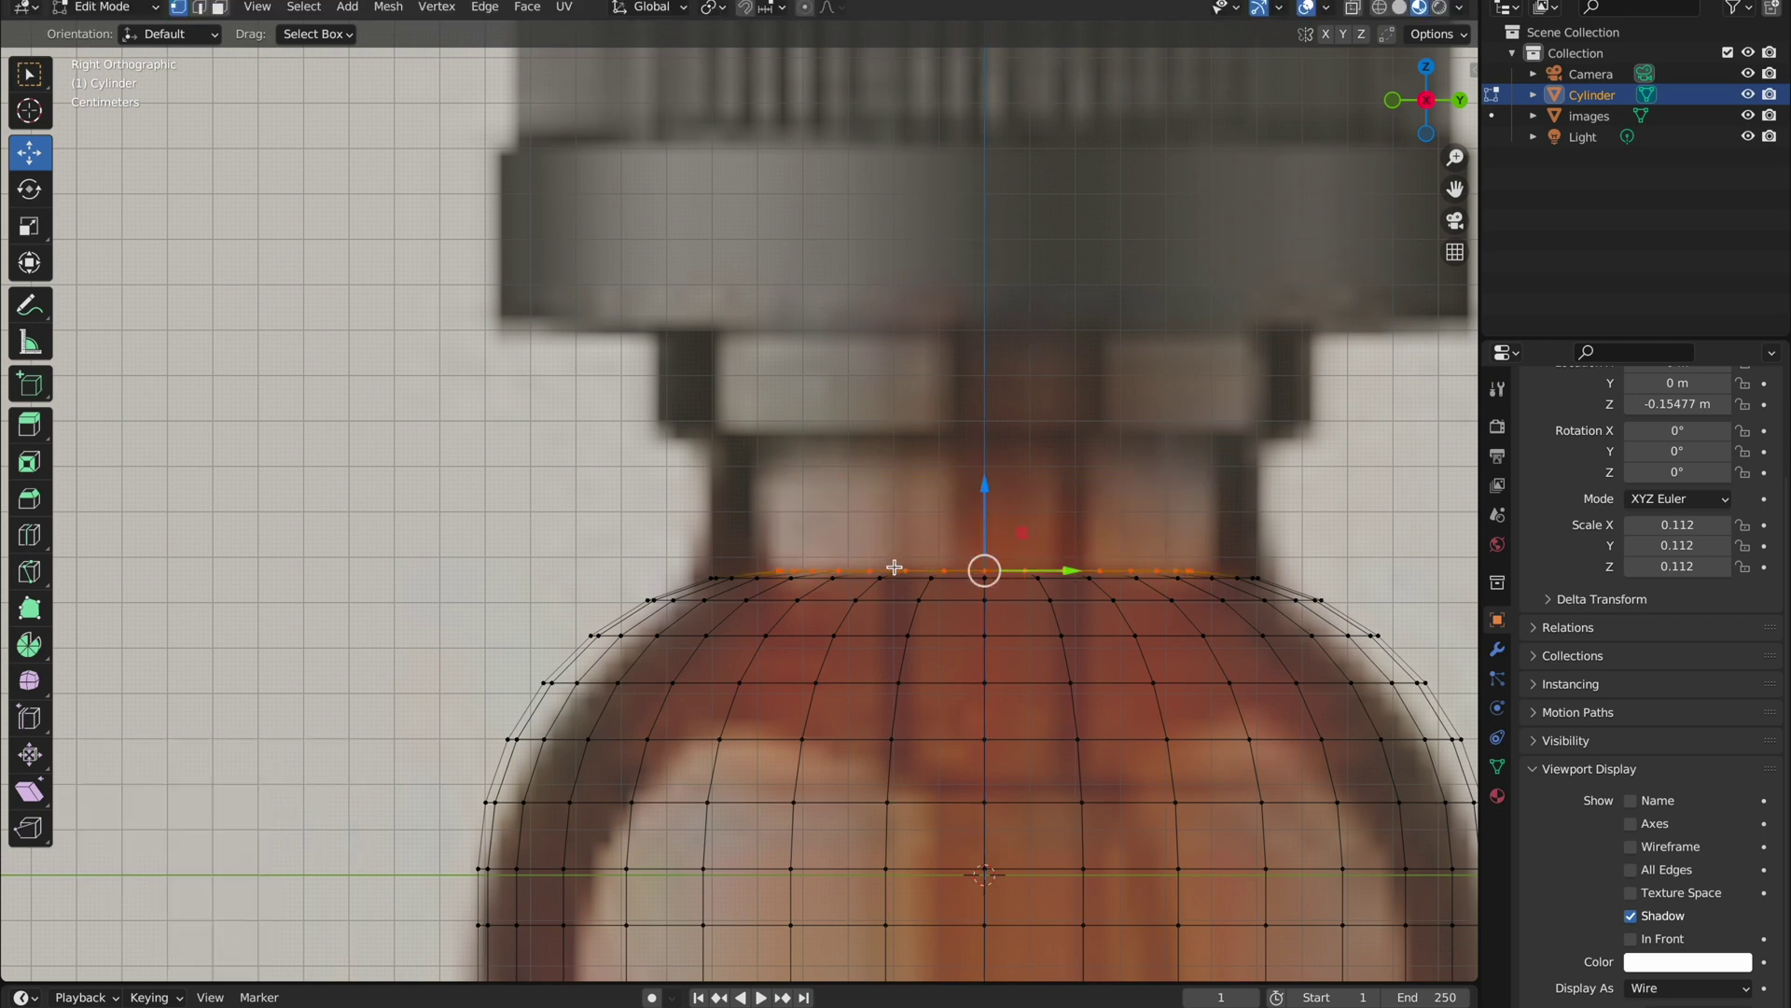
key("g")
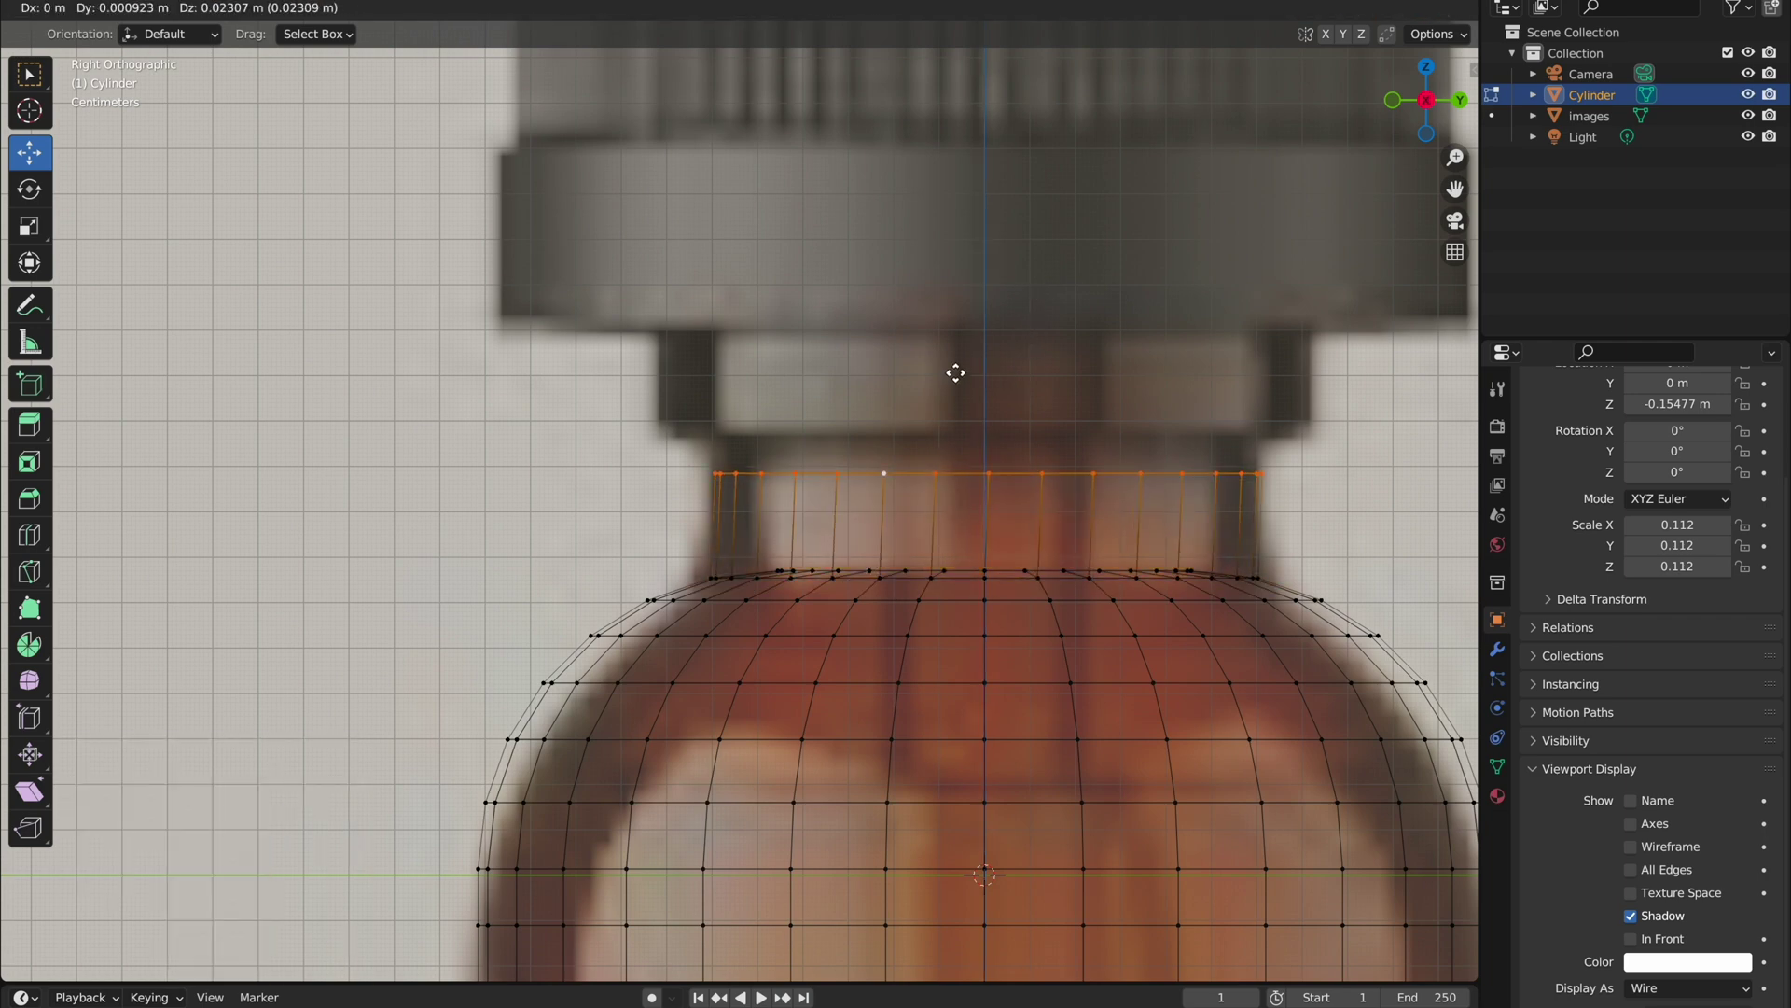
left_click(955, 345)
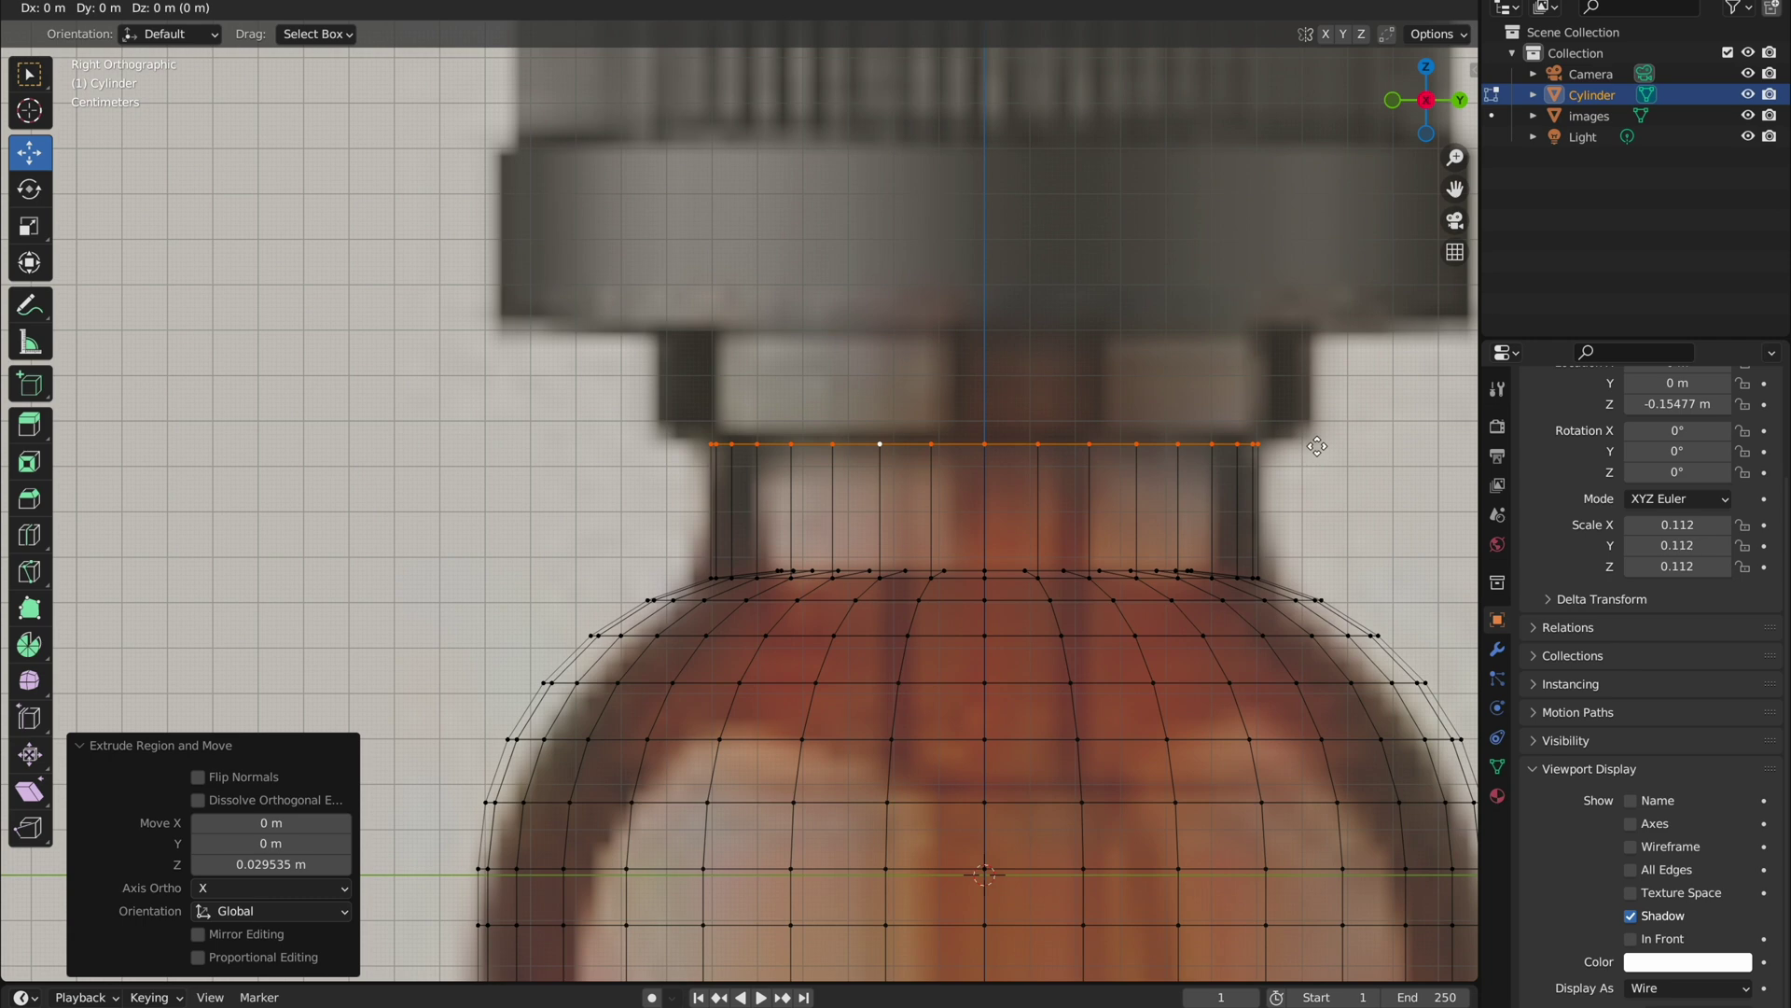
left_click(1374, 434)
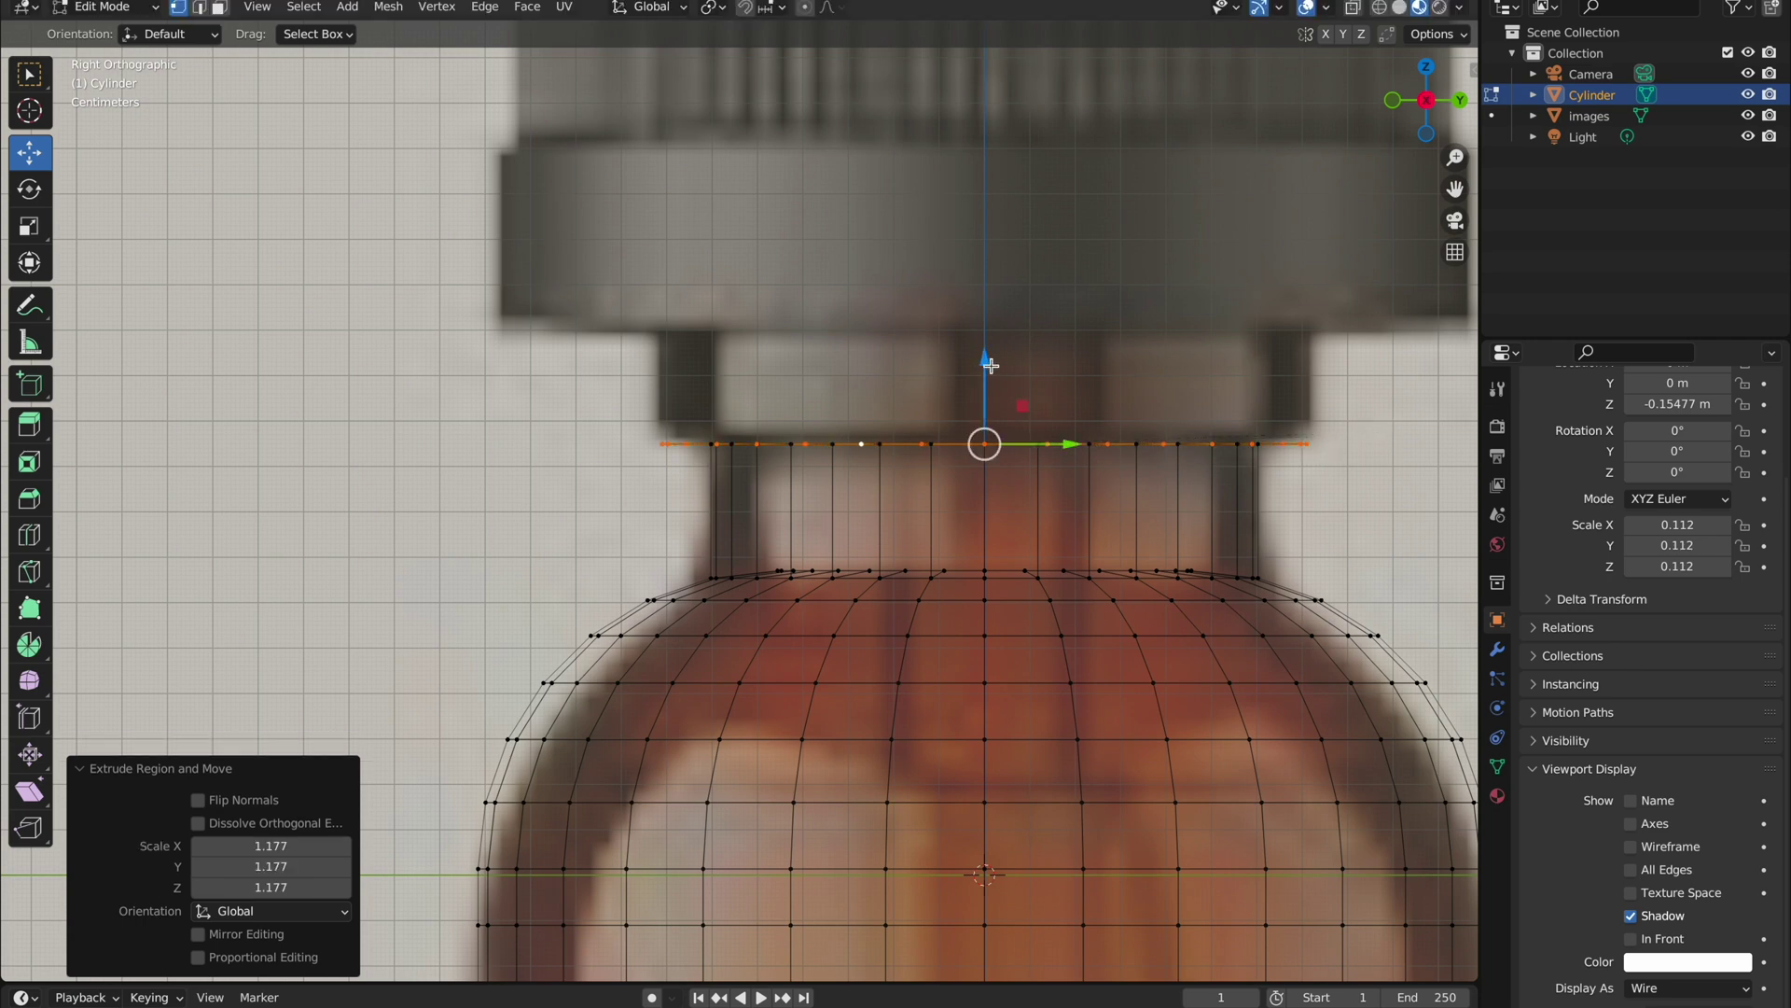
left_click_drag(990, 364, 1073, 301)
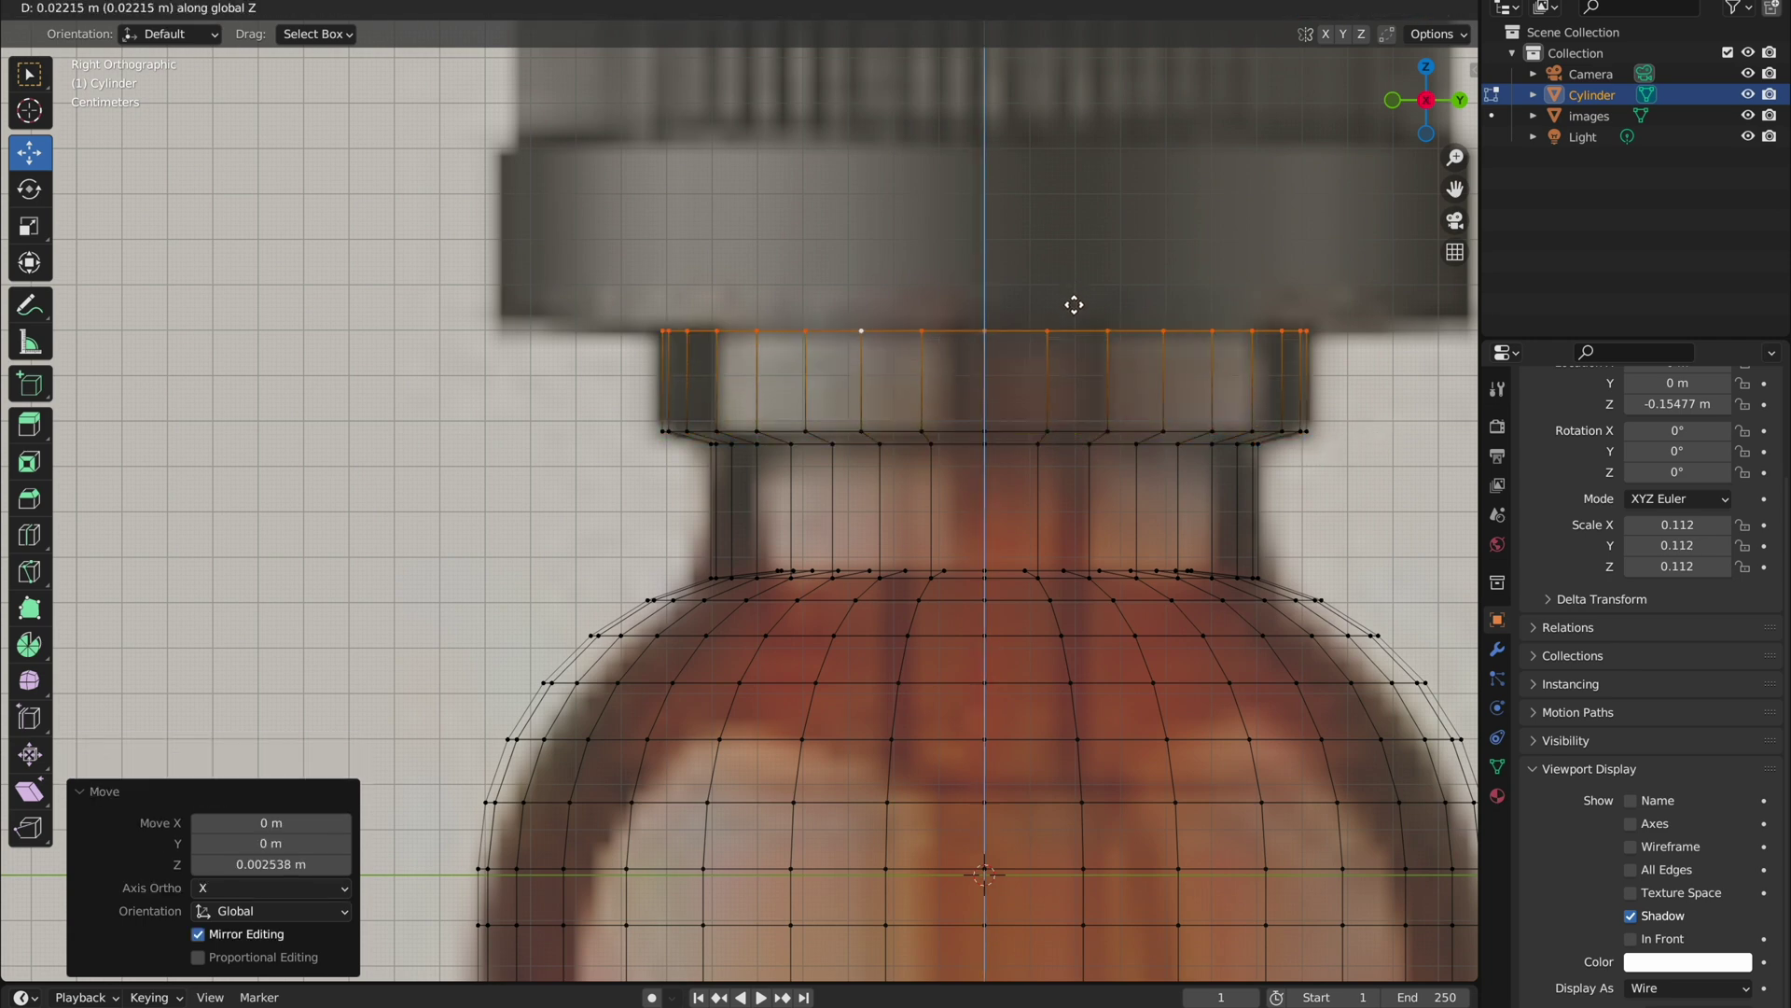
left_click(1073, 301)
Step: Raise the top ring slightly, undoing an unwanted widening
key("s")
left_click(1117, 288)
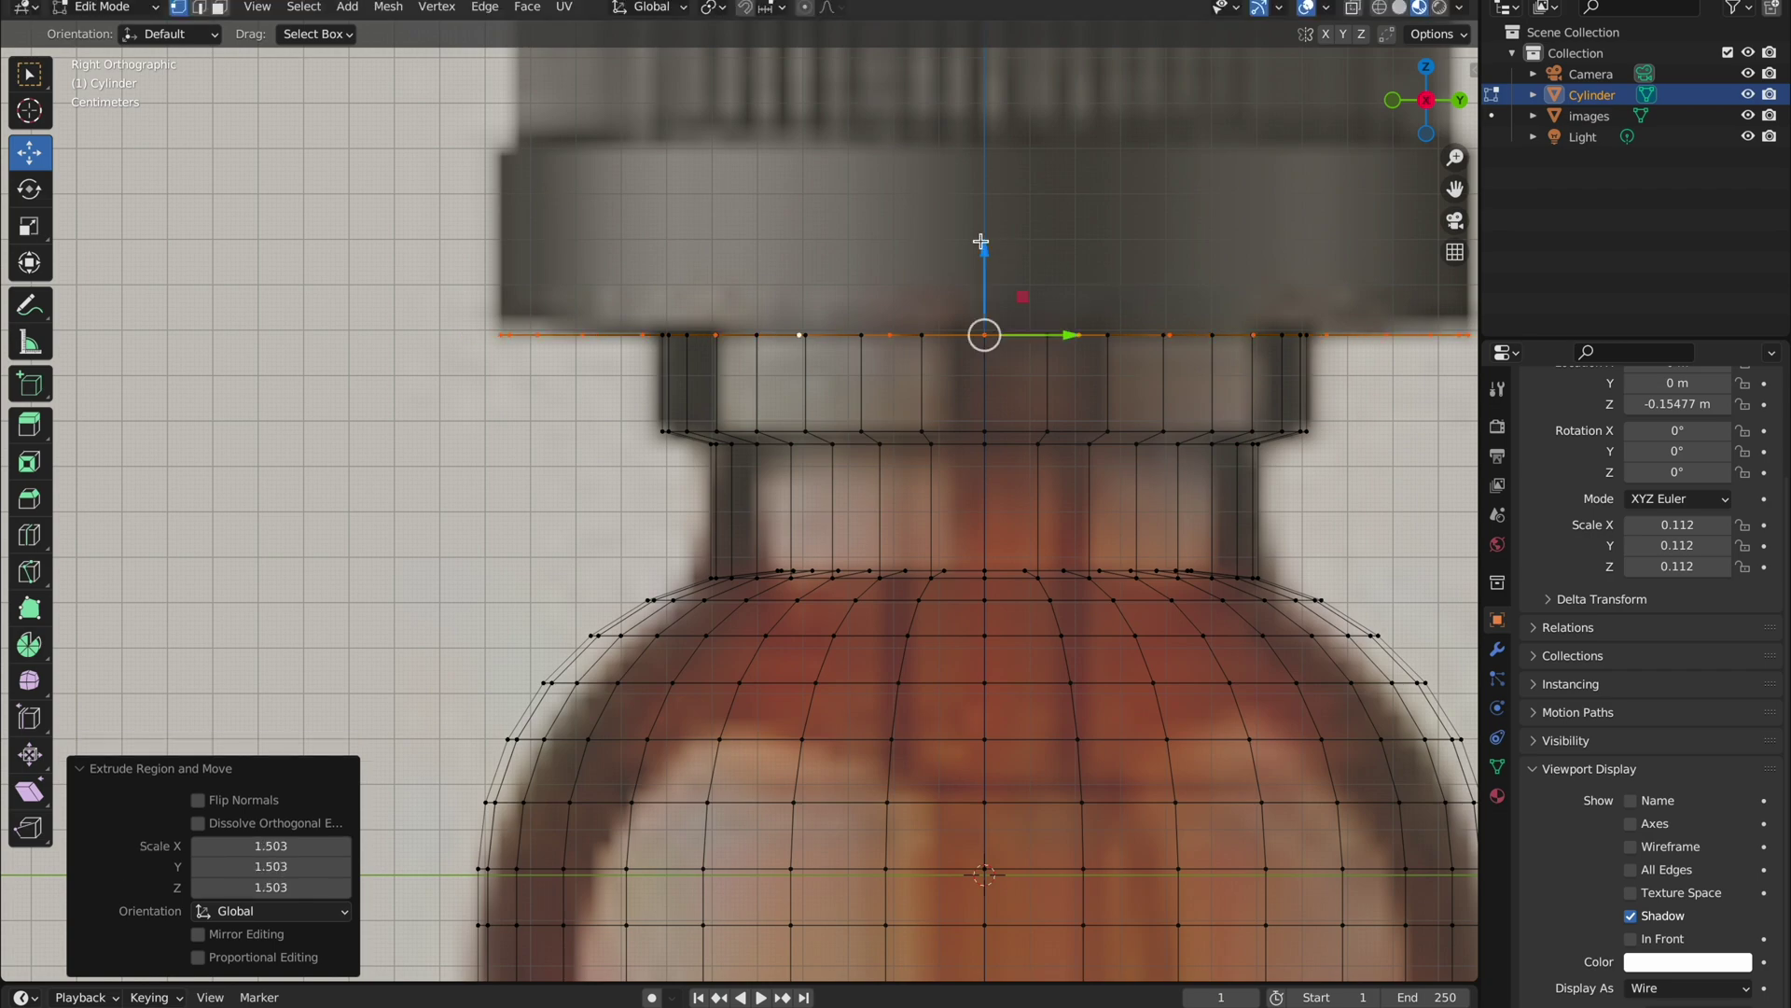
key("ctrl+z")
left_click_drag(984, 257, 982, 232)
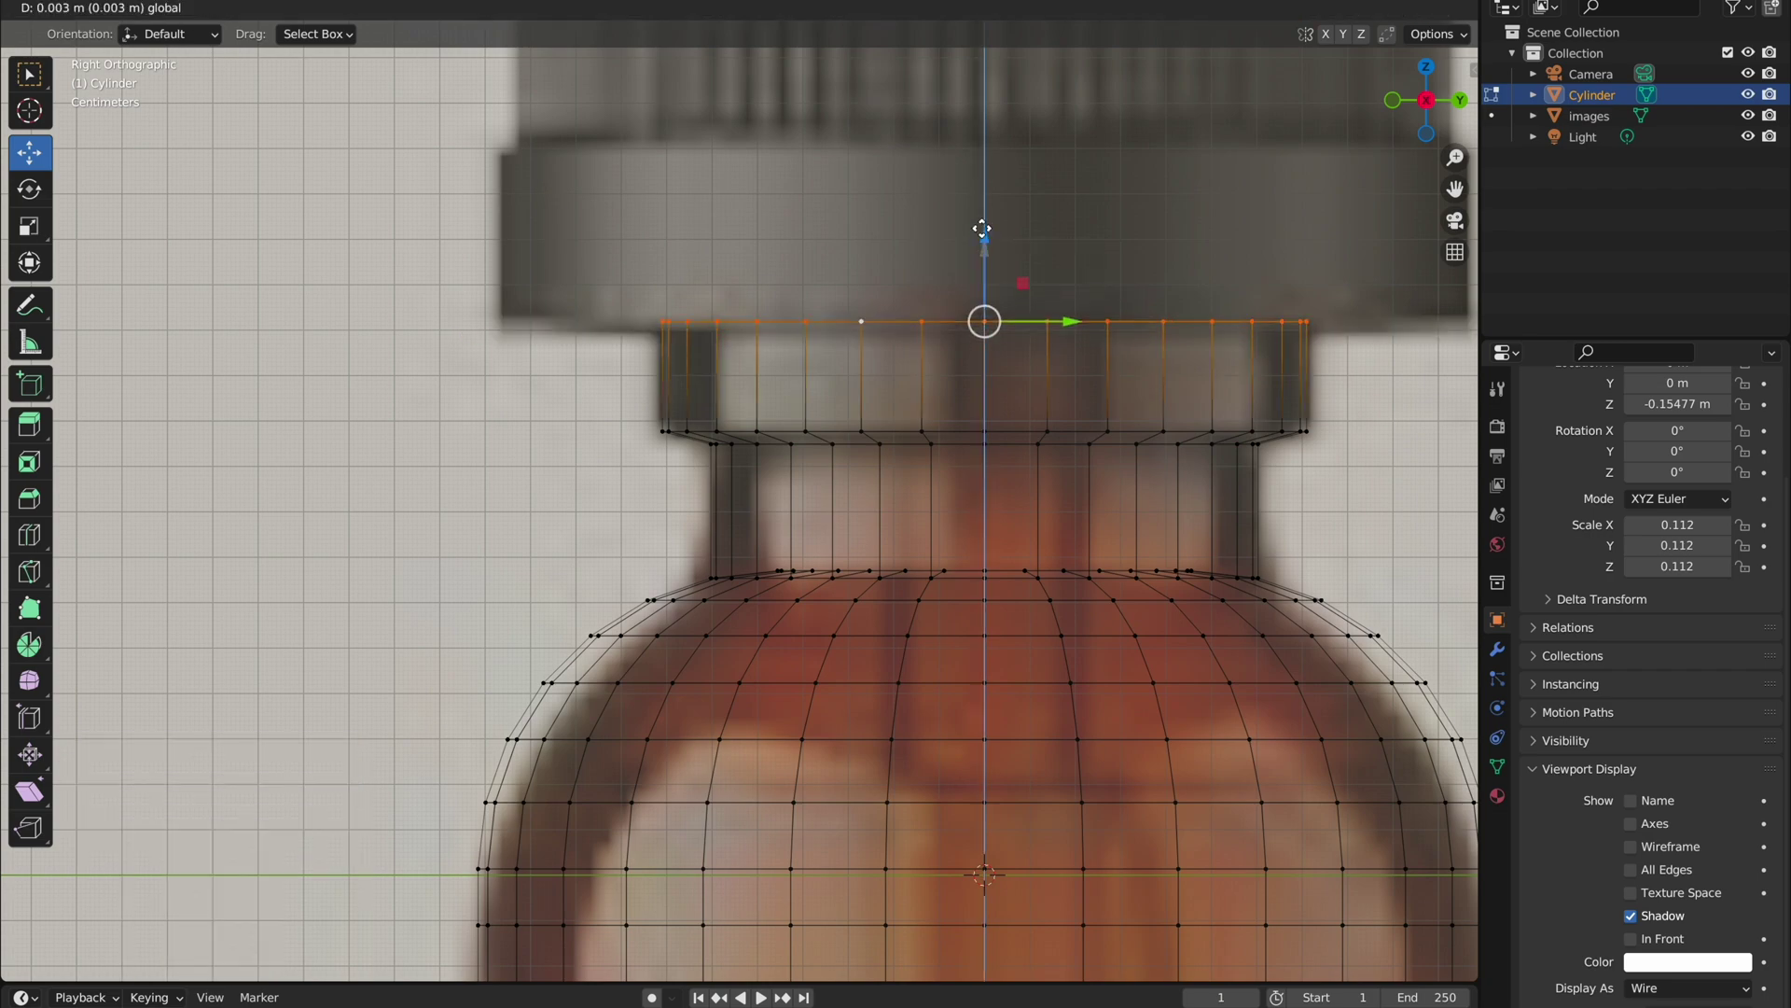
left_click_drag(970, 122, 970, 104)
left_click(1269, 485)
Step: Extrude the bottom edge loop downward and bevel it into a rounded base
scroll(1257, 646, "down", 3)
scroll(1167, 648, "down", 4, "shift")
scroll(1079, 649, "up", 4)
scroll(1080, 650, "down", 1, "ctrl")
left_click(889, 626)
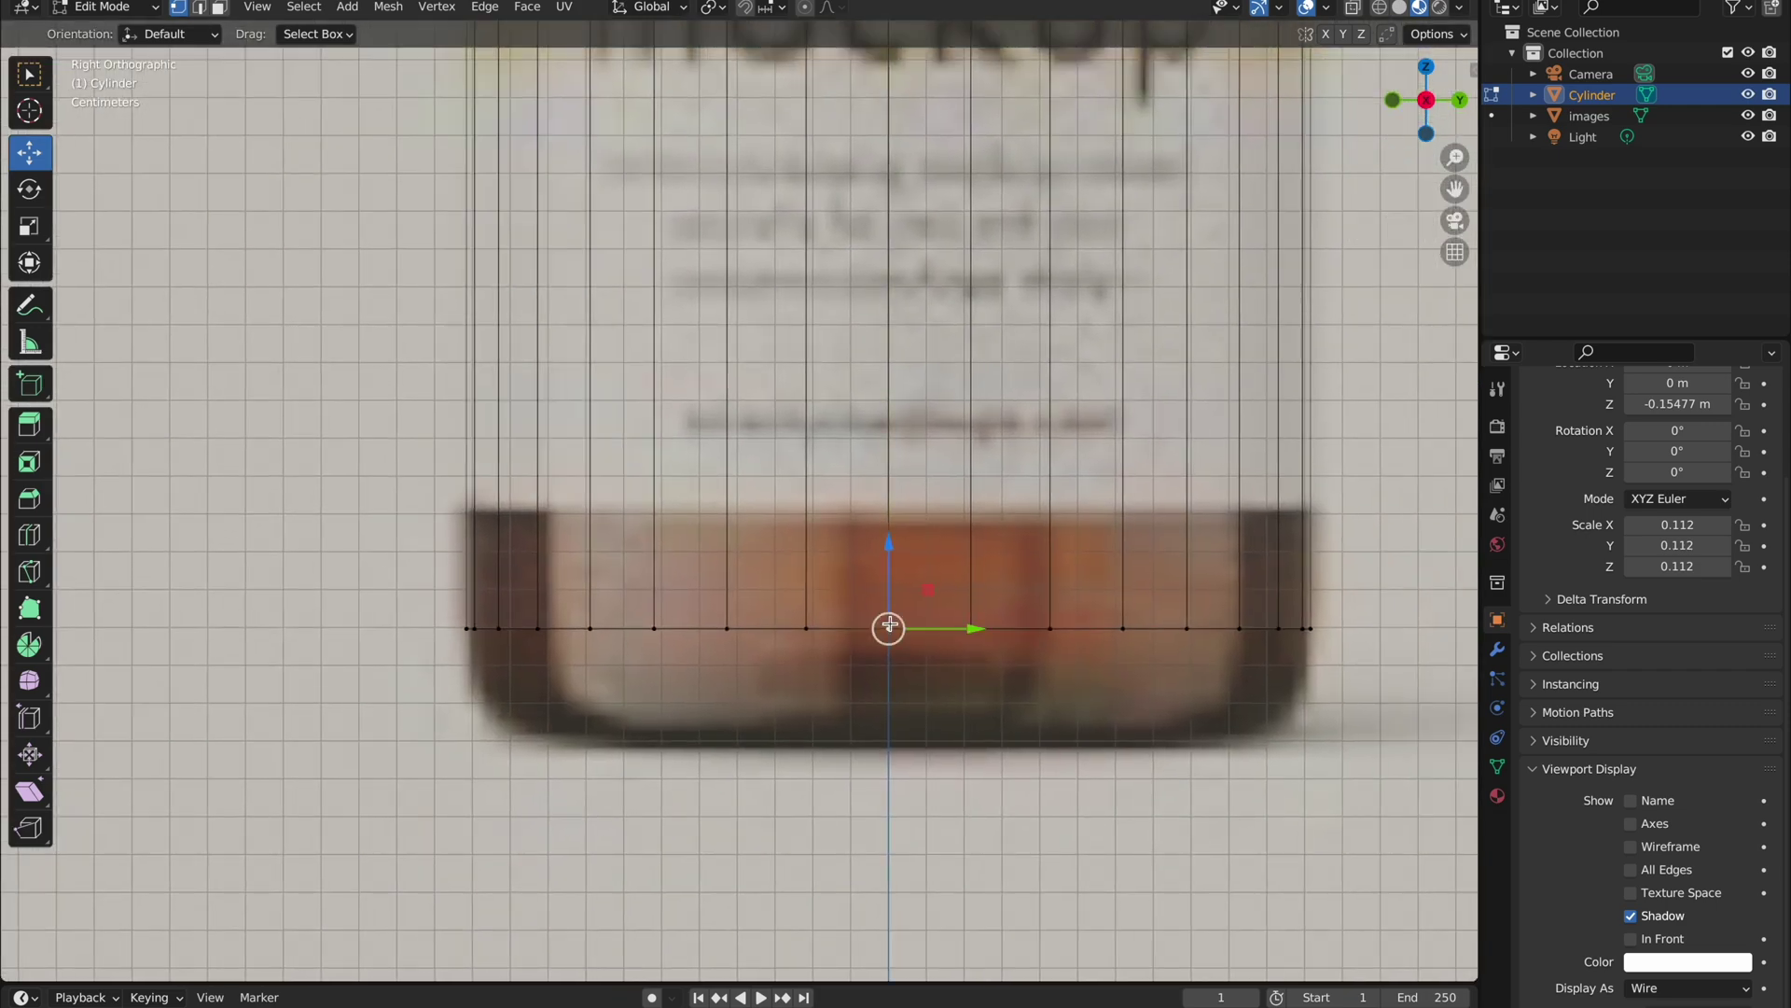
left_click(891, 623, "alt")
key("e")
left_click(883, 679)
key("ctrl+b")
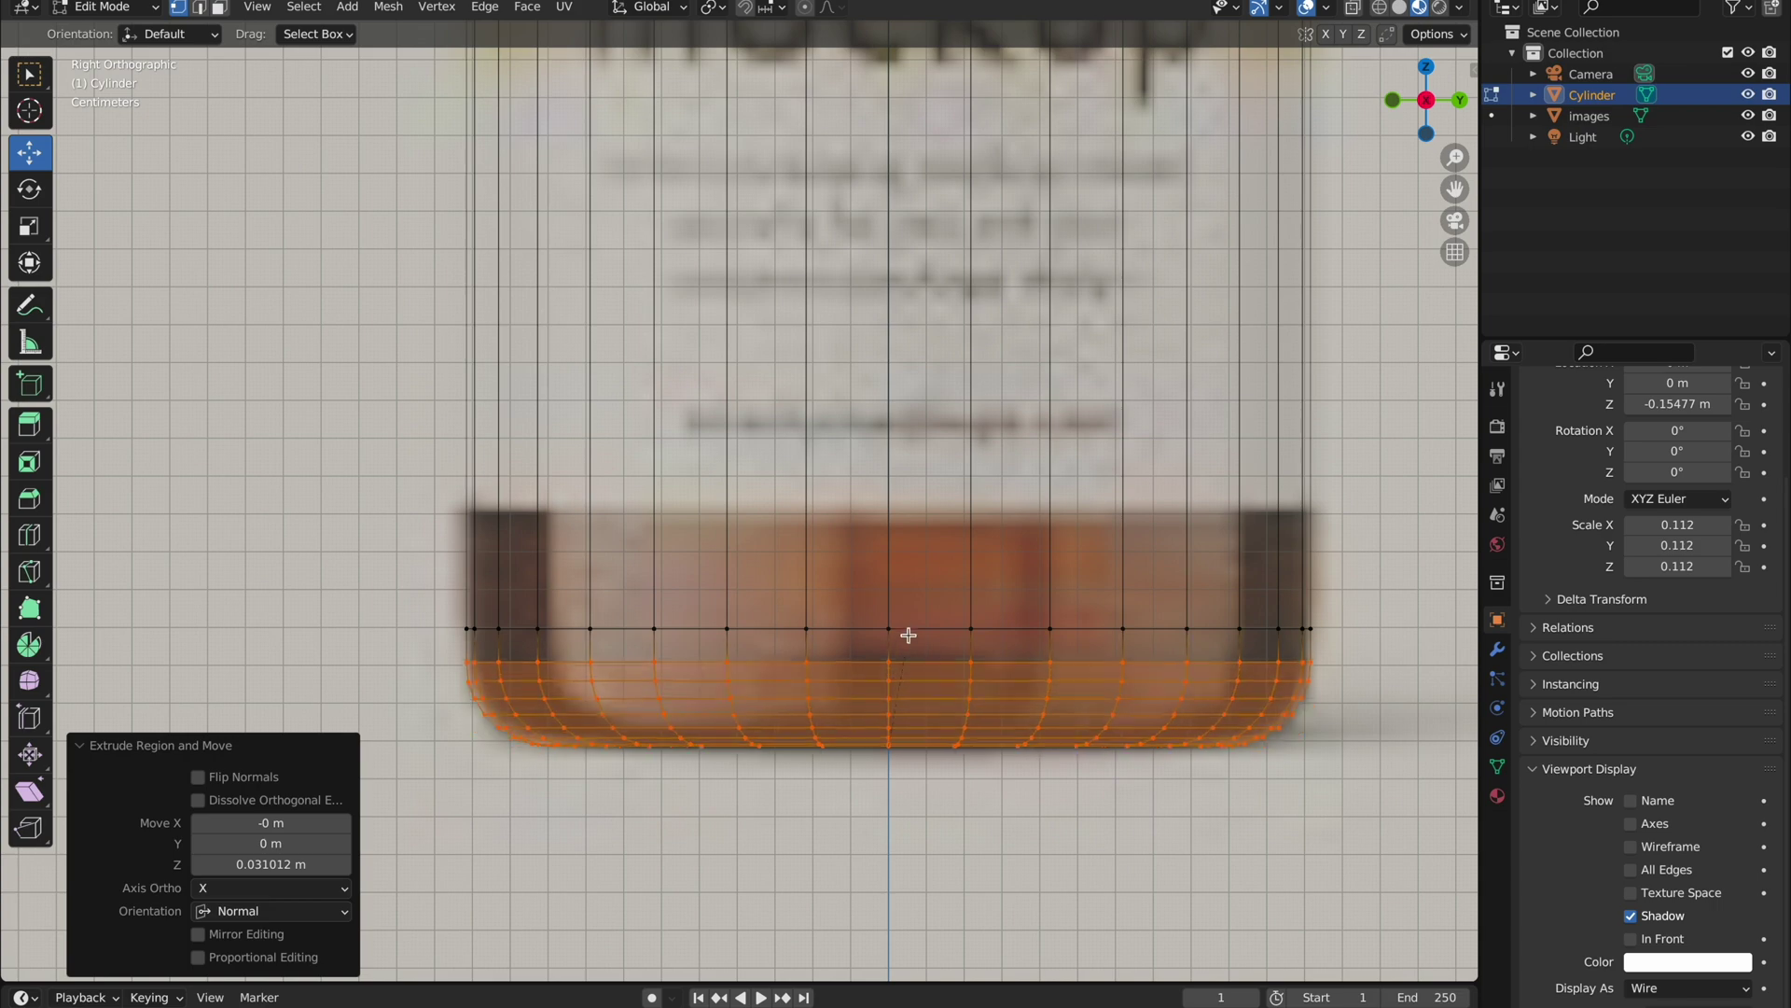
left_click(905, 622)
Step: Return to Object Mode, inspect the bottle as a solid, then switch back to wireframe
mouse_move(1185, 532)
middle_mouse_down()
mouse_move(1247, 522)
mouse_move(1112, 541)
middle_mouse_up()
key("Tab")
scroll(741, 175, "up", 3)
left_click(1688, 987)
left_click(1352, 768)
mouse_move(1352, 768)
middle_mouse_down()
mouse_move(1131, 672)
mouse_move(1061, 494)
mouse_move(872, 500)
mouse_move(1047, 655)
middle_mouse_up()
key("KP_3")
scroll(825, 446, "down", 4)
left_click(1689, 987)
scroll(1115, 468, "up", 2)
scroll(832, 408, "up", 2)
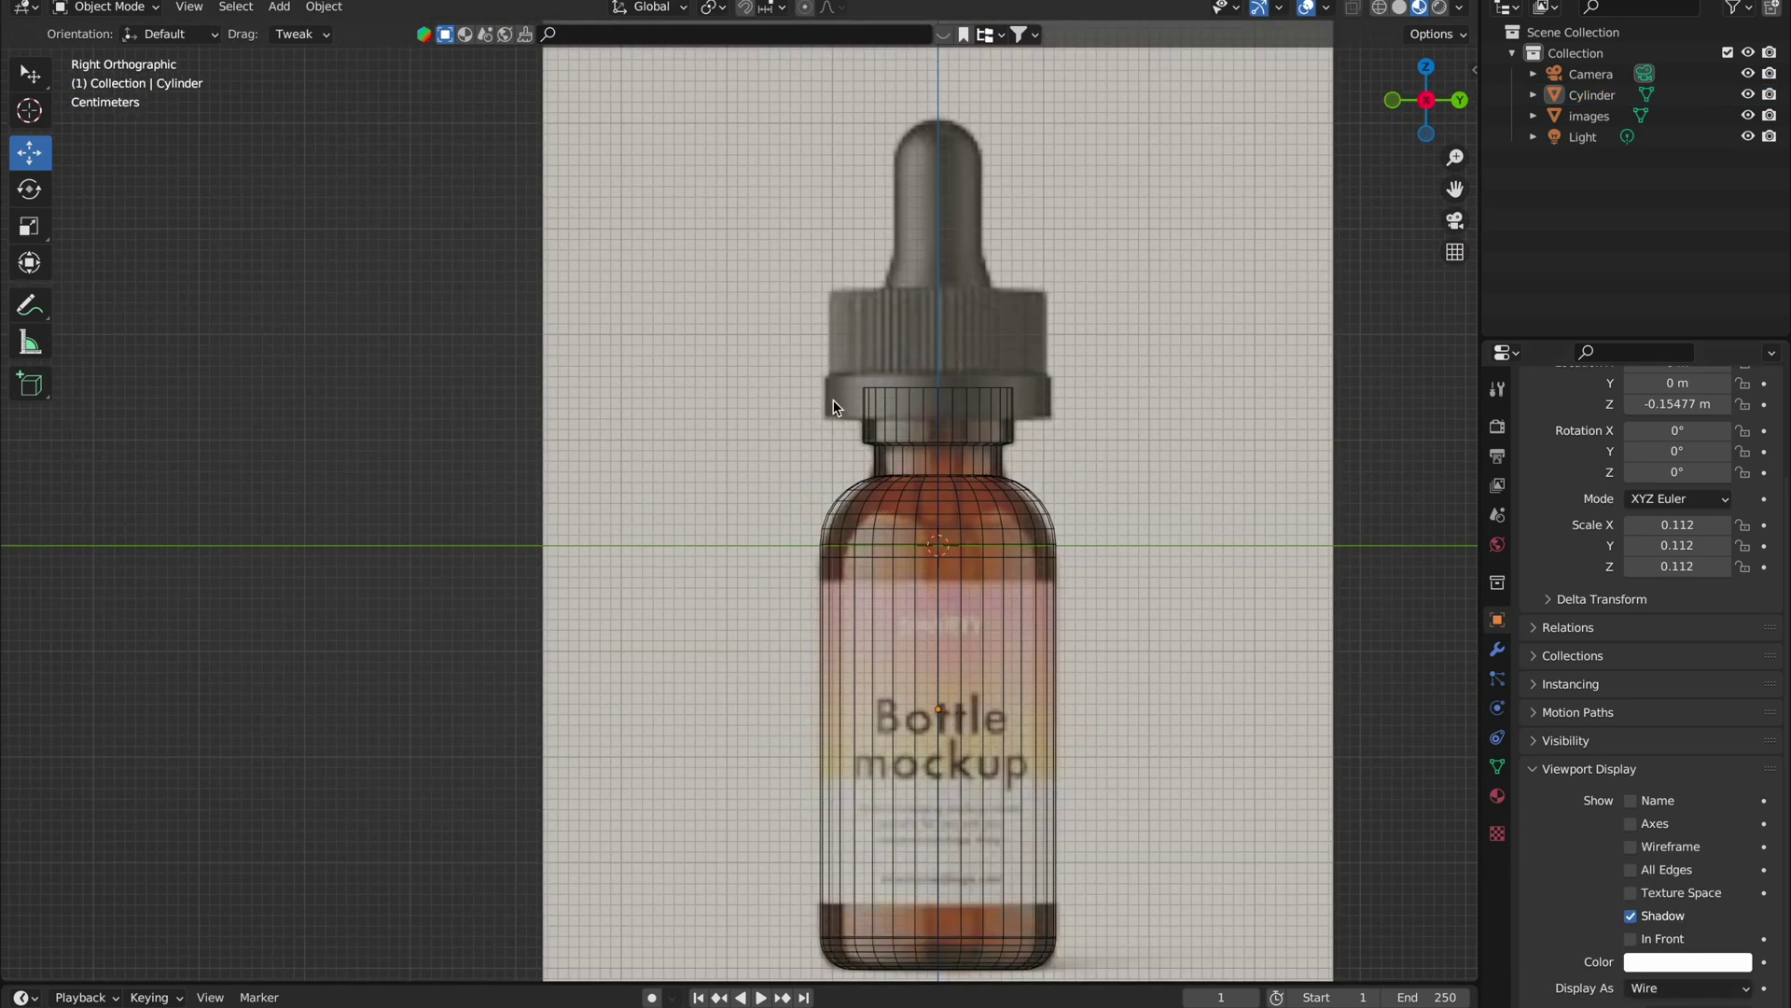
scroll(833, 400, "up", 2)
scroll(959, 440, "up", 3)
key("shift+a")
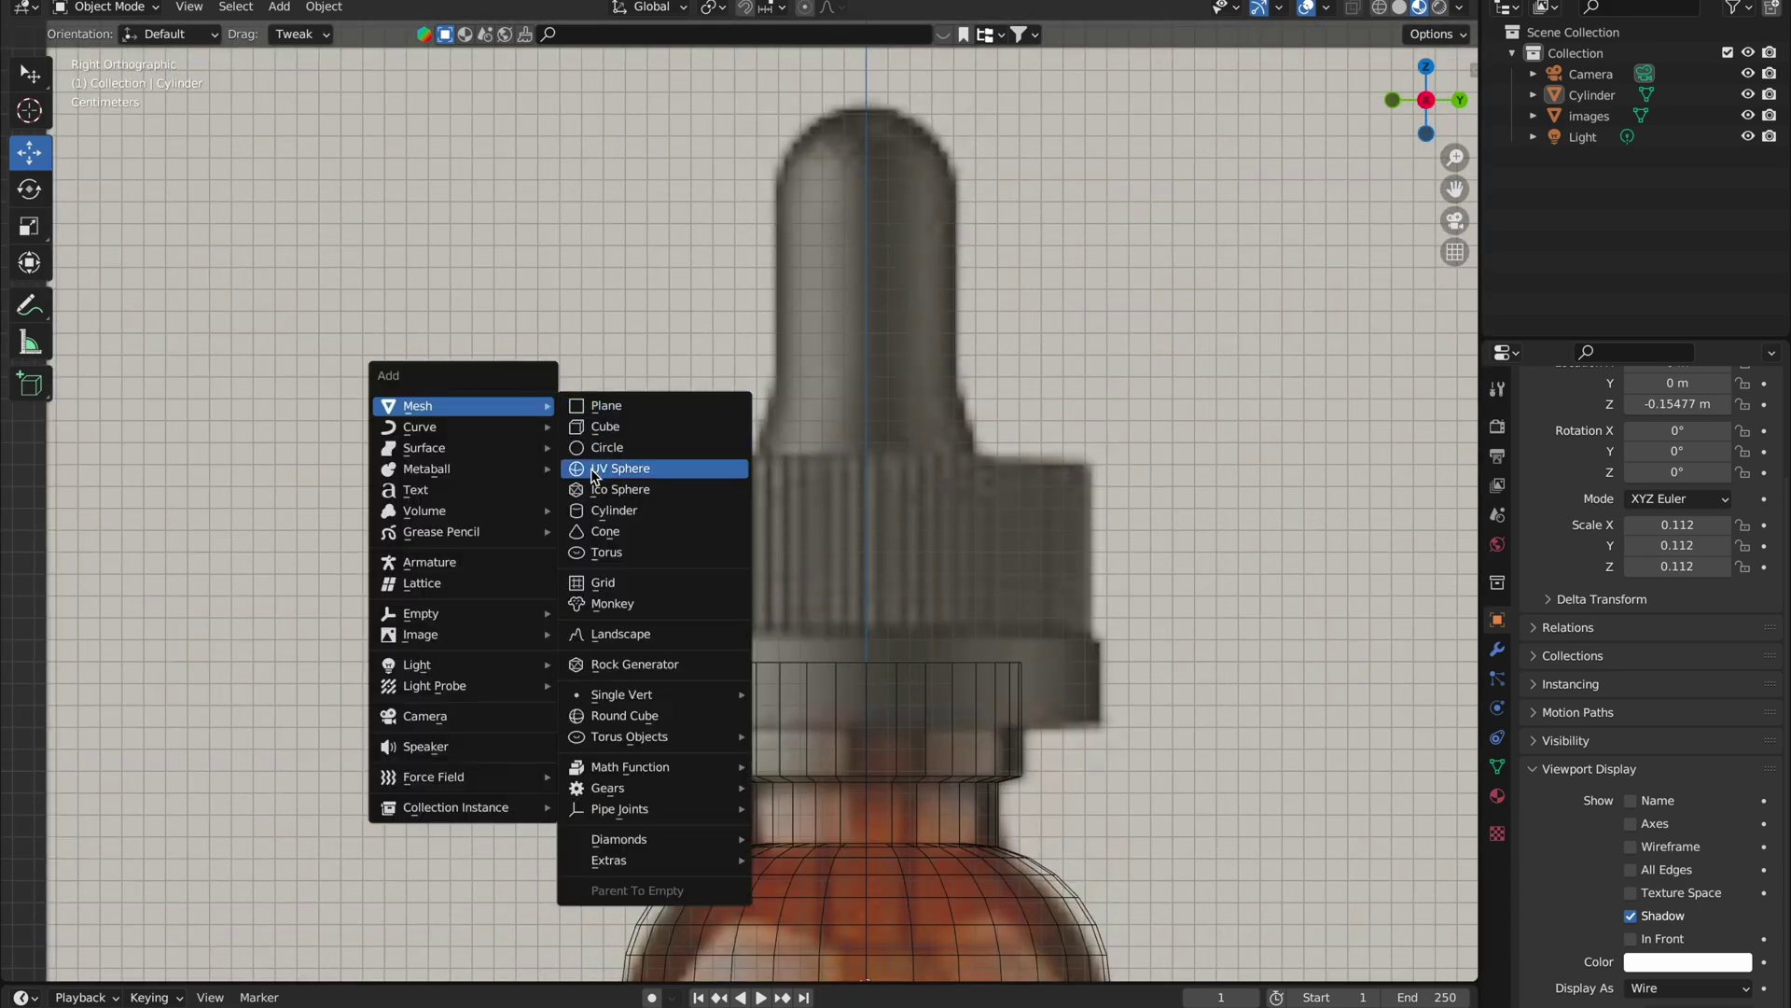
Step: Add a second cylinder, shrink it and raise it to the dropper cap
left_click(607, 510)
scroll(830, 518, "down", 3)
scroll(771, 507, "down", 2)
key("s")
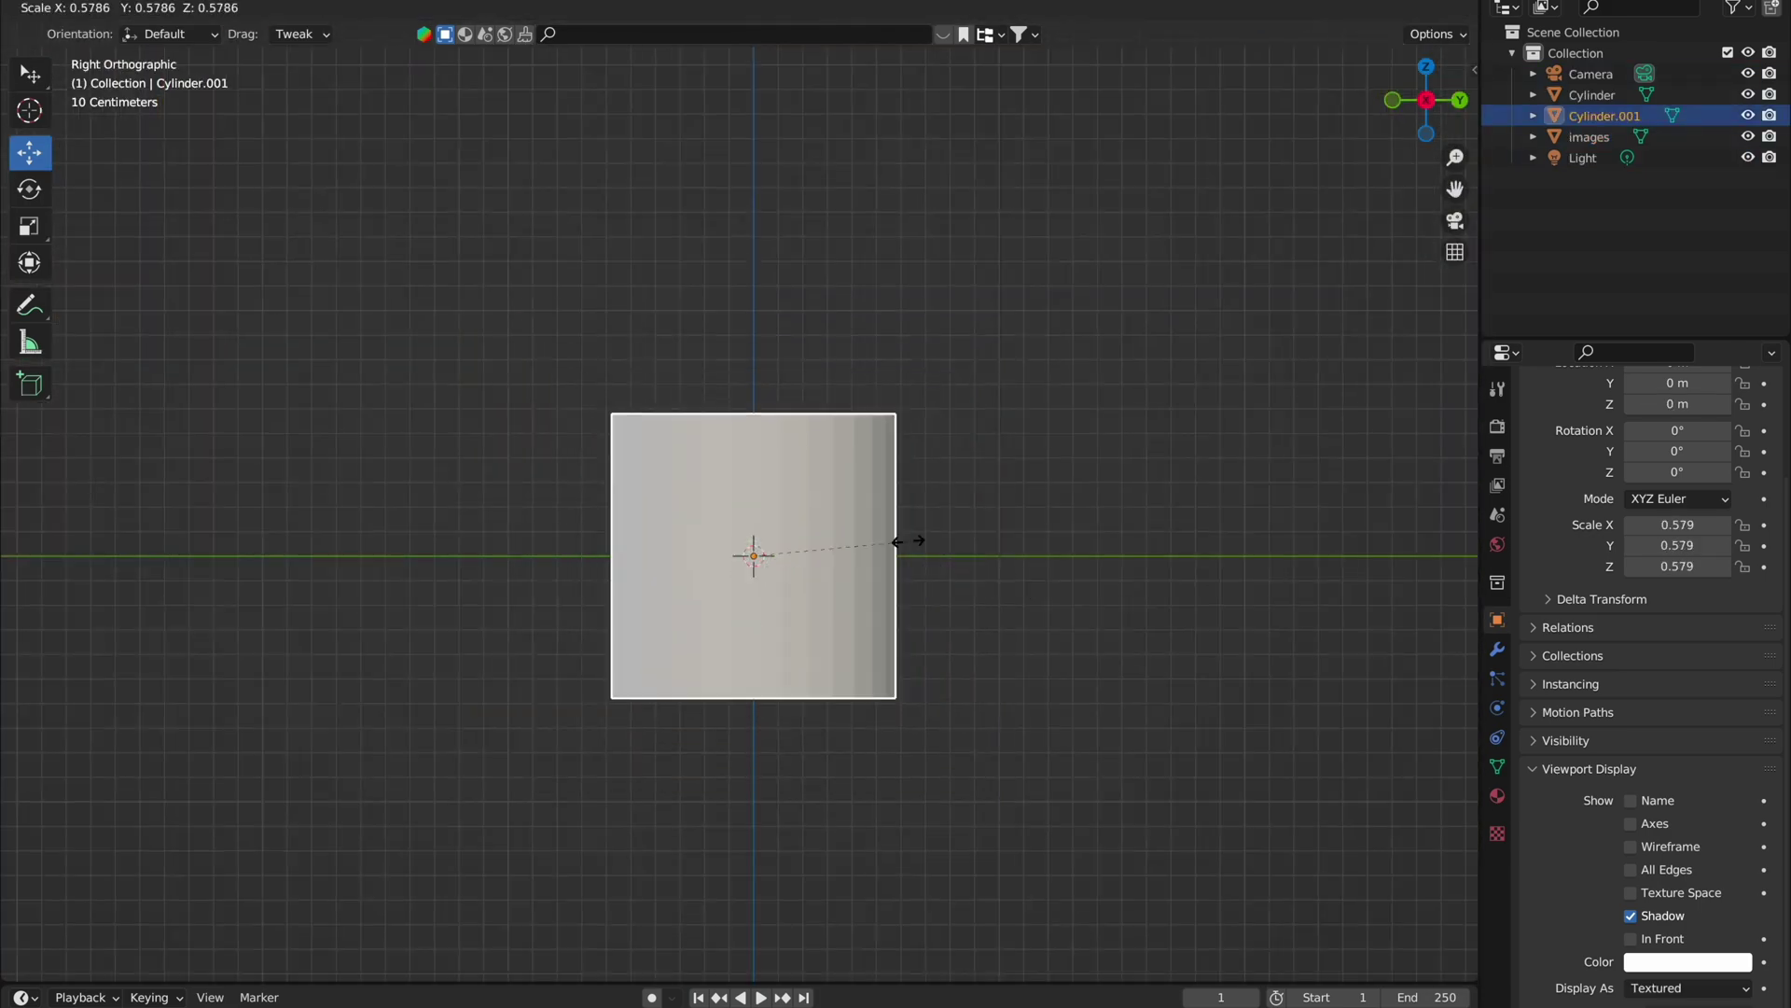
left_click(776, 553)
key("g")
key("z")
left_click(776, 503)
scroll(839, 485, "up", 3)
scroll(840, 481, "up", 2)
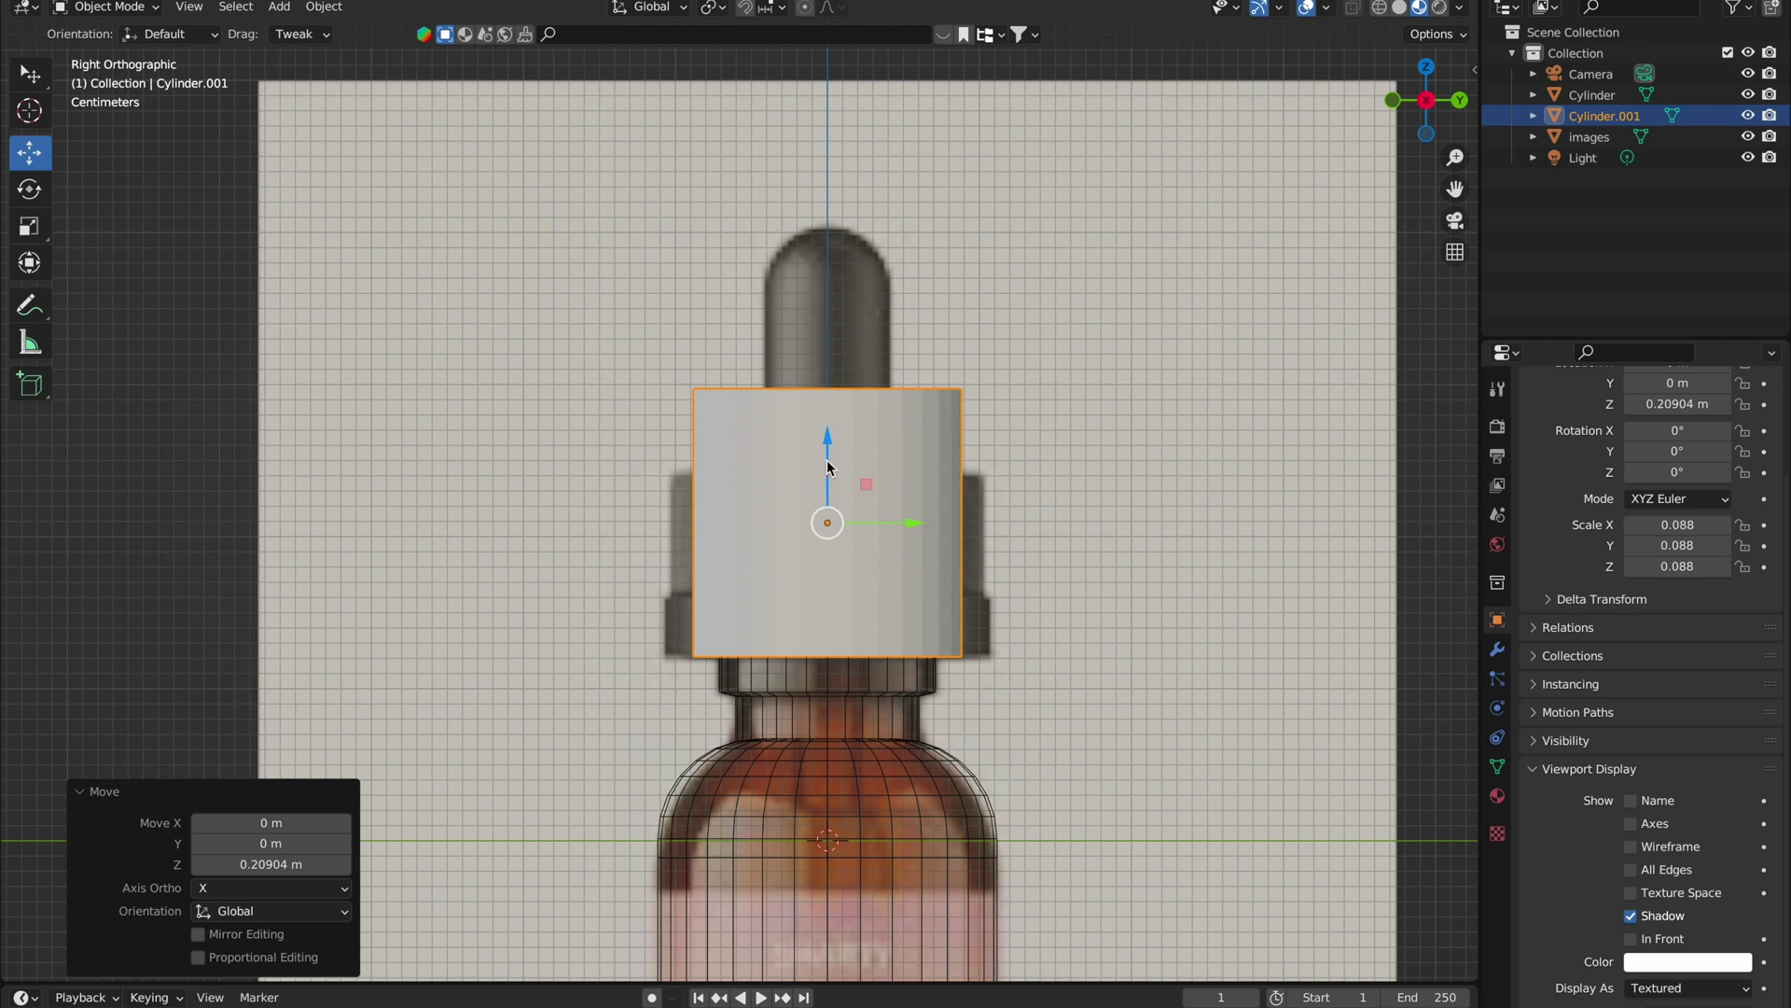
Step: Flatten the cylinder's height and lower it onto the cap collar
key("s")
key("z")
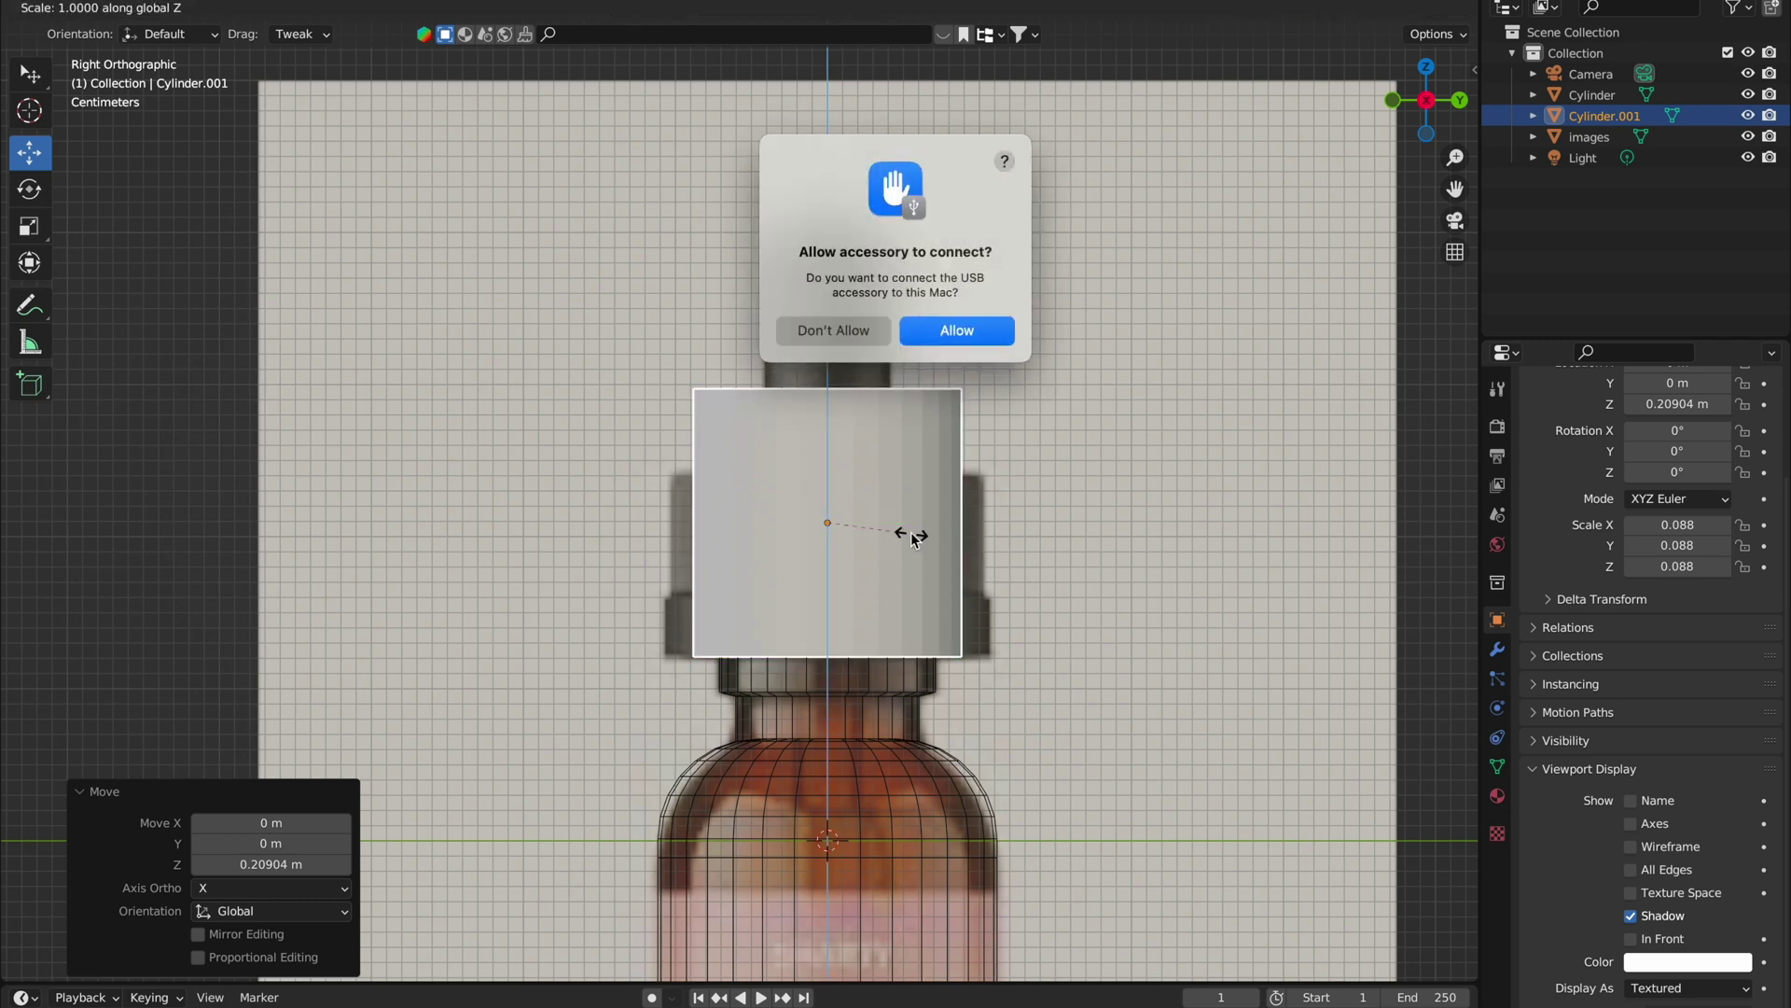
left_click(977, 337)
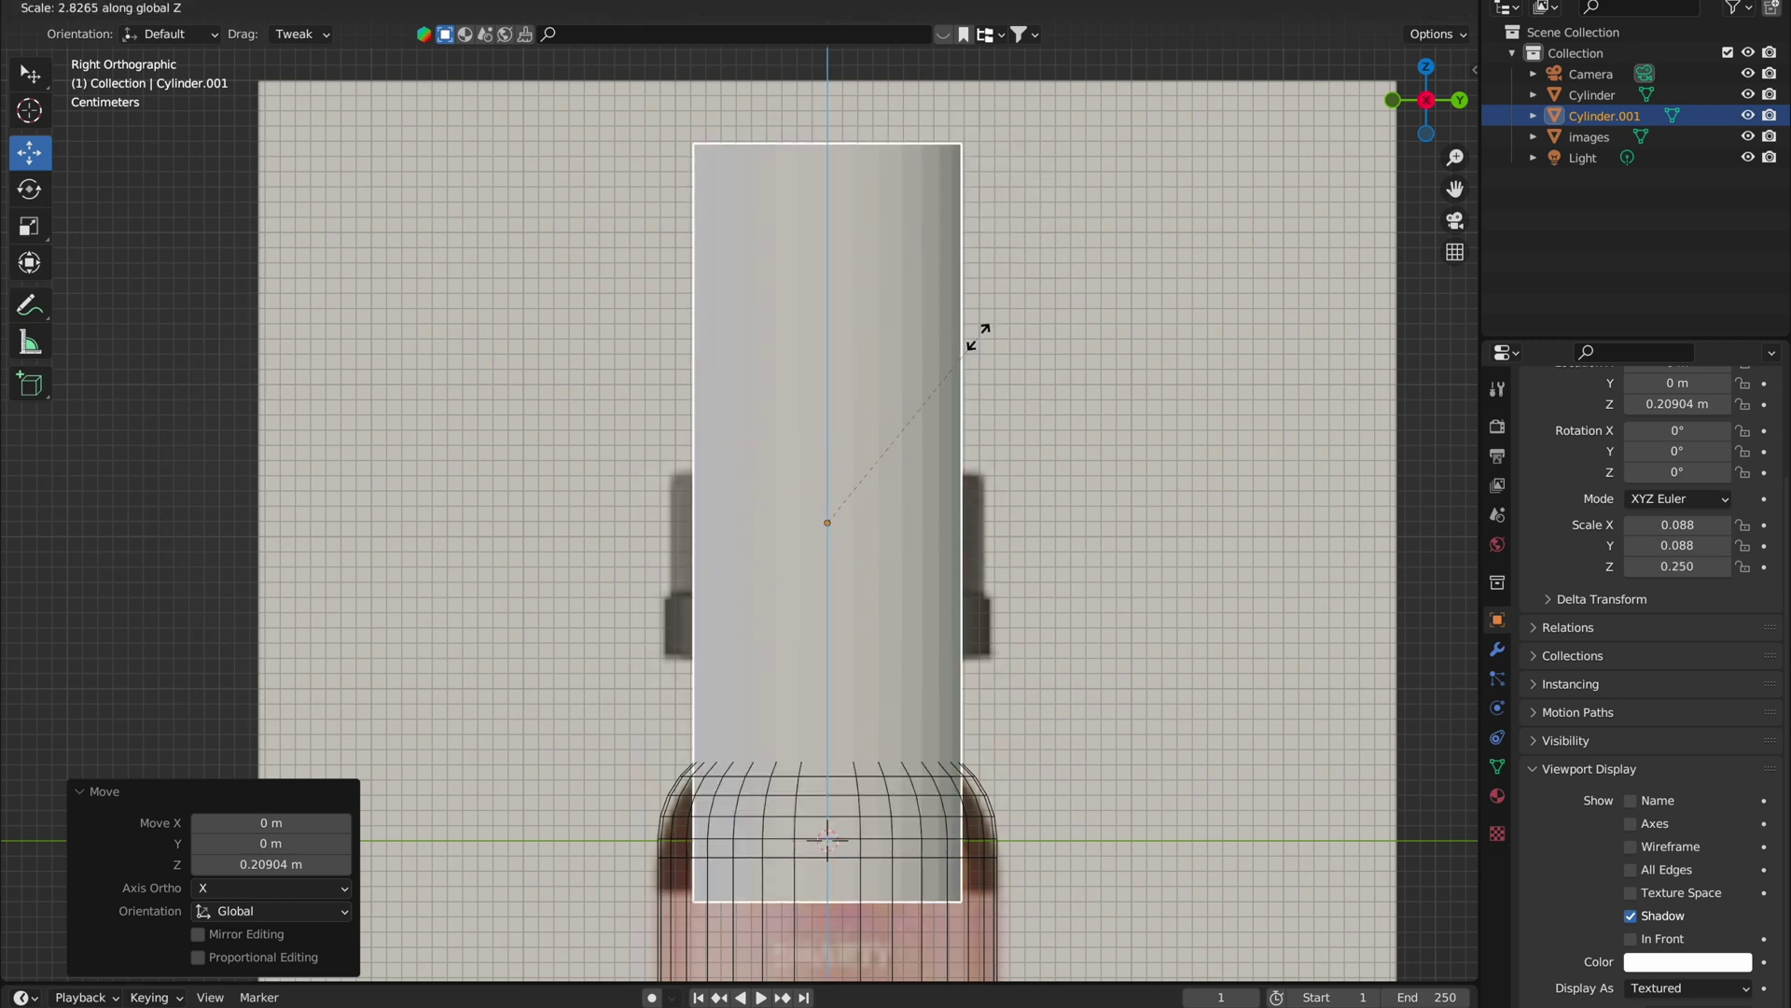
left_click(831, 484)
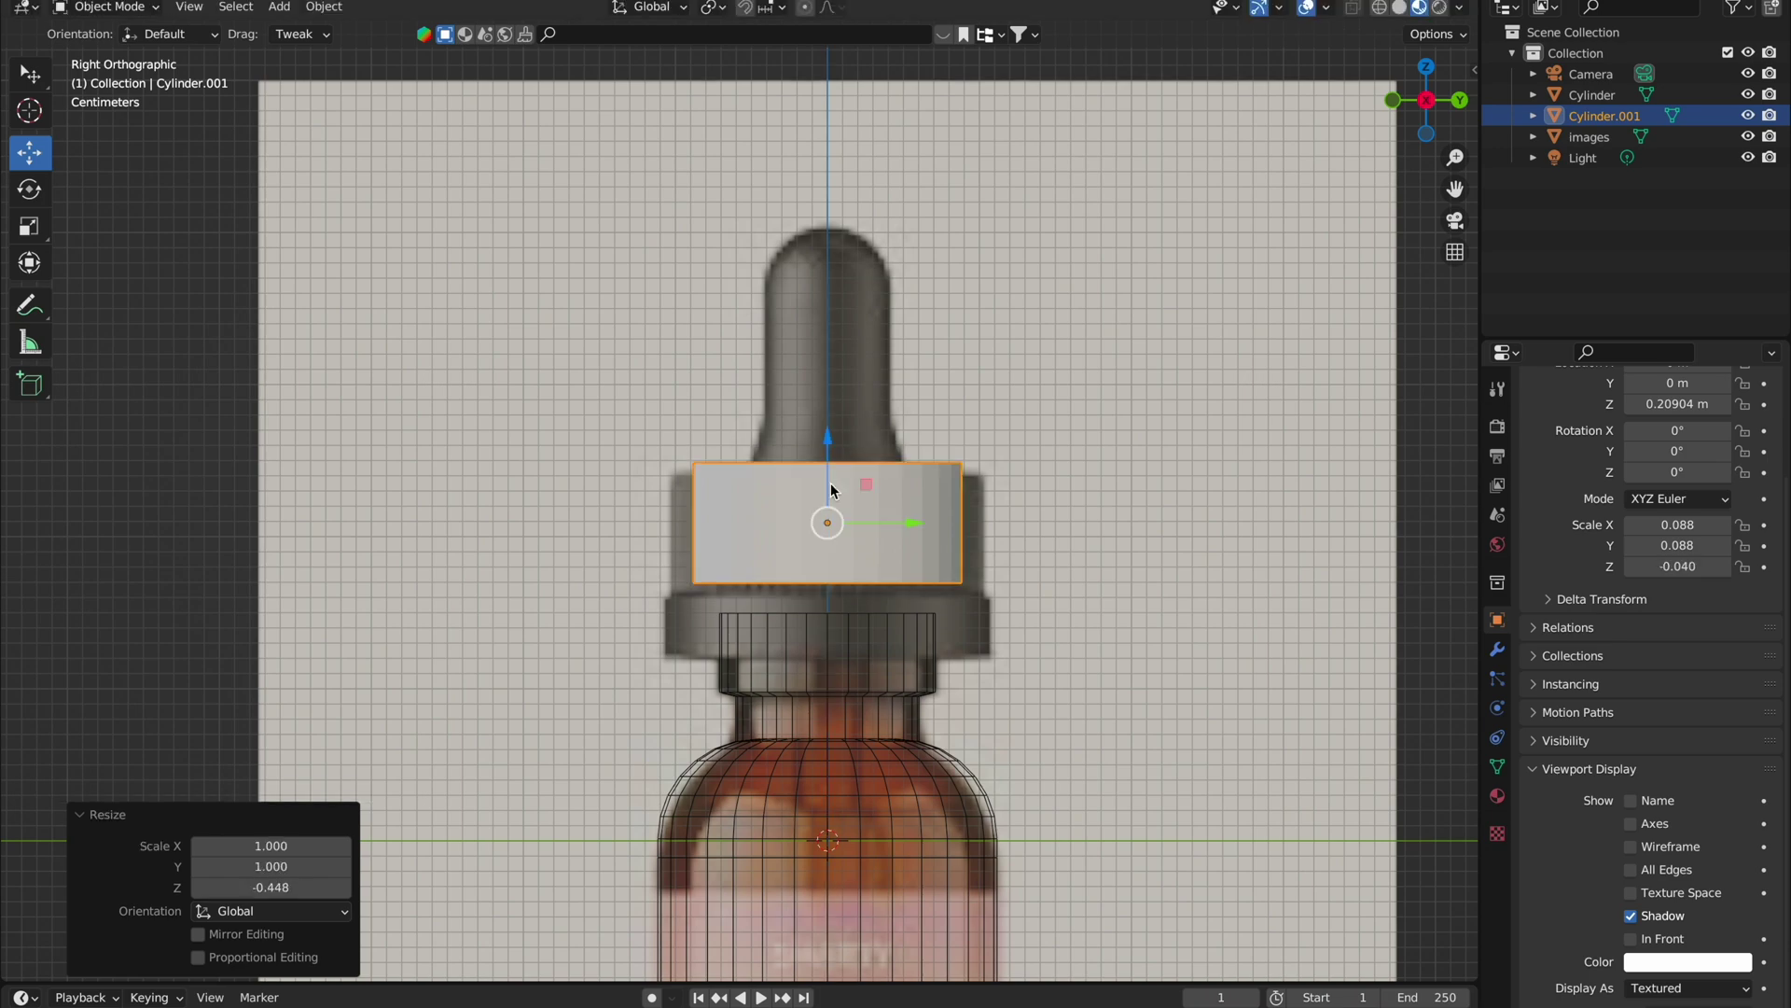
scroll(830, 483, "up", 2)
left_click_drag(864, 455, 864, 468)
scroll(1081, 539, "up", 2)
scroll(993, 528, "up", 1)
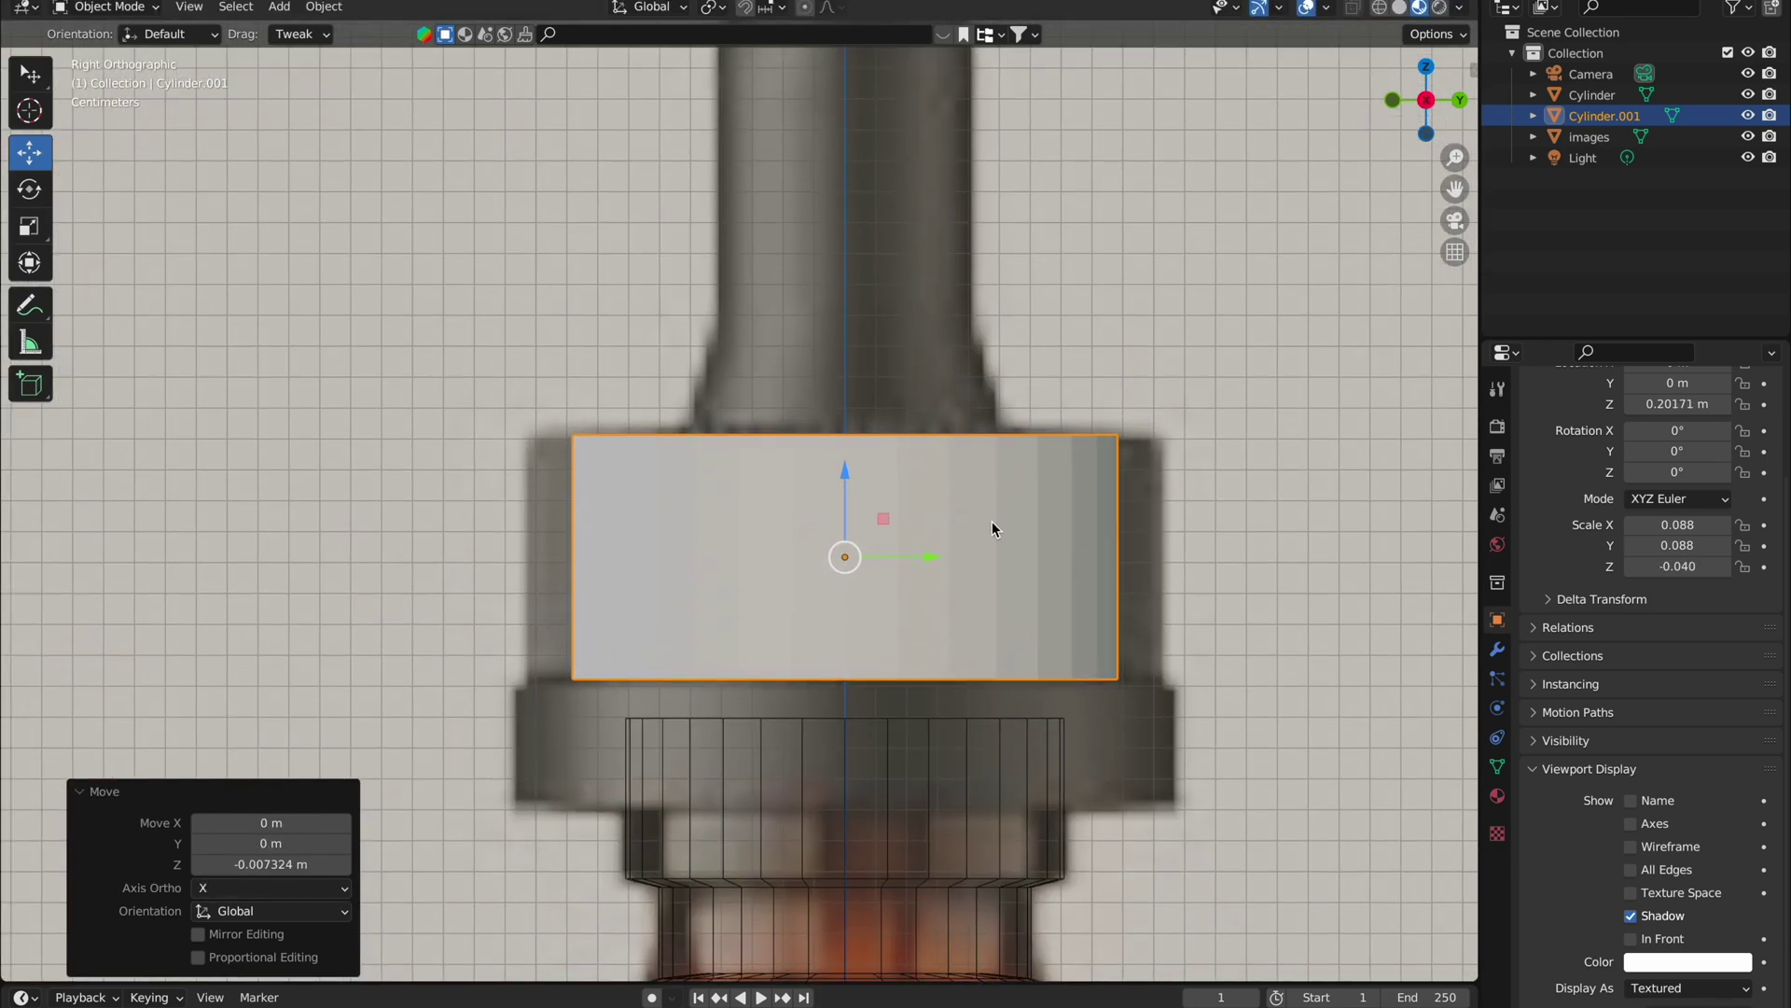
Step: Widen and flatten the cylinder to 0.104 × 0.104 × −0.040, then enter Edit Mode
key("s")
left_click(1019, 525)
key("s")
key("z")
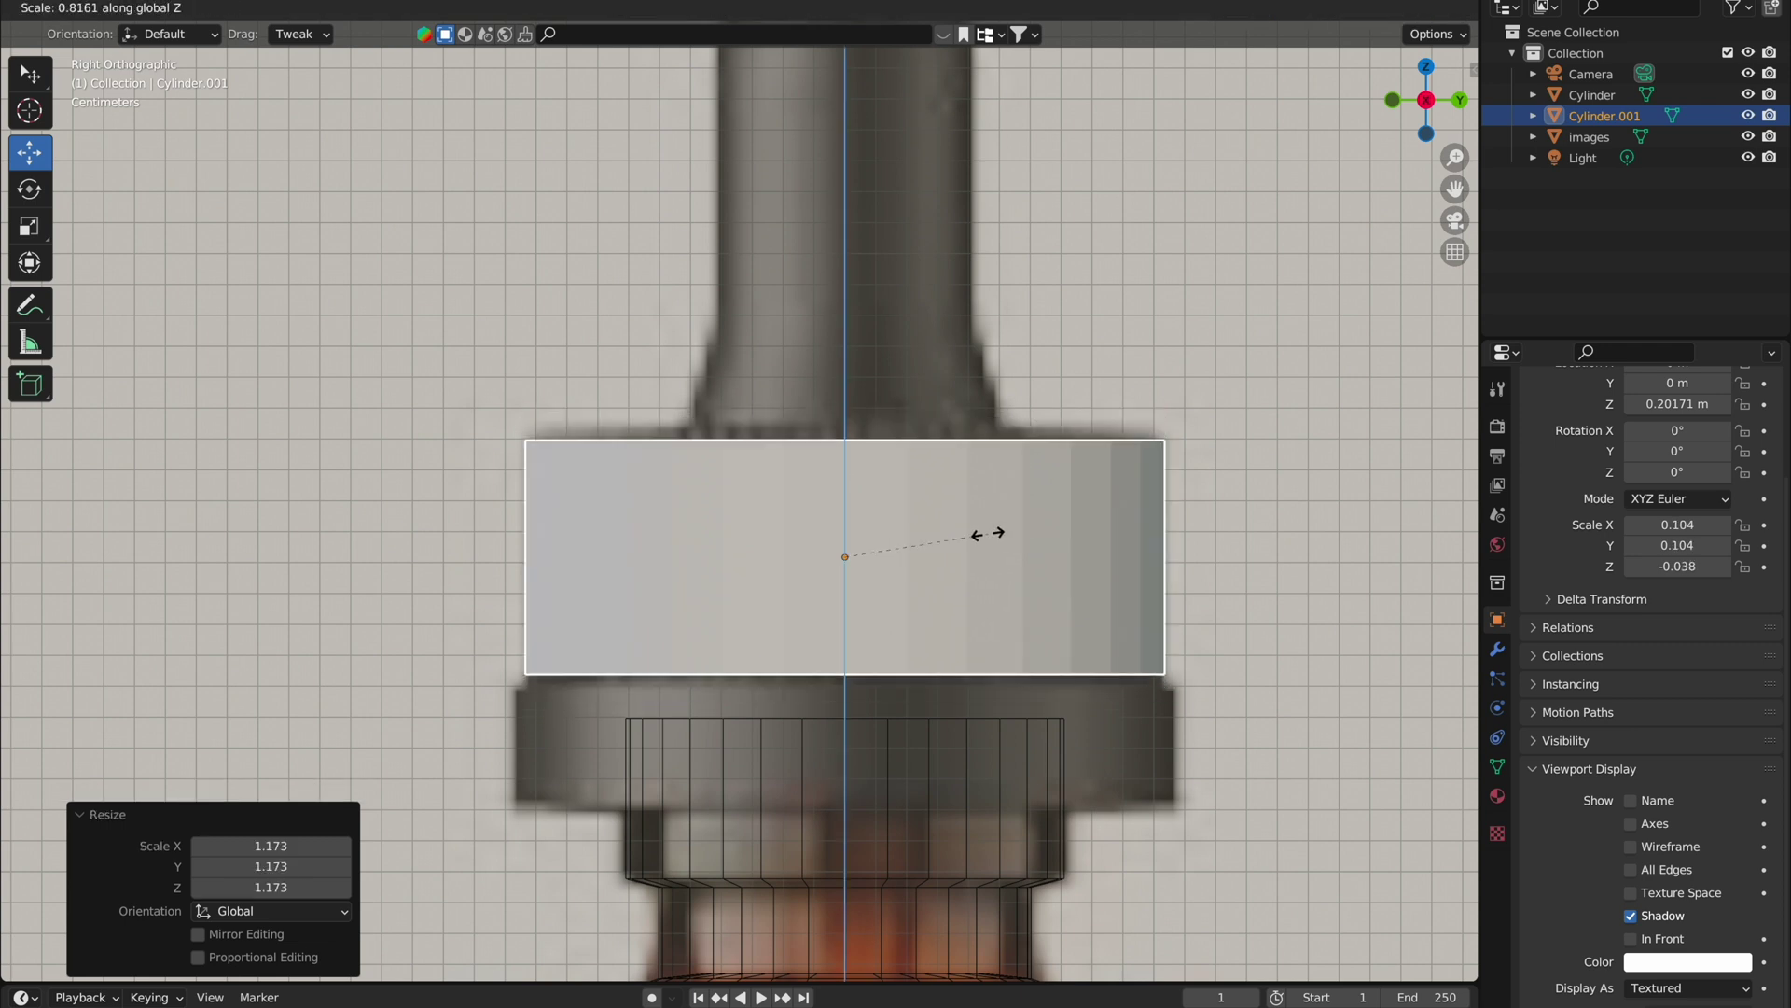
left_click(998, 526)
key("Tab")
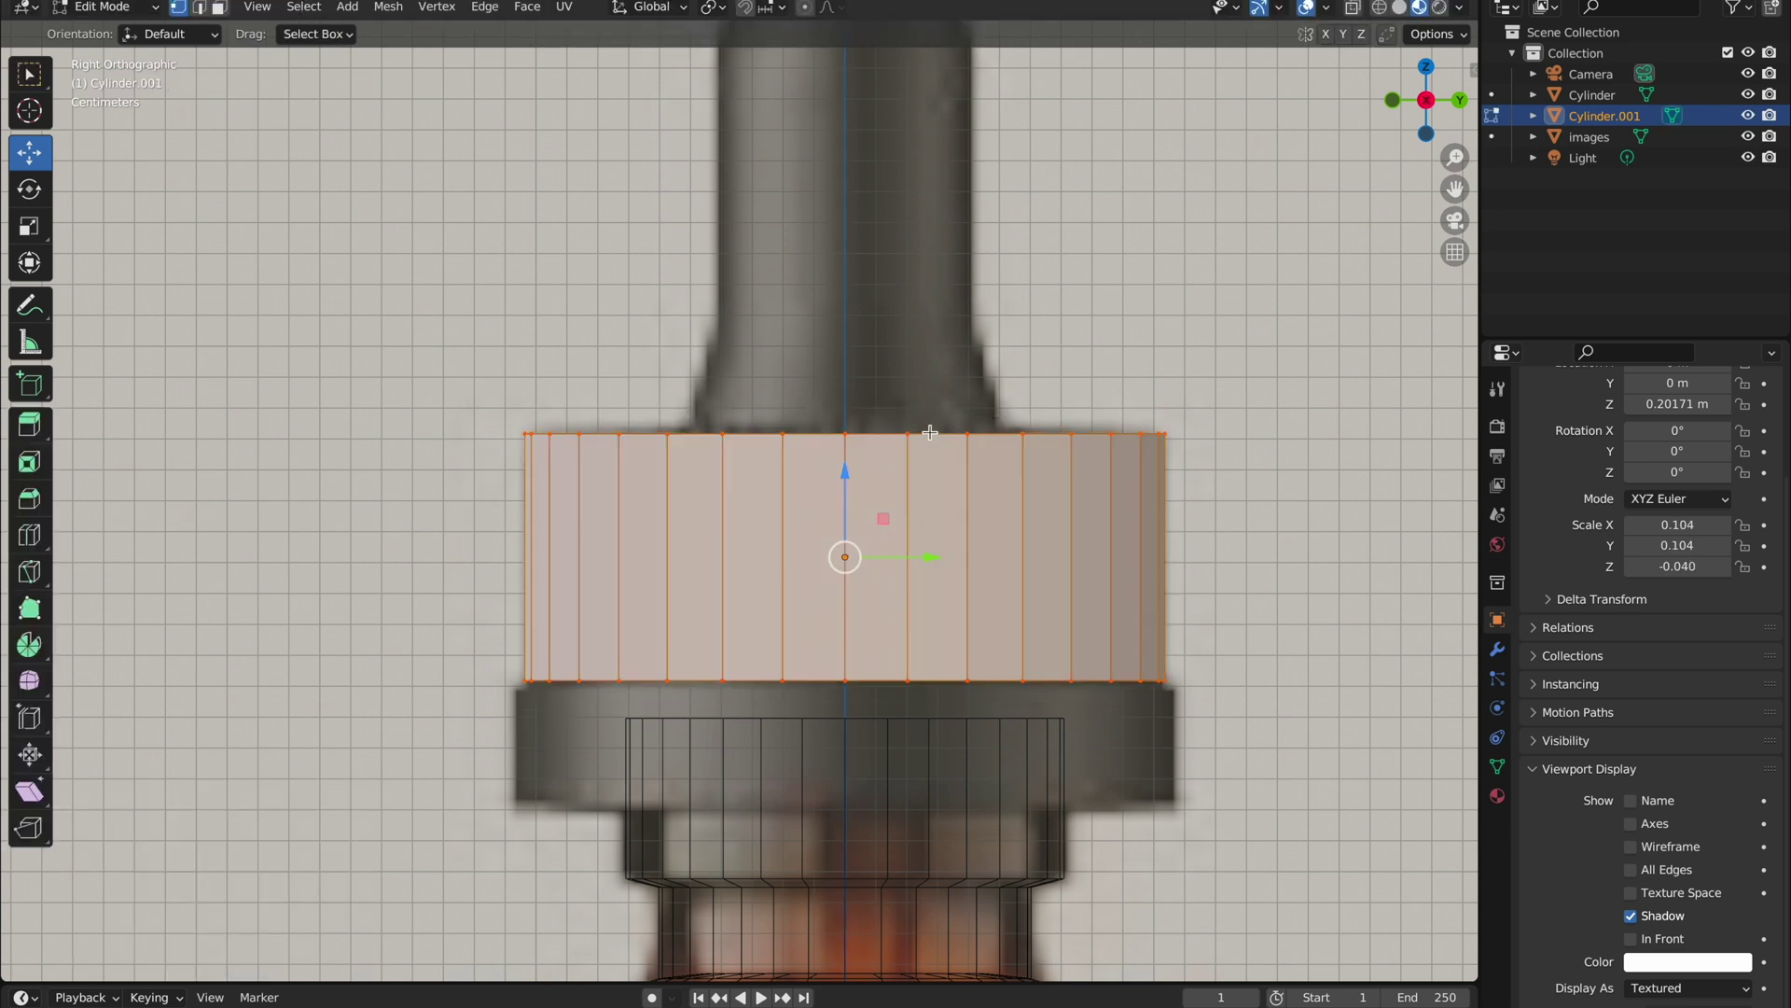
Step: Display the cap cylinder as wire and select its top edge loop
scroll(894, 402, "up", 2)
key("Tab")
left_click(1689, 987)
left_click(1670, 916)
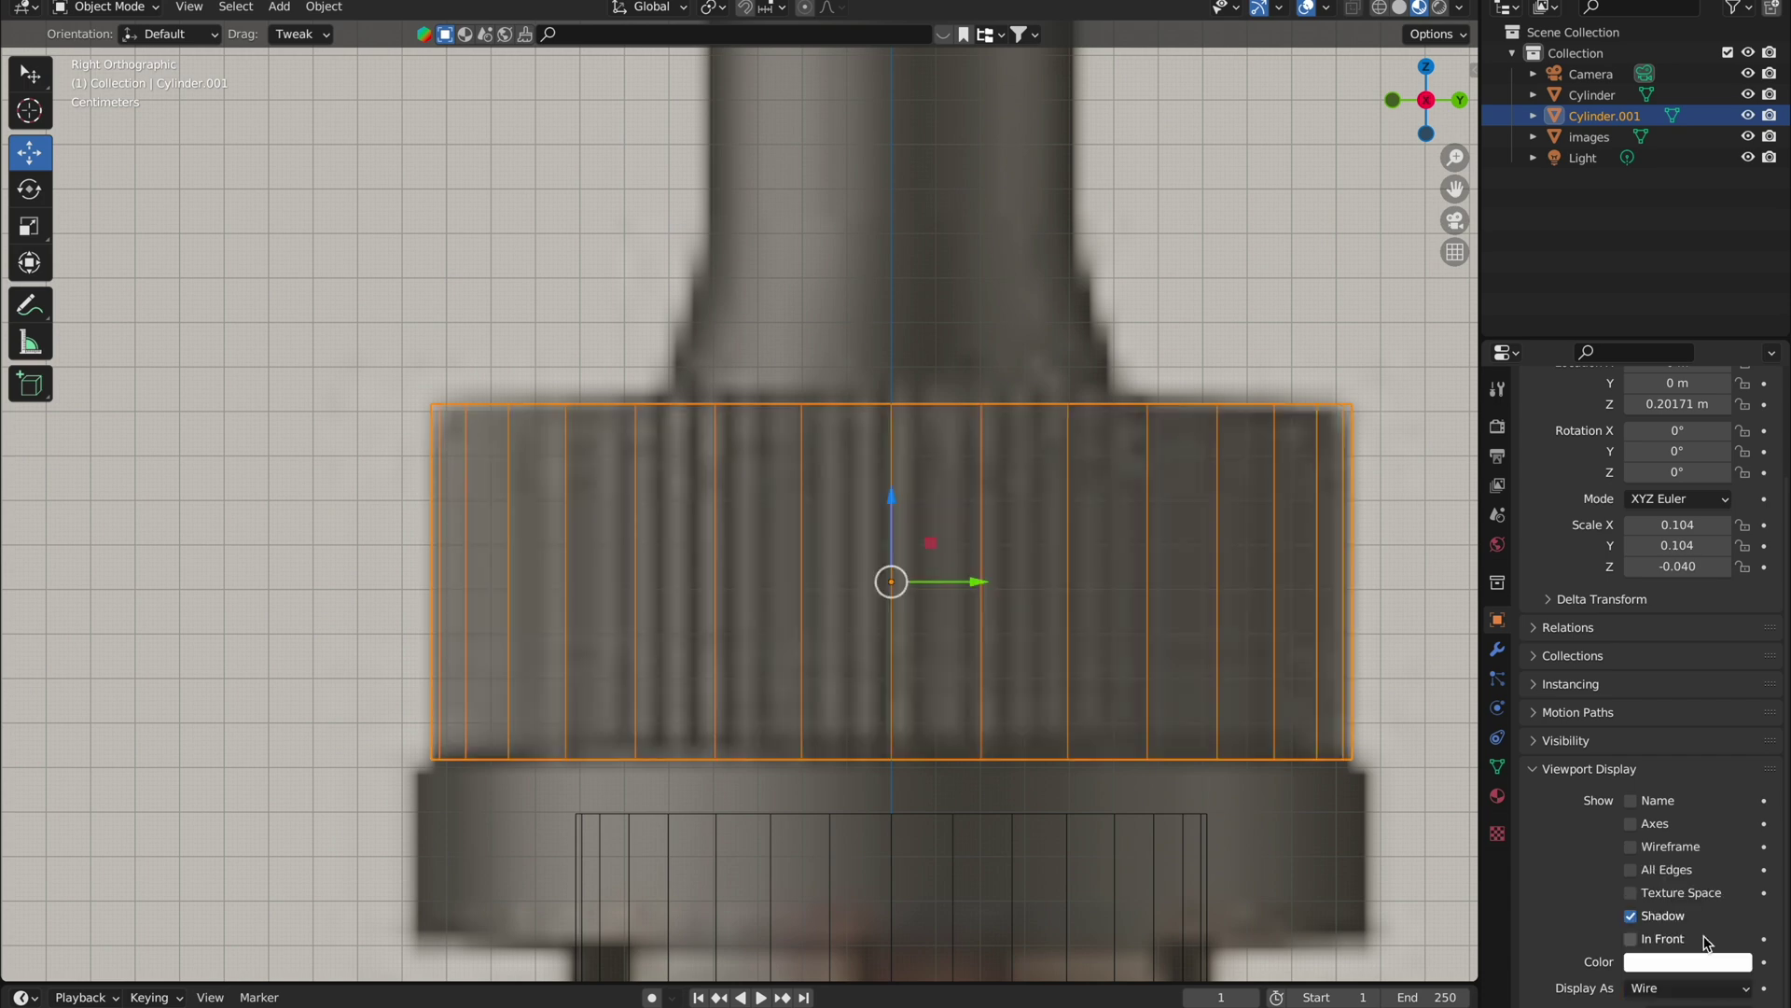
key("Tab")
left_click(635, 405, "alt")
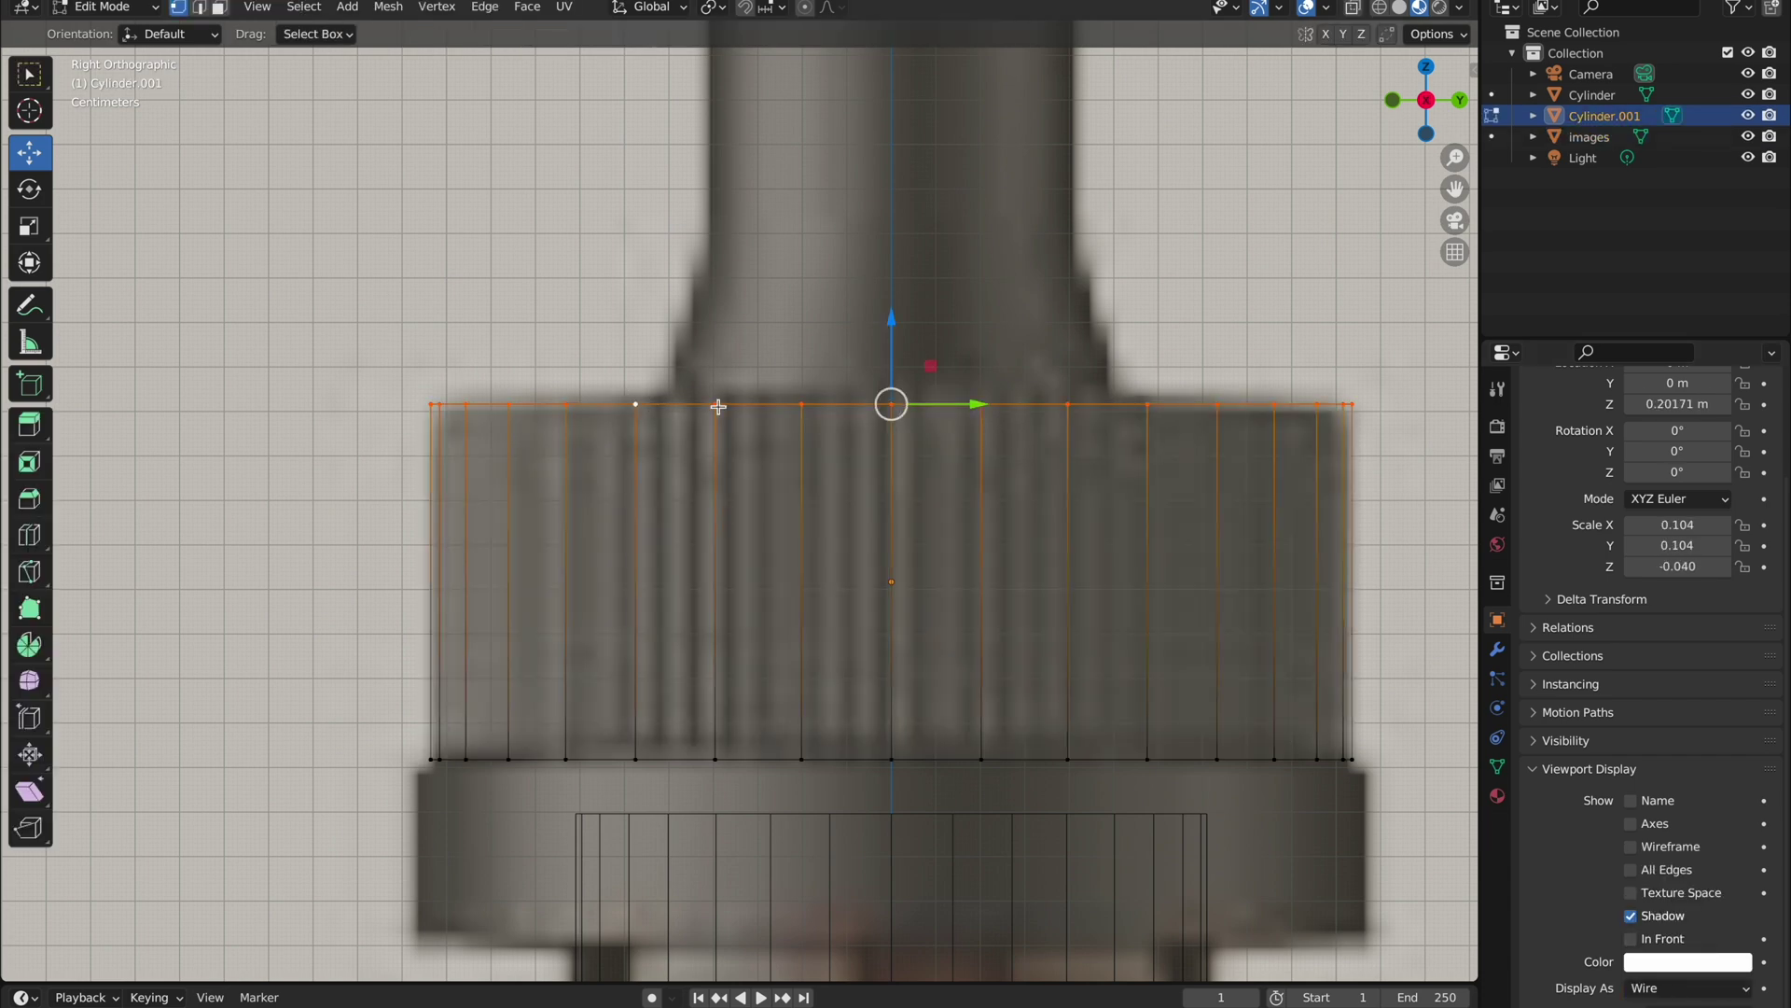
Step: Shrink the top loop into a narrow neck and extrude the first raised ring
key("Escape")
key("s")
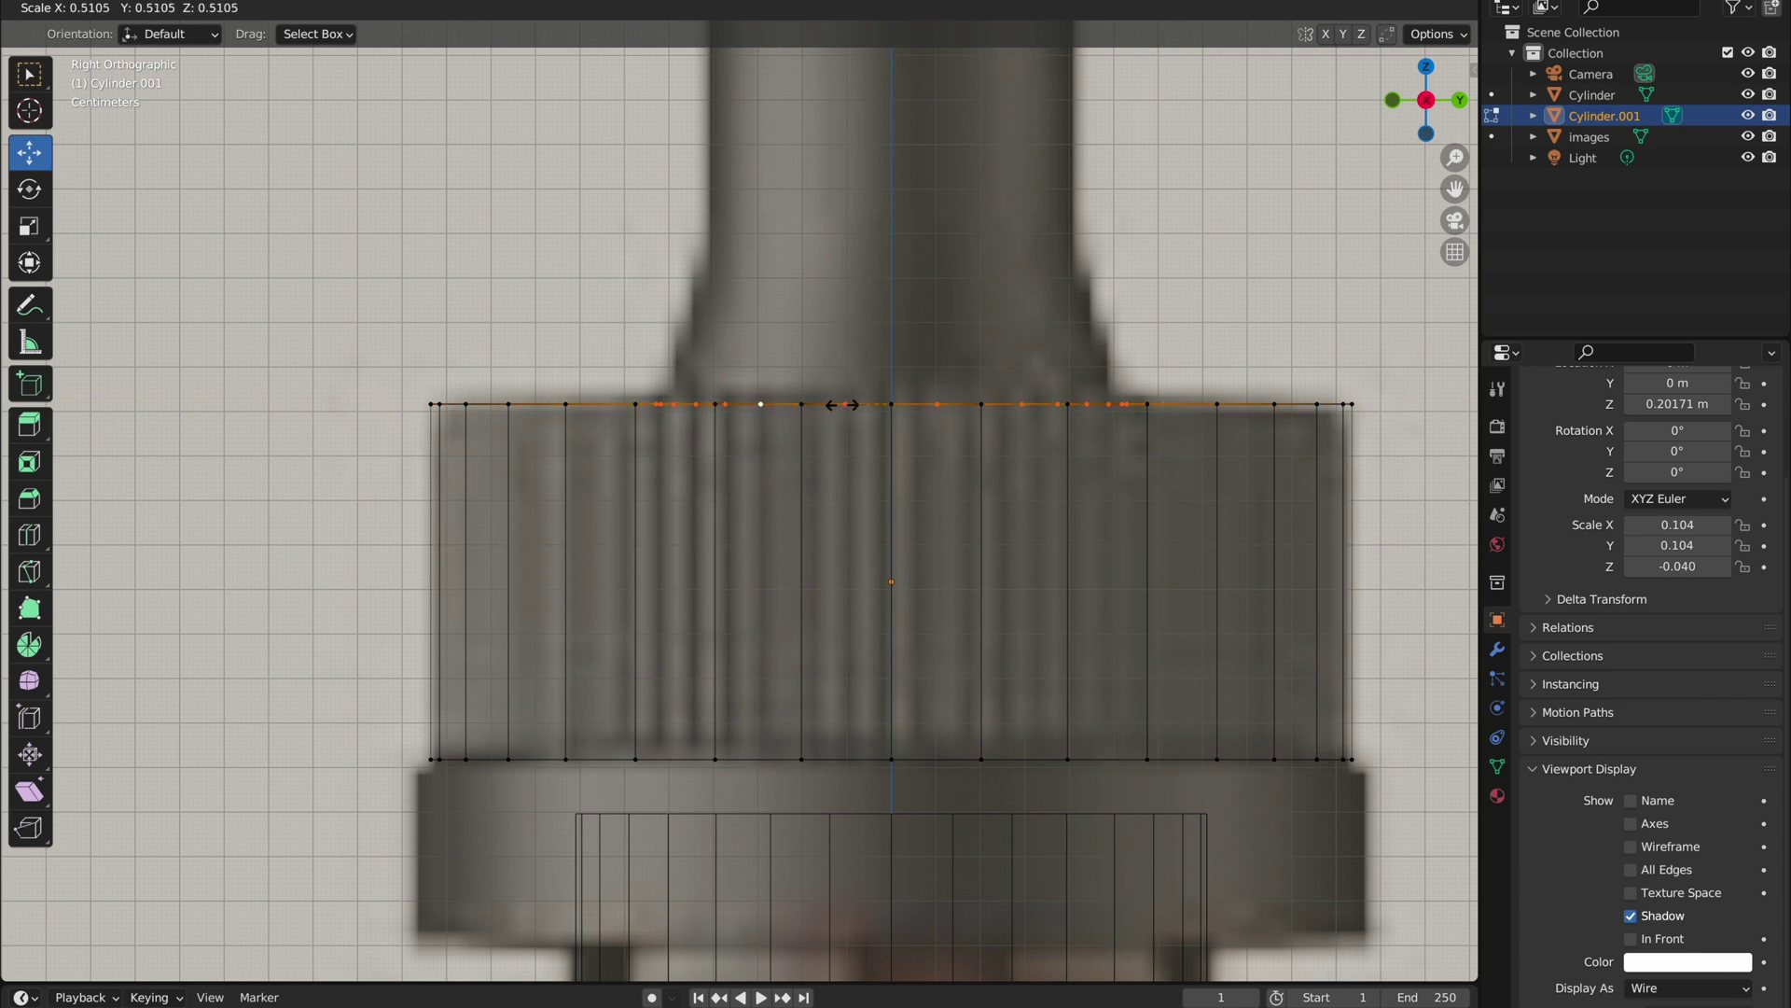
left_click(840, 405)
key("e")
left_click(895, 303)
key("s")
left_click(897, 308)
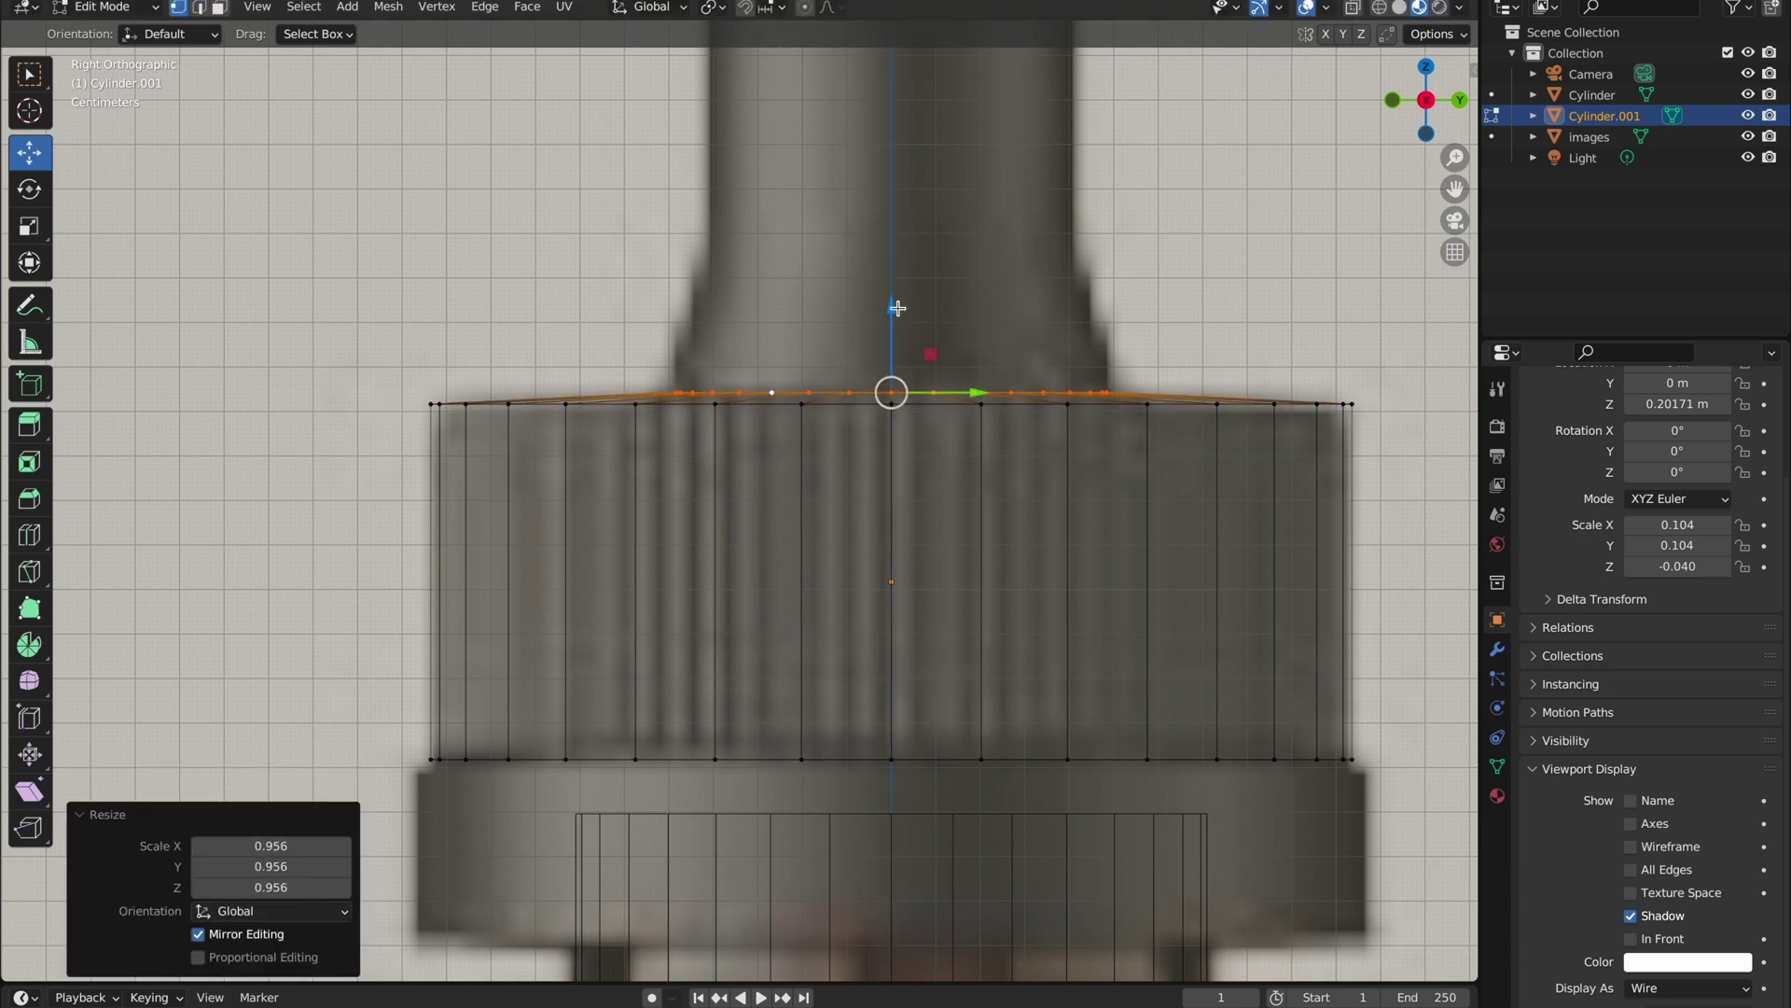
left_click(903, 256)
left_click(899, 257)
Step: Resize and raise the top ring, then extrude a second stepped ring above it
key("s")
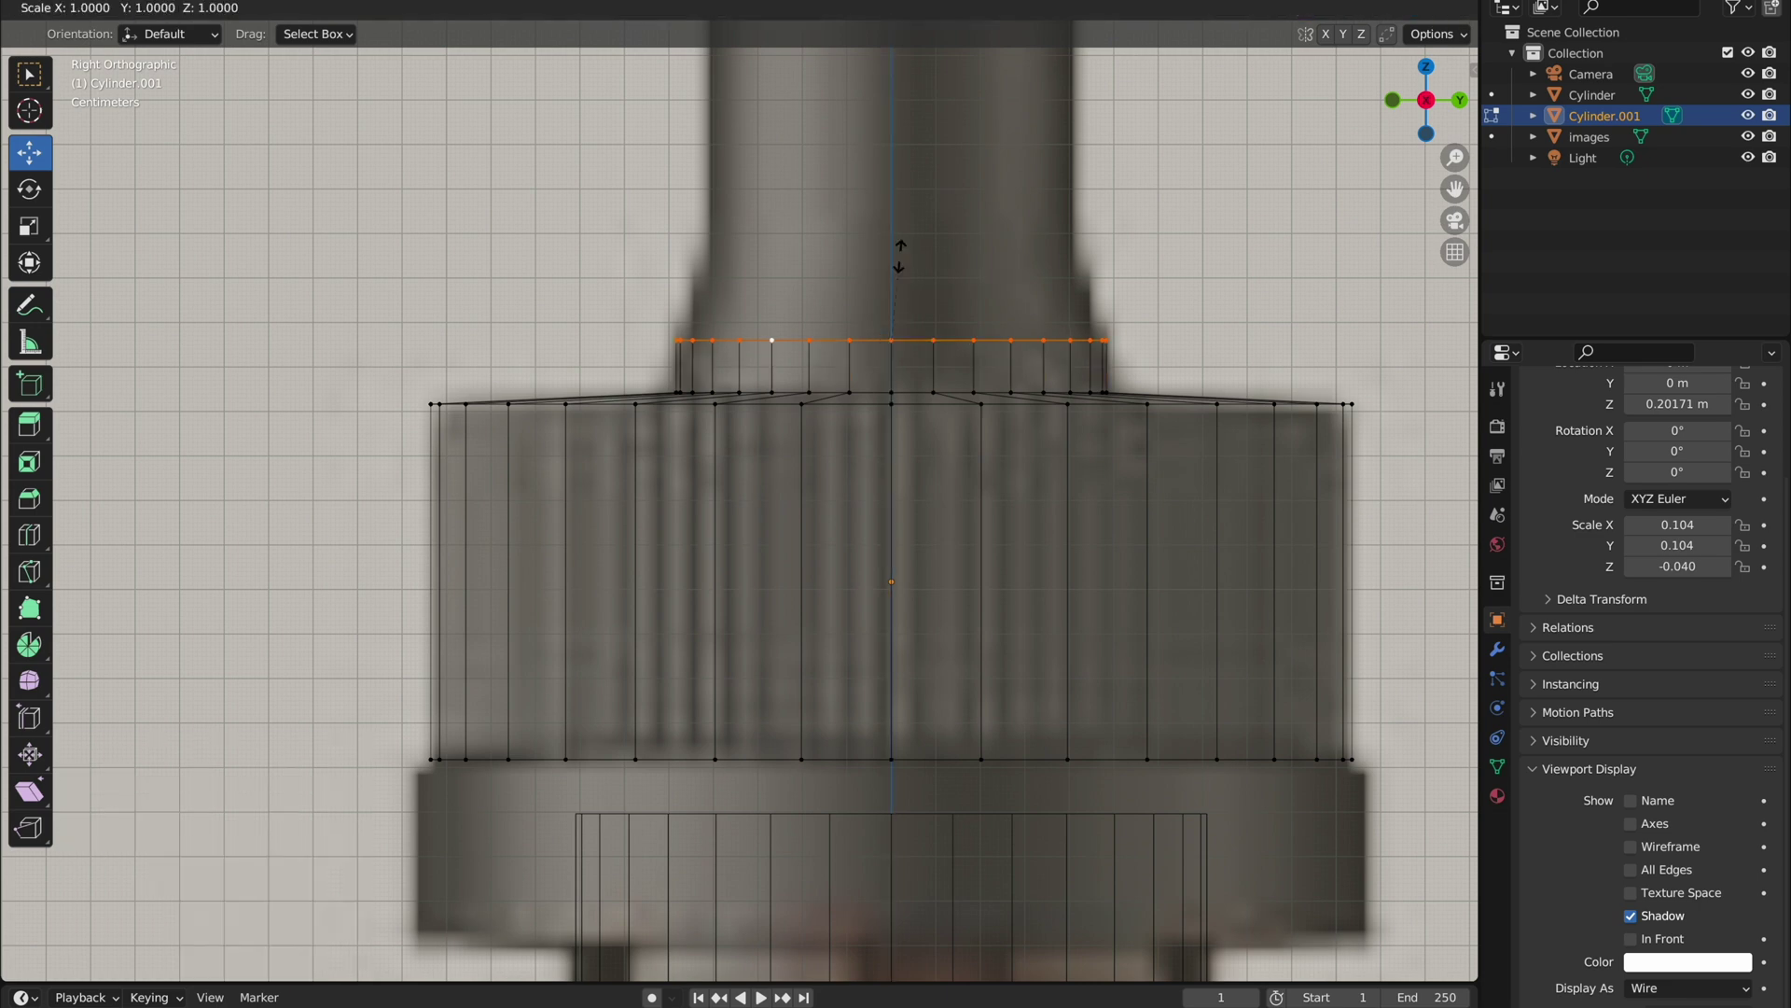
left_click(875, 266)
left_click_drag(888, 263, 889, 261)
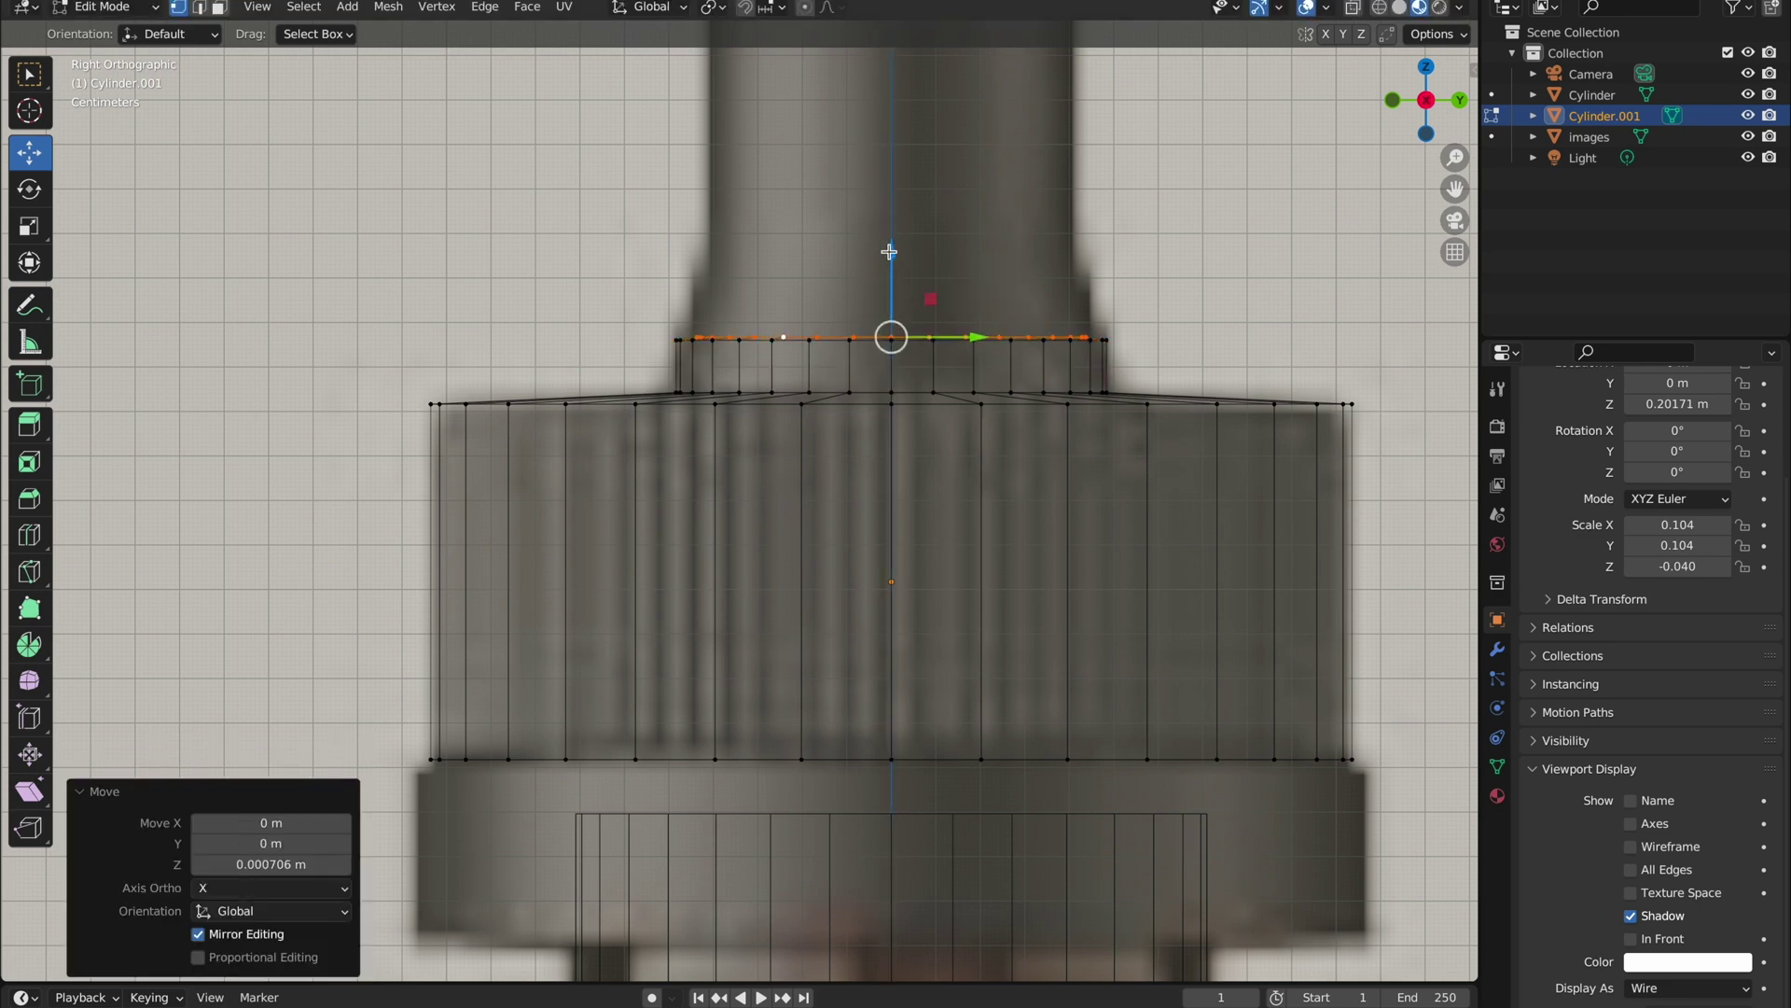
key("s")
key("z")
left_click(893, 194)
key("e")
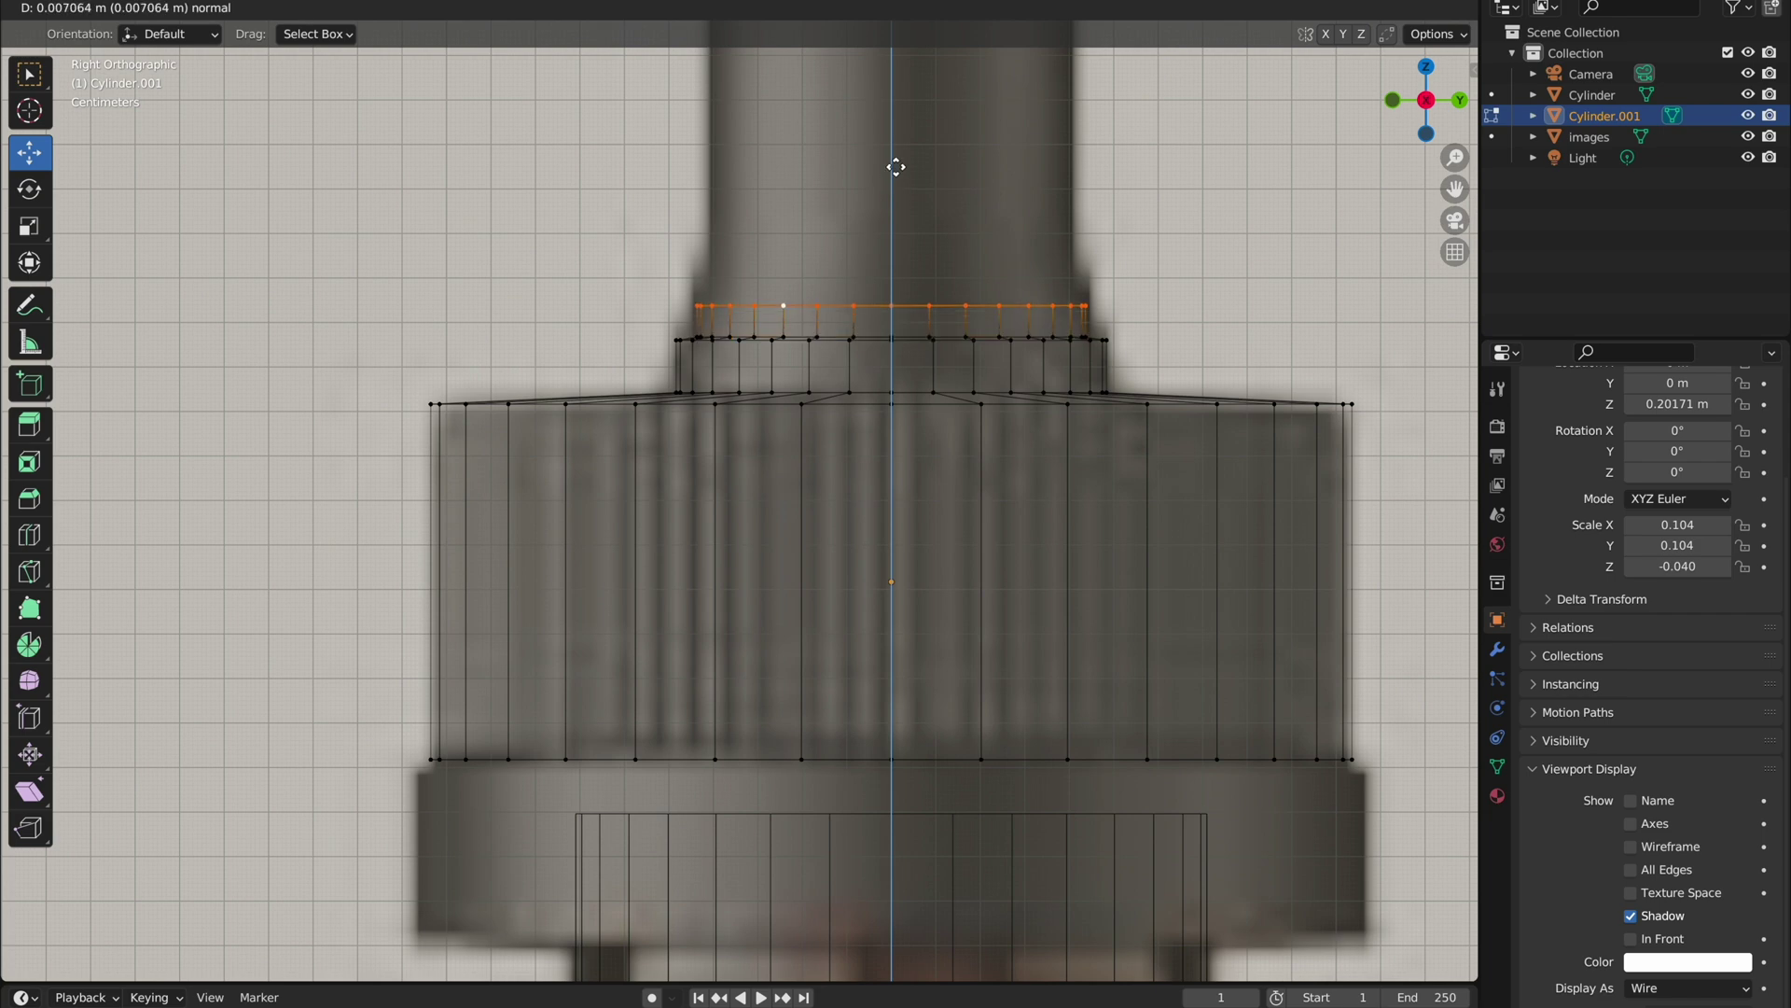
left_click(894, 146)
Step: Narrow the top ring and extrude it upward into the tall dropper bulb
key("s")
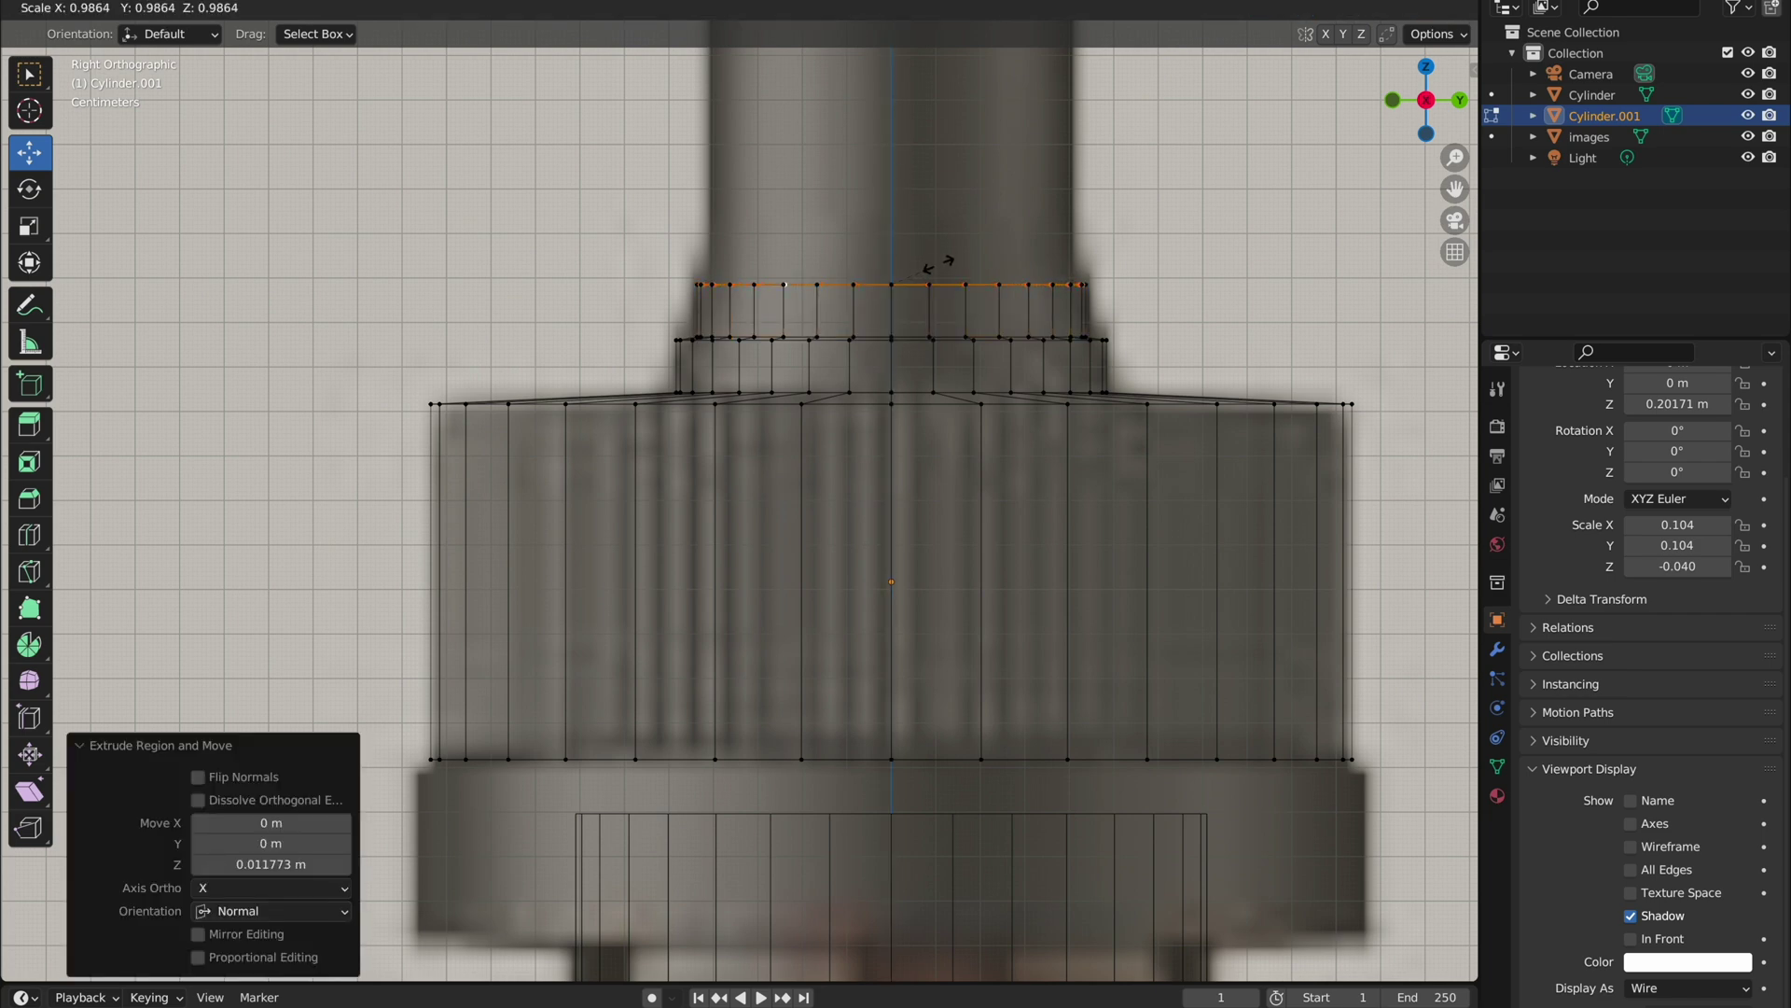
key("Escape")
left_click_drag(889, 189, 889, 180)
key("s")
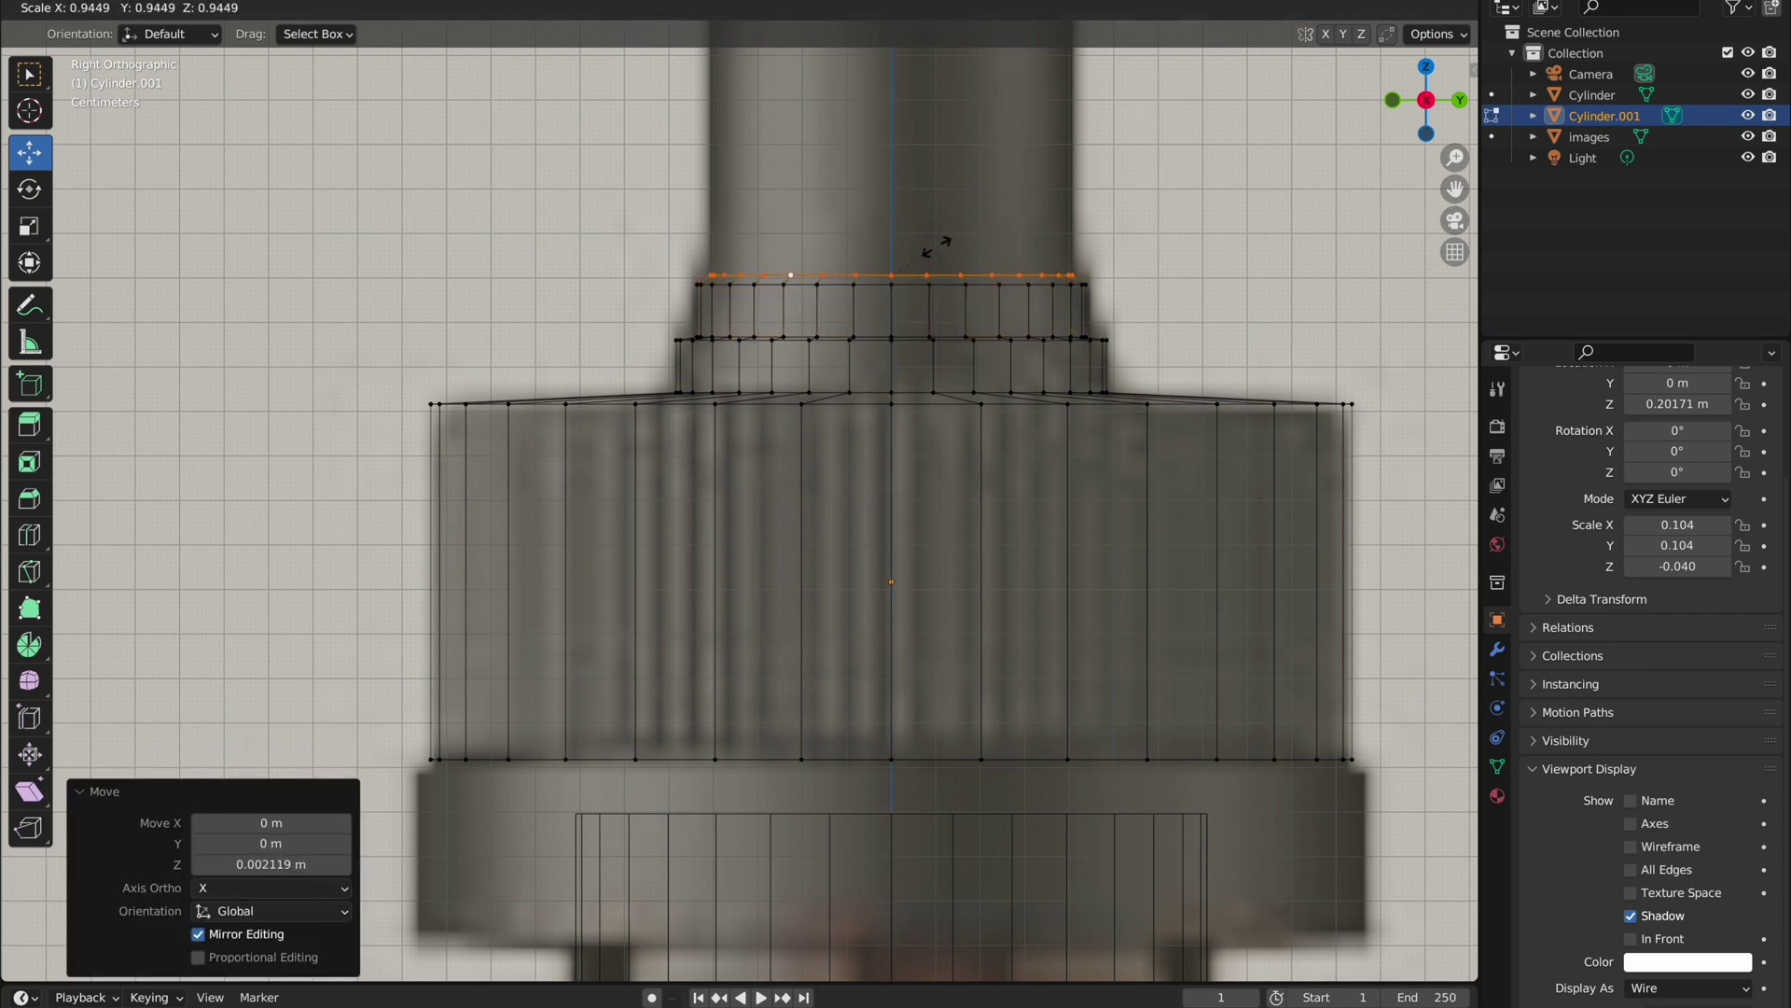
left_click(936, 246)
middle_click_drag(896, 280, 852, 724, "shift")
key("e")
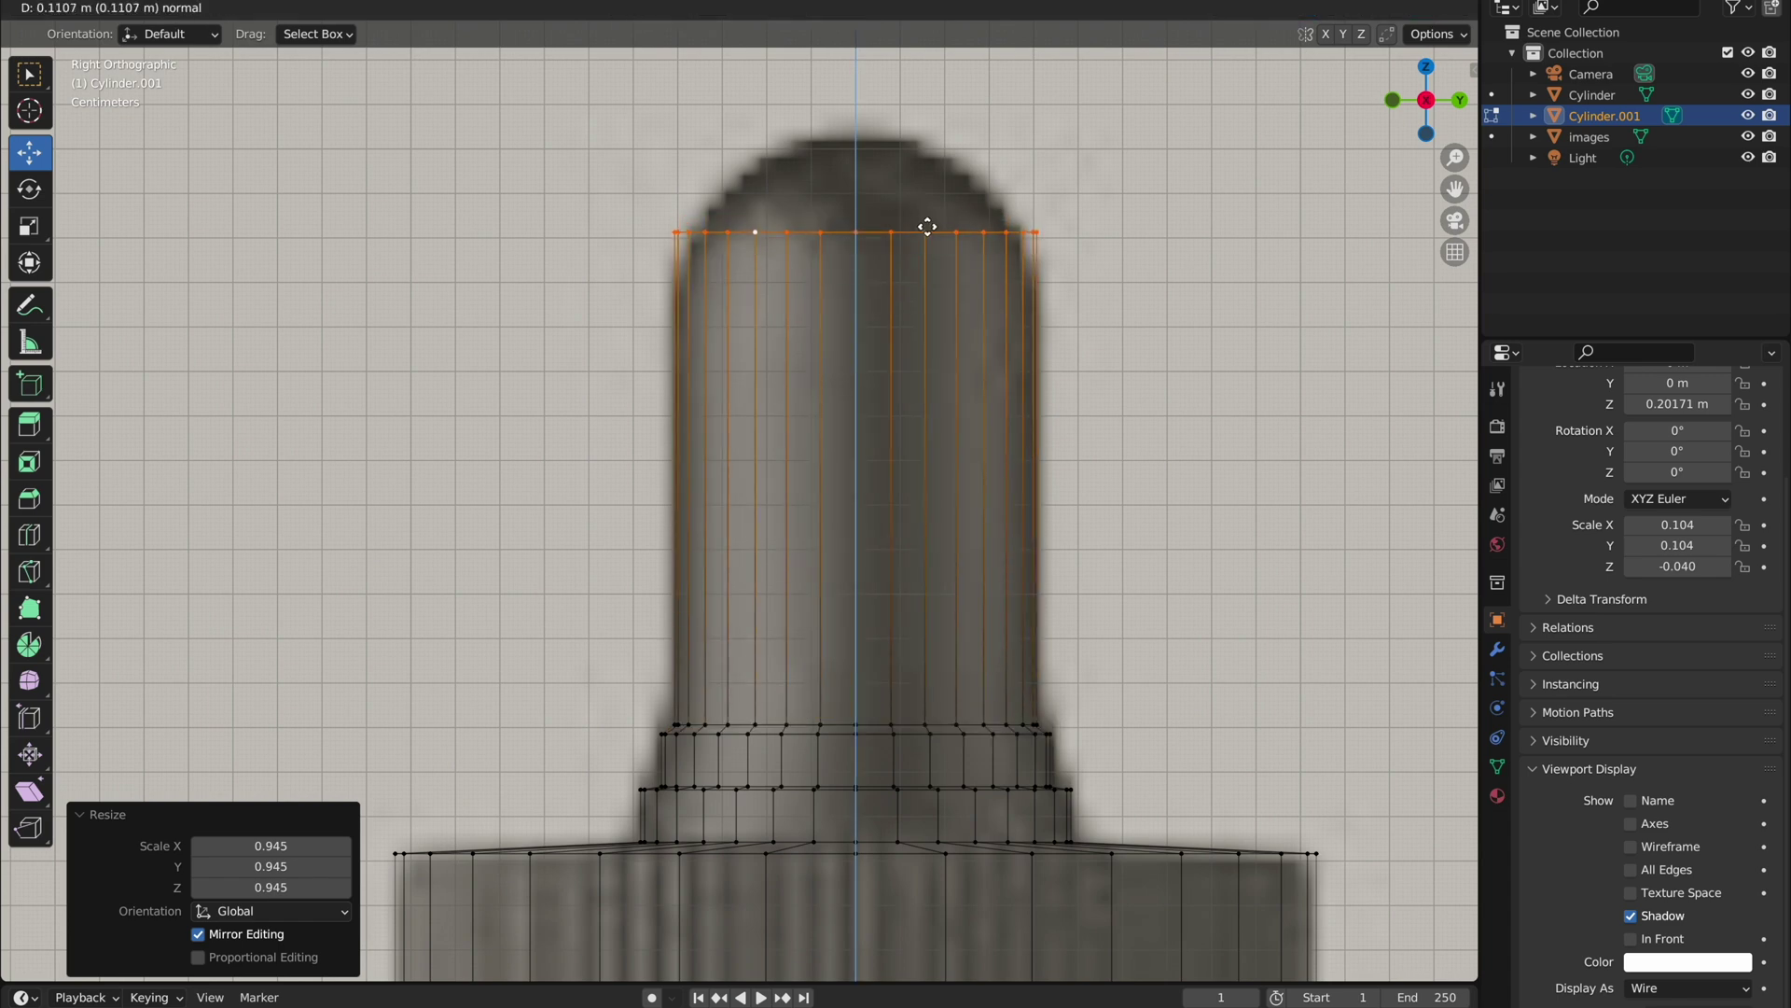
left_click(931, 392)
key("e")
left_click(964, 176)
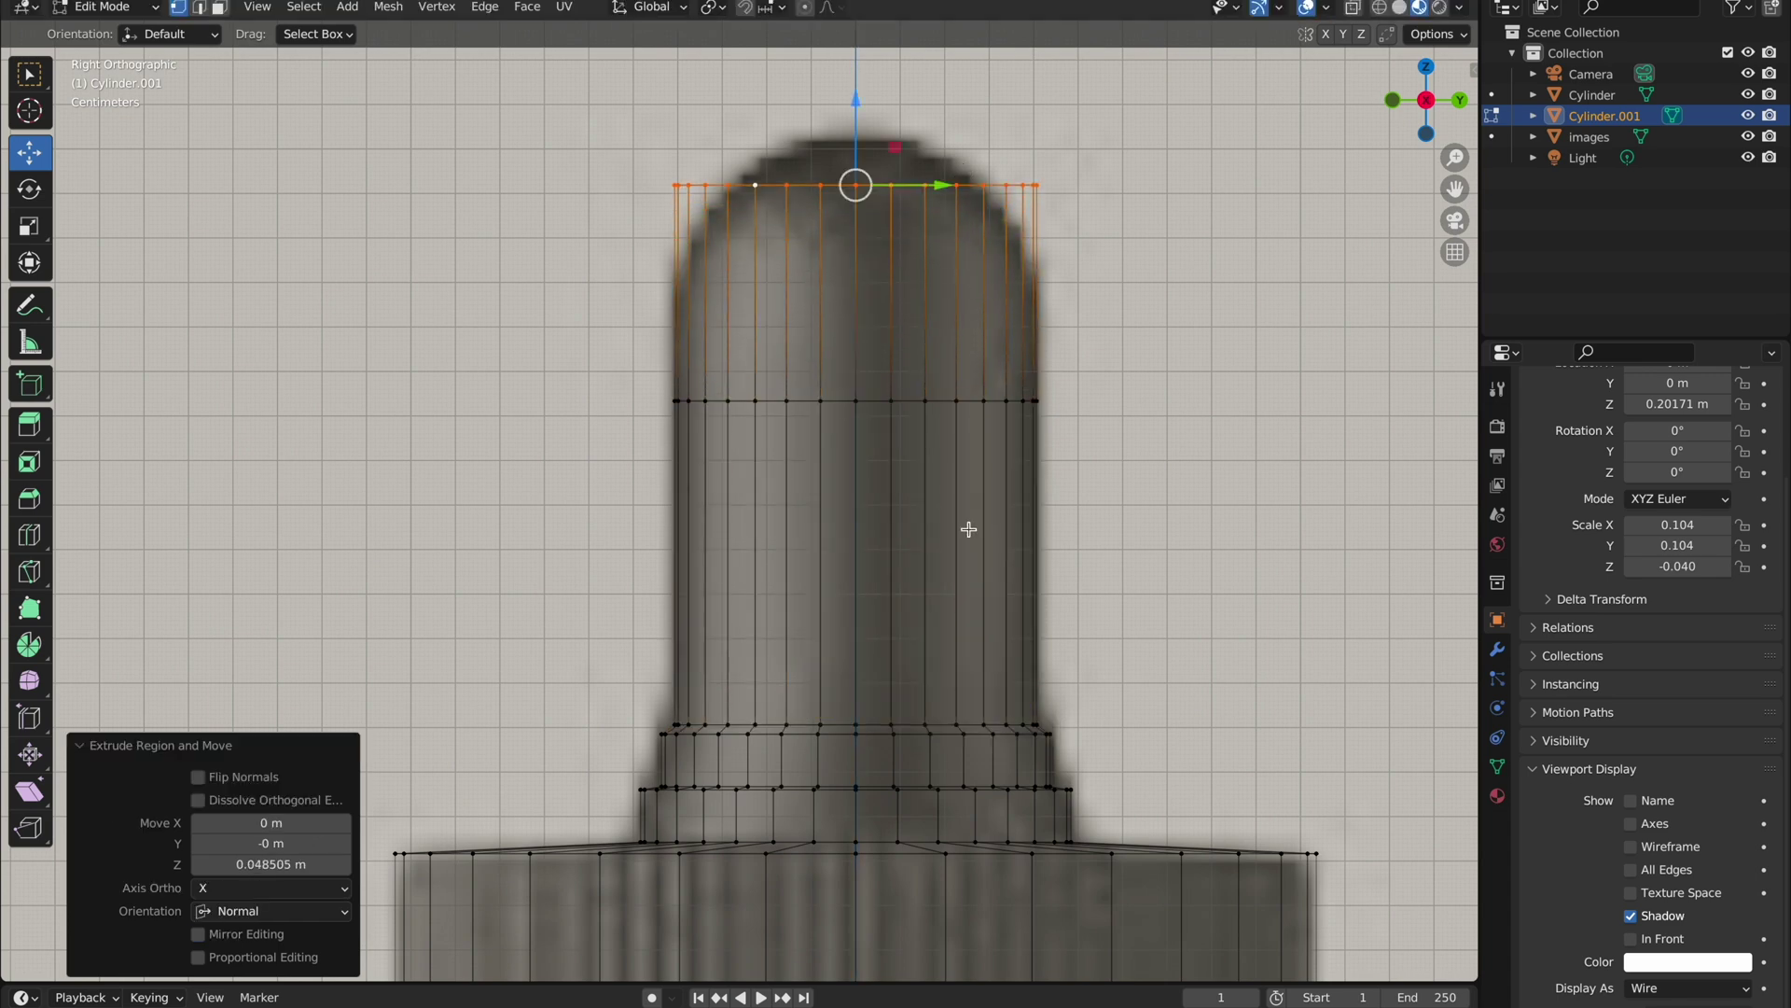
key("ctrl+z")
Step: Try a domed top, undo it, and lower the bulb's top ring slightly
key("g")
key("z")
left_click(852, 148)
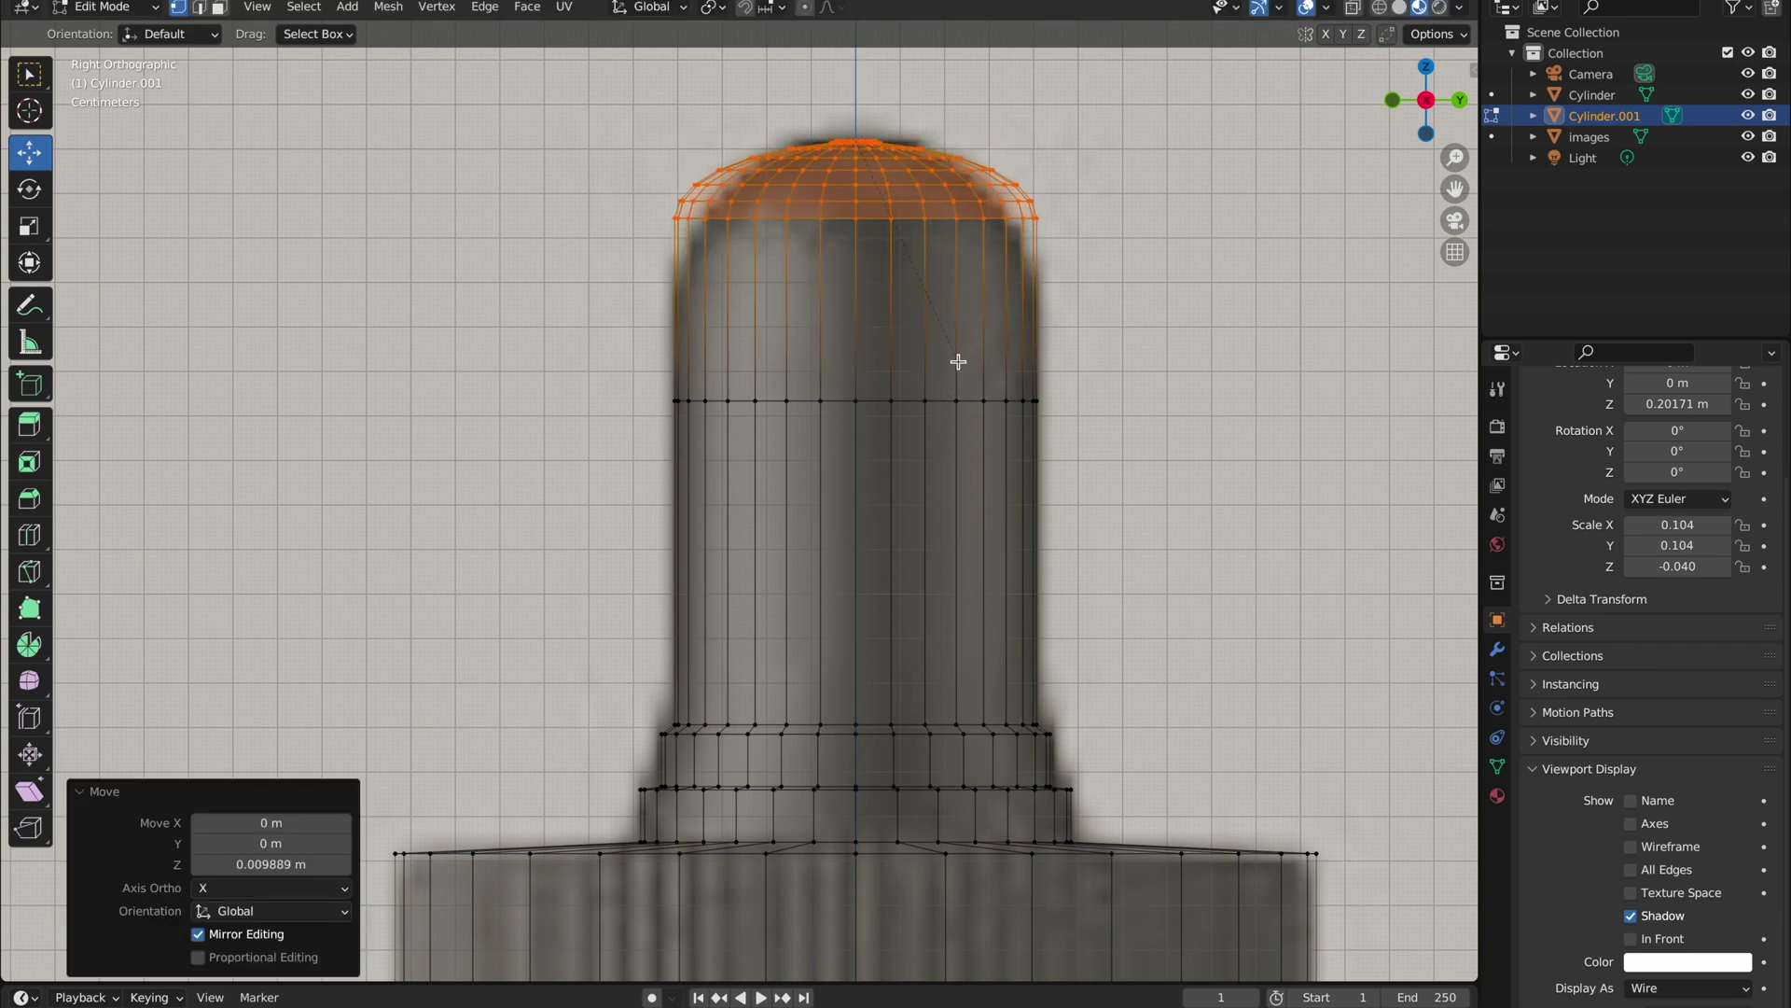
key("z")
key("0")
key("Return")
left_click_drag(857, 67, 866, 94)
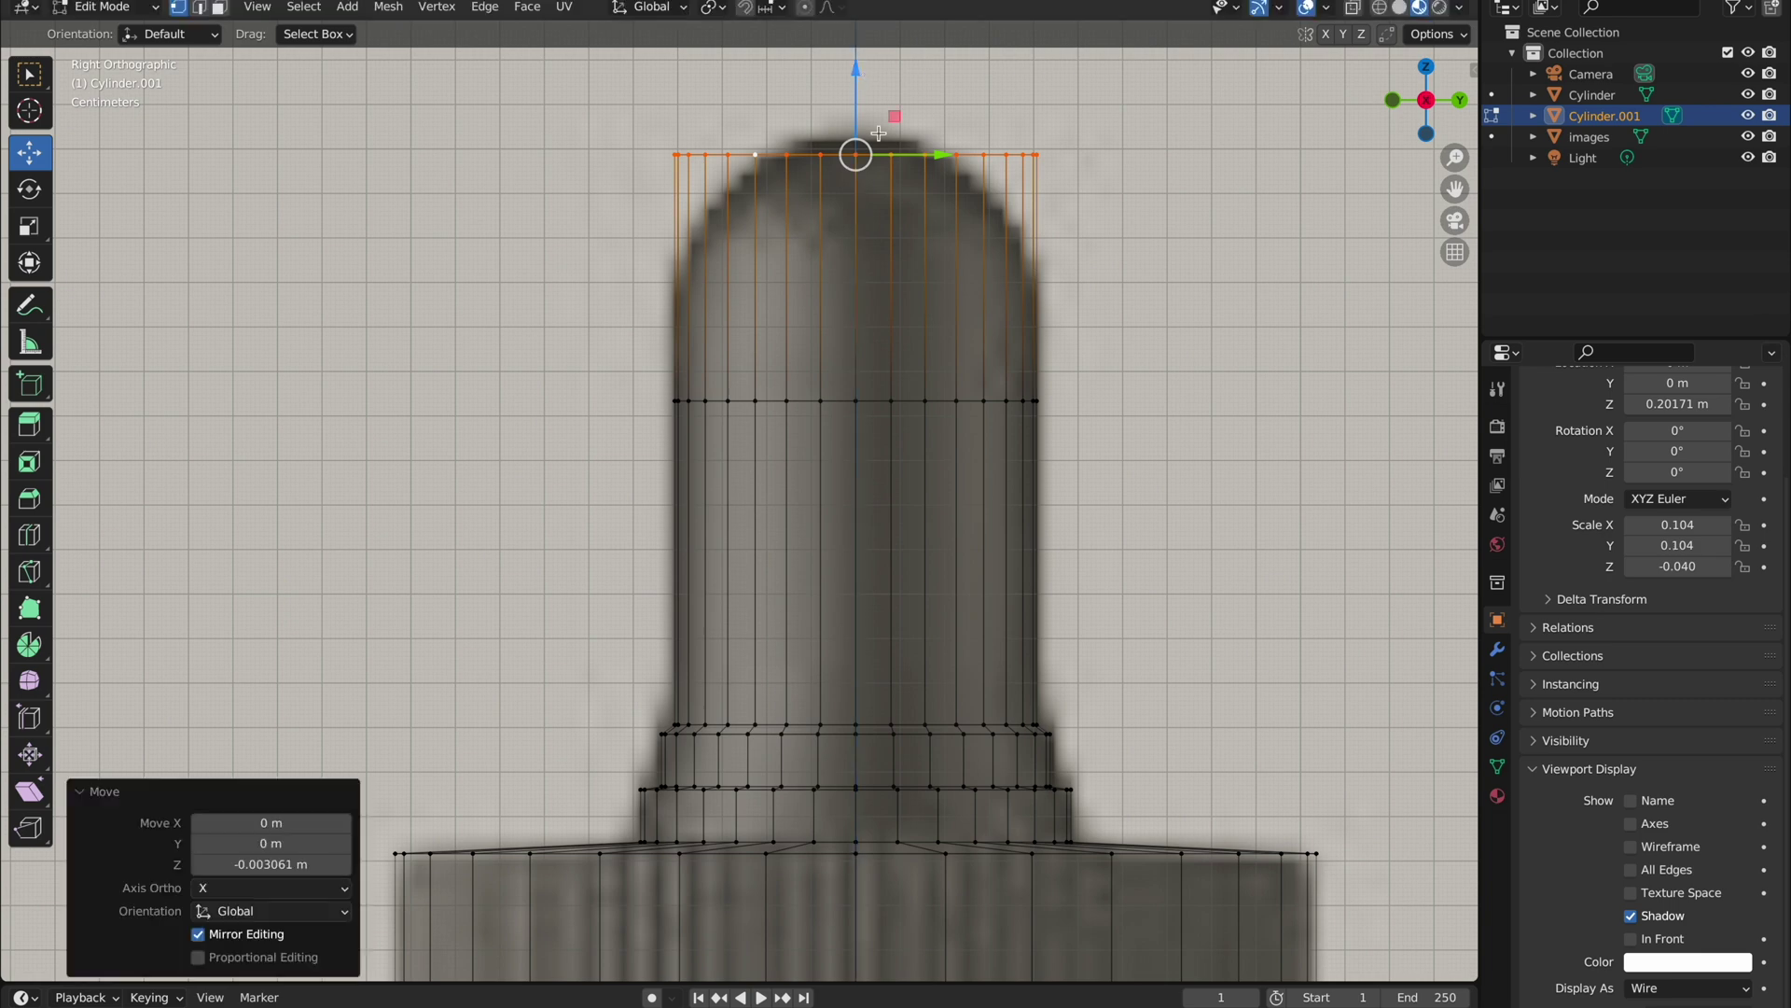
Step: Bevel the bulb top into a 7-segment rounded dome and shrink it slightly
key("shift+alt+s")
left_click(916, 334)
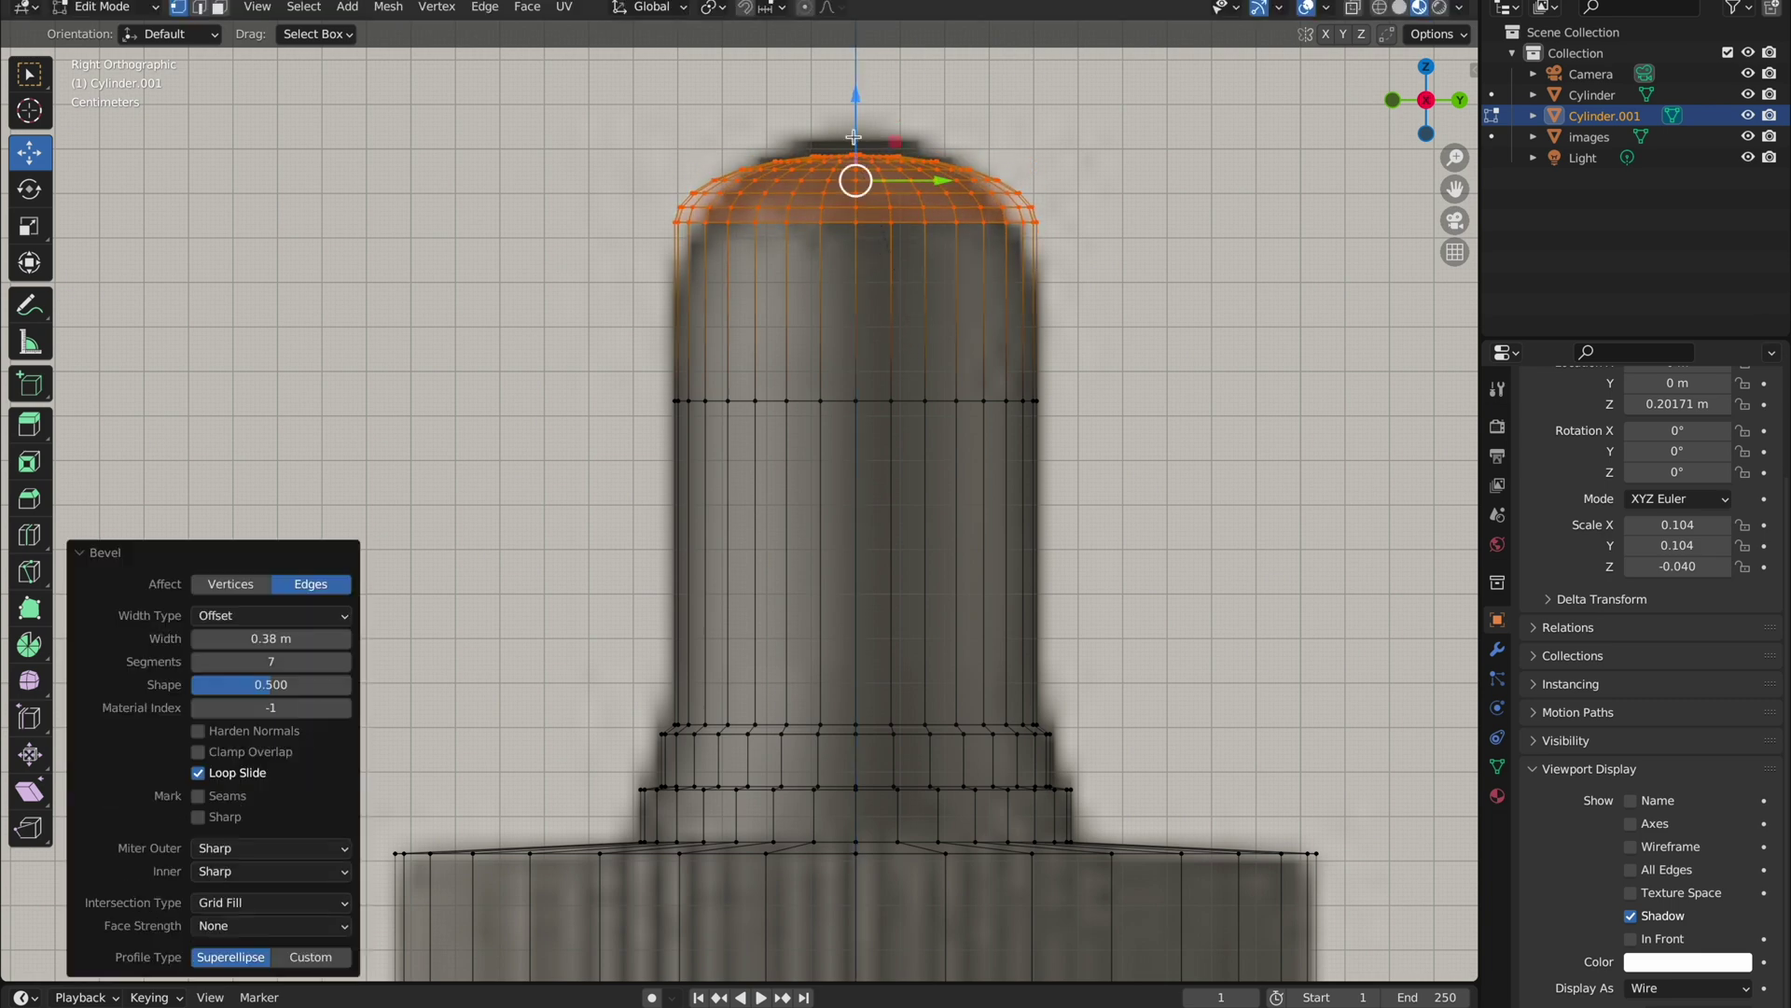
key("s")
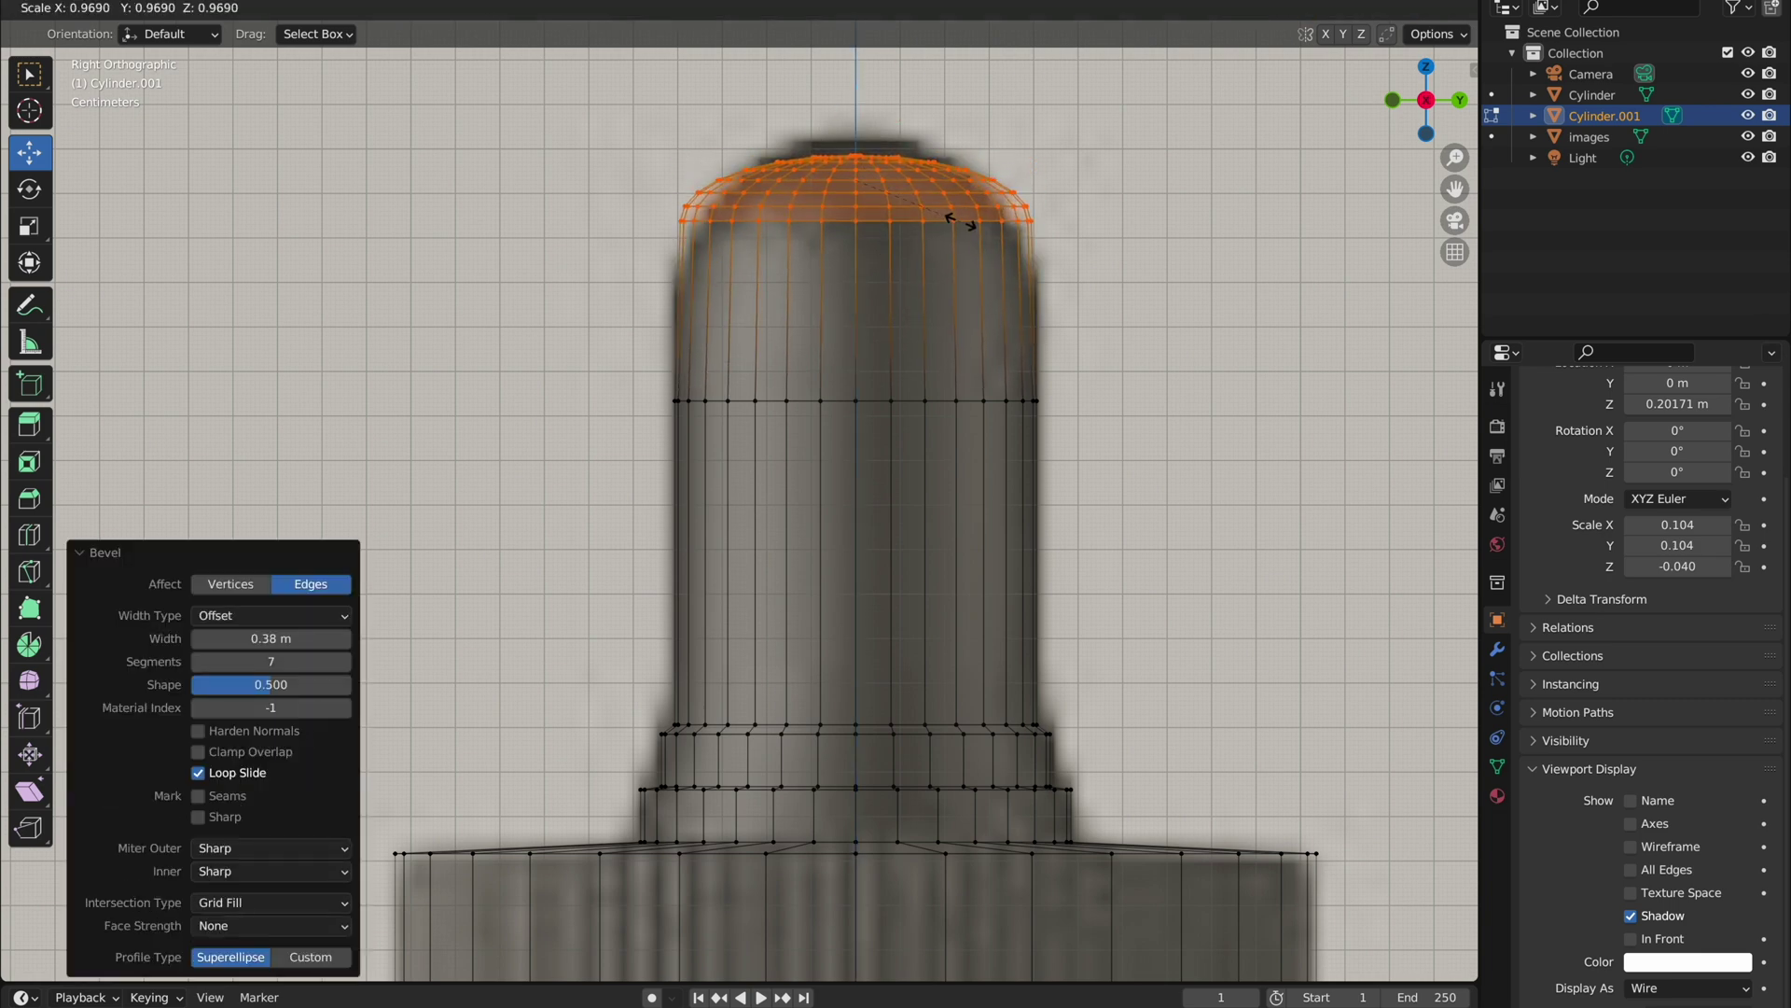
left_click(961, 221)
scroll(961, 221, "down", 7)
middle_click_drag(1026, 280, 1297, 433)
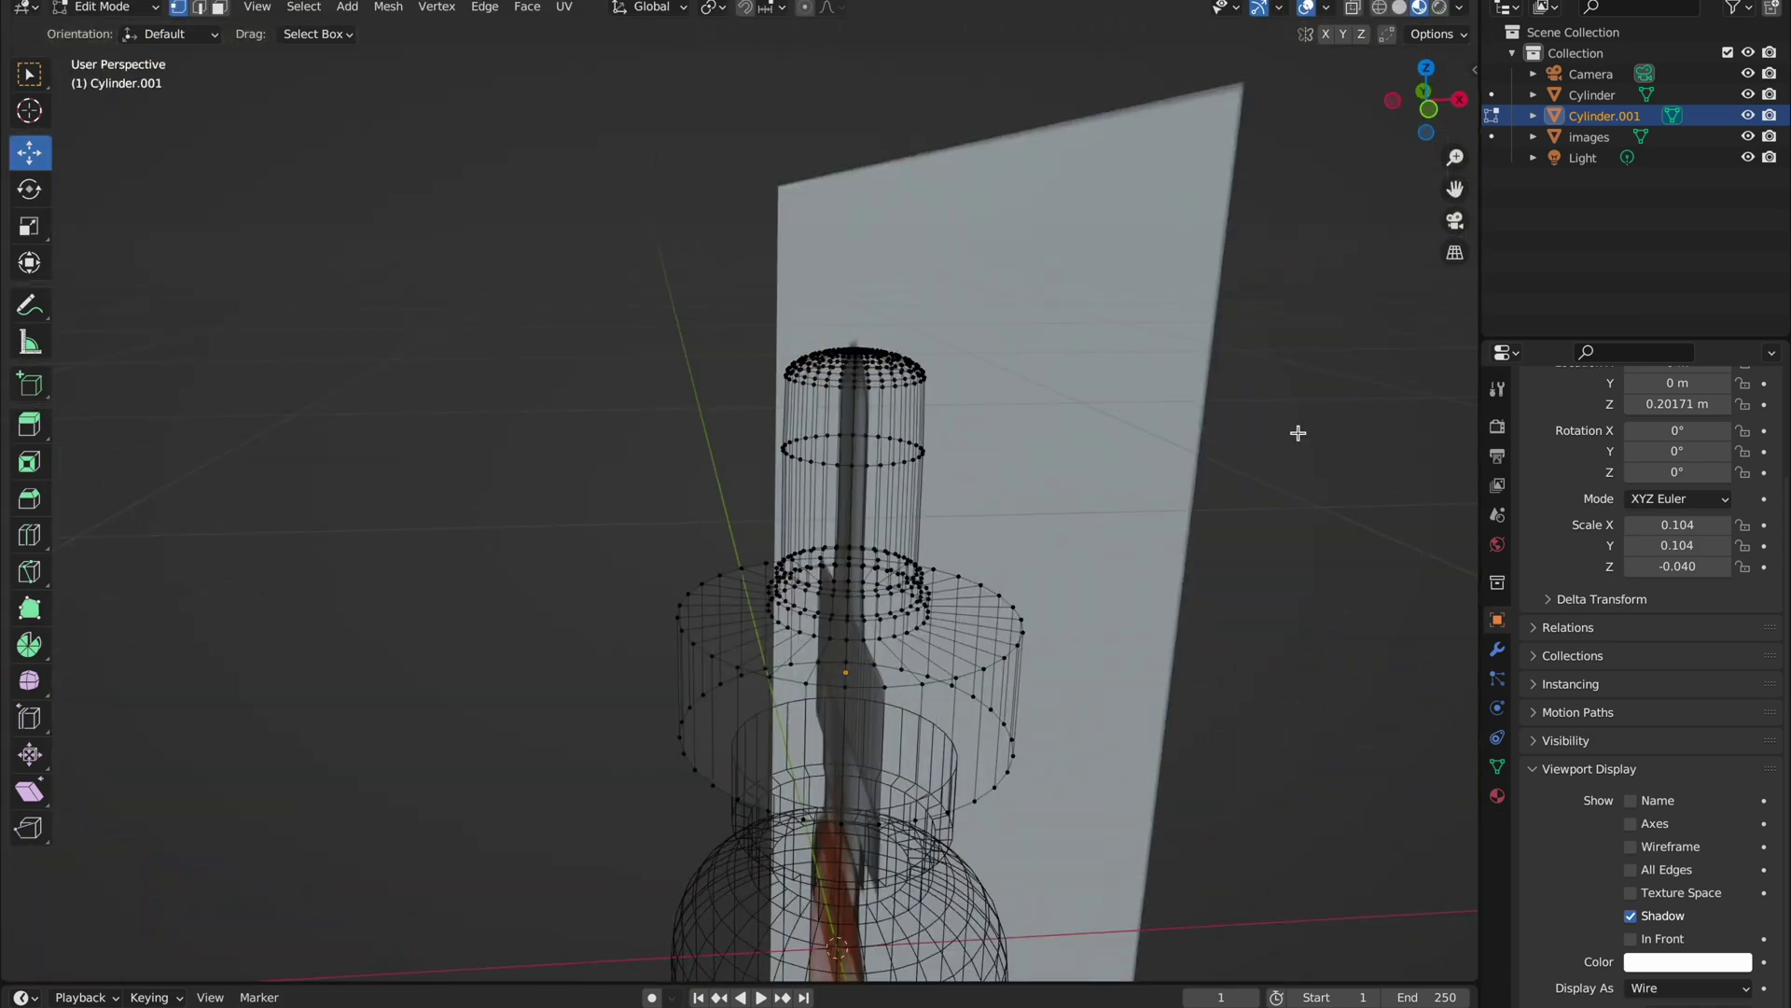
left_click(1687, 987)
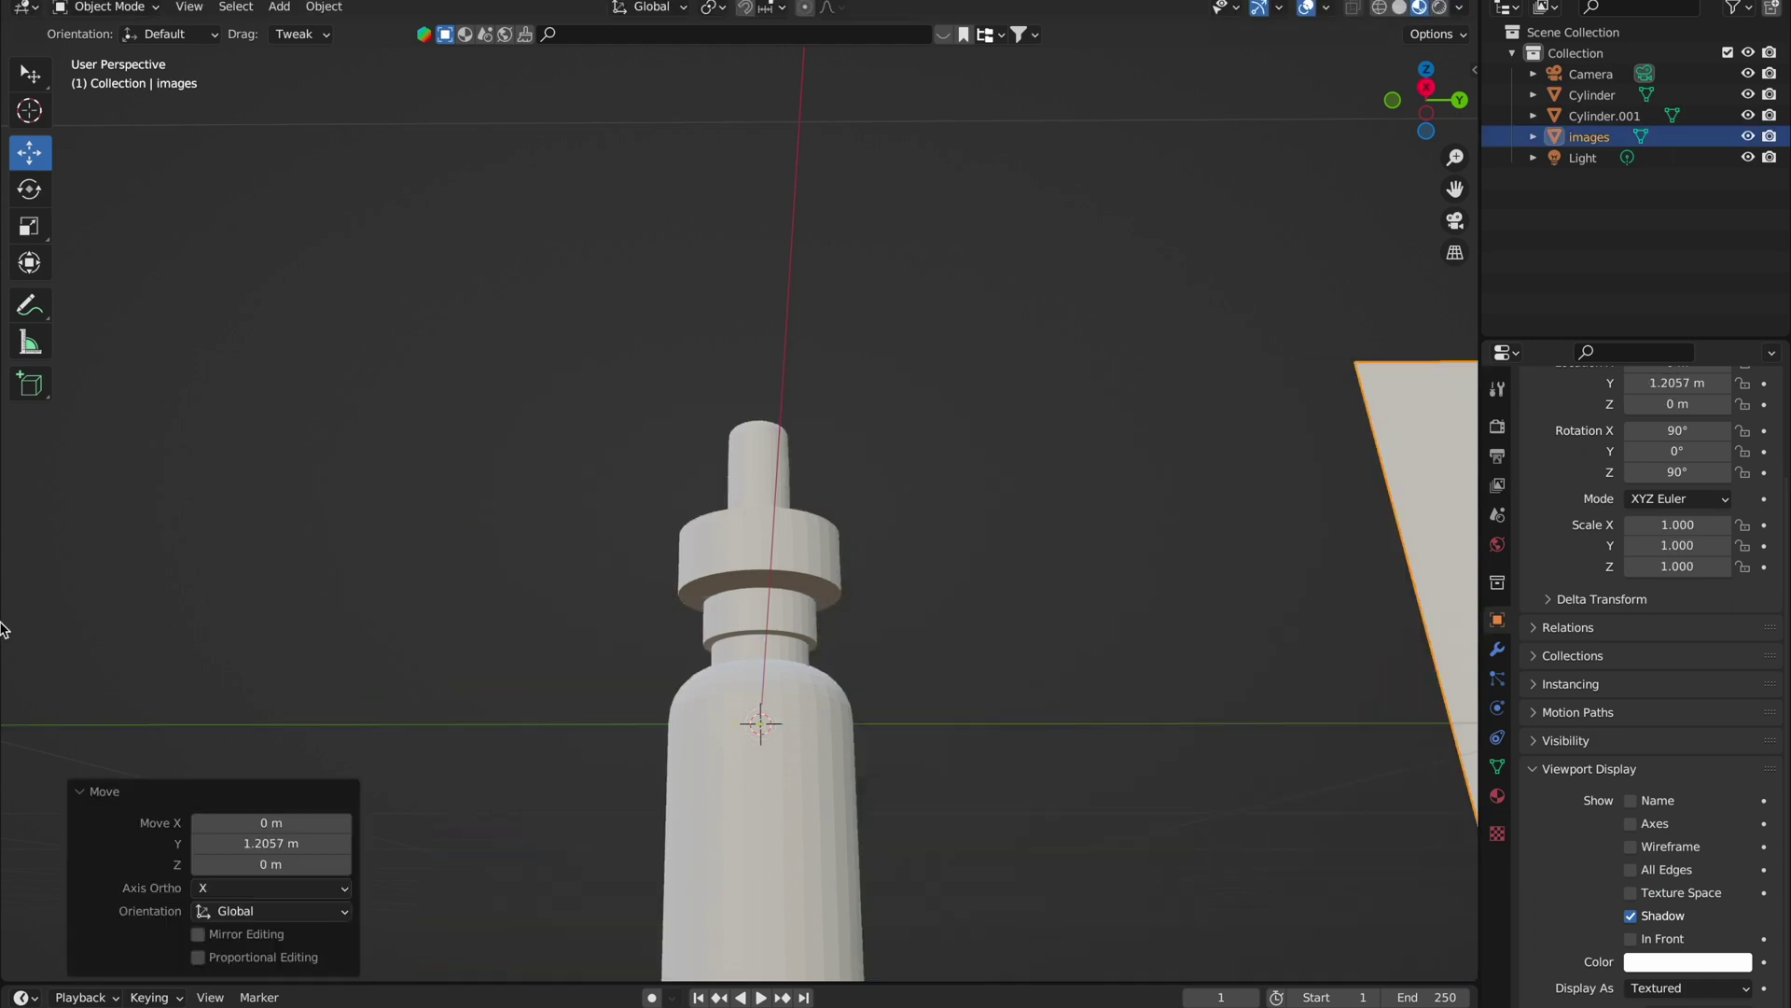
Step: Move the dropper cap down onto the bottle neck, to Z 0.15843 m
scroll(842, 586, "up", 3)
key("KP_3")
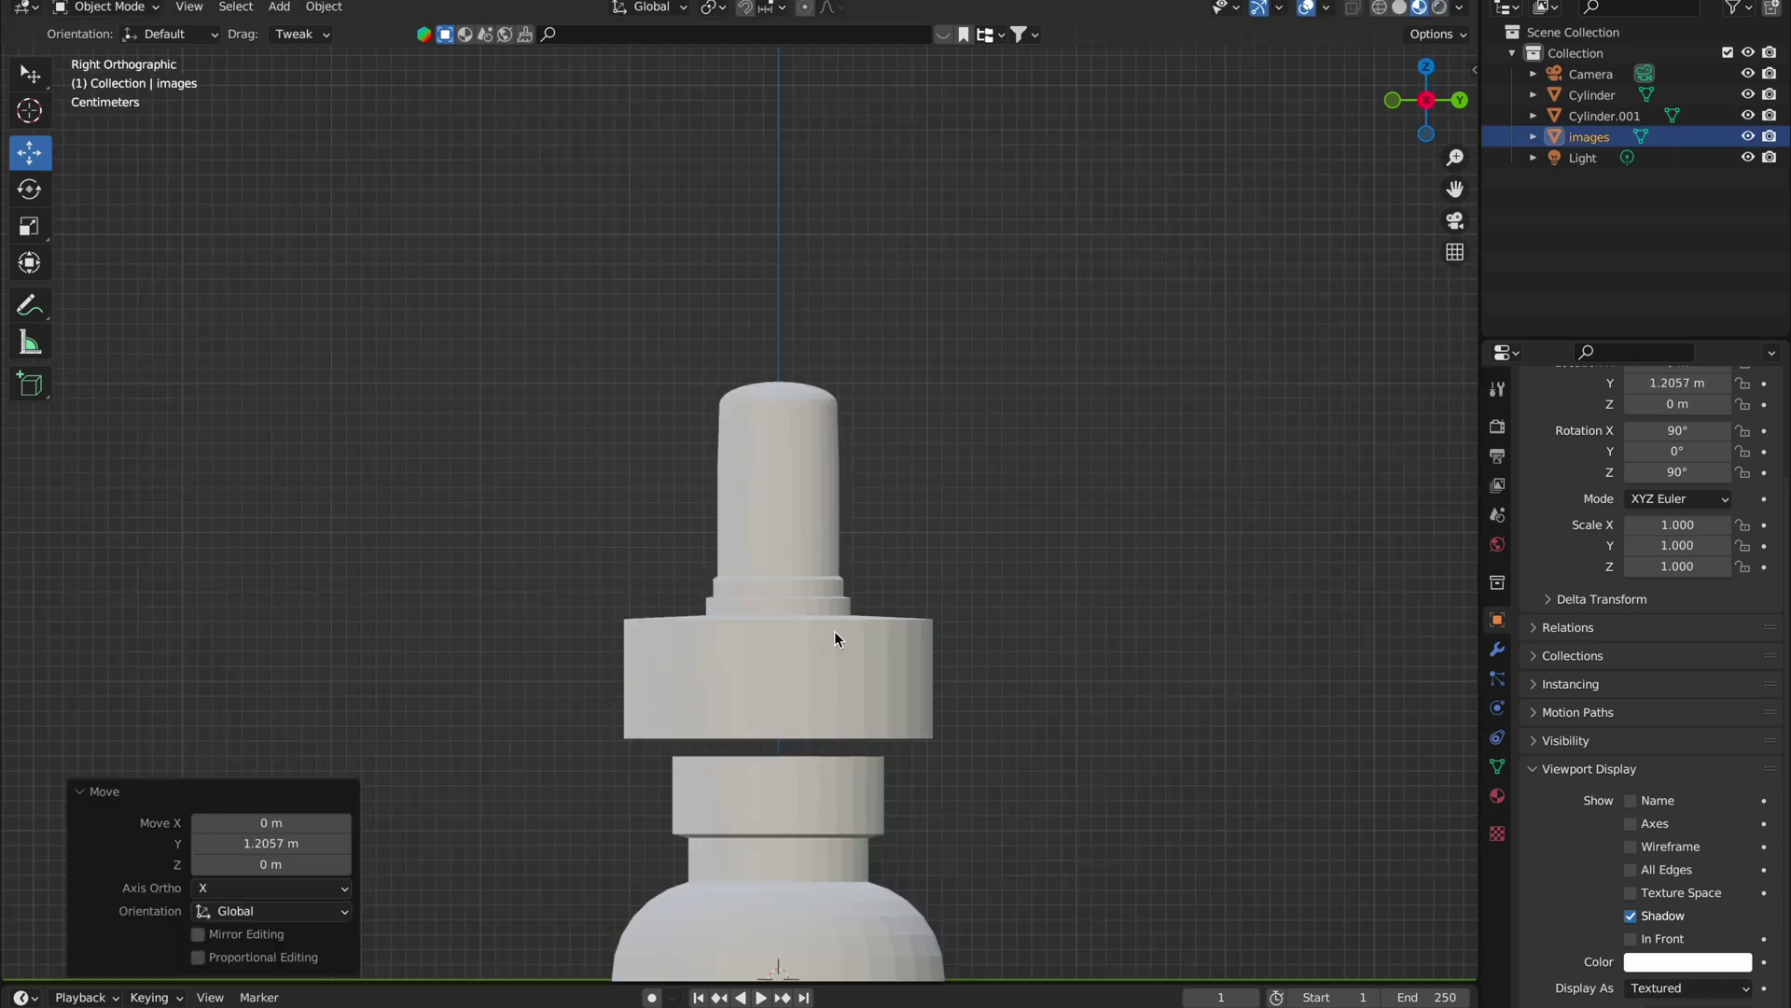
scroll(834, 631, "up", 2)
left_click(887, 435)
left_click_drag(887, 435, 887, 537)
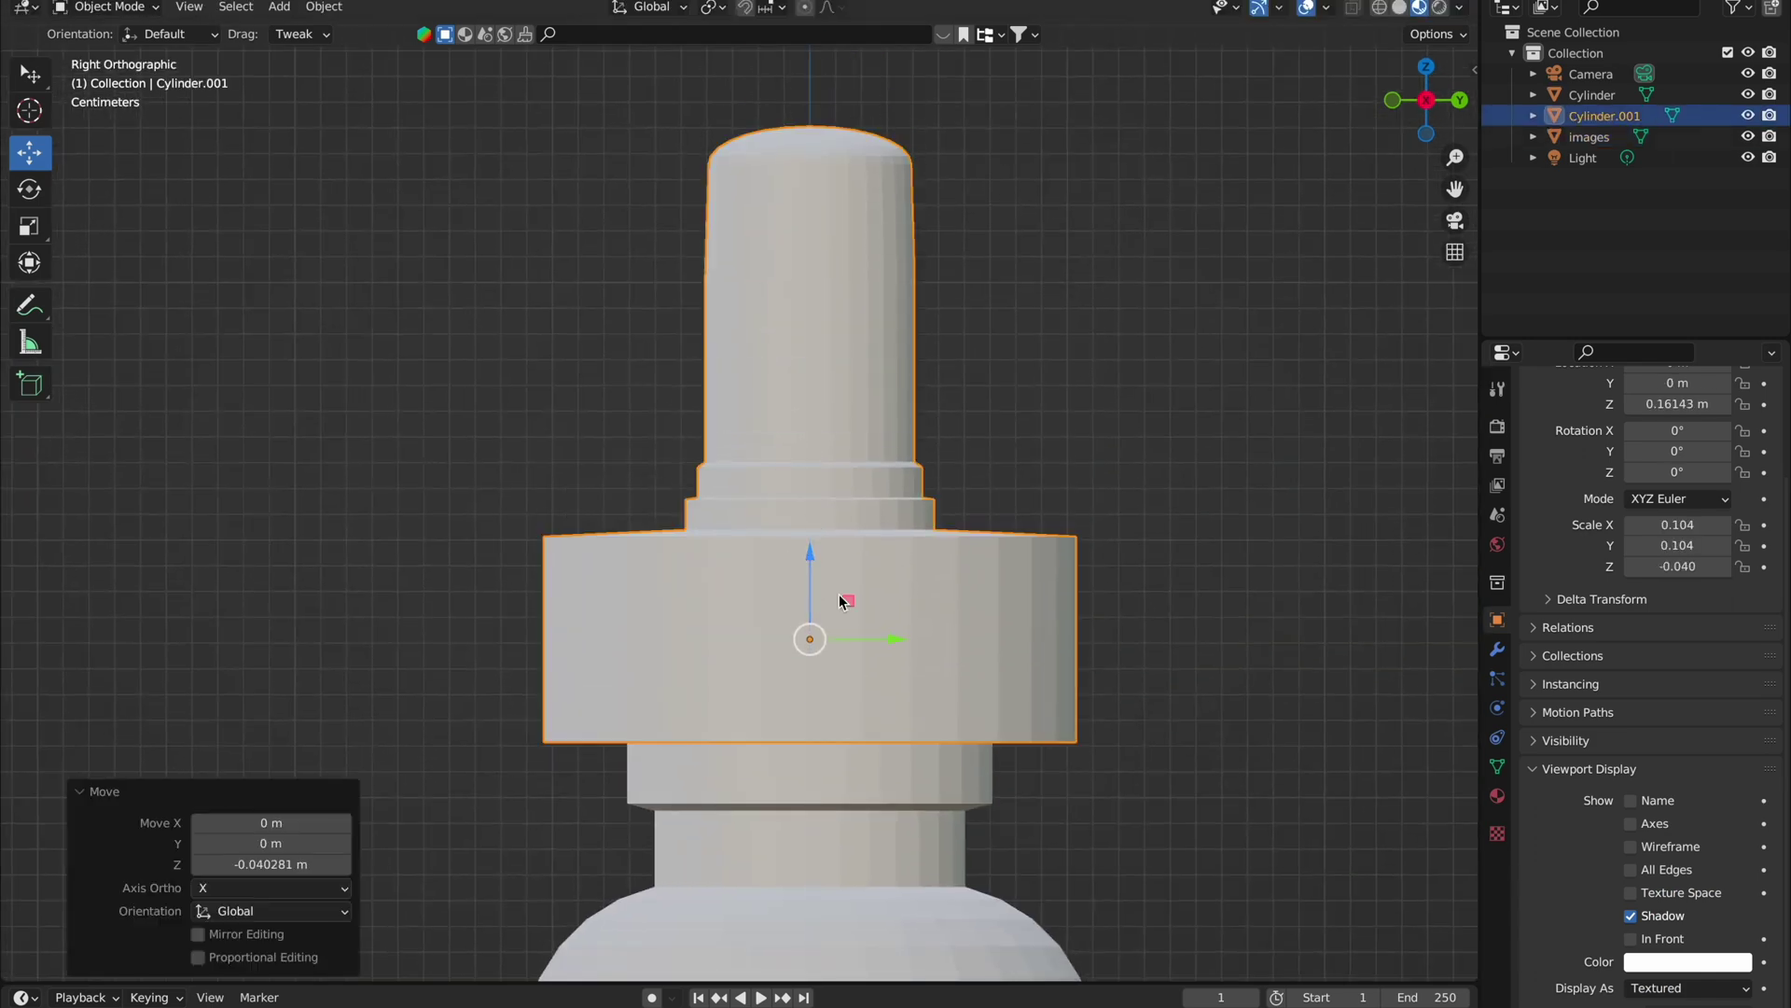
middle_click_drag(887, 538, 963, 492)
scroll(964, 492, "down", 5)
Step: Shade the cap and bottle smooth, show them solid, and enter Edit Mode on the cap
right_click(856, 512)
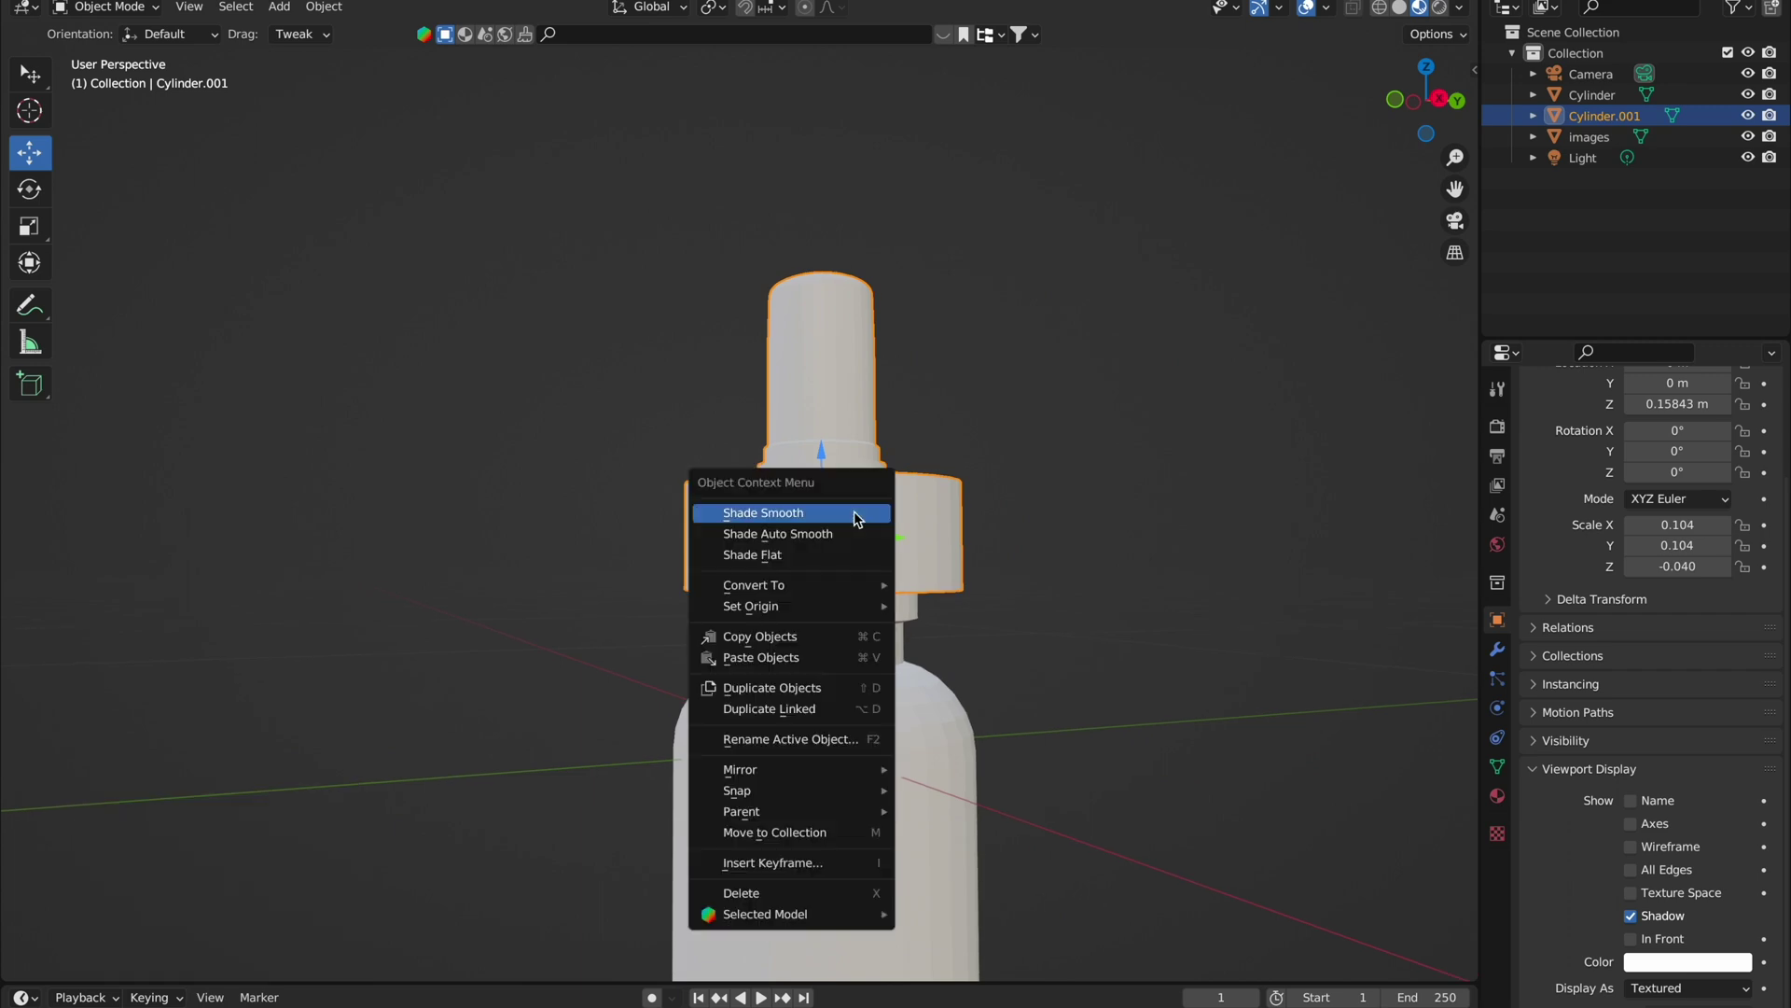
left_click(855, 512)
left_click(891, 653)
right_click(890, 648)
left_click(891, 647)
left_click(1399, 18)
left_click(894, 580)
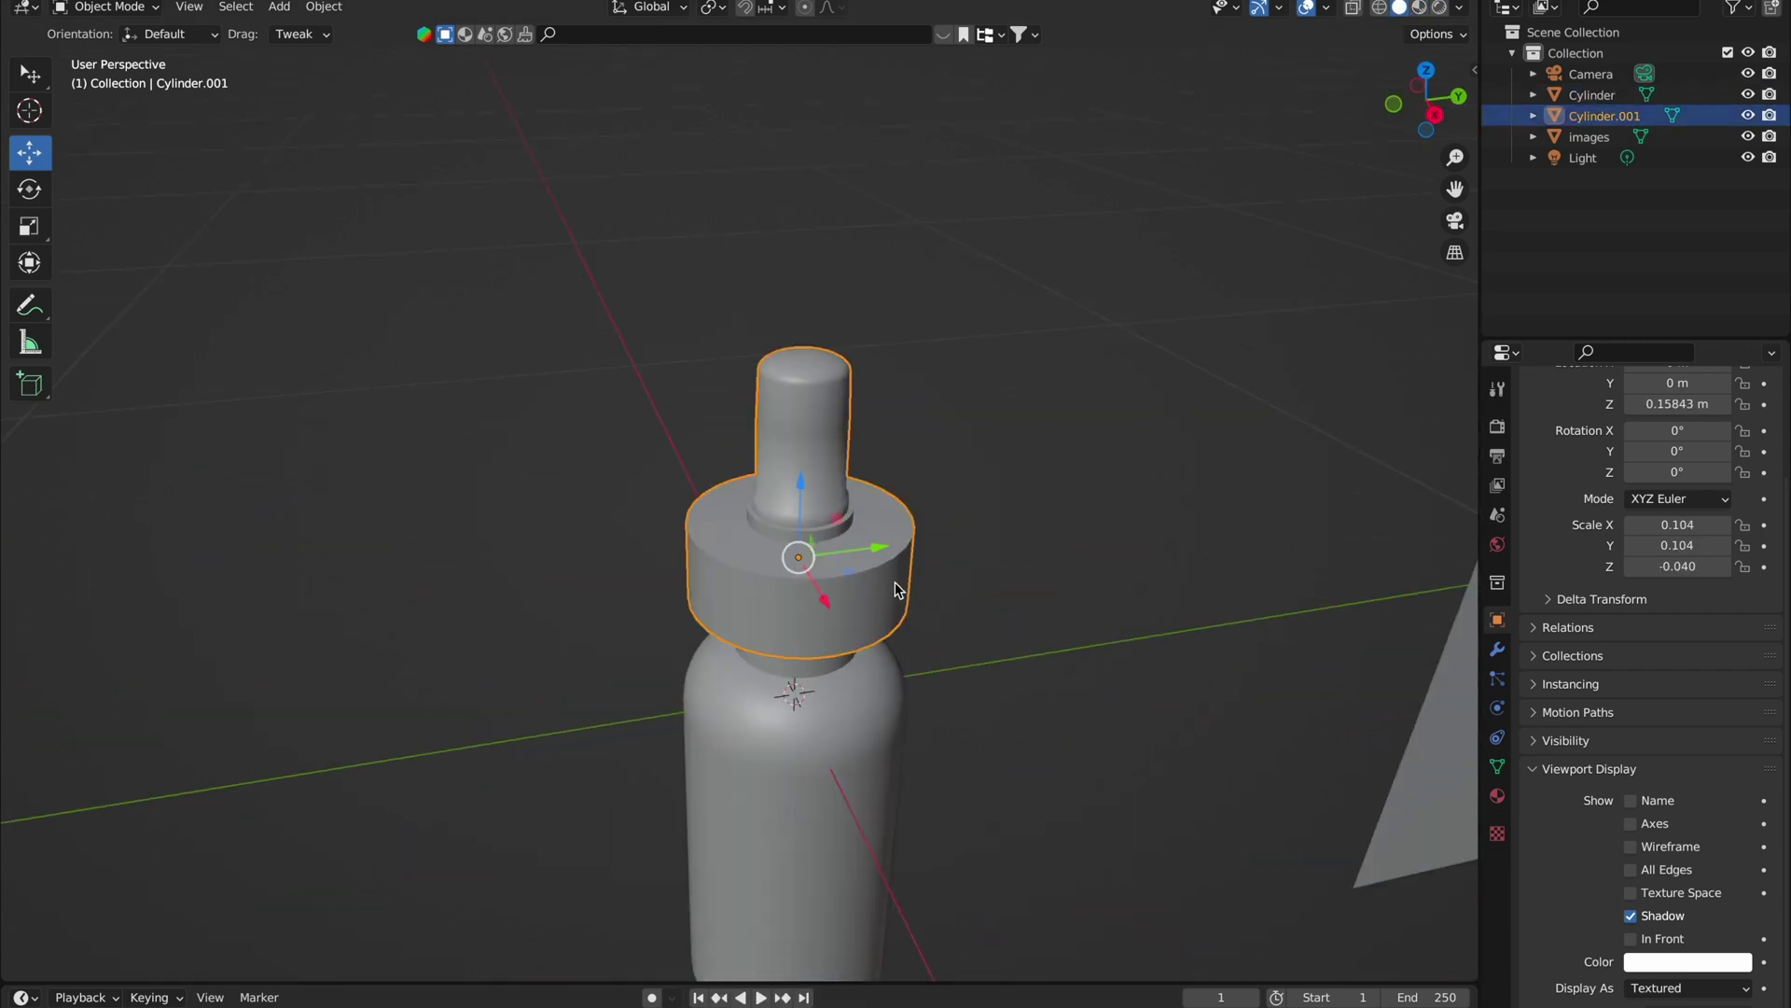
key("Tab")
key("KP_3")
scroll(891, 585, "up", 6)
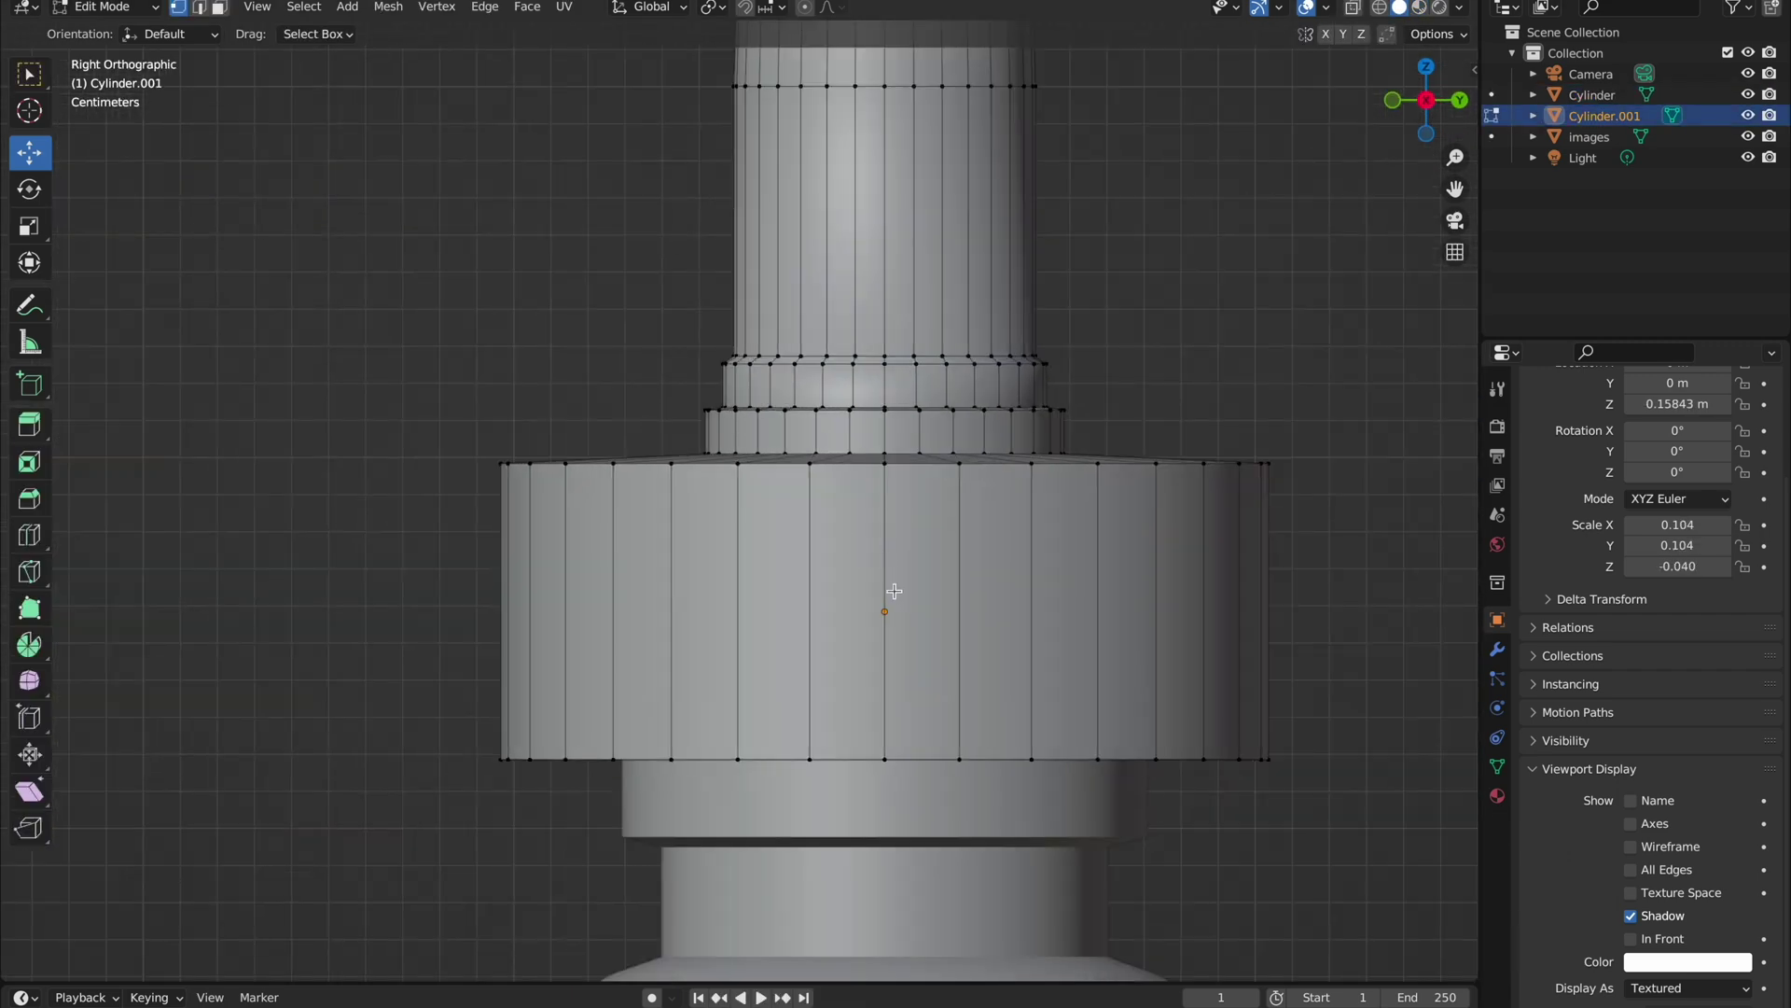
Step: Add vertical edge loops through the cap's wide ring, discarding a trial horizontal loop
left_click(29, 534)
left_click(847, 464)
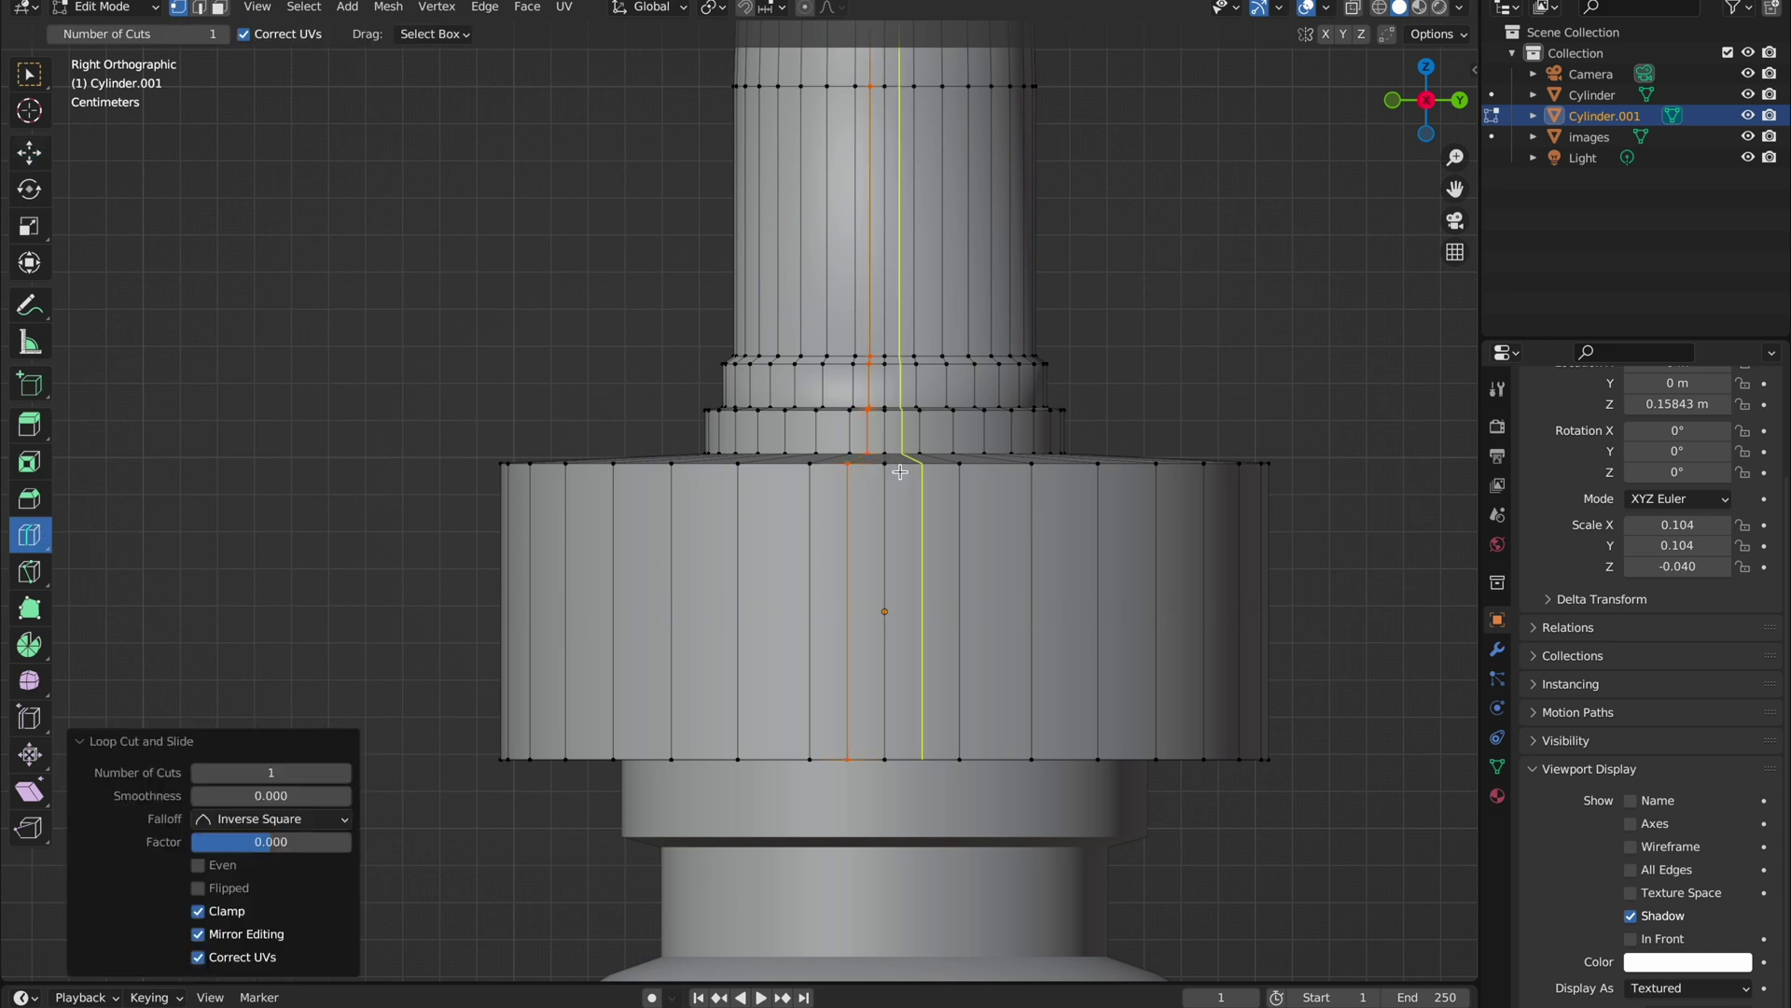
middle_click_drag(1211, 488, 572, 688)
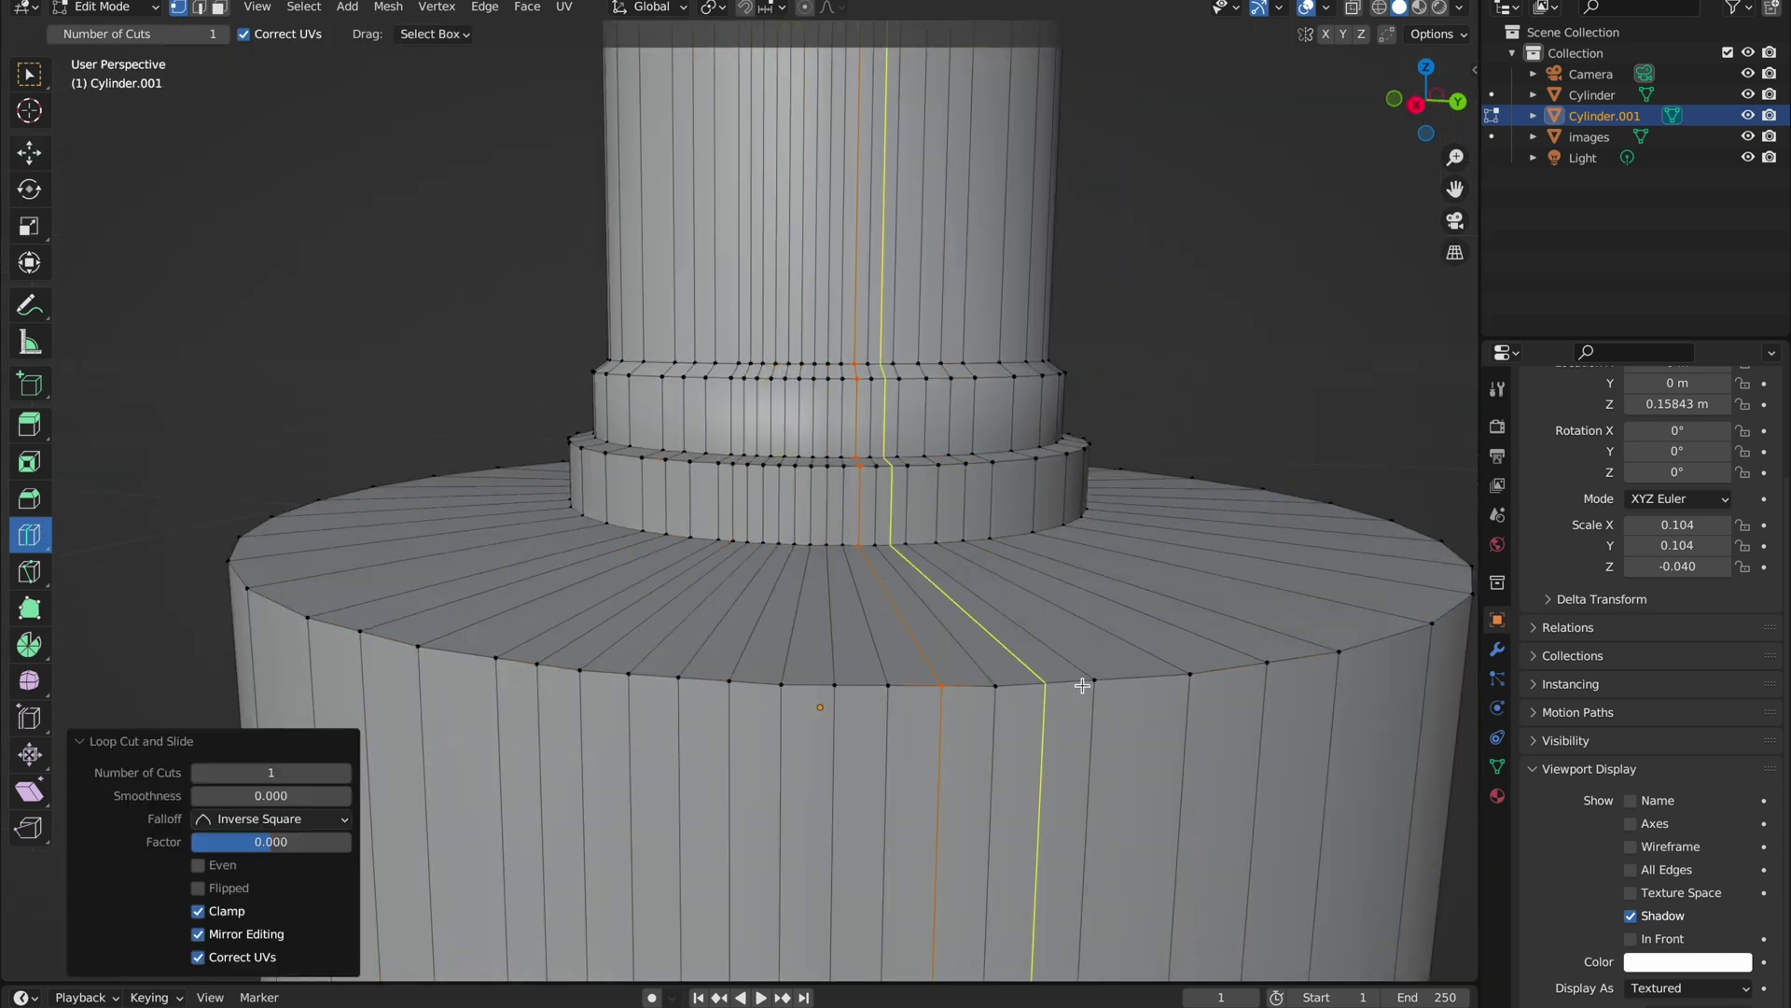
middle_click_drag(1361, 646, 771, 864)
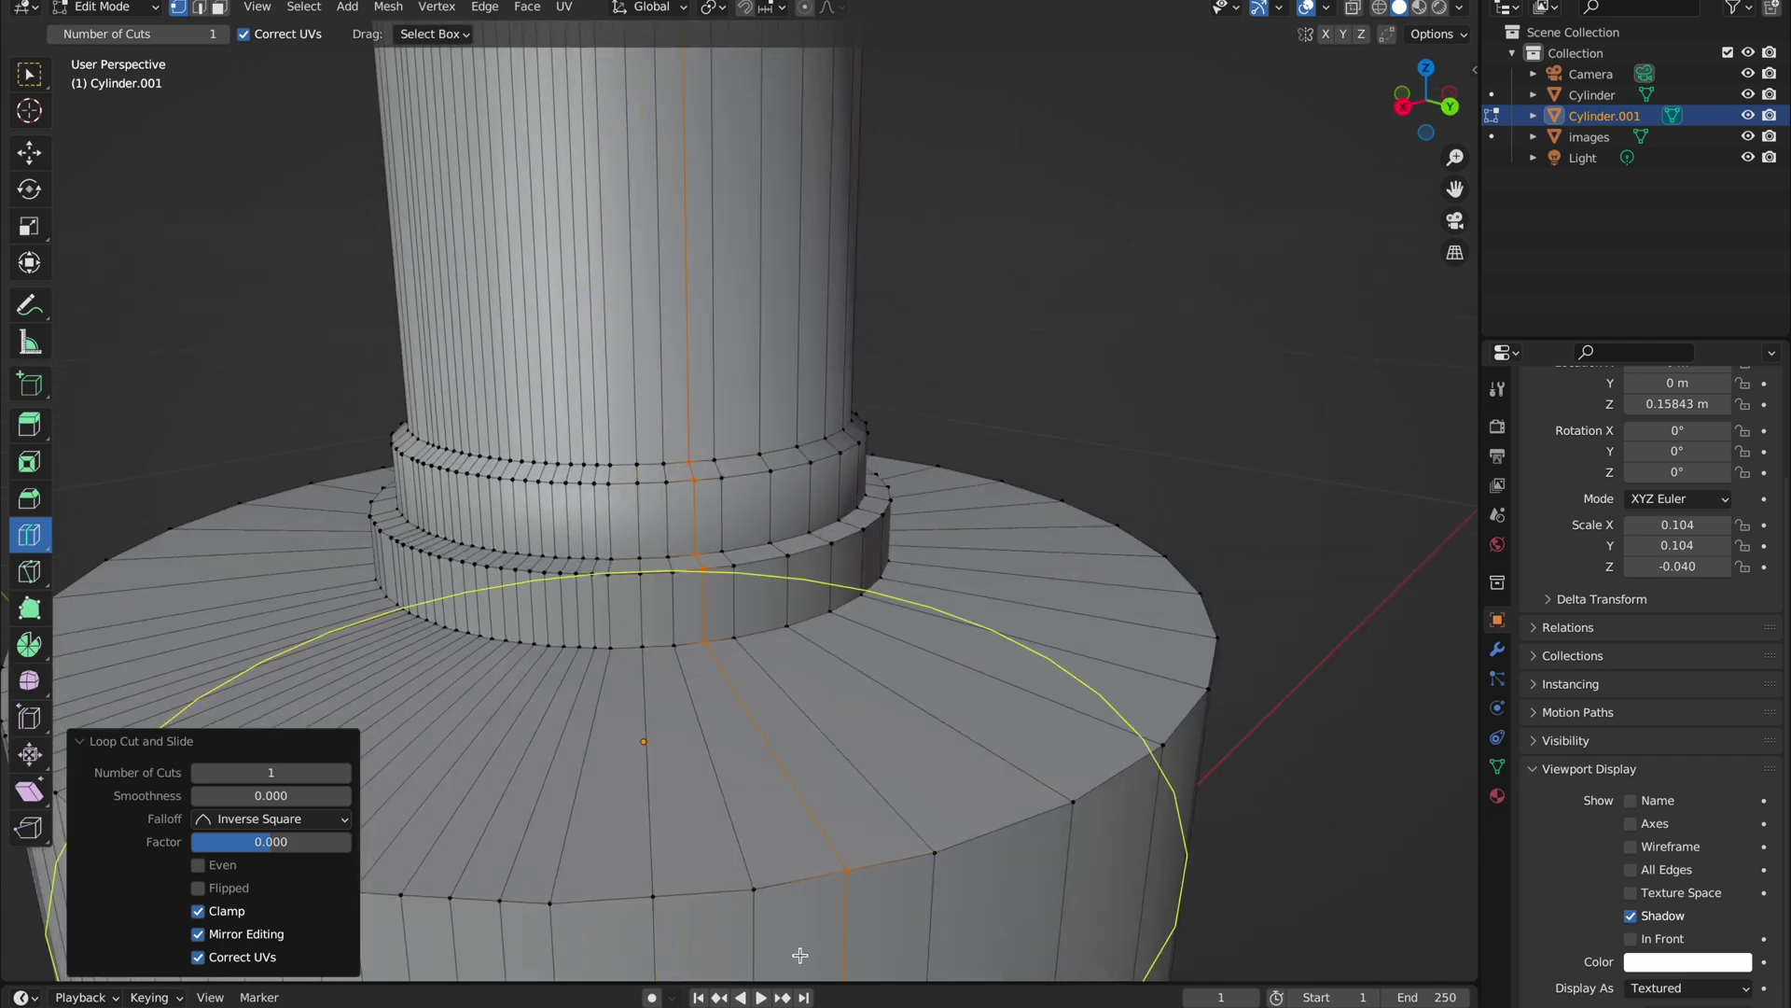
scroll(799, 955, "down", 4)
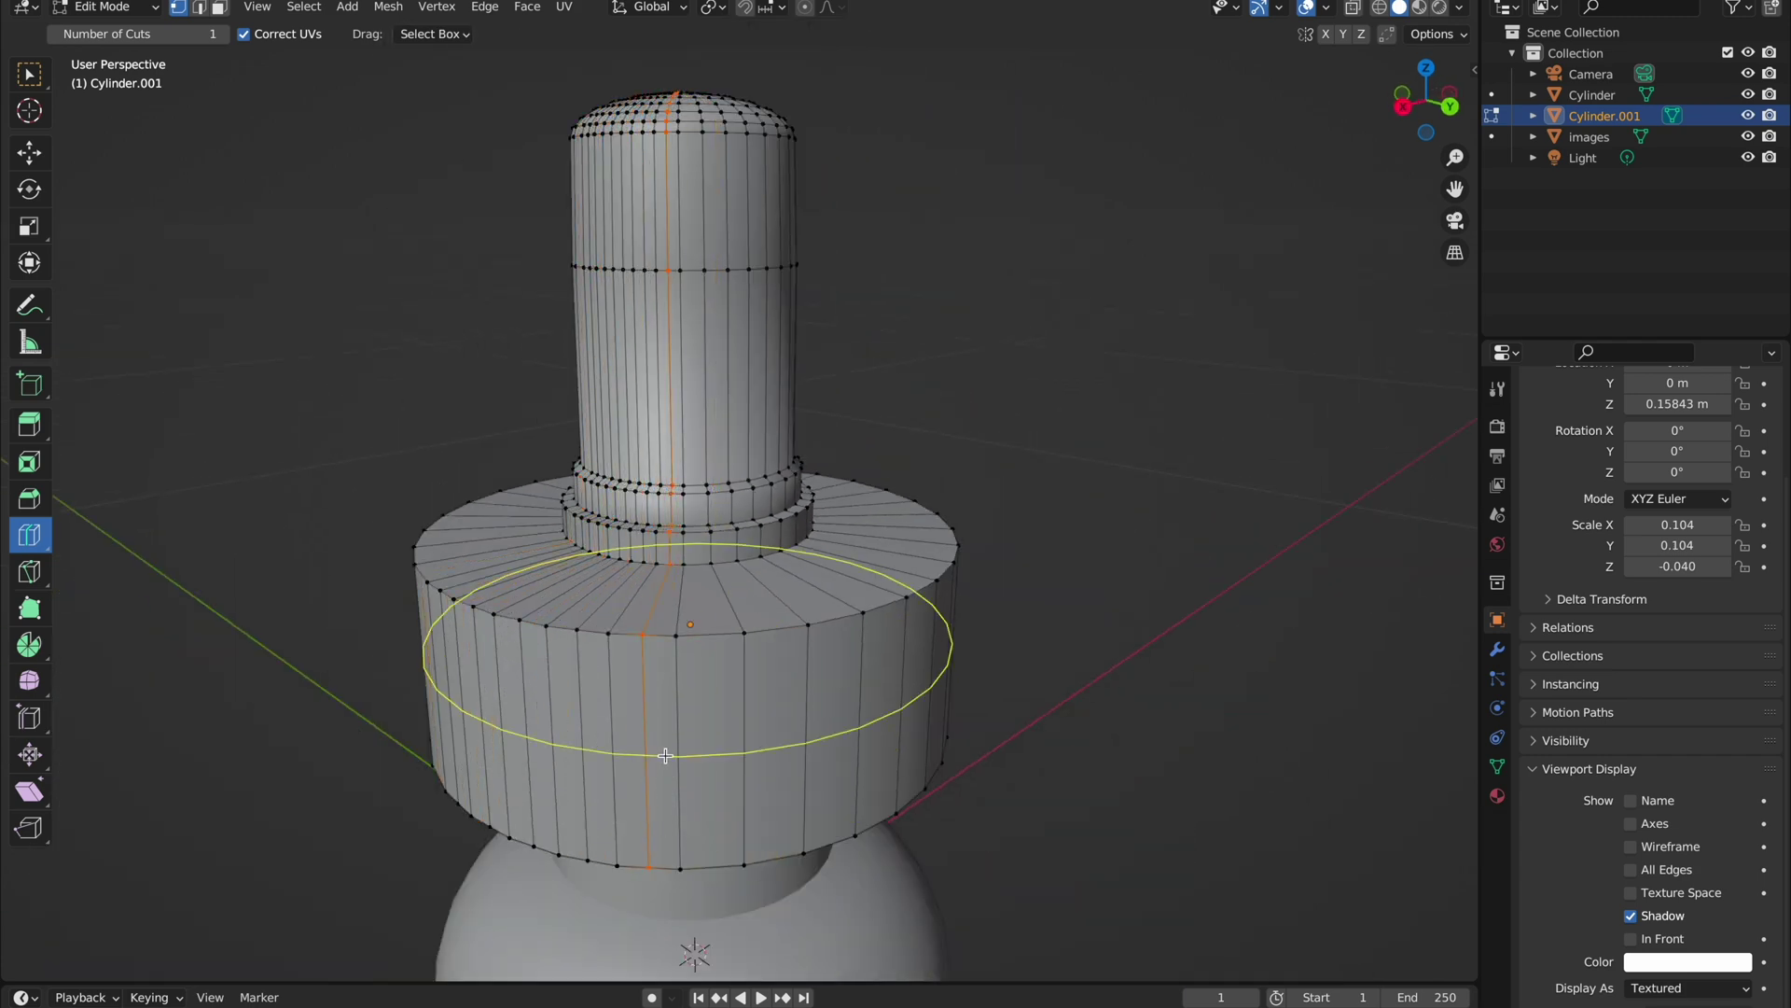
left_click(752, 653)
right_click(878, 609)
middle_click_drag(878, 609, 915, 661)
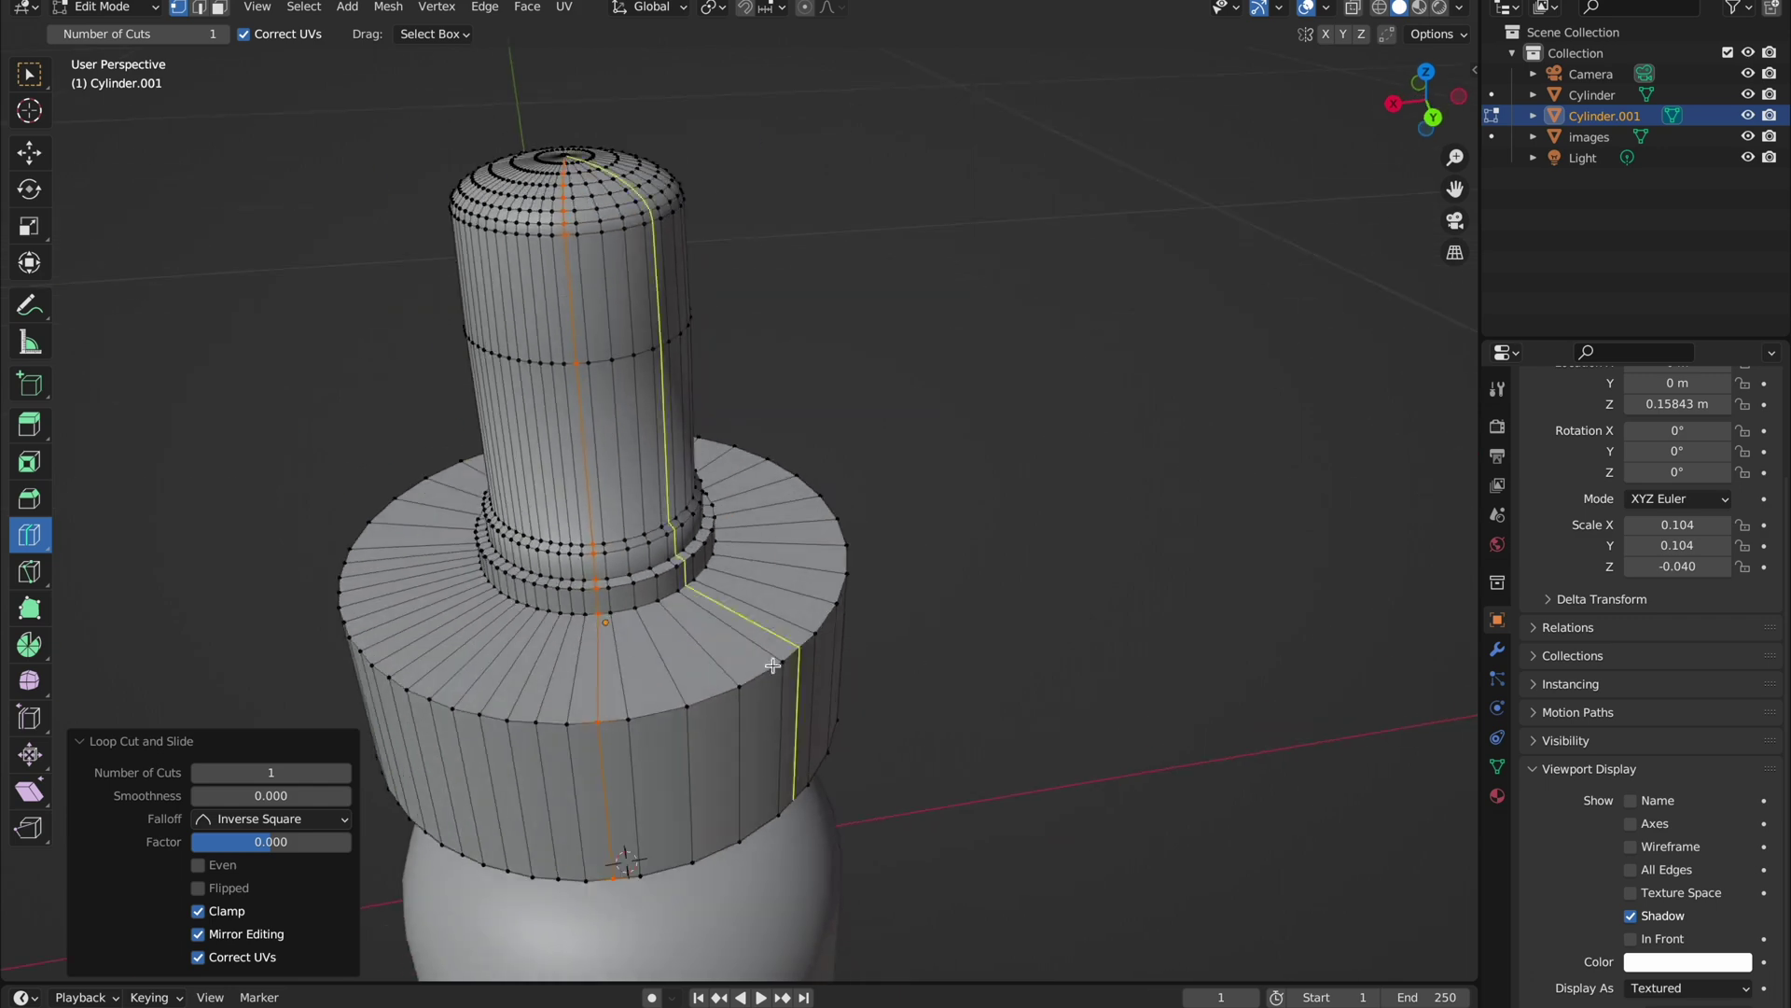
middle_click_drag(795, 655, 653, 615)
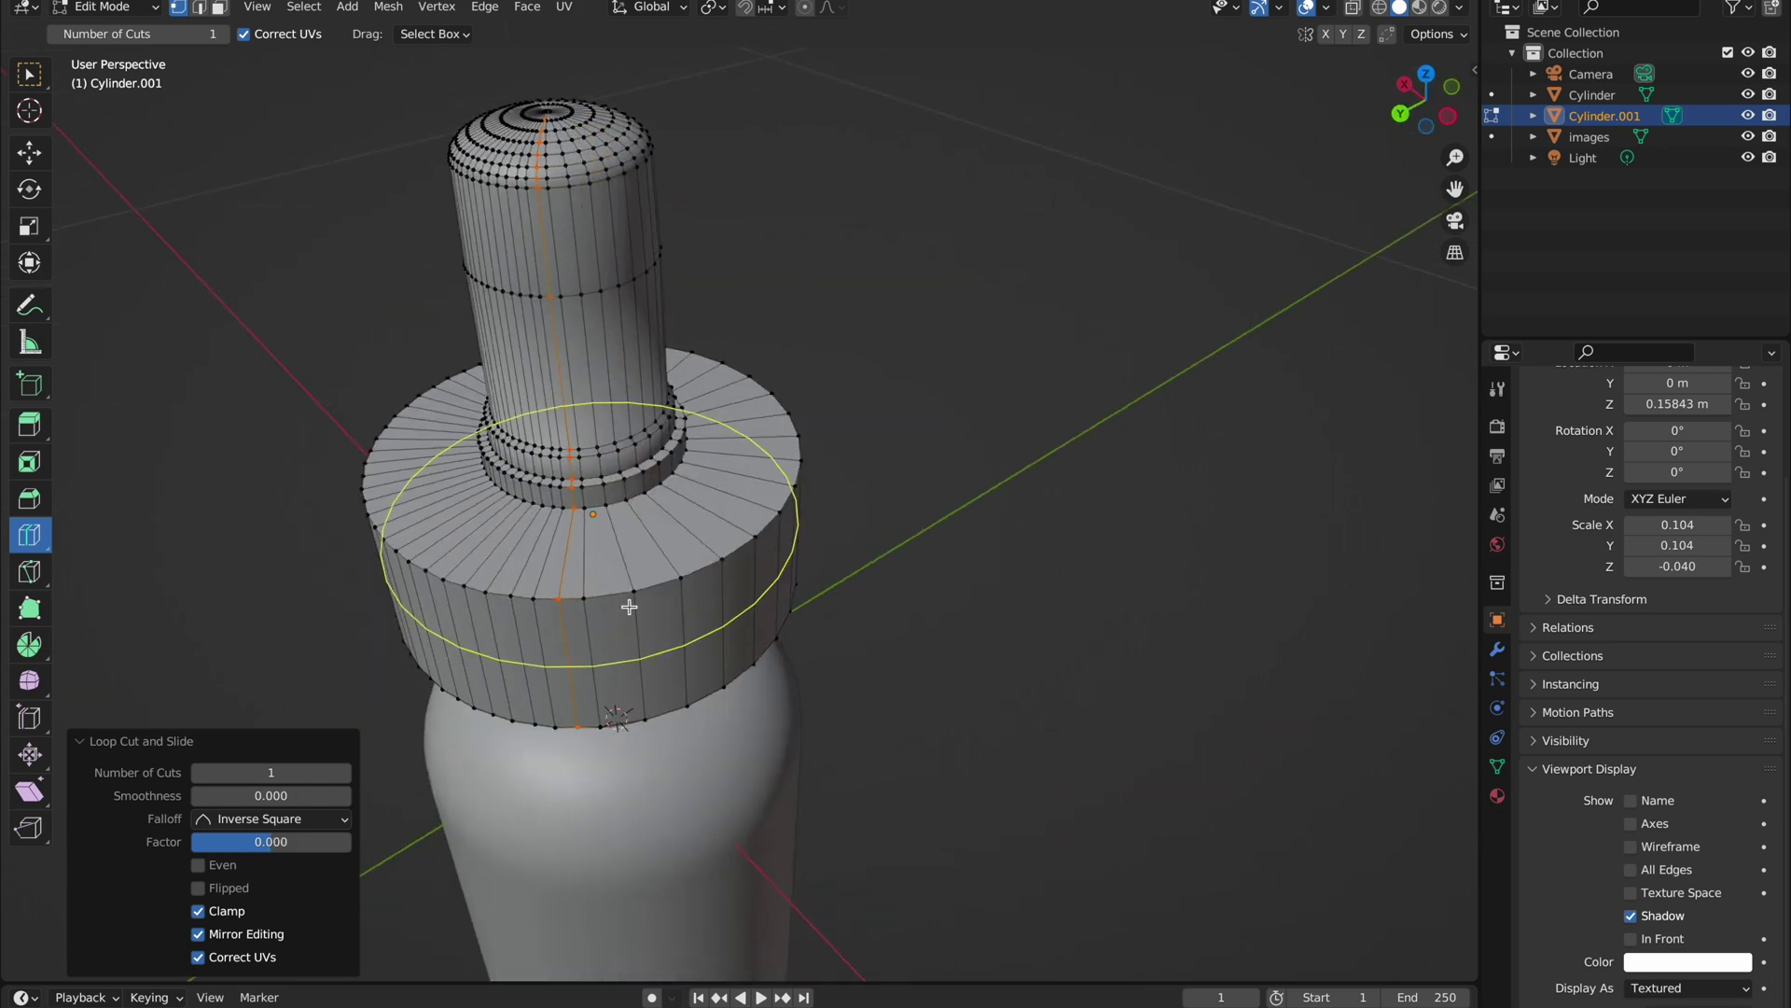
scroll(747, 600, "up", 3)
key("ctrl+z")
middle_click_drag(818, 503, 904, 621)
left_click(821, 523)
mouse_move(1115, 642)
middle_mouse_down()
mouse_move(1082, 574)
mouse_move(1080, 812)
middle_mouse_up()
middle_click_drag(1021, 668, 744, 630)
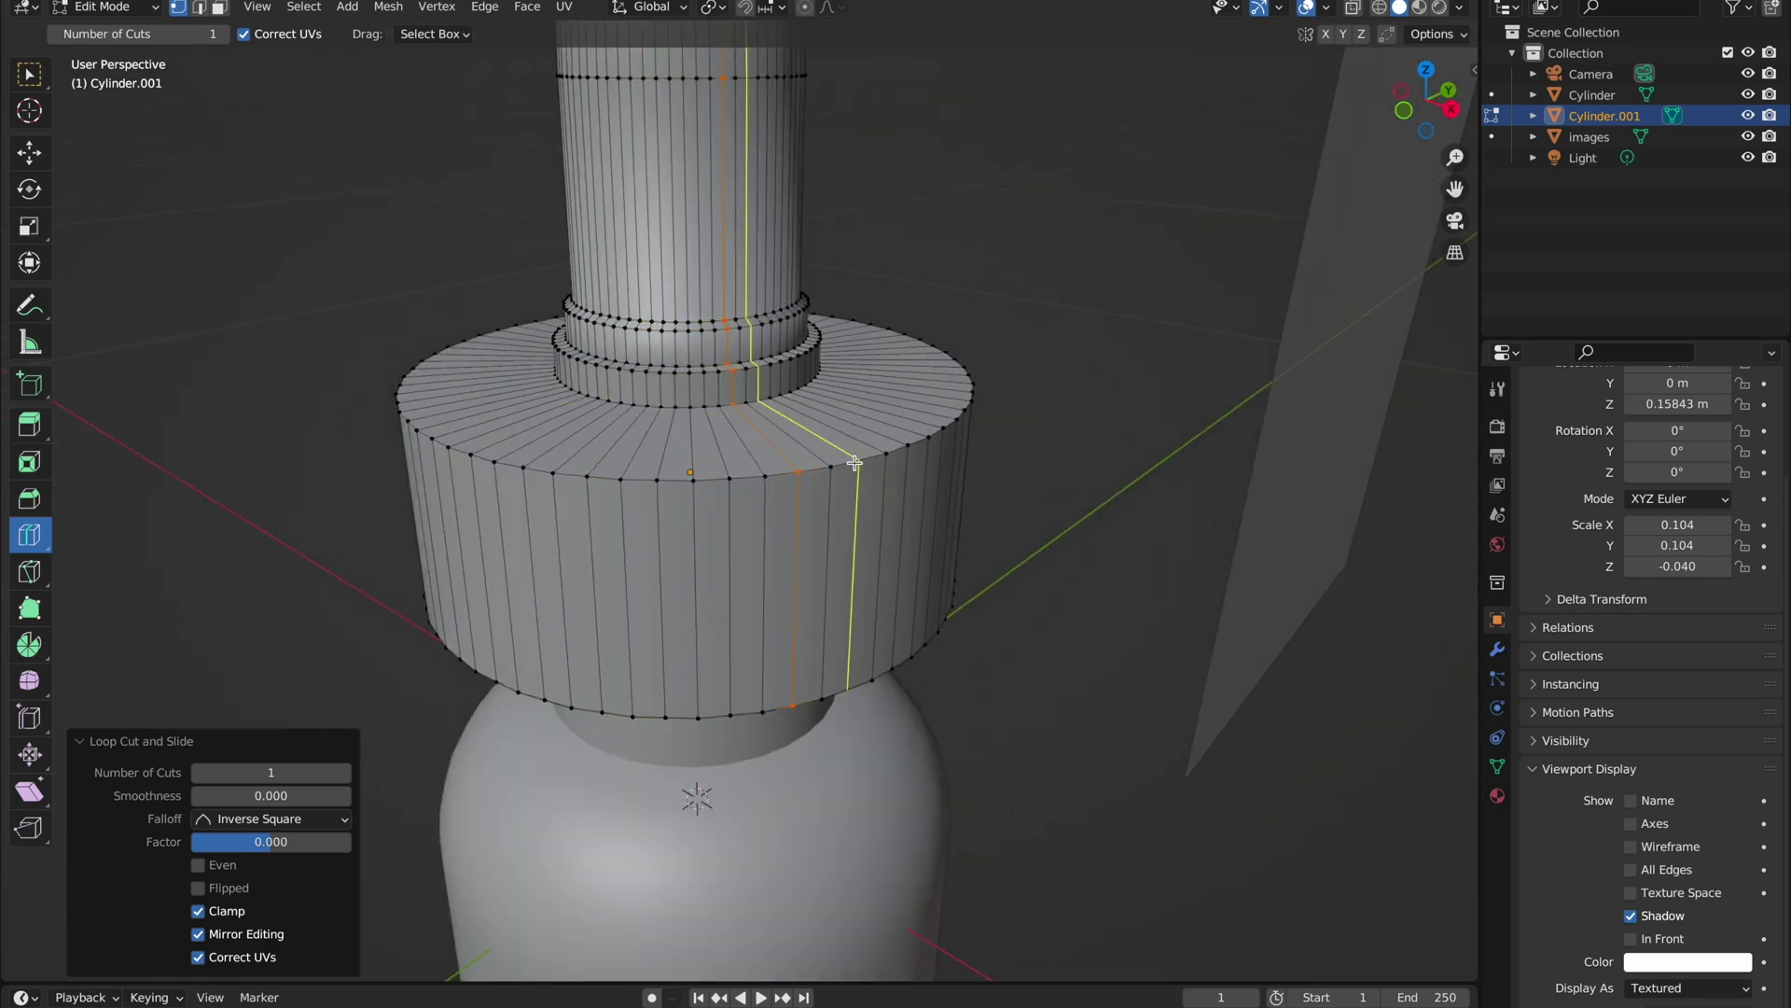
middle_click_drag(842, 470, 991, 504)
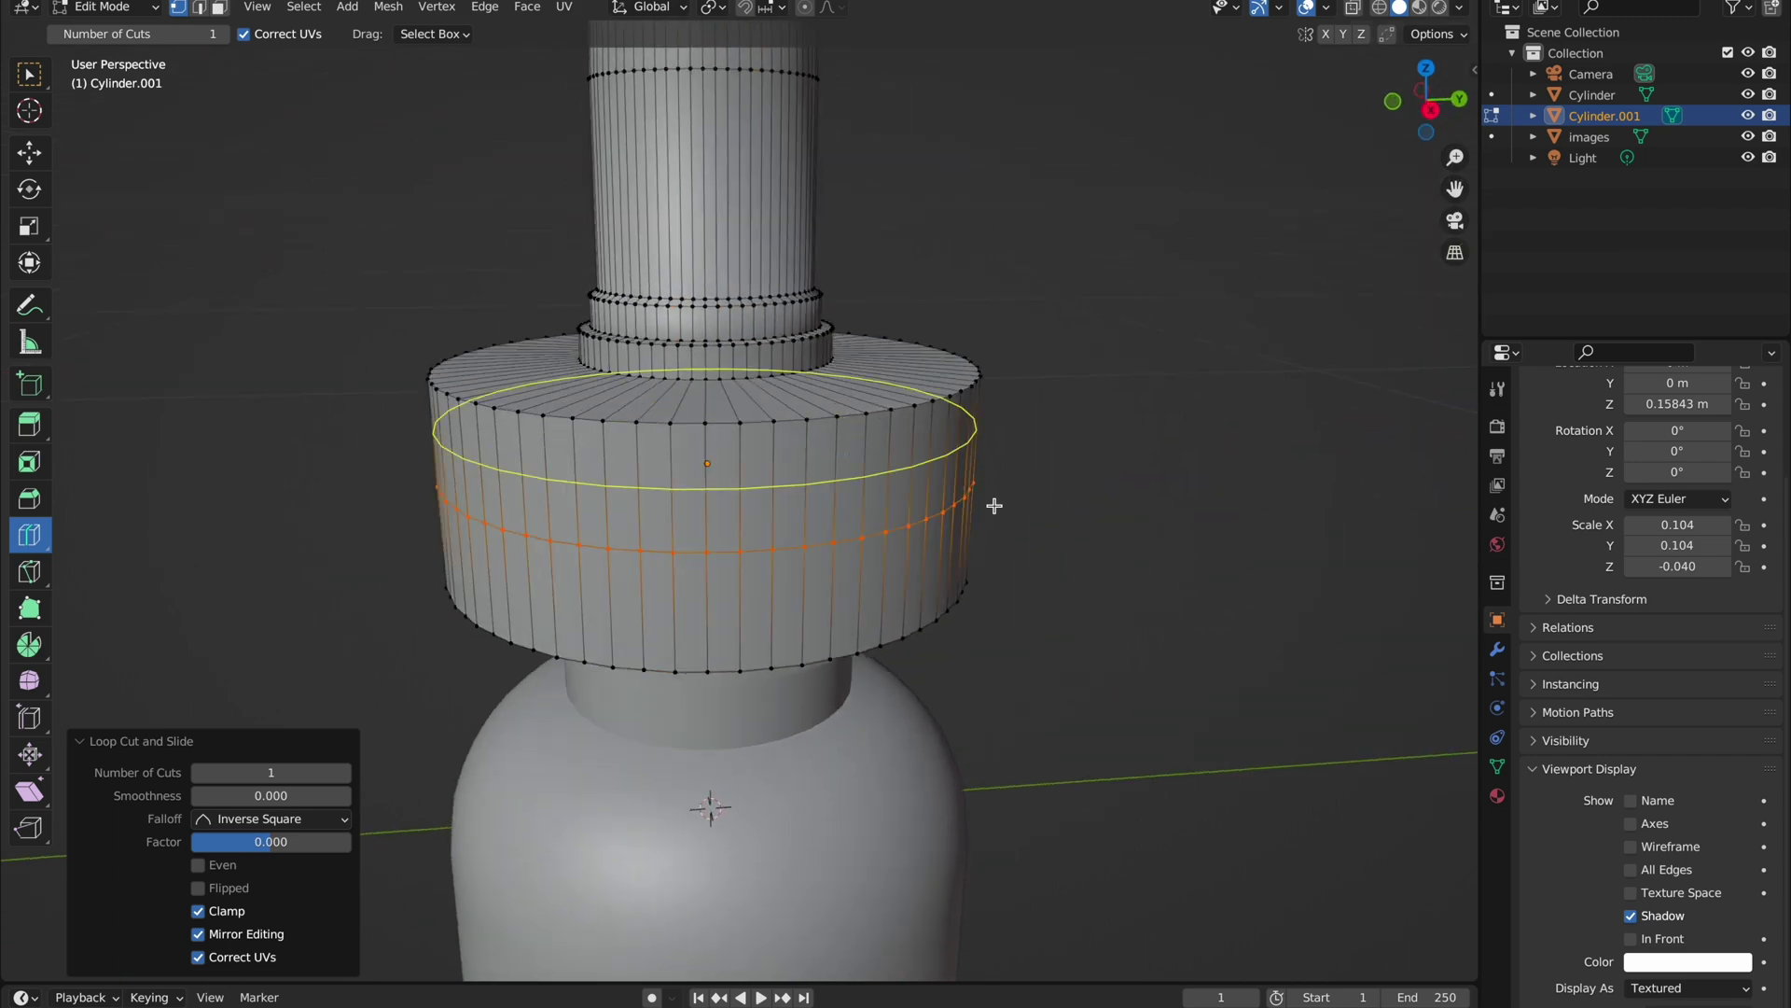
Step: Select the ring of side faces on the cap's collar and Checker Deselect every other one
left_click(29, 152)
mouse_move(961, 320)
middle_mouse_down()
mouse_move(846, 456)
mouse_move(788, 476)
mouse_move(895, 404)
middle_mouse_up()
left_click(657, 373, "alt")
left_click(727, 462, "ctrl")
key("a")
left_click(303, 6)
left_click(386, 201)
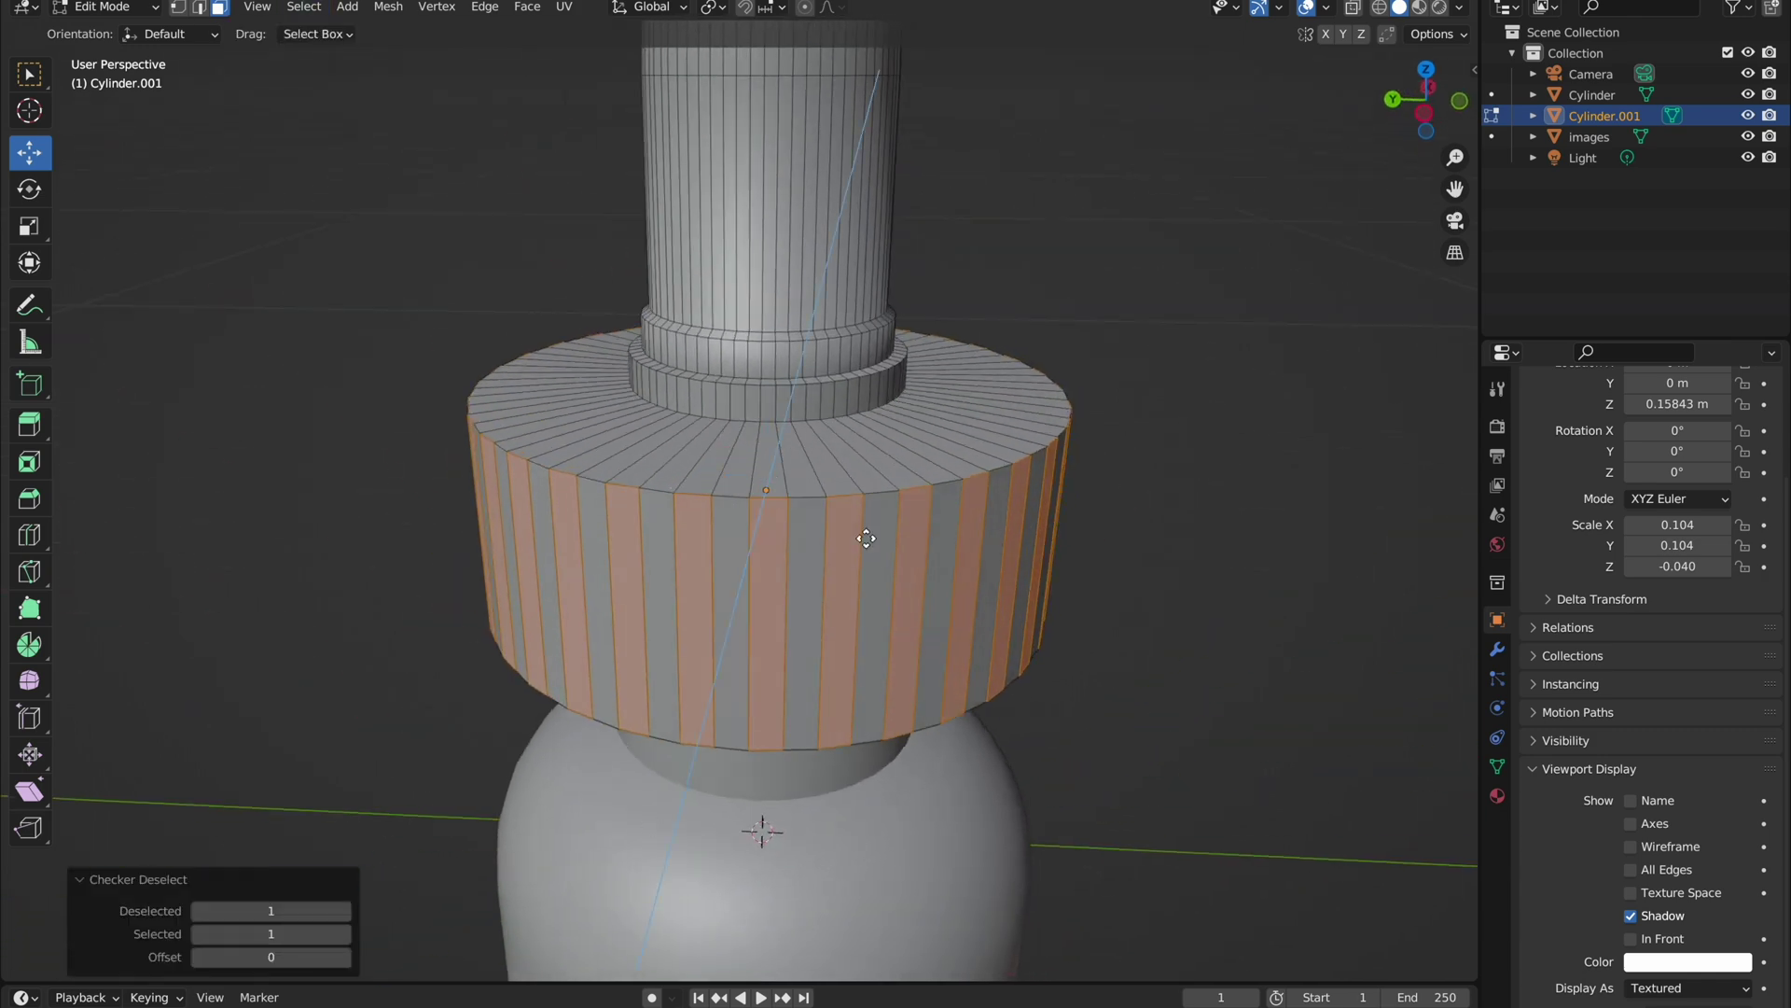
Step: Extrude the alternating side faces and scale them inward into grip ridges
key("e")
key("s")
left_click(803, 607)
scroll(788, 583, "up", 5)
middle_click_drag(788, 583, 704, 407)
Step: Checker-select the cap's top face ring, scale it along Z into ridges, and return to Object Mode
left_click(704, 407, "alt")
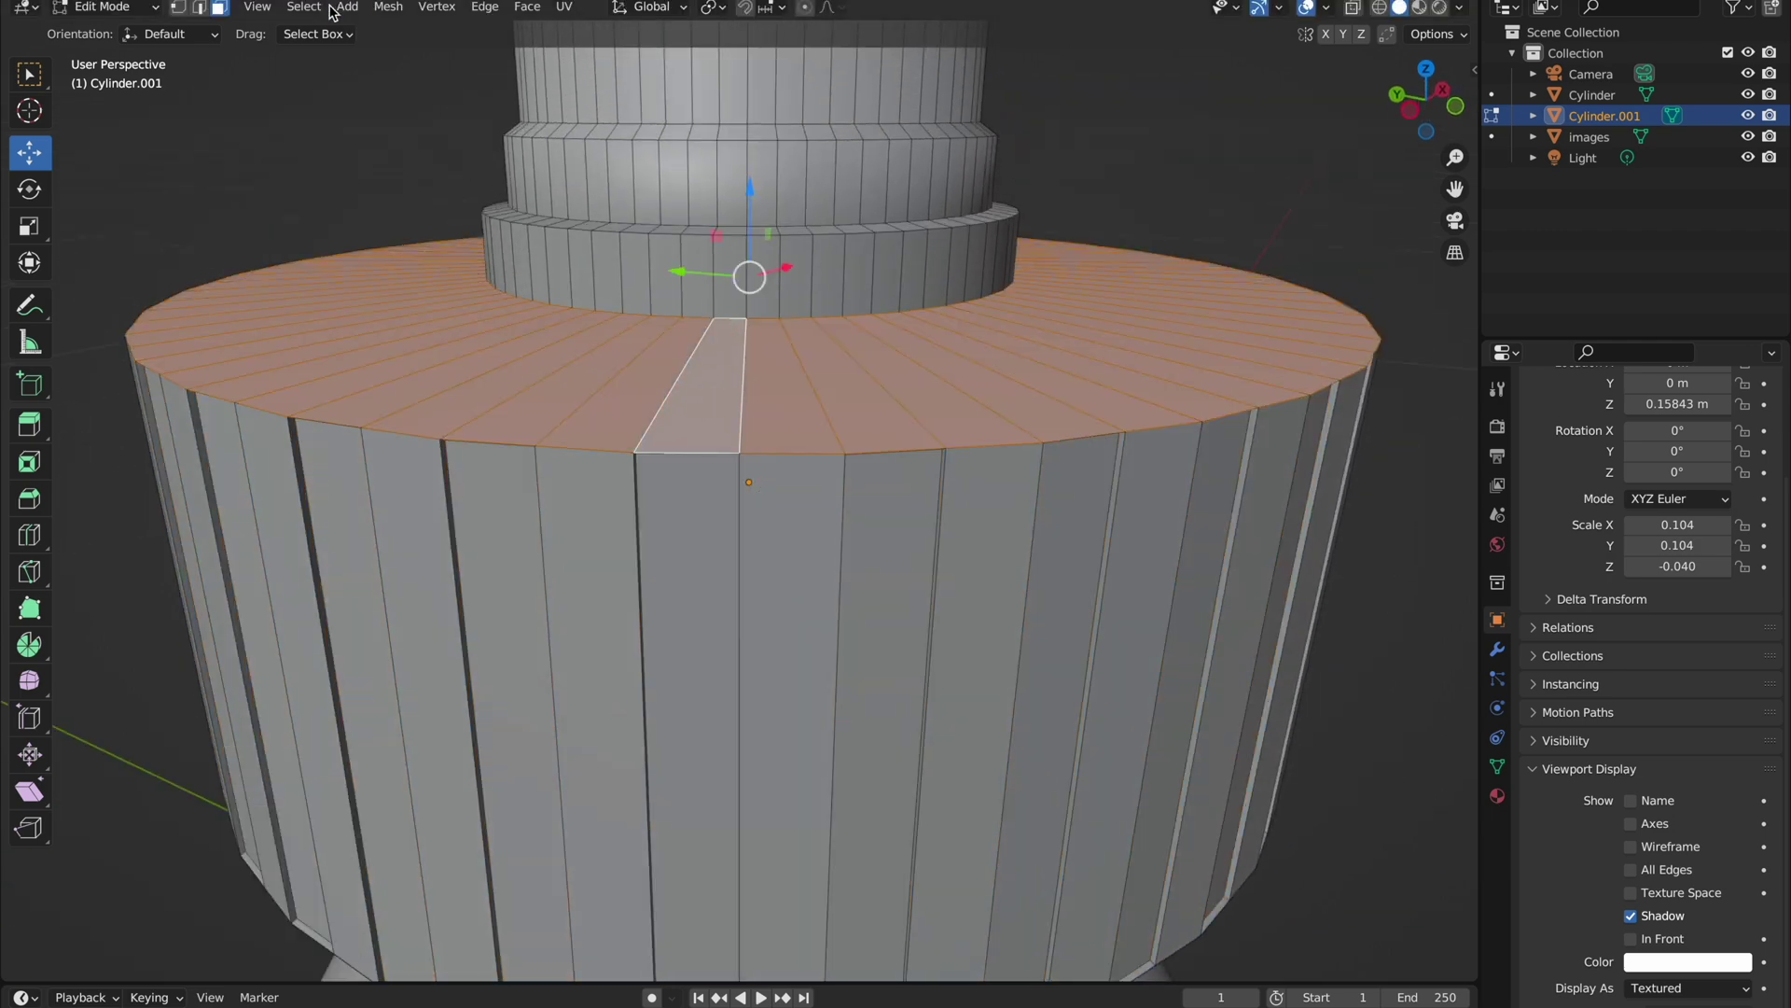
left_click(304, 7)
left_click(406, 198)
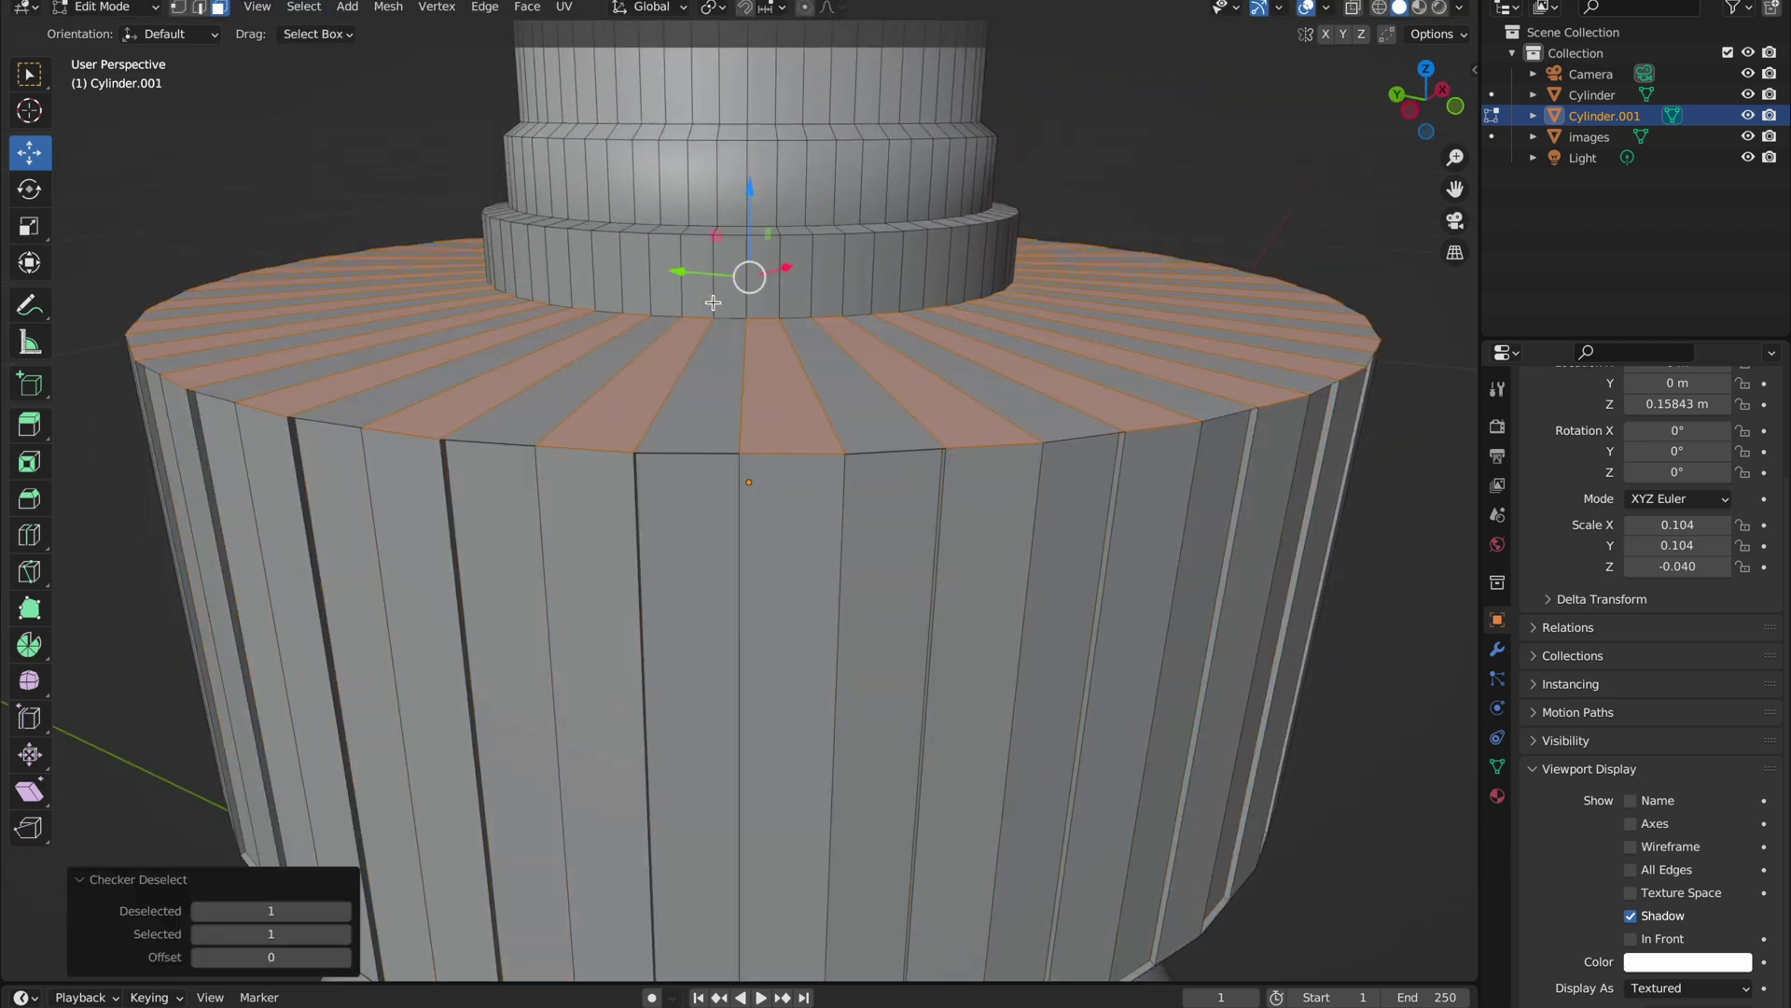
key("s")
key("z")
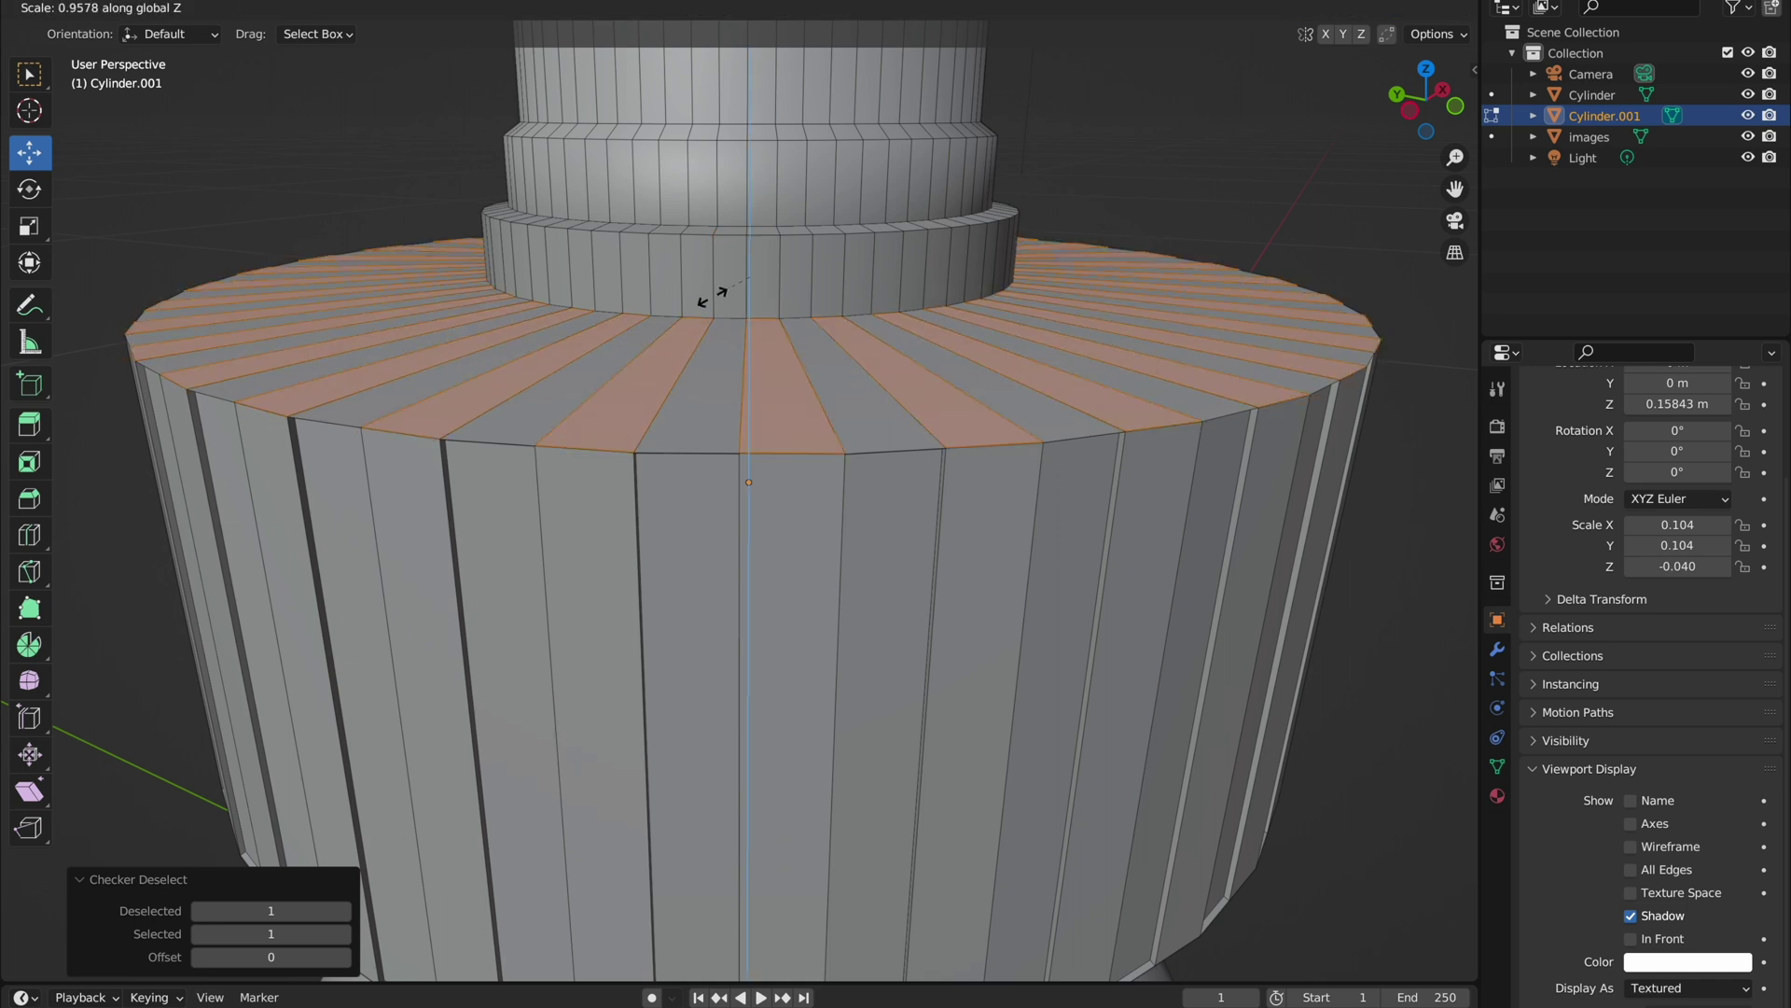
left_click(707, 281)
key("ctrl+z")
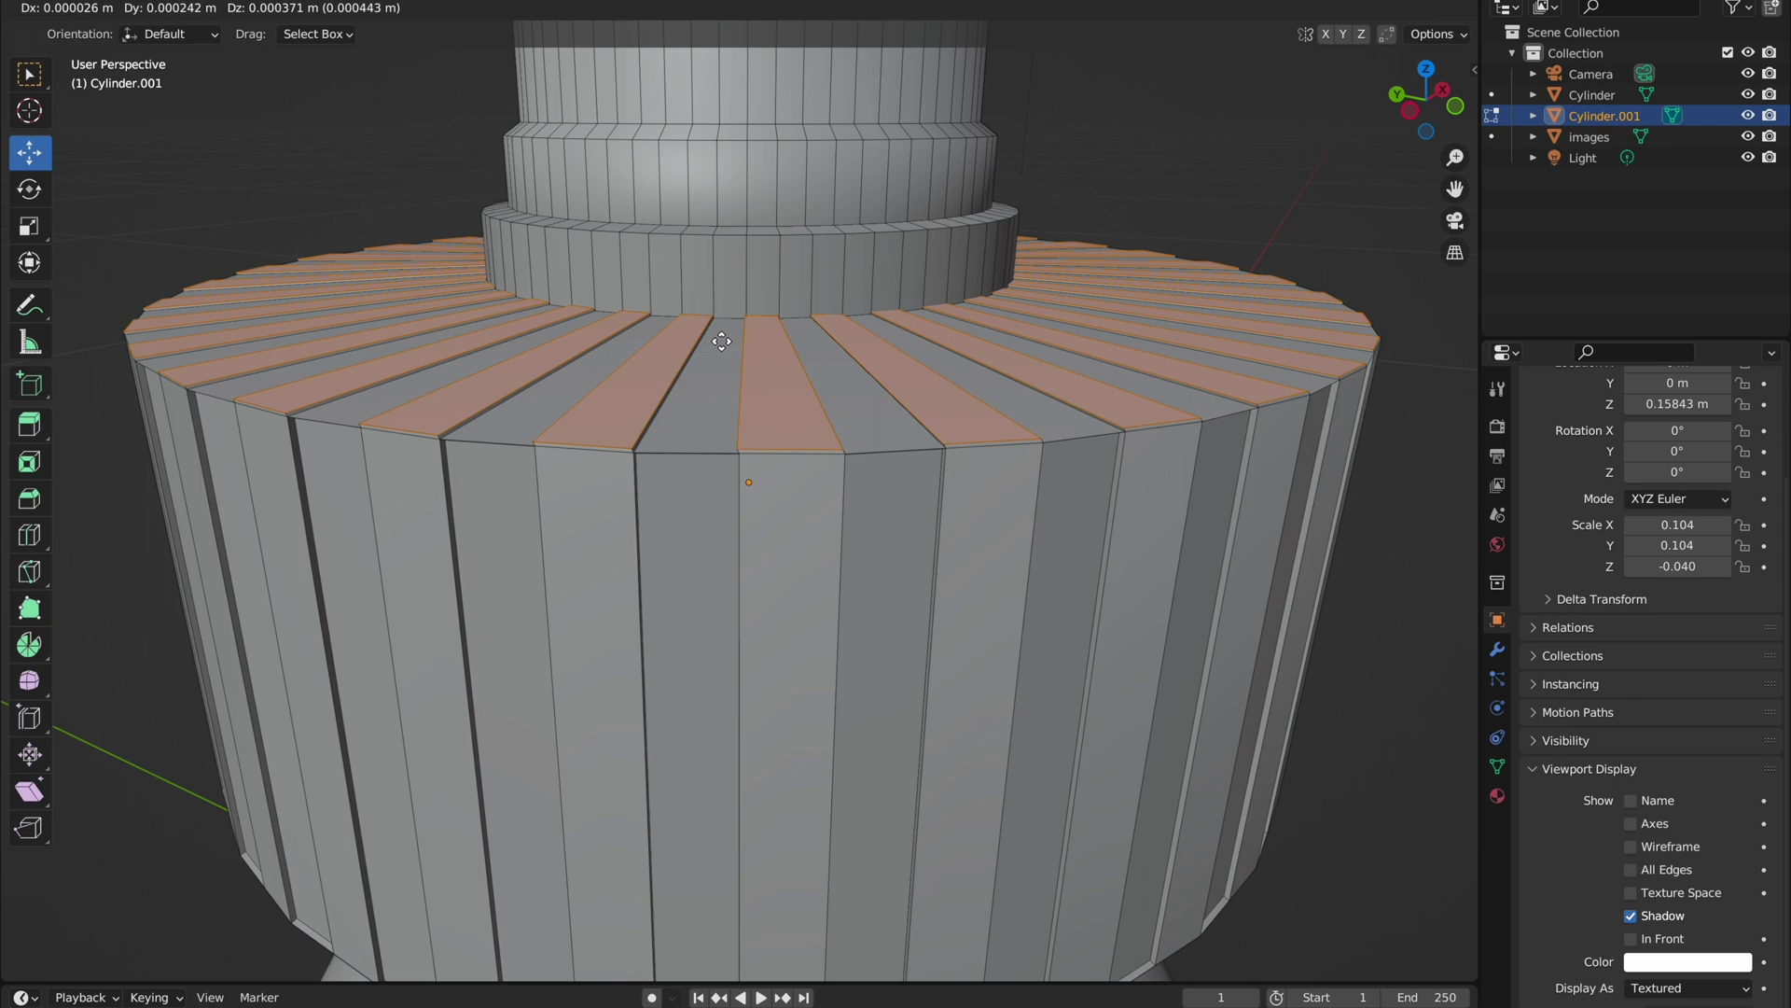
left_click(723, 340)
mouse_move(723, 340)
middle_mouse_down()
mouse_move(552, 673)
mouse_move(772, 756)
middle_mouse_up()
scroll(553, 674, "down", 5)
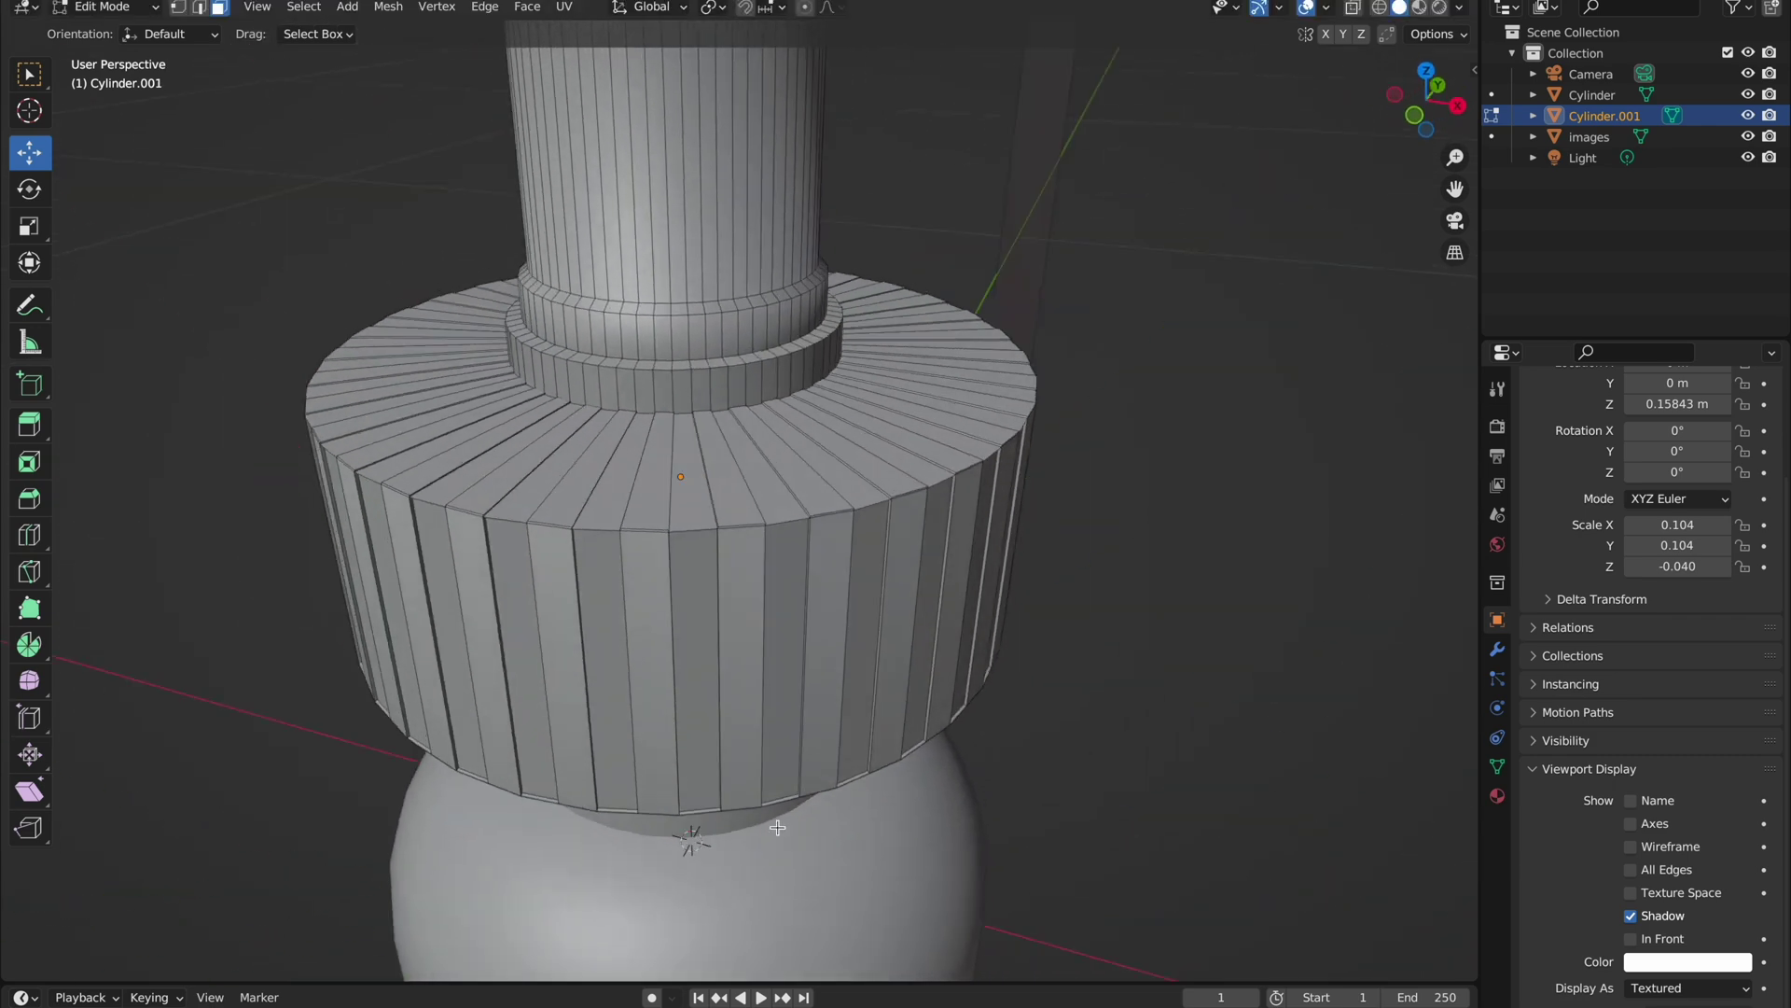
key("Tab")
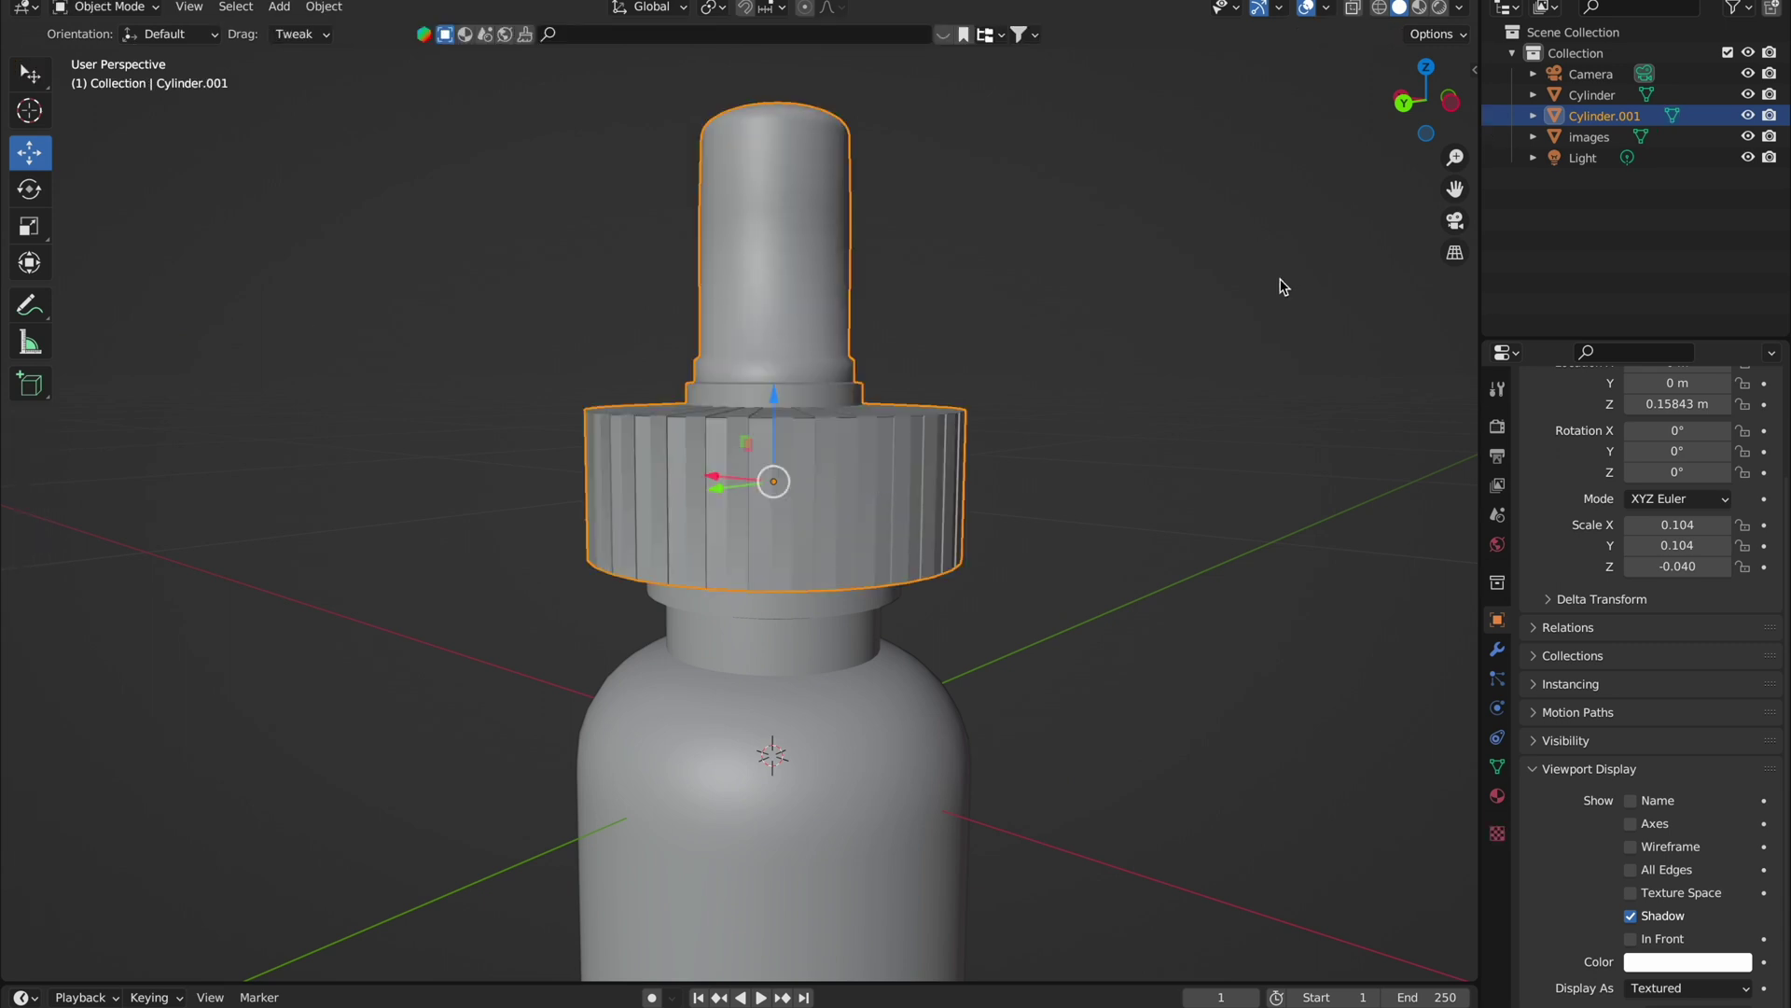
Step: Select the bottle body in right view and enter its Edit Mode
left_click(1286, 283)
middle_click_drag(1286, 283, 948, 480)
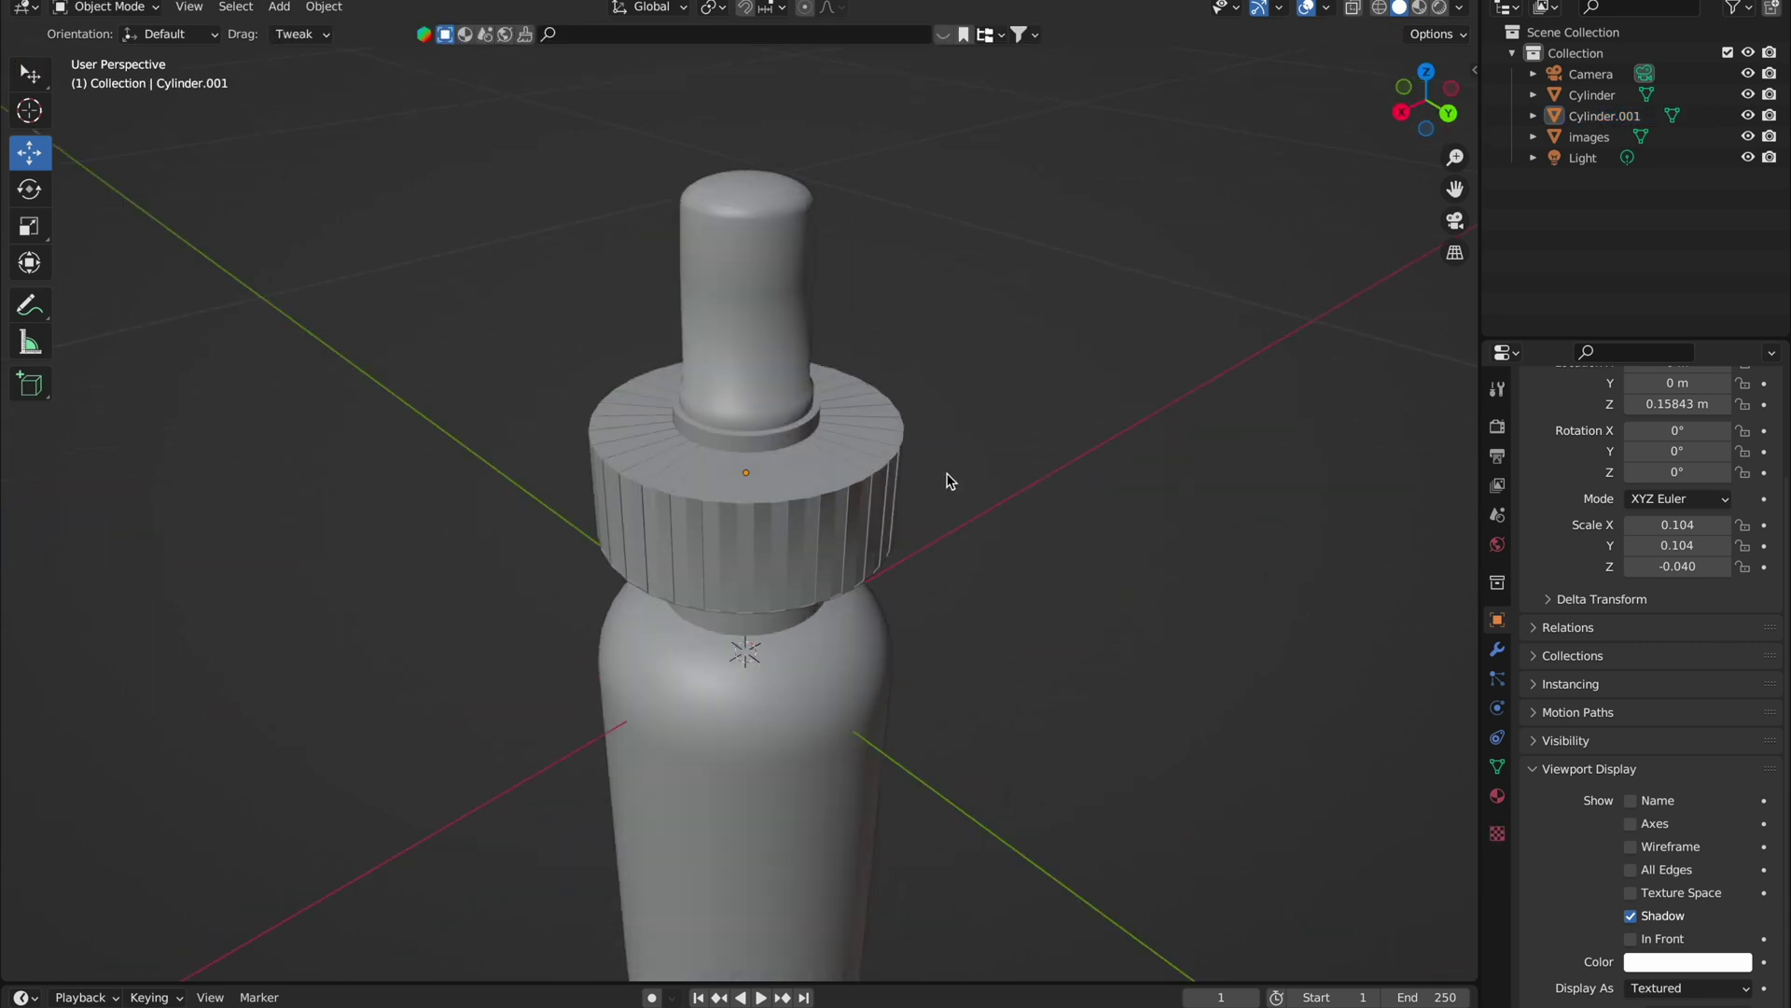
scroll(917, 468, "up", 3)
middle_click_drag(917, 468, 899, 606)
scroll(914, 463, "down", 2)
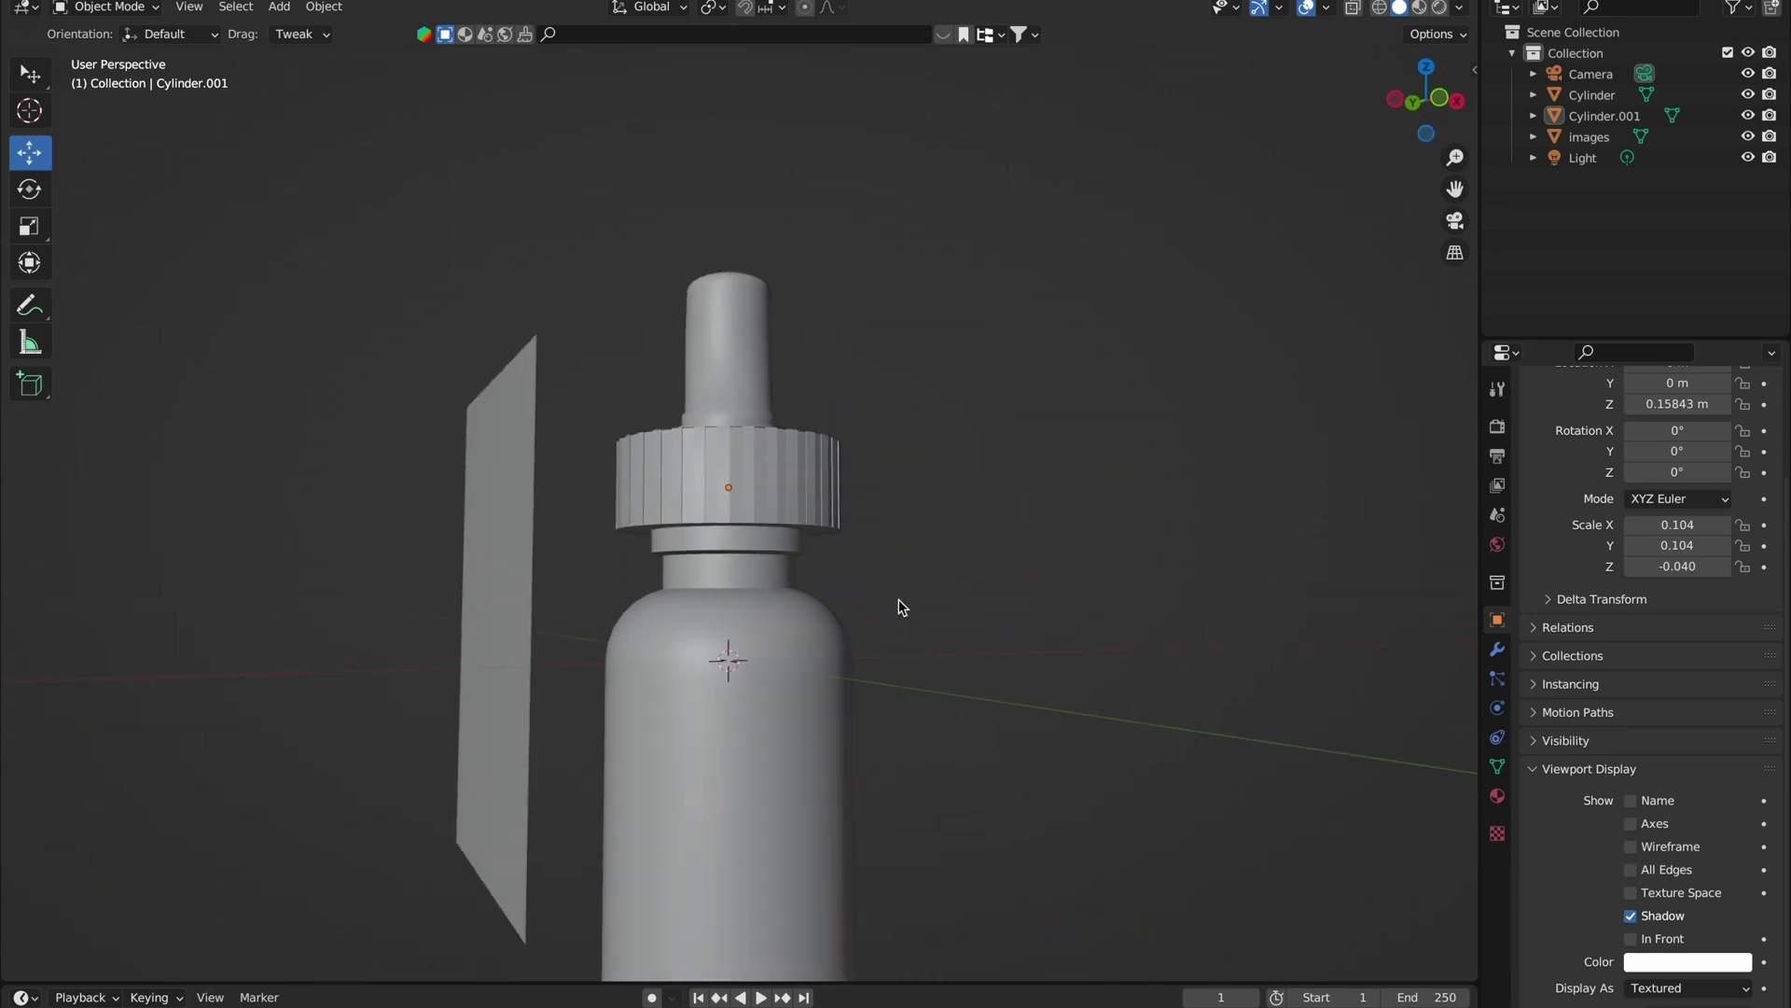
scroll(898, 606, "down", 4)
key("KP_3")
left_click(733, 646)
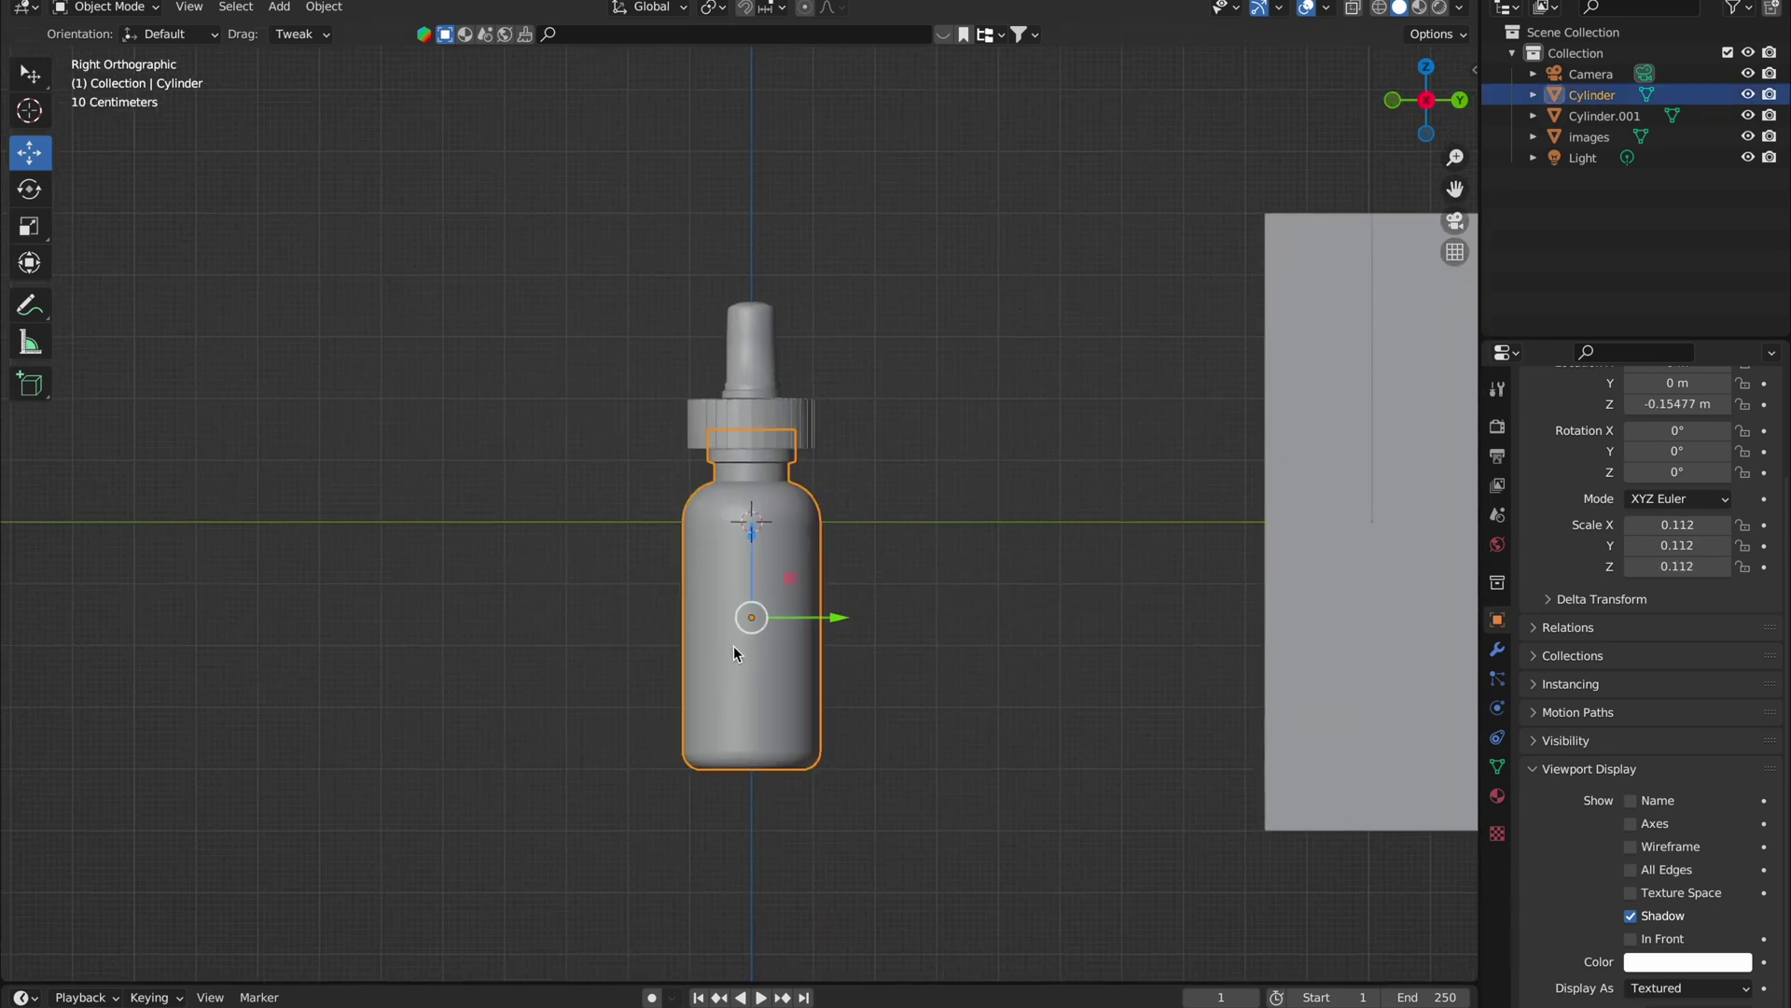
key("Tab")
scroll(733, 646, "up", 5)
middle_click_drag(785, 877, 785, 637, "shift")
Step: Select four columns of body faces and duplicate them into a strip beside the bottle
left_click(750, 611, "alt")
left_click(786, 637, "alt+shift")
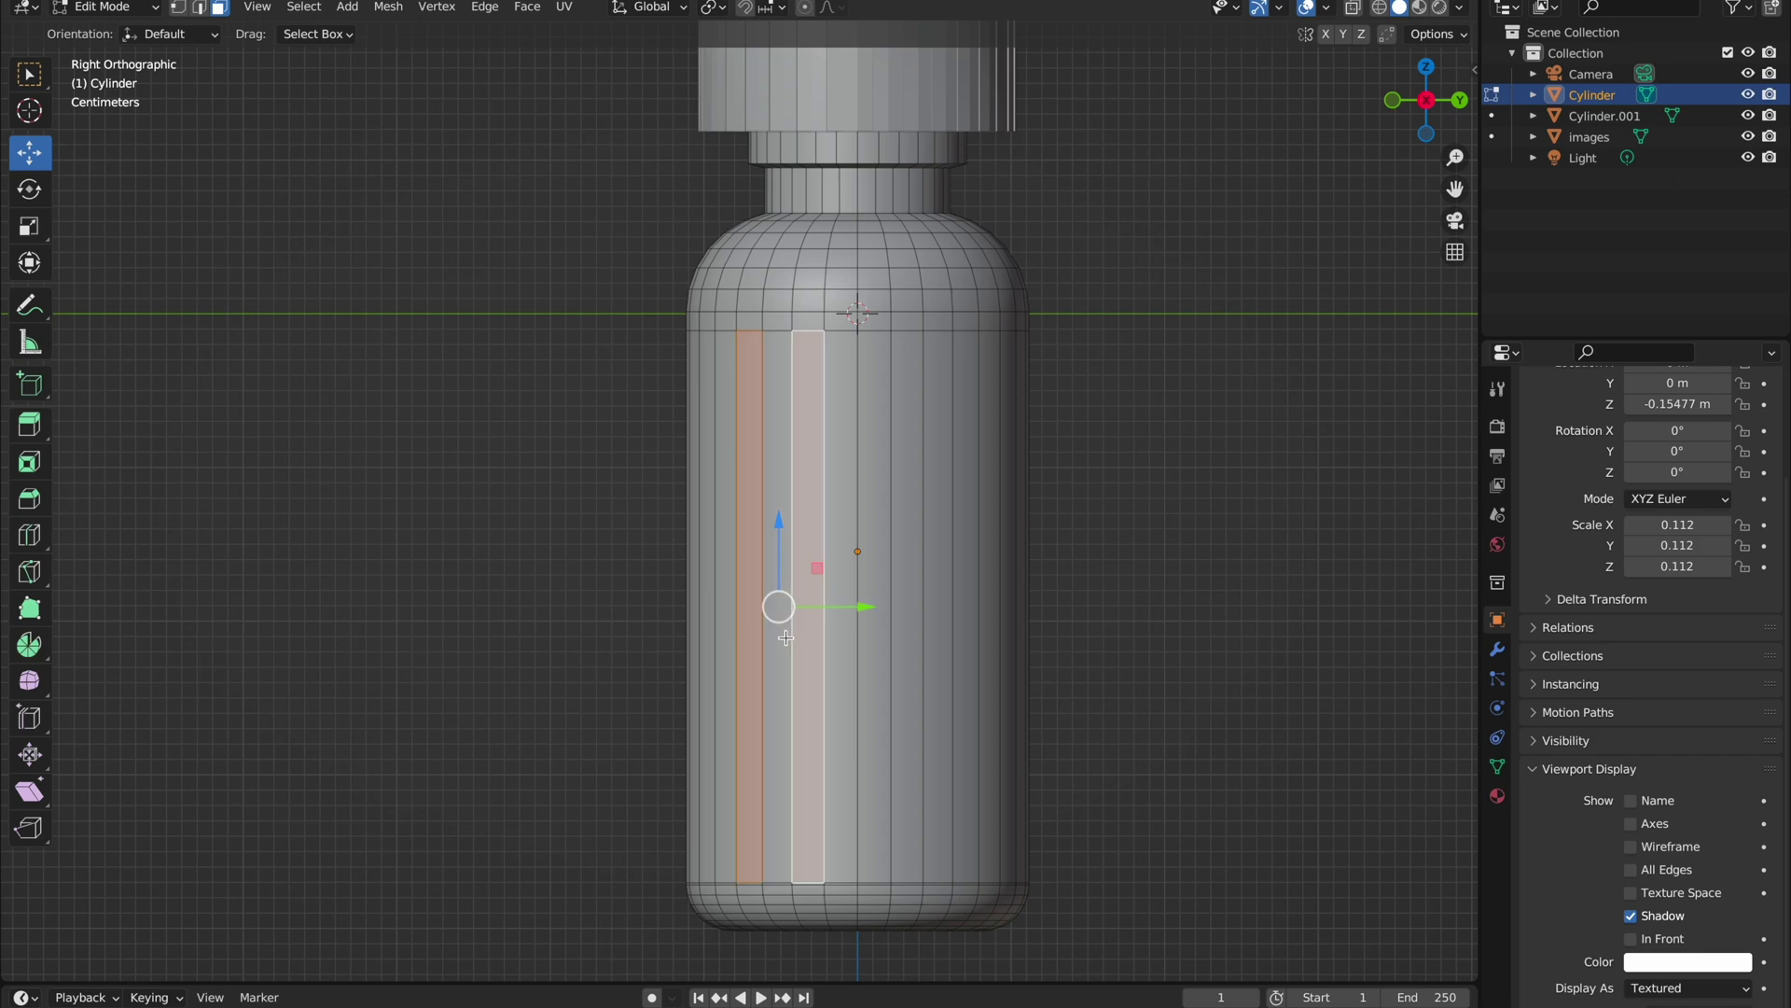
left_click(896, 660, "alt+shift")
left_click(971, 673, "alt+shift")
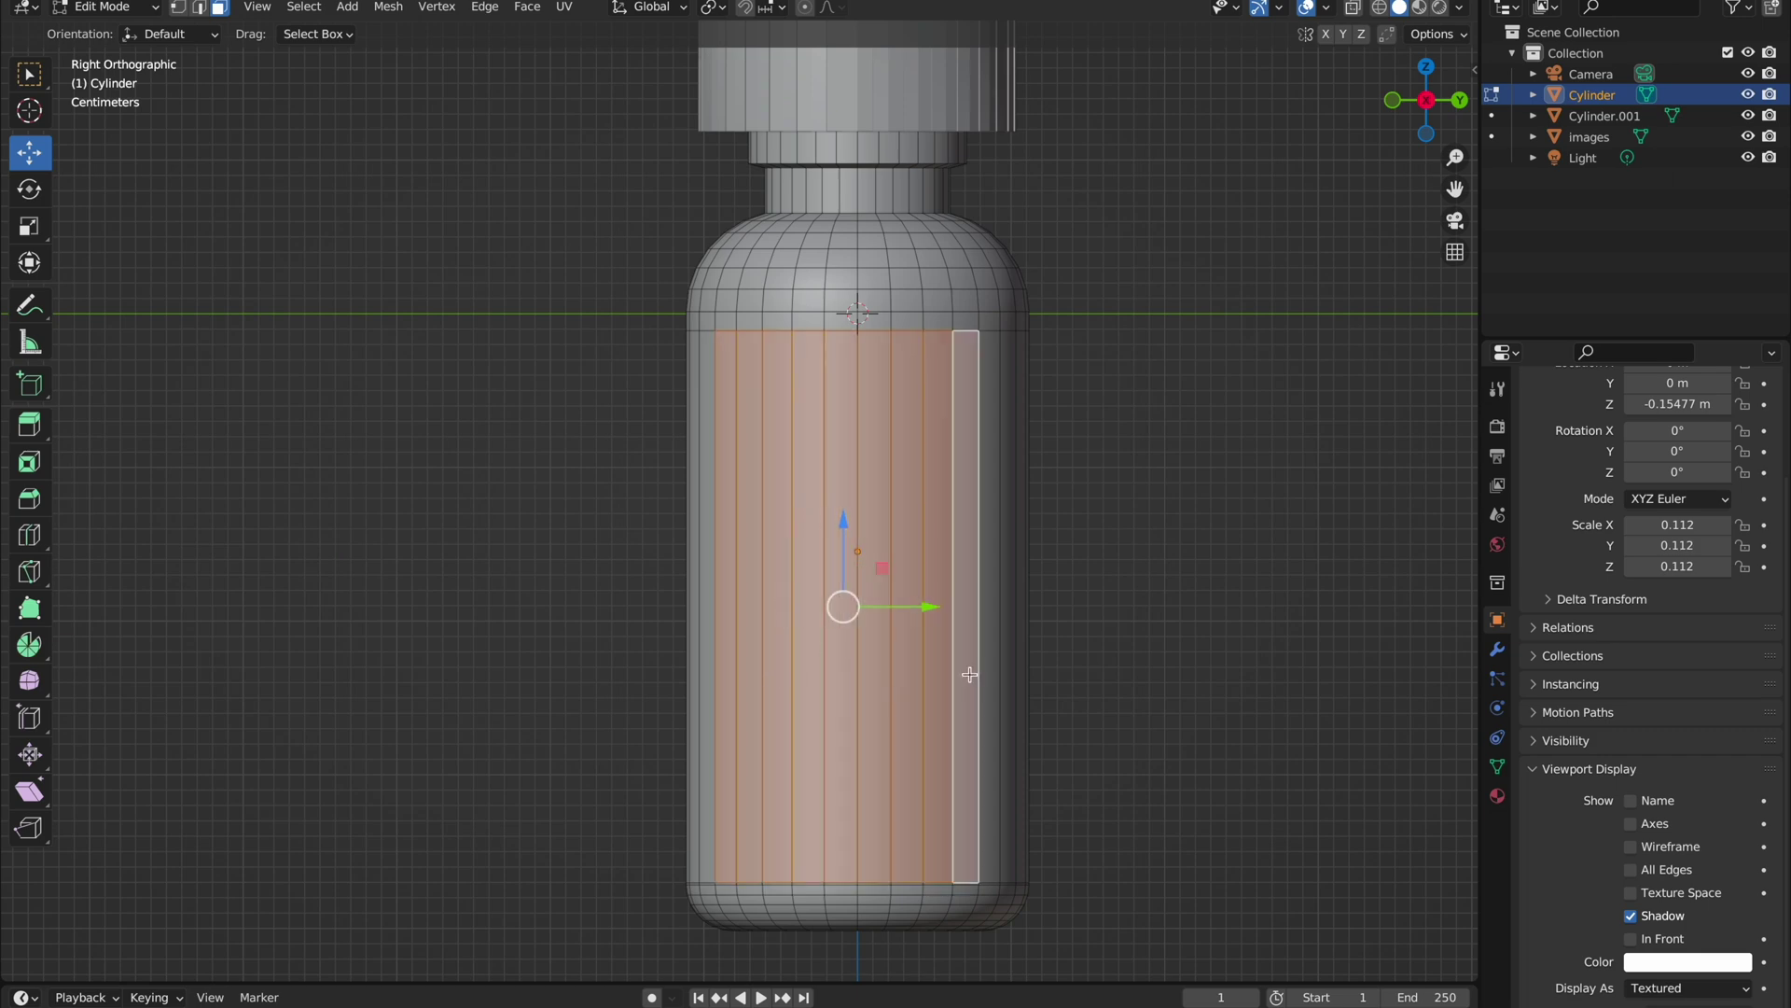
mouse_move(684, 532)
middle_mouse_down()
mouse_move(612, 512)
mouse_move(774, 601)
middle_mouse_up()
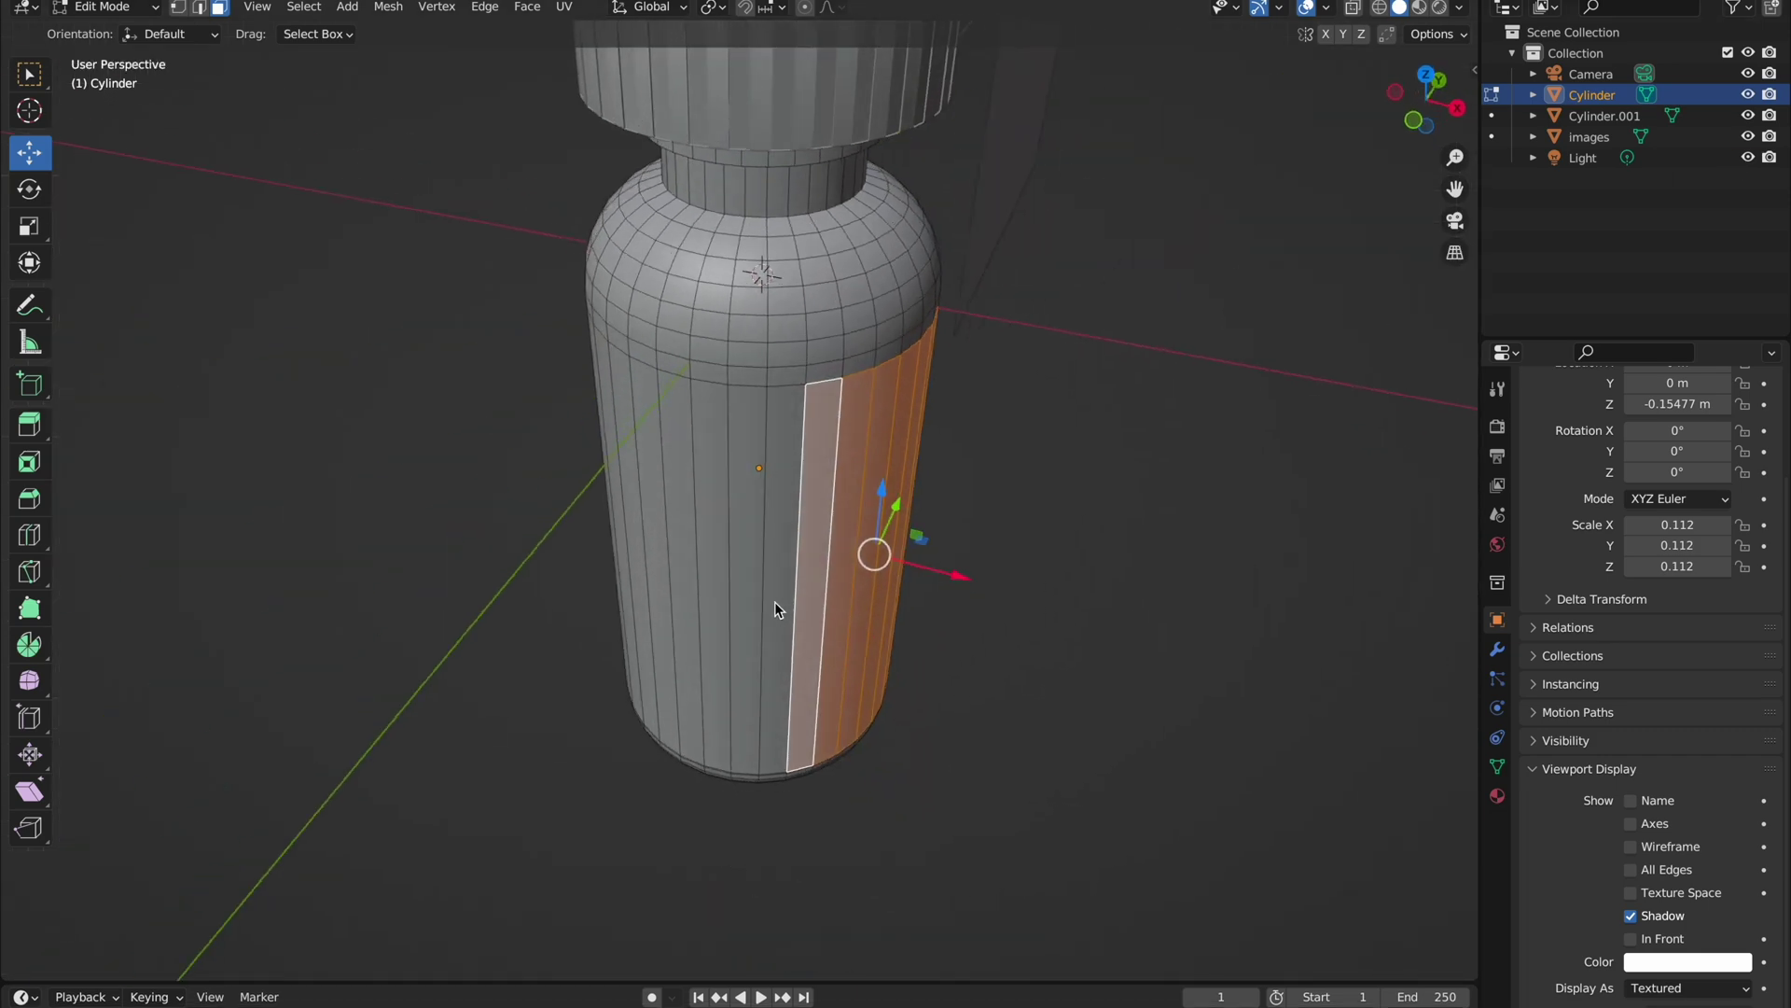
key("g")
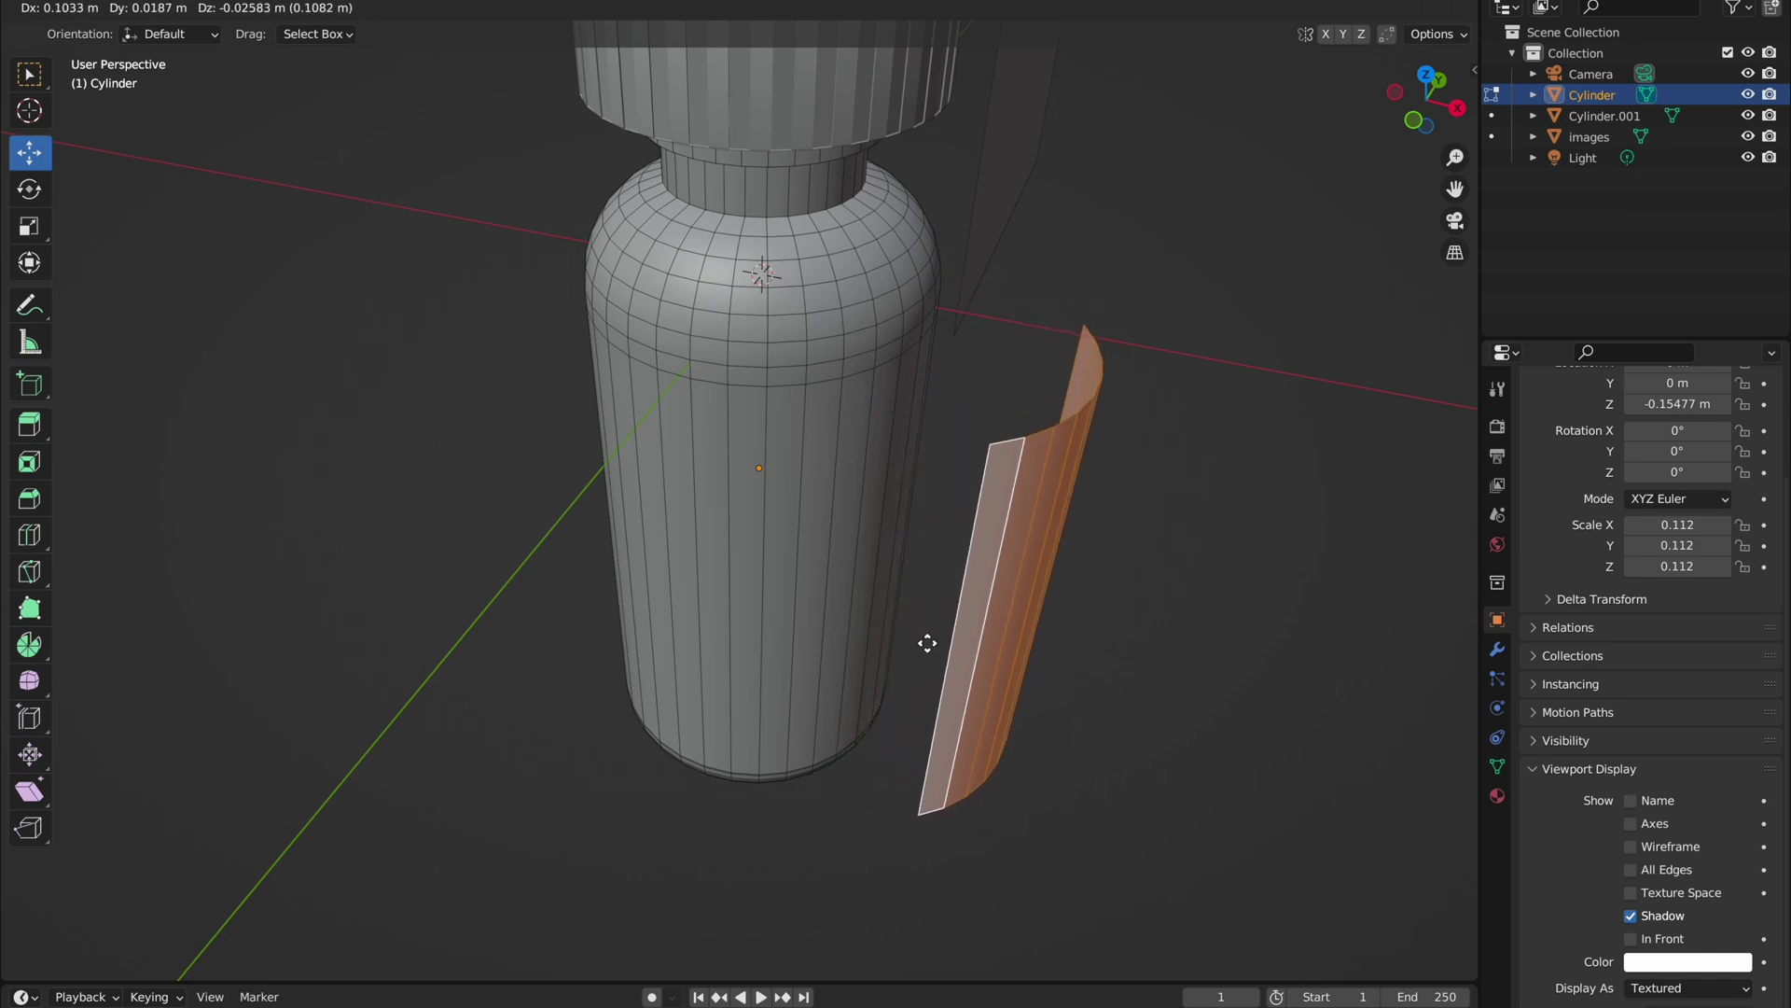
left_click(927, 640)
Step: Return to Object Mode and select the dropper cap together with the bottle
middle_click_drag(992, 648, 911, 578)
key("Tab")
scroll(980, 597, "down", 3)
mouse_move(1061, 608)
middle_mouse_down()
mouse_move(920, 537)
mouse_move(859, 543)
middle_mouse_up()
left_click(774, 284, "shift")
left_click(758, 387, "shift")
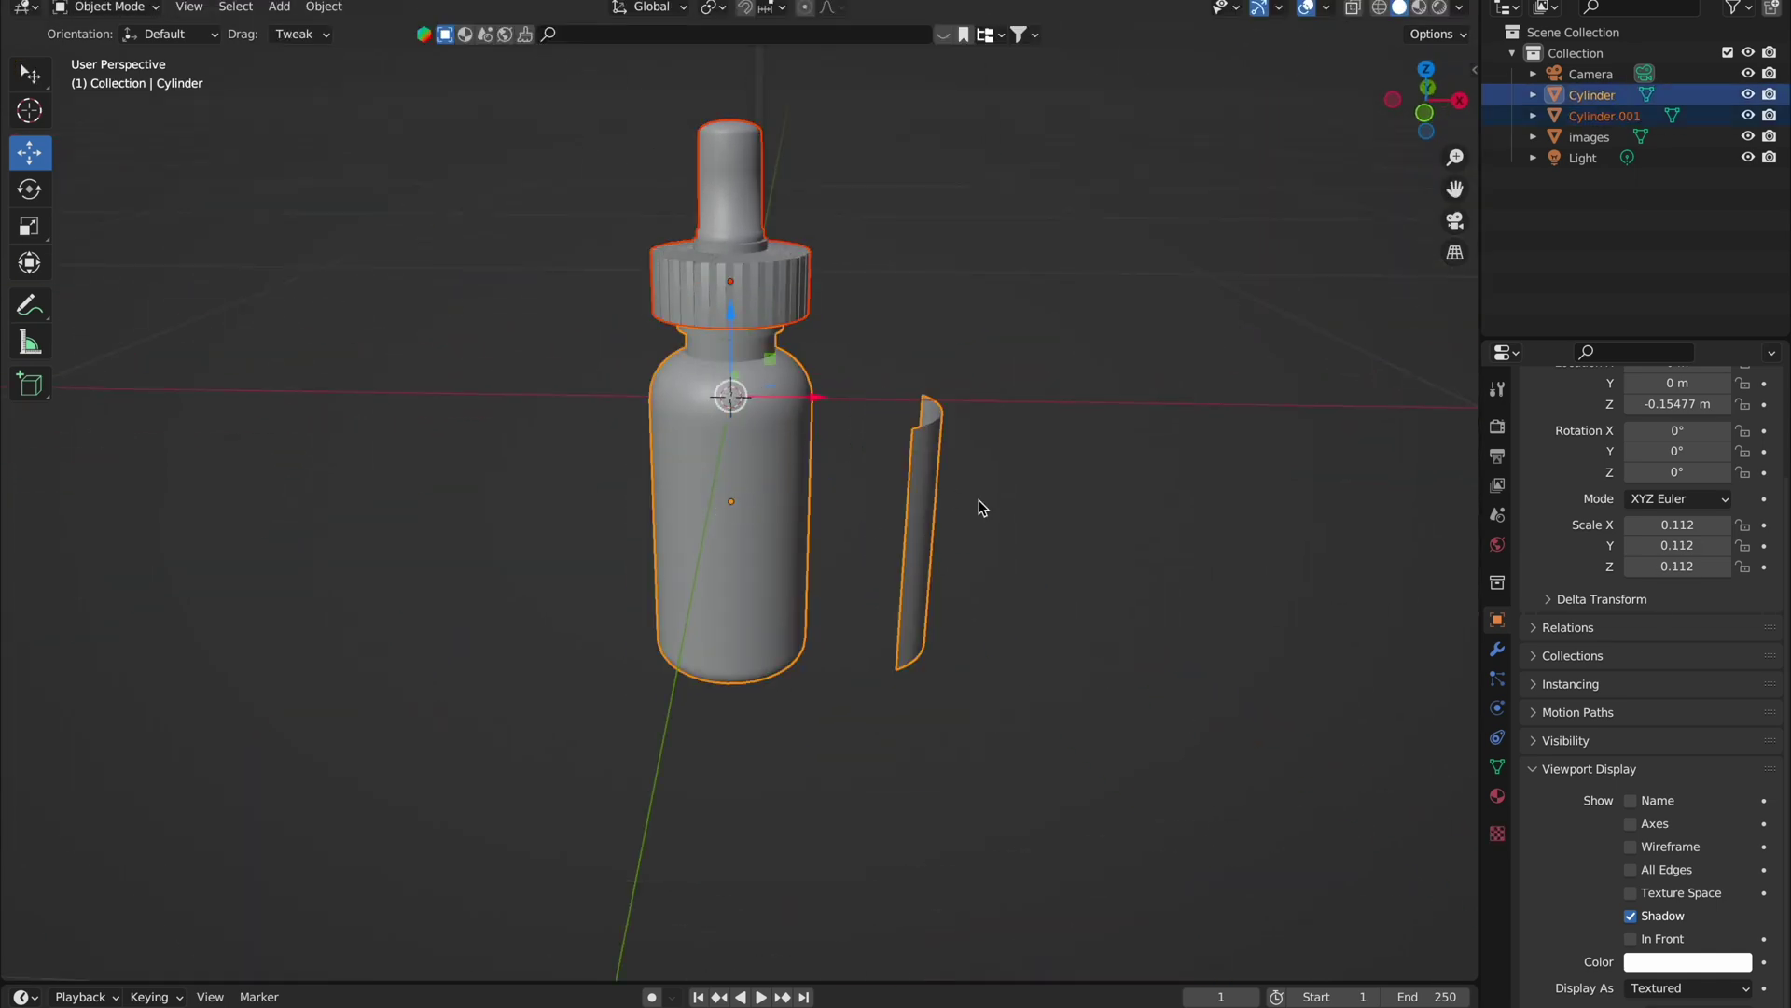
Step: Duplicate the bottle, cap and strip to the right, then delete the strip faces from the original bottle
key("shift+d")
key("x")
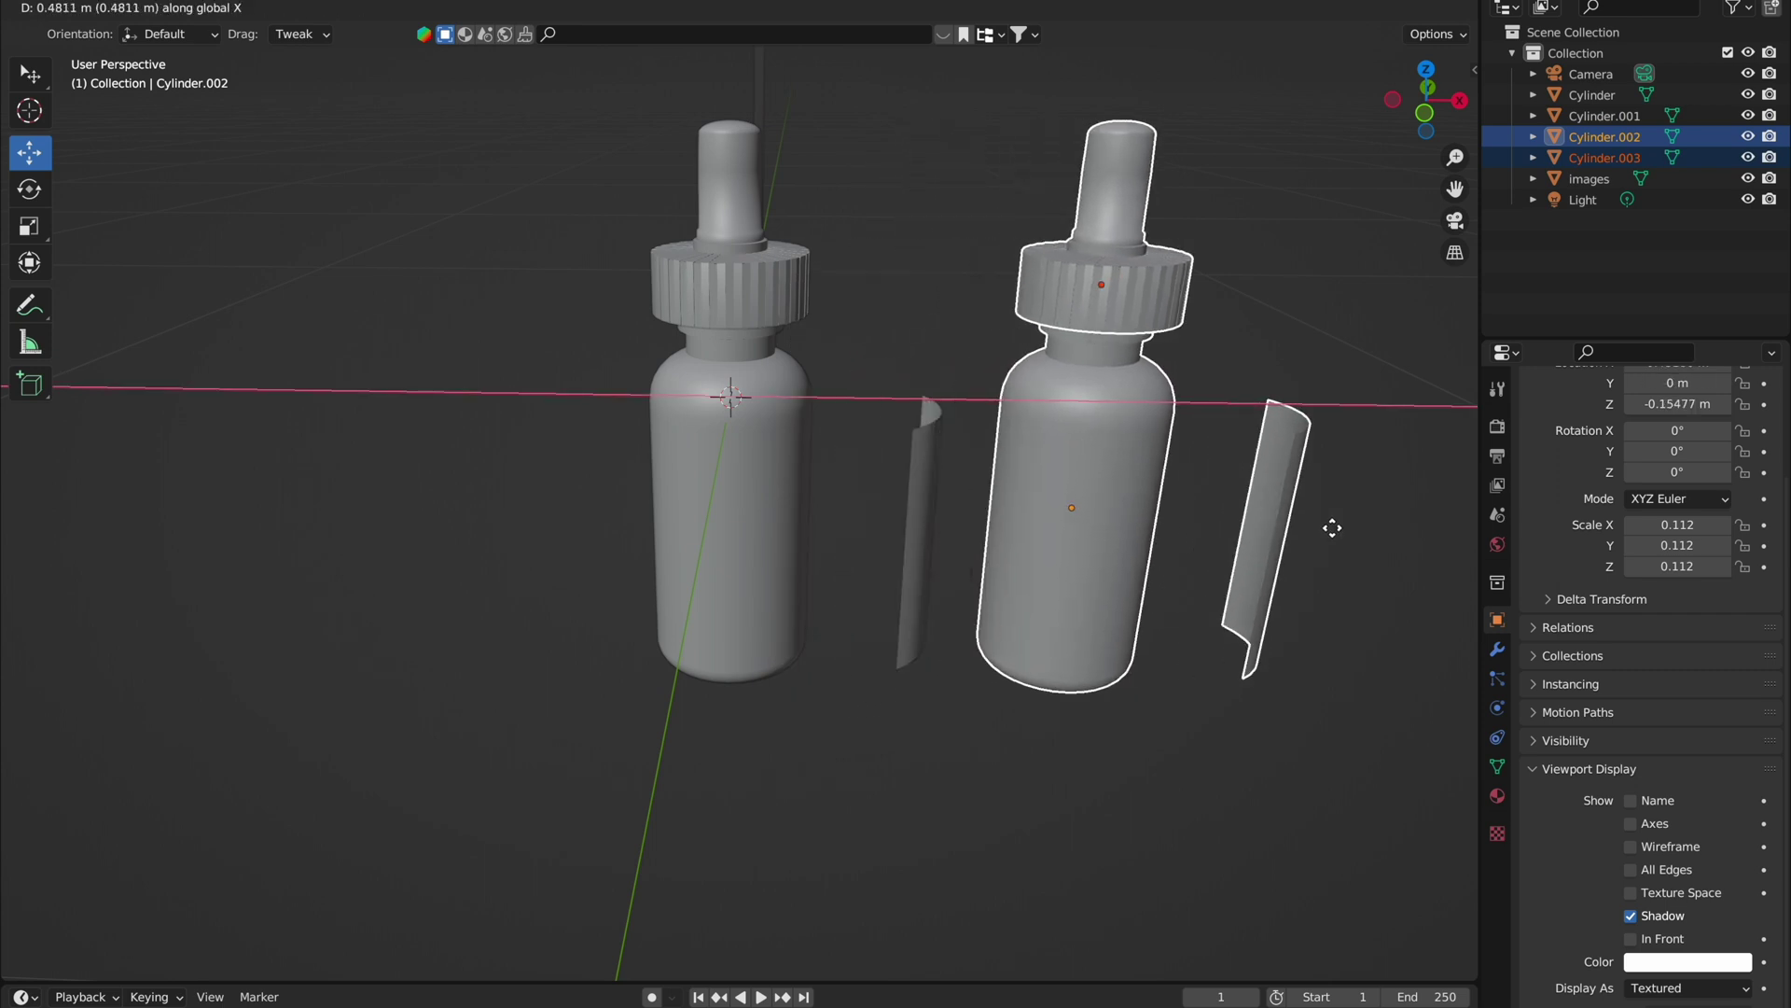
left_click(1332, 528)
left_click(933, 657)
key("Tab")
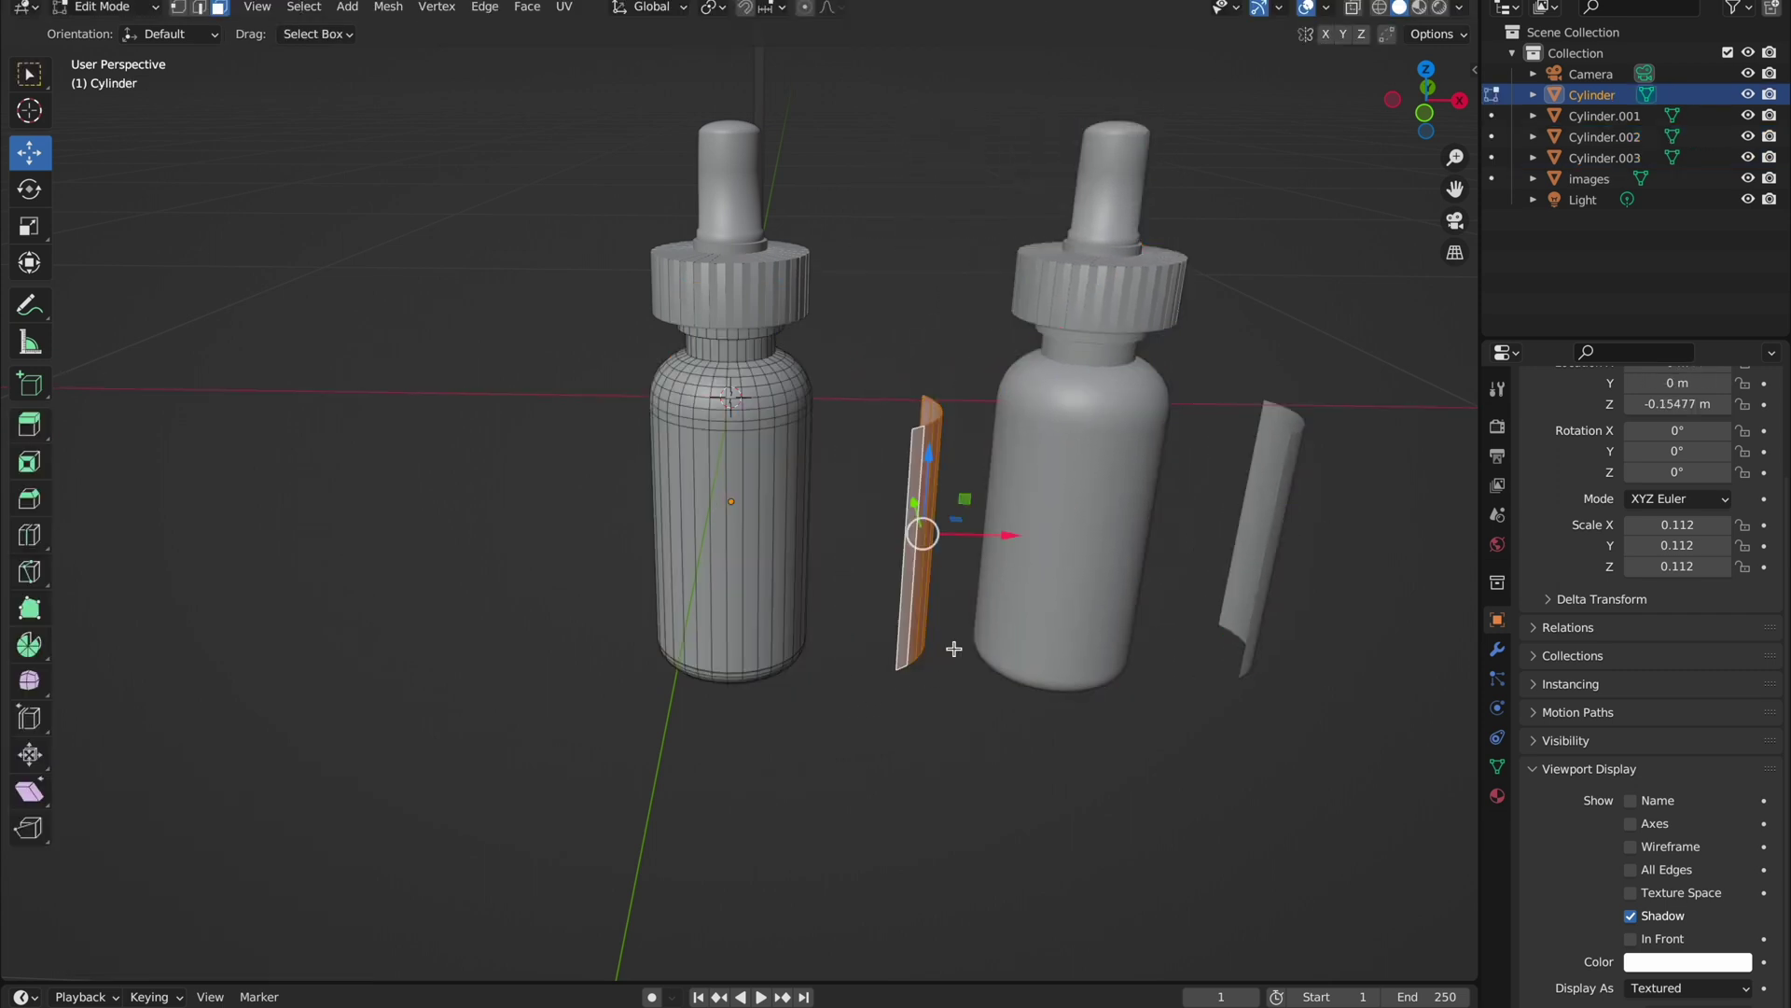
key("x")
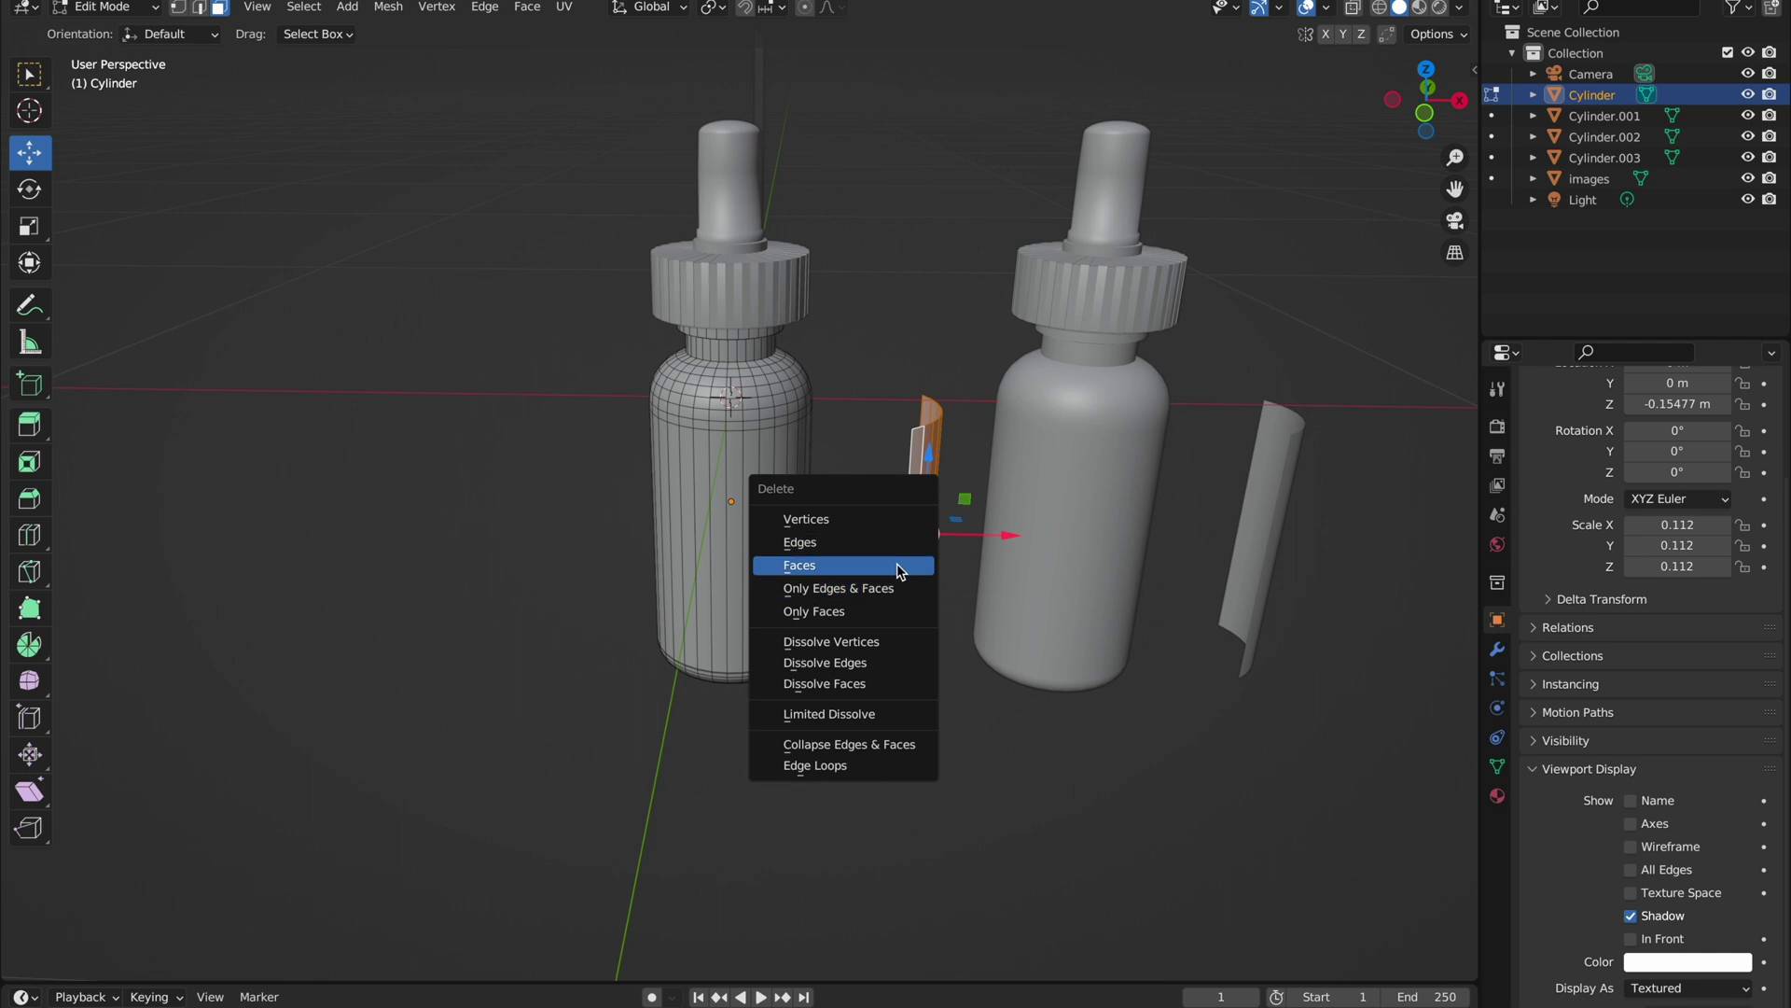
left_click(903, 557)
Step: Enter Edit Mode on the copied bottle and box-select its body faces
key("Tab")
left_click(1089, 464)
key("Tab")
left_click_drag(978, 104, 1167, 756)
key("x")
key("Escape")
Step: Delete the copy's body and cap-ring faces so only the label strip remains
left_click_drag(920, 57, 1139, 631)
key("x")
left_click(1139, 632)
left_click_drag(980, 140, 1179, 481)
key("x")
left_click(1179, 480)
key("x")
key("x")
scroll(1042, 748, "up", 4)
Step: Delete the copied dropper cap's faces
key("x")
left_click(1325, 872)
scroll(1009, 760, "down", 5)
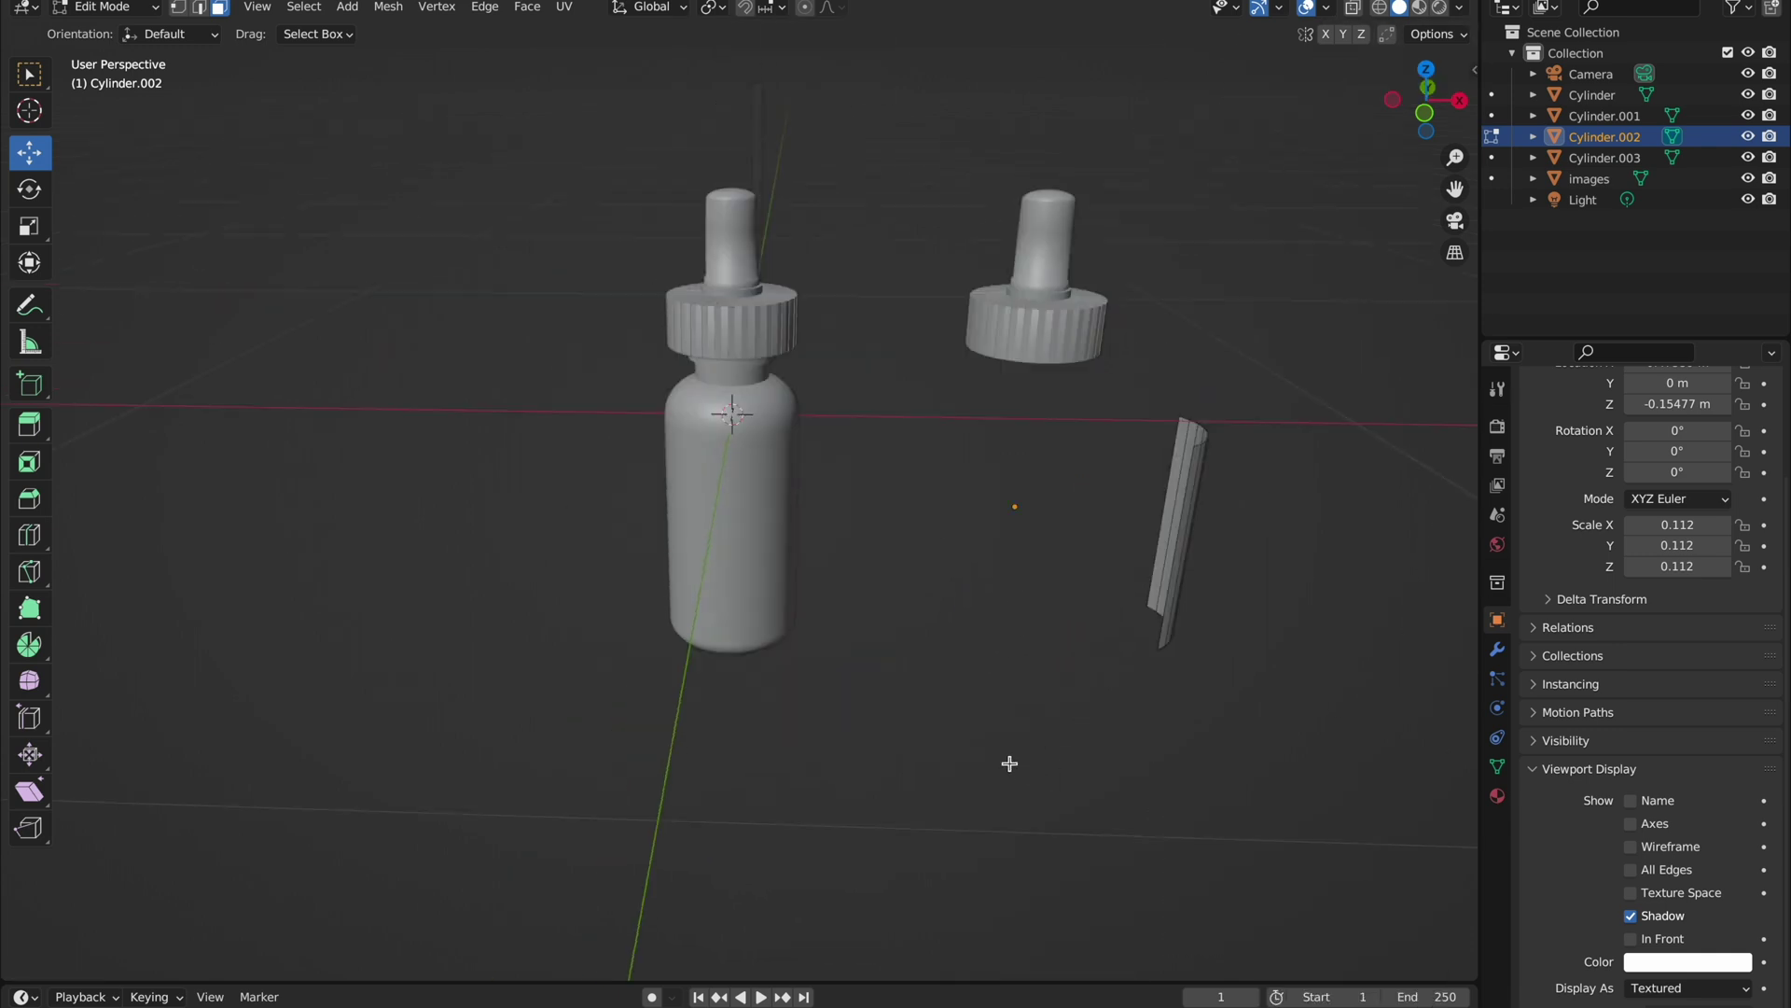
key("Tab")
left_click(1044, 259)
key("Tab")
left_click_drag(932, 136, 1179, 408)
key("x")
left_click(1178, 388)
left_click_drag(843, 32, 1172, 355)
left_click_drag(920, 71, 1240, 420)
key("x")
left_click(1149, 383)
Step: Clear the leftover cap geometry from the copy and return to Object Mode
scroll(1099, 417, "up", 3)
scroll(986, 322, "down", 3)
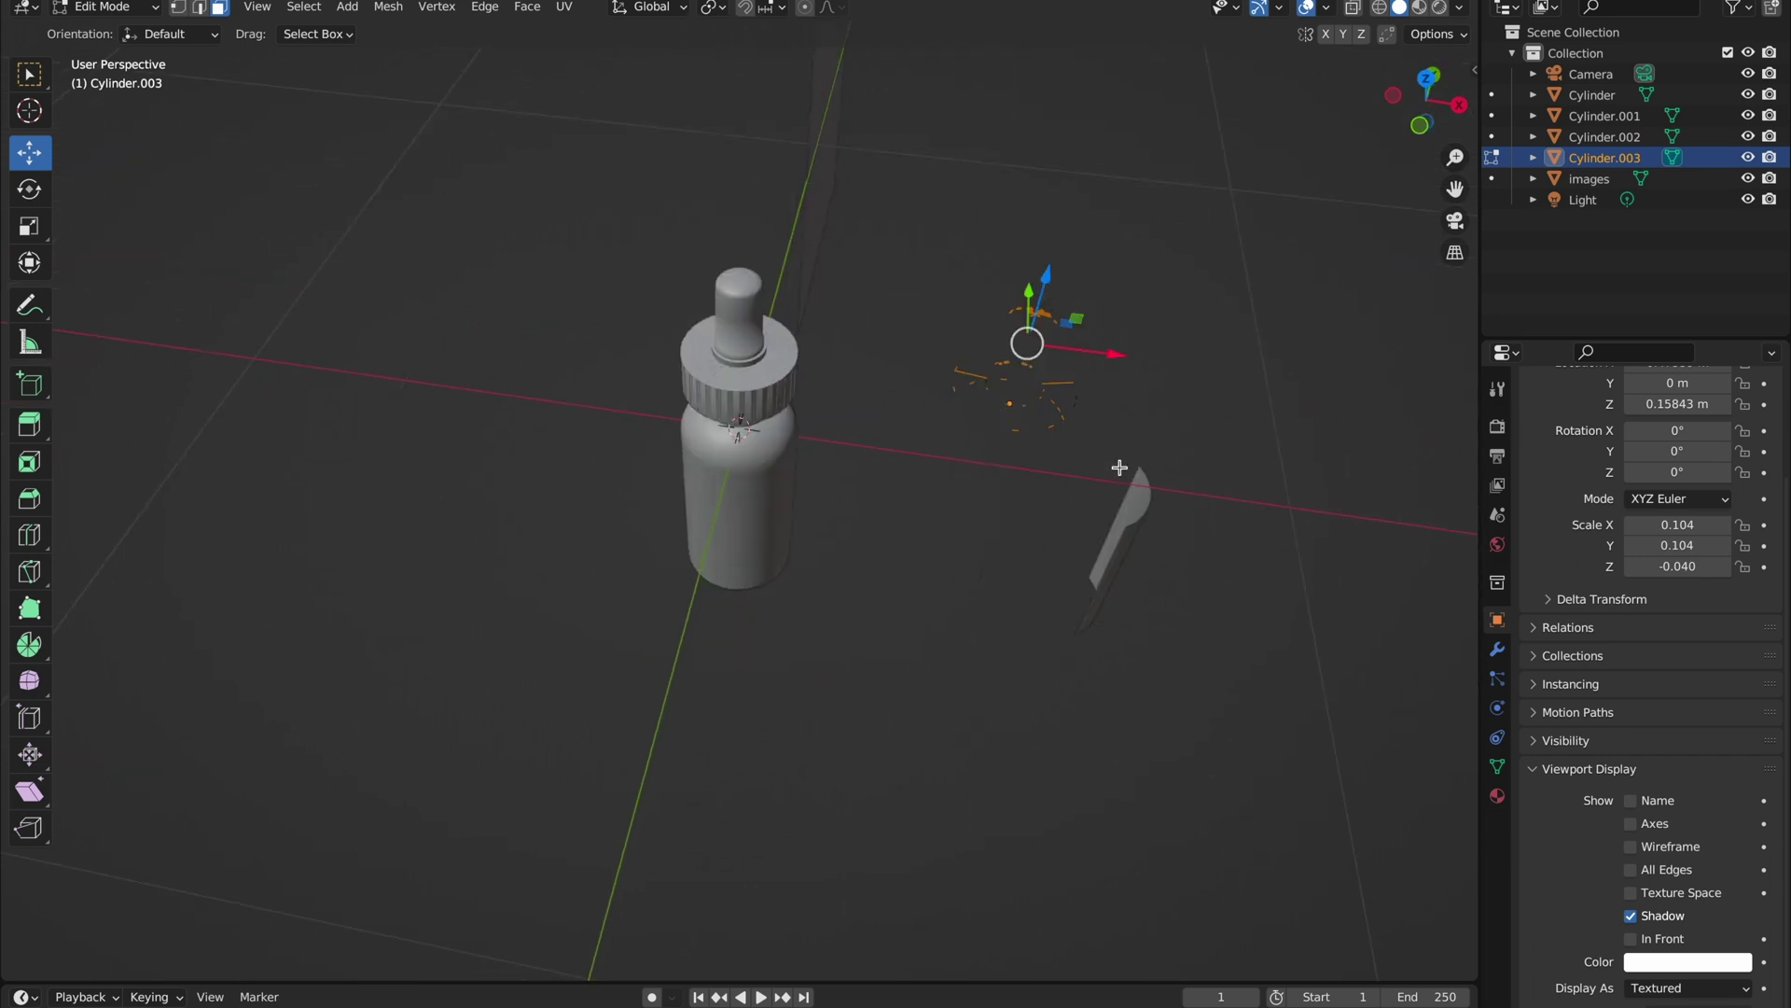
key("x")
left_click(1123, 416)
scroll(1061, 528, "up", 3)
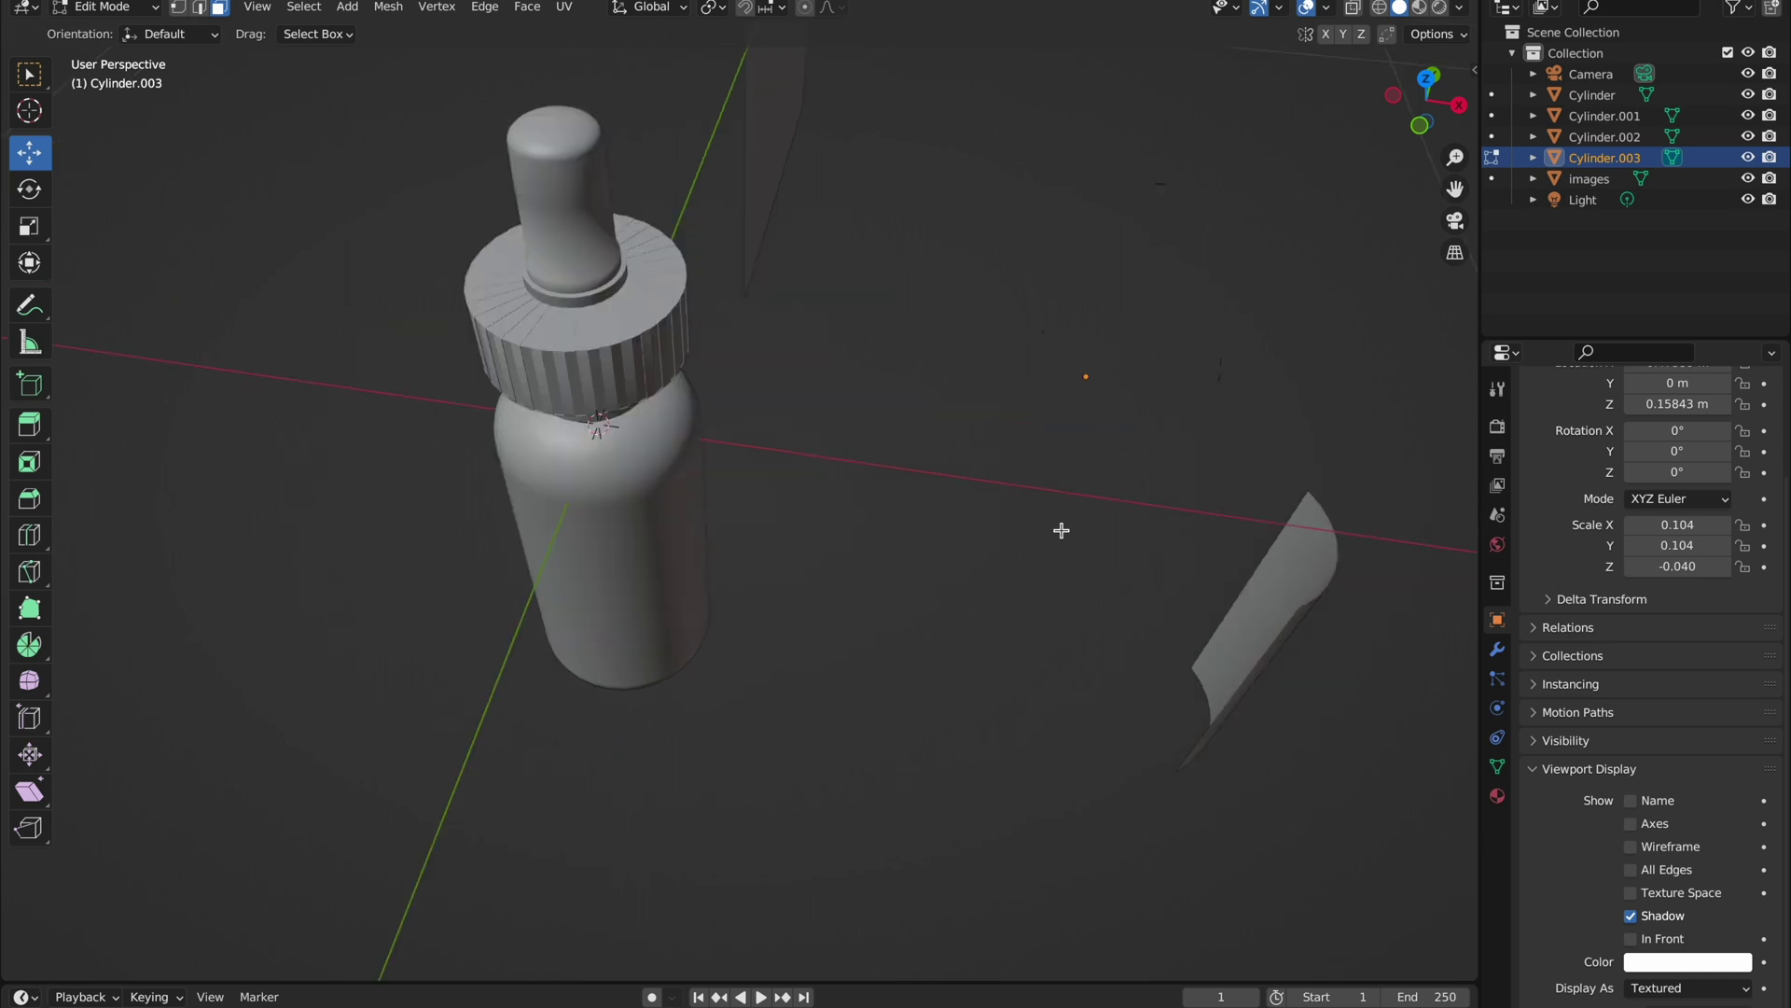
left_click_drag(894, 125, 1118, 563)
key("x")
left_click(1000, 501)
scroll(1252, 189, "up", 3)
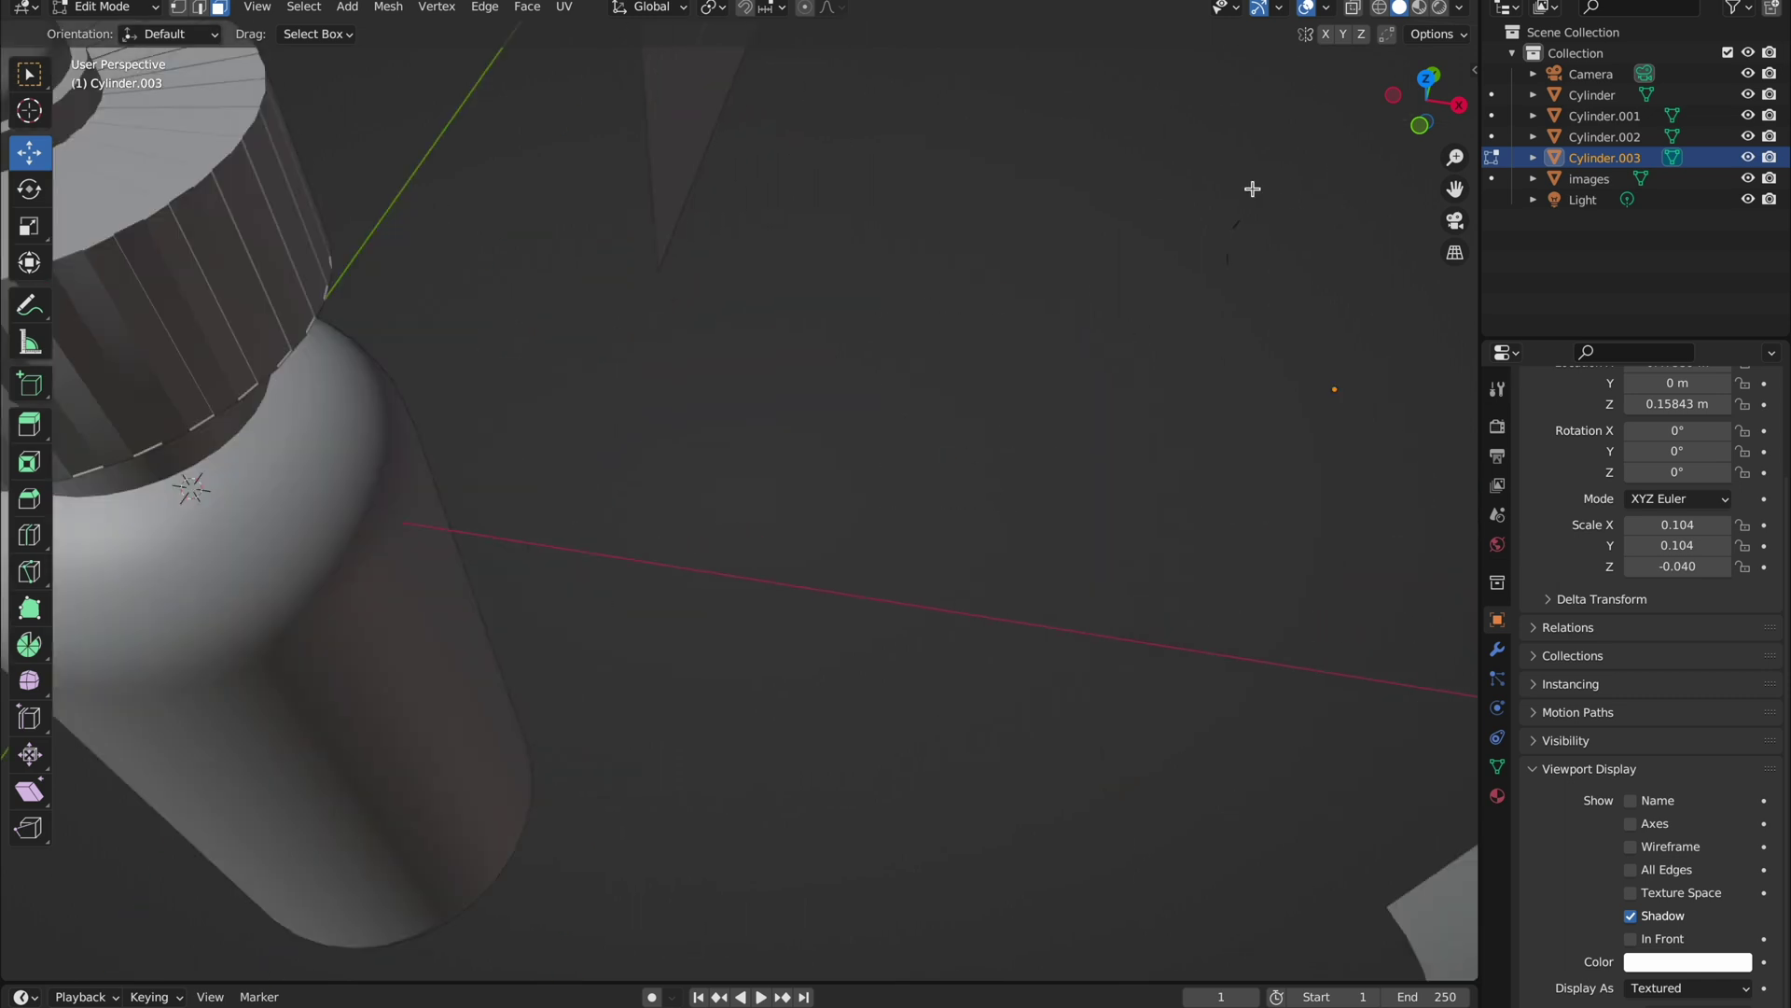
scroll(1315, 299, "down", 5)
key("Tab")
Step: Select the copied label strip and slide it next to the bottle in top view
left_click(960, 557)
middle_click_drag(959, 558, 1265, 702)
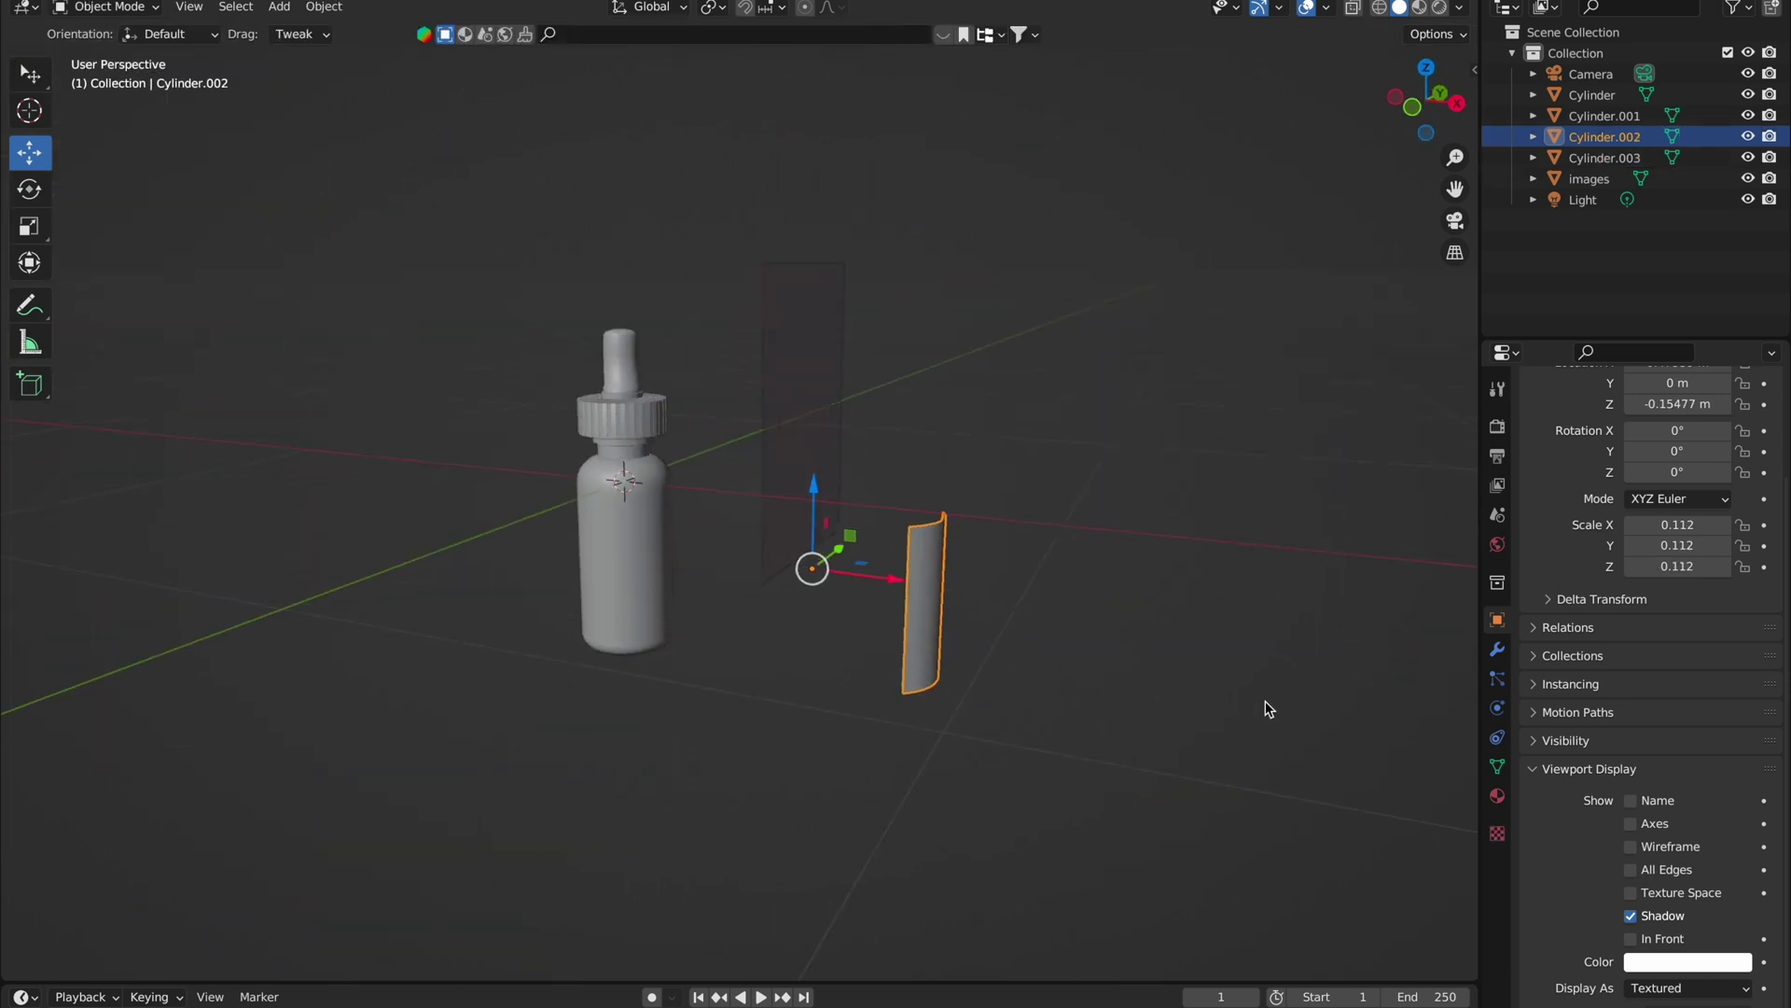
key("KP_7")
middle_click_drag(835, 424, 911, 607)
left_click_drag(1021, 576, 481, 598)
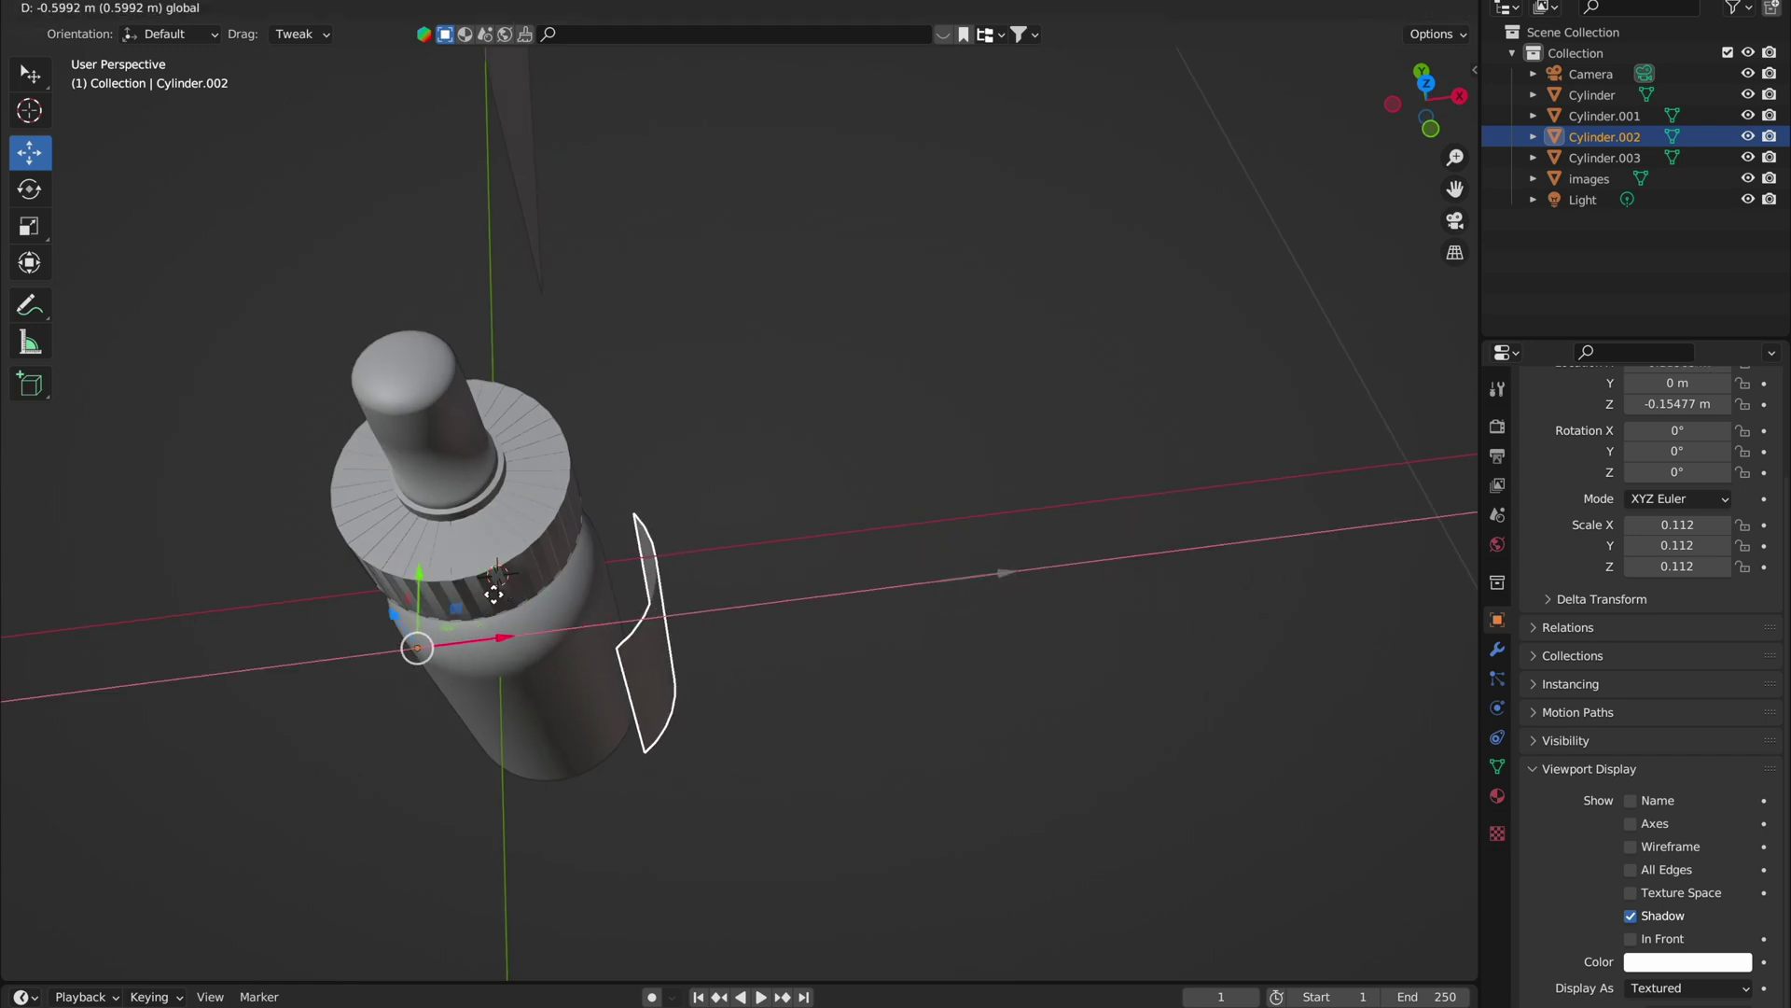
Step: Reposition the label strip so it hugs the bottle, checking from several angles
middle_click_drag(481, 597, 563, 473)
scroll(564, 473, "up", 4)
mouse_move(668, 800)
middle_mouse_down()
mouse_move(960, 652)
mouse_move(201, 739)
middle_mouse_up()
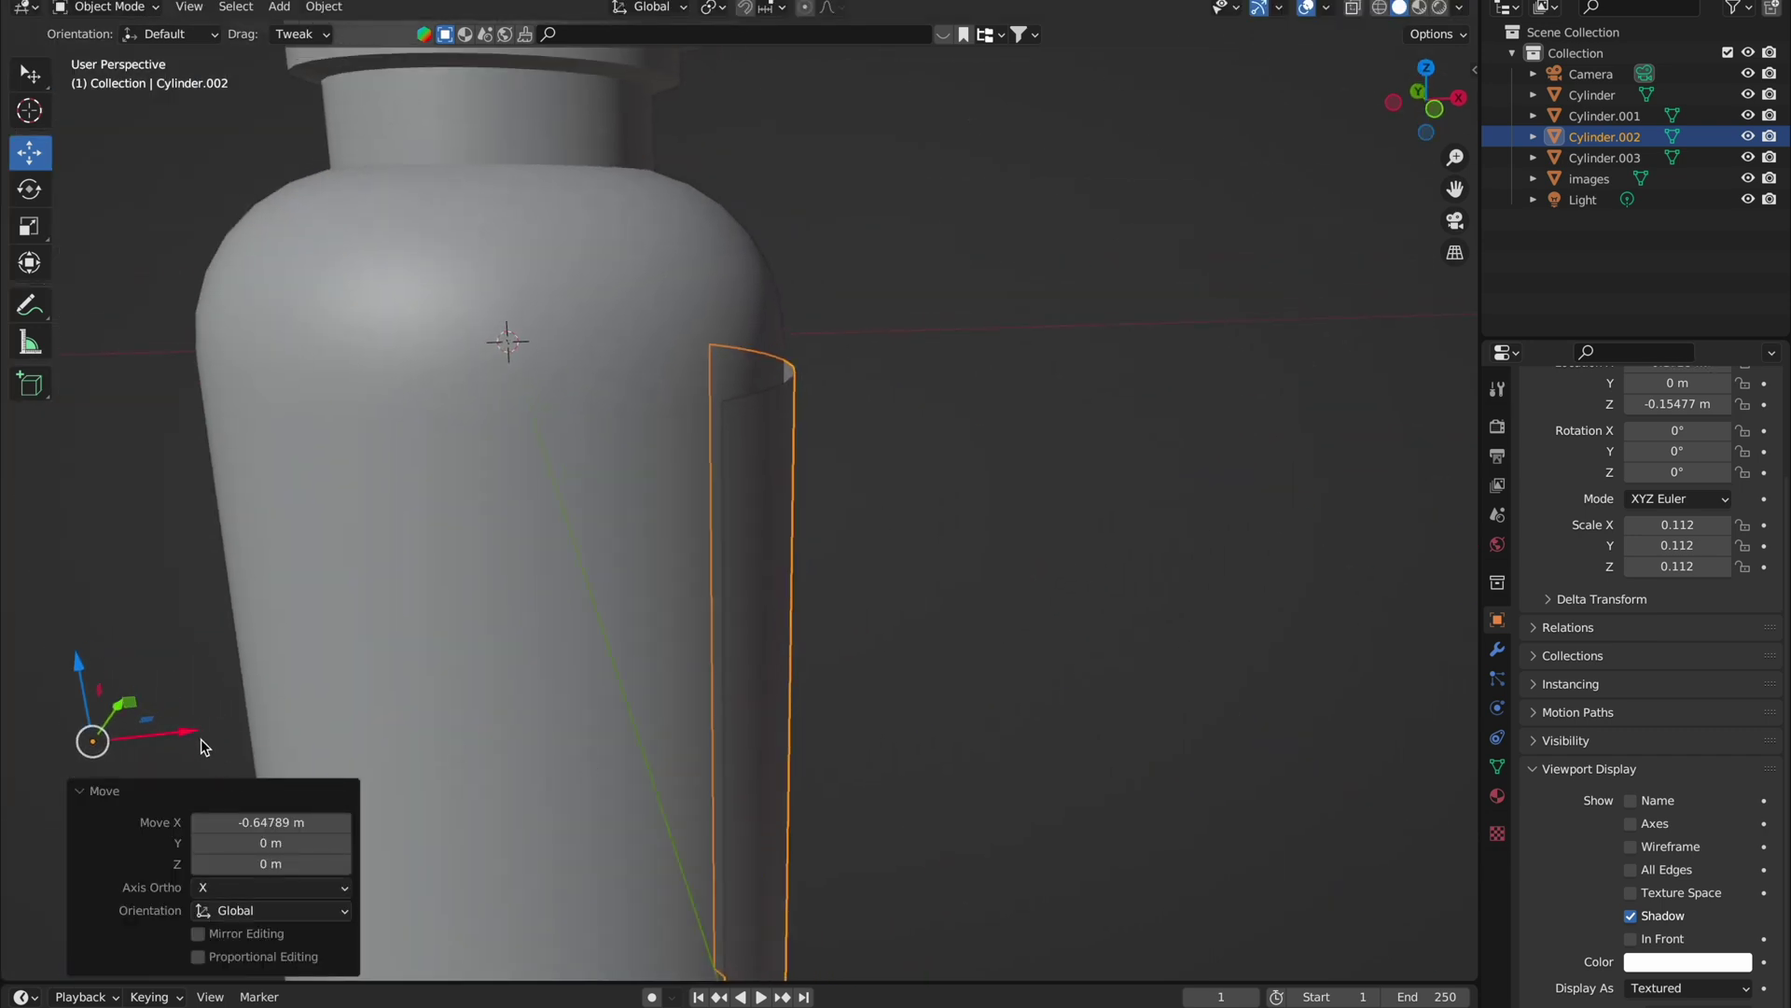
key("g")
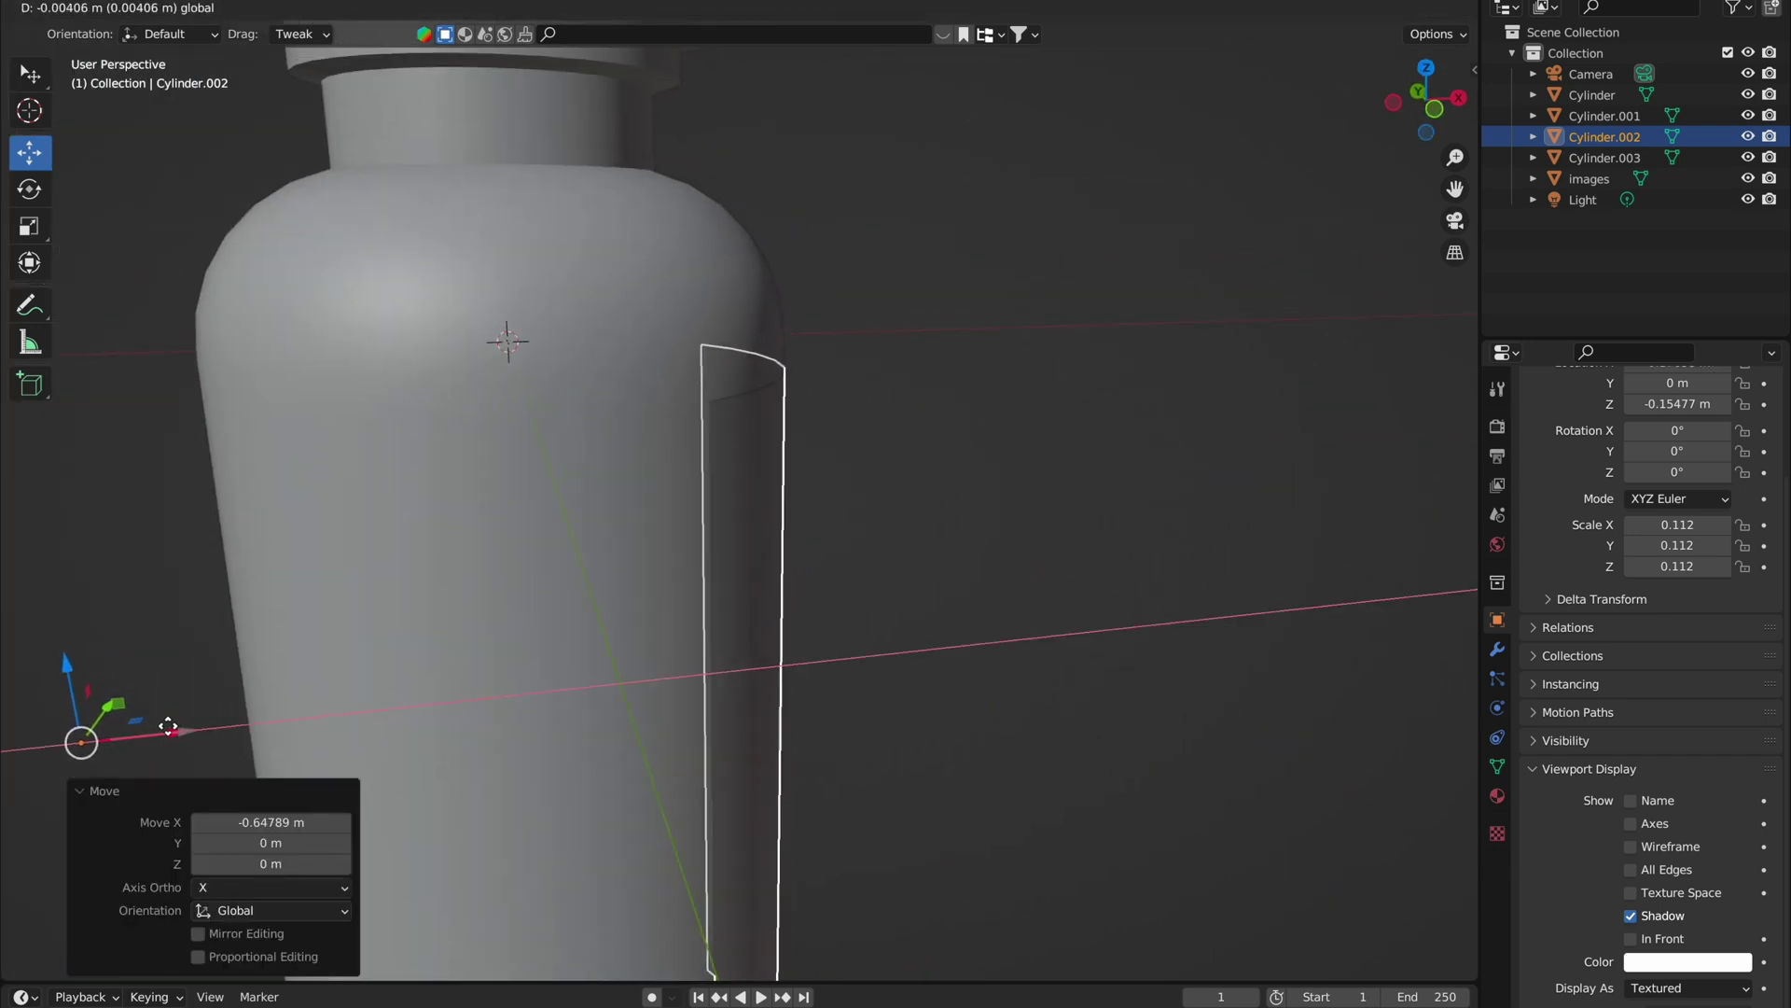
left_click(168, 726)
mouse_move(168, 727)
middle_mouse_down()
mouse_move(840, 500)
mouse_move(848, 344)
middle_mouse_up()
scroll(848, 344, "down", 5)
mouse_move(512, 432)
middle_mouse_down()
mouse_move(683, 558)
mouse_move(653, 523)
middle_mouse_up()
Step: Switch to Material Preview in the Shading workspace and add a new material to the bottle
key("z")
key("ctrl+Page_Down")
scroll(884, 345, "up", 3)
scroll(855, 575, "up", 3)
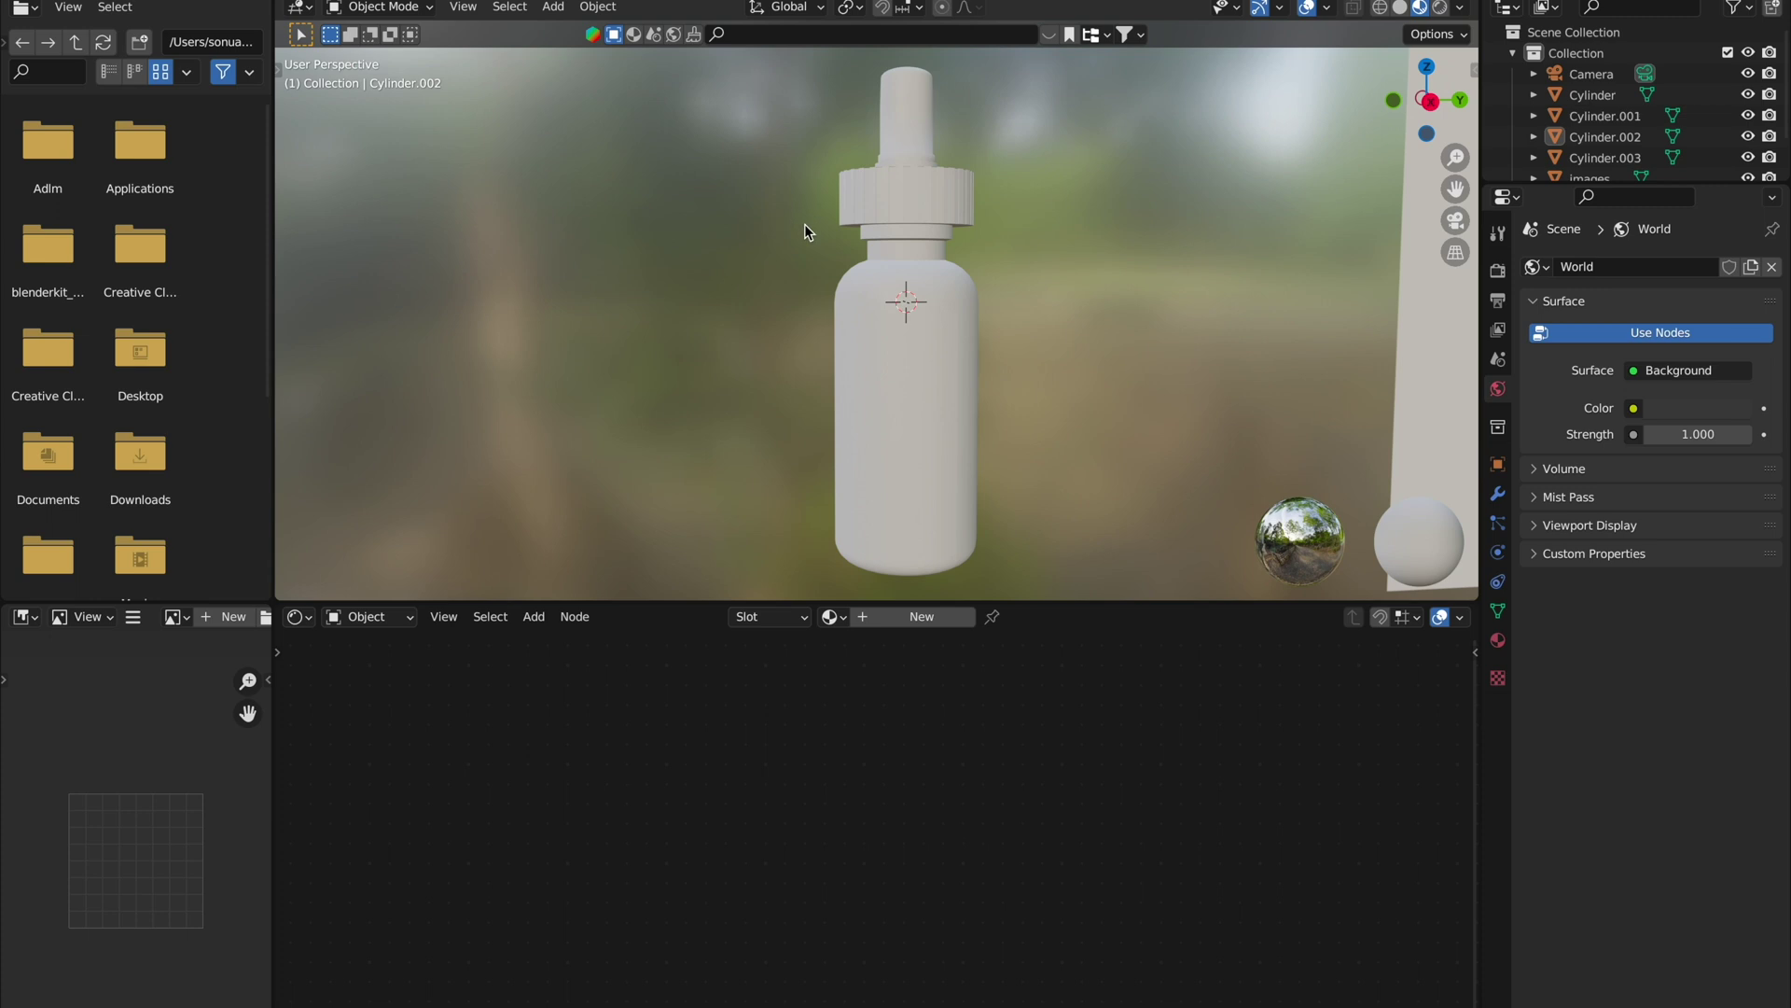
left_click(940, 617)
Step: Give the bottle a dark brown base colour and full transmission for amber glass
left_click(931, 718)
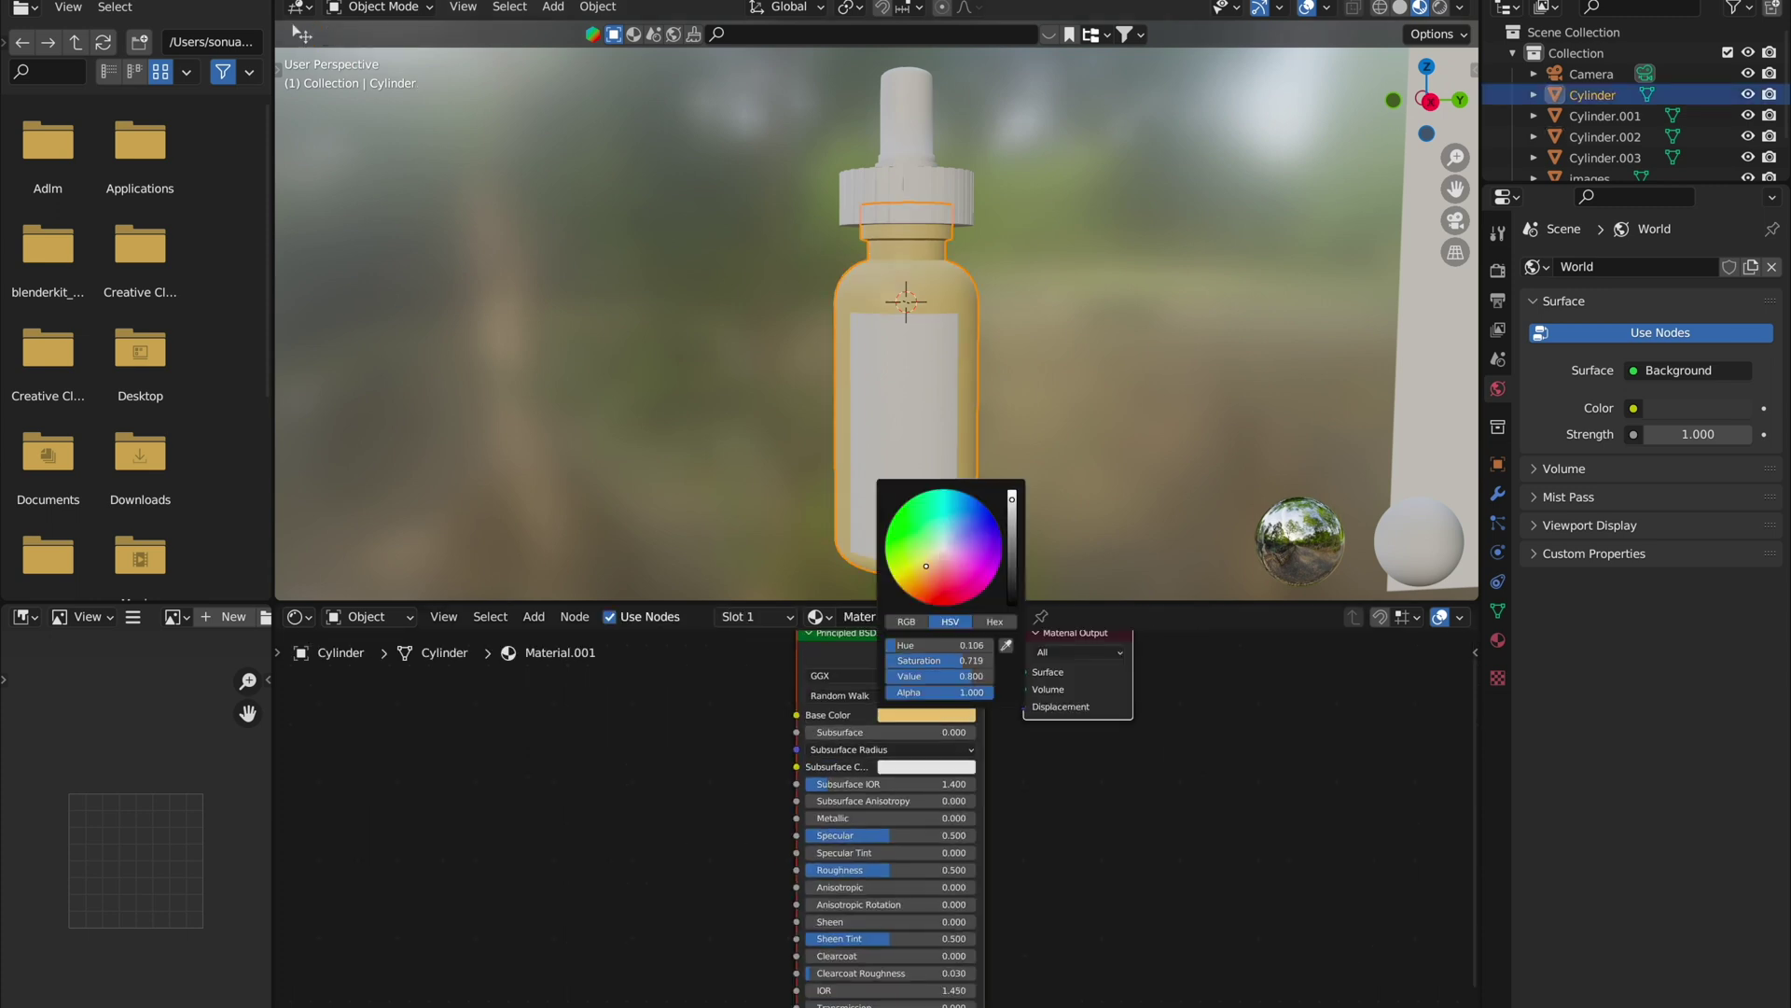
left_click_drag(937, 559, 922, 587)
mouse_move(1003, 522)
left_mouse_down()
mouse_move(1009, 541)
mouse_move(924, 583)
left_mouse_up()
middle_click_drag(827, 1006, 840, 970)
left_click_drag(839, 970, 1003, 933)
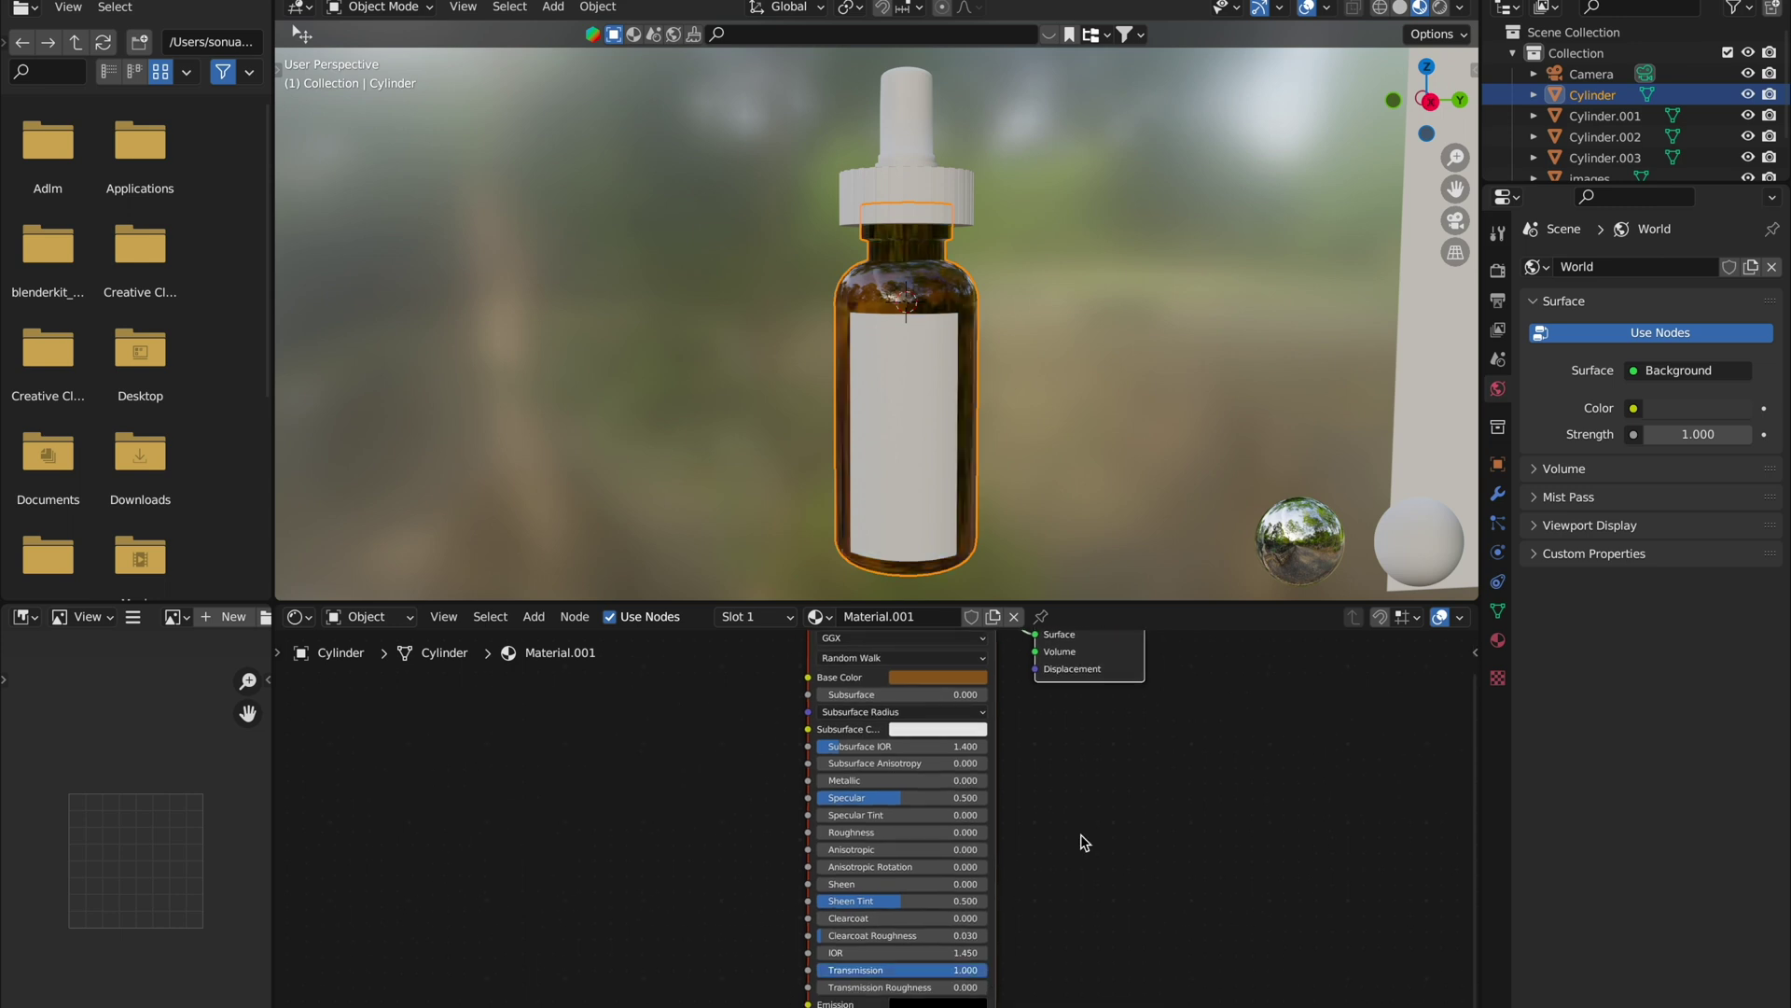
middle_click_drag(1055, 795, 1036, 838)
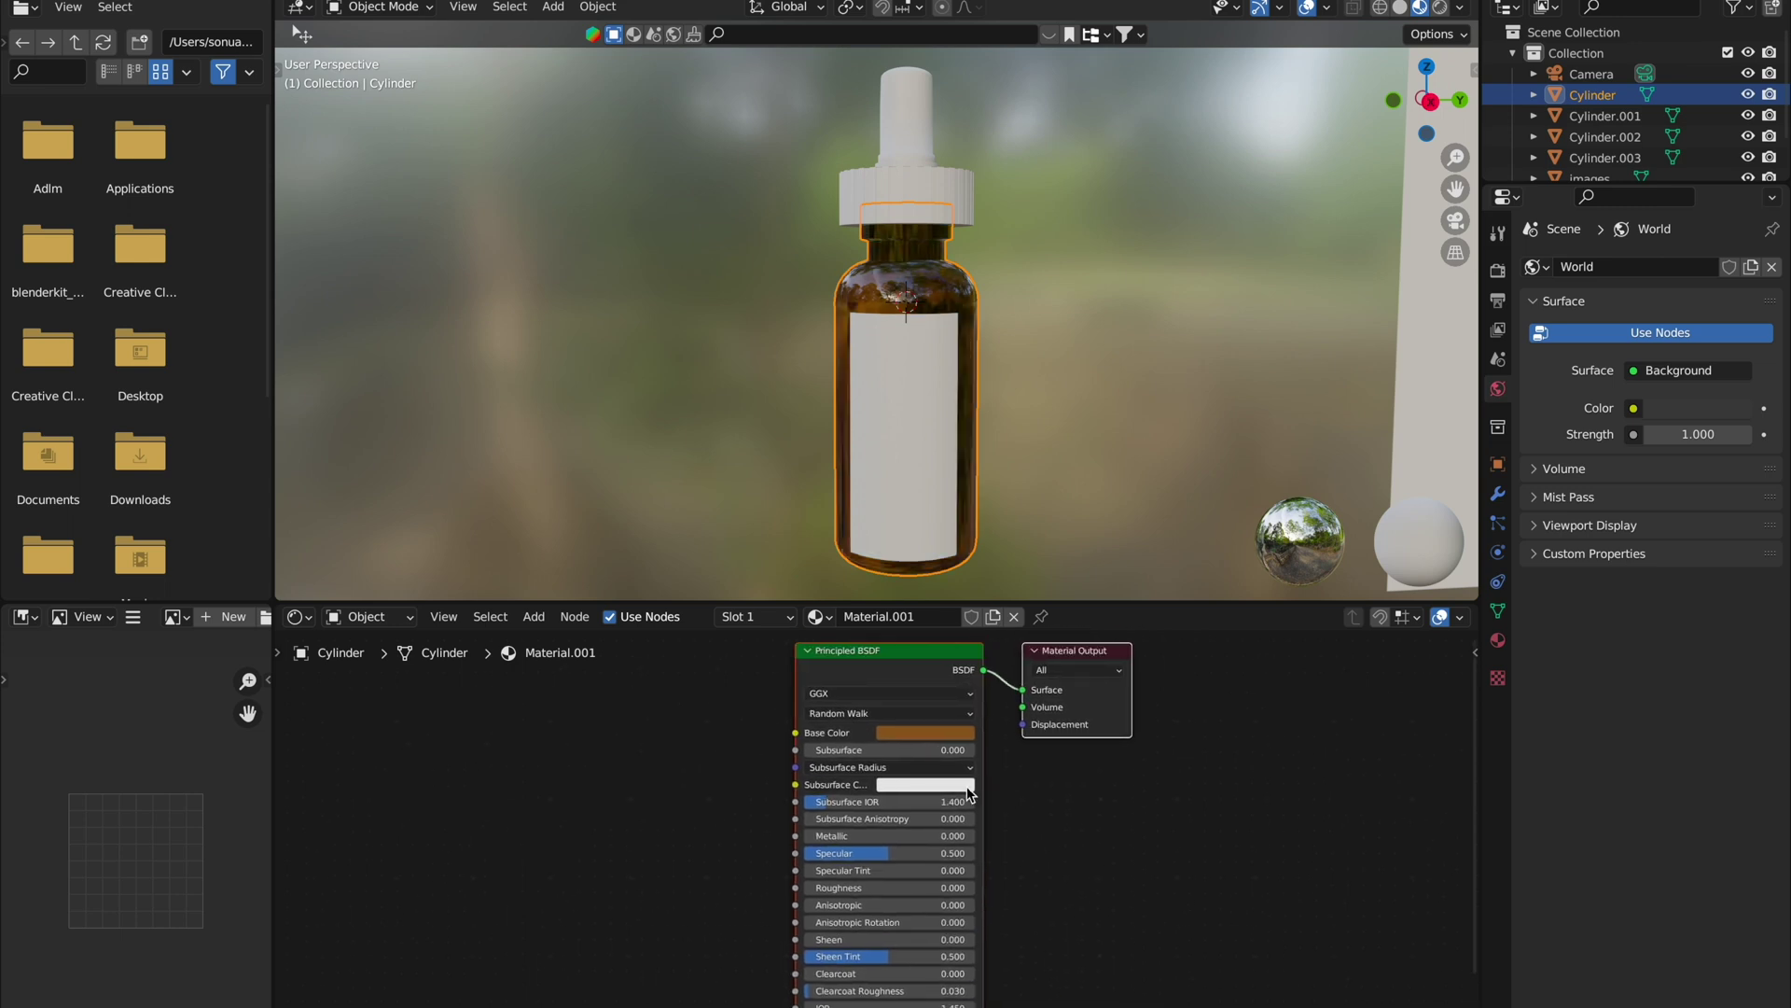
Step: Add a new material to the dropper cap with a darker grey base colour
left_click(902, 129)
left_click(887, 617)
left_click(925, 732)
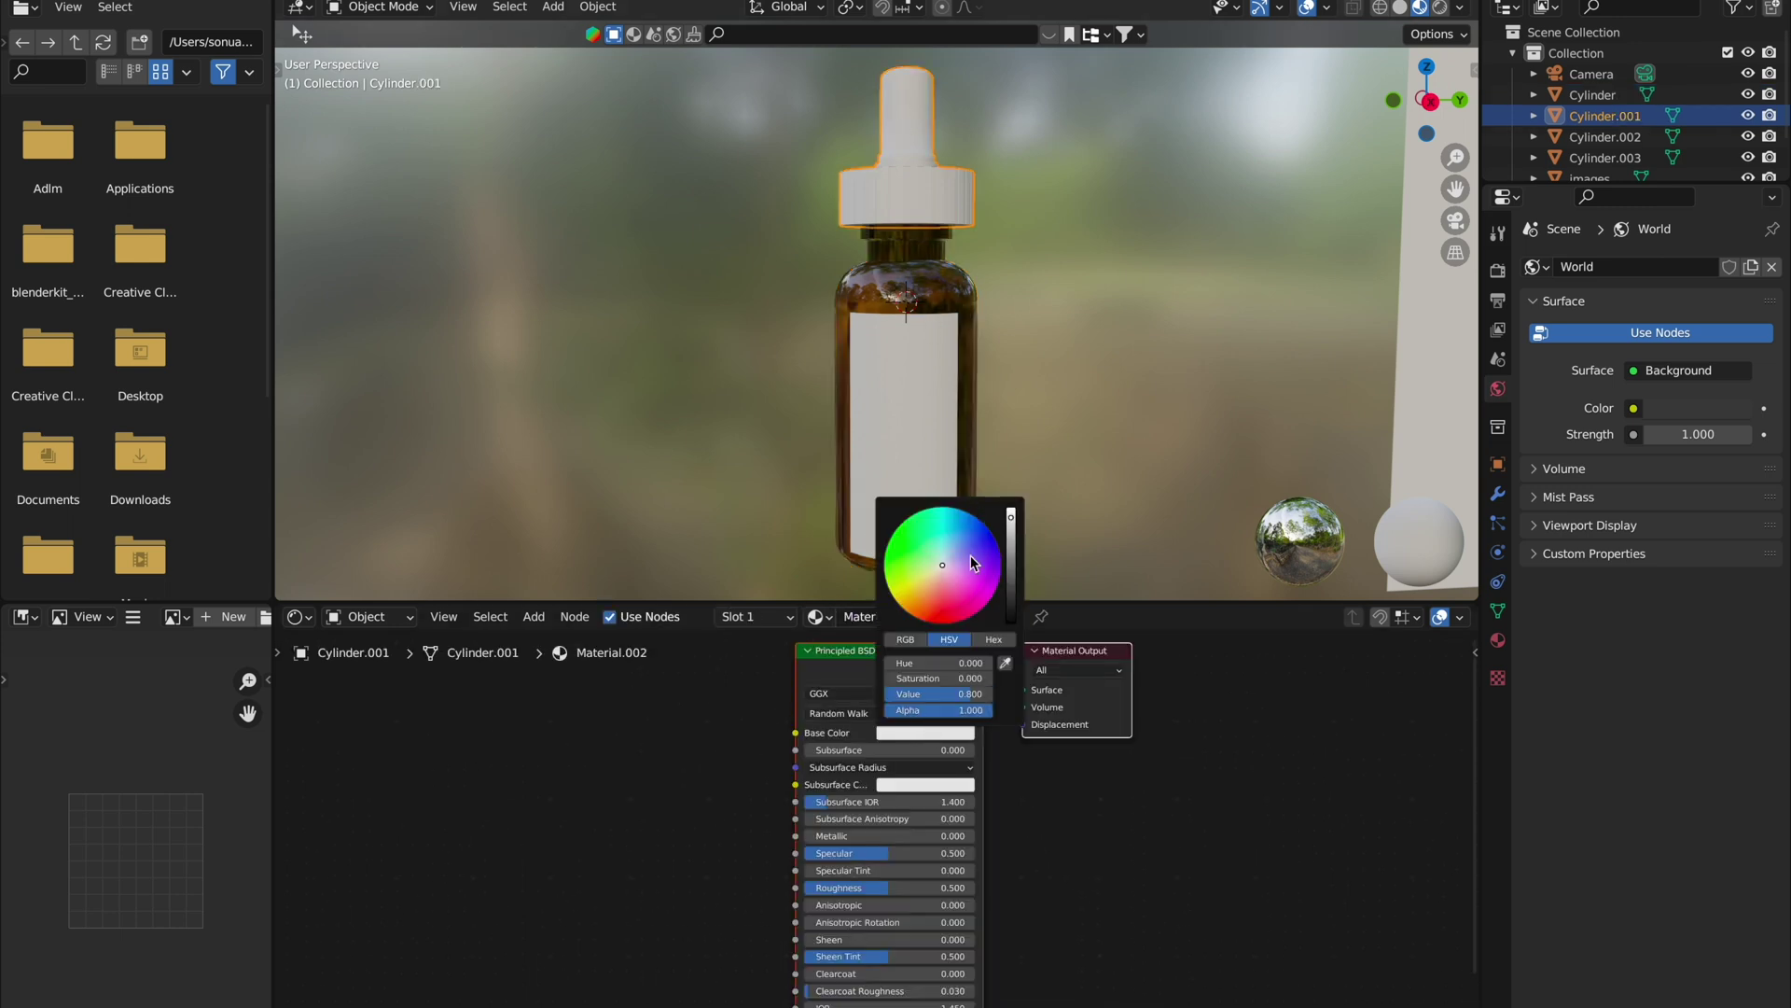
left_click_drag(1010, 516, 1011, 549)
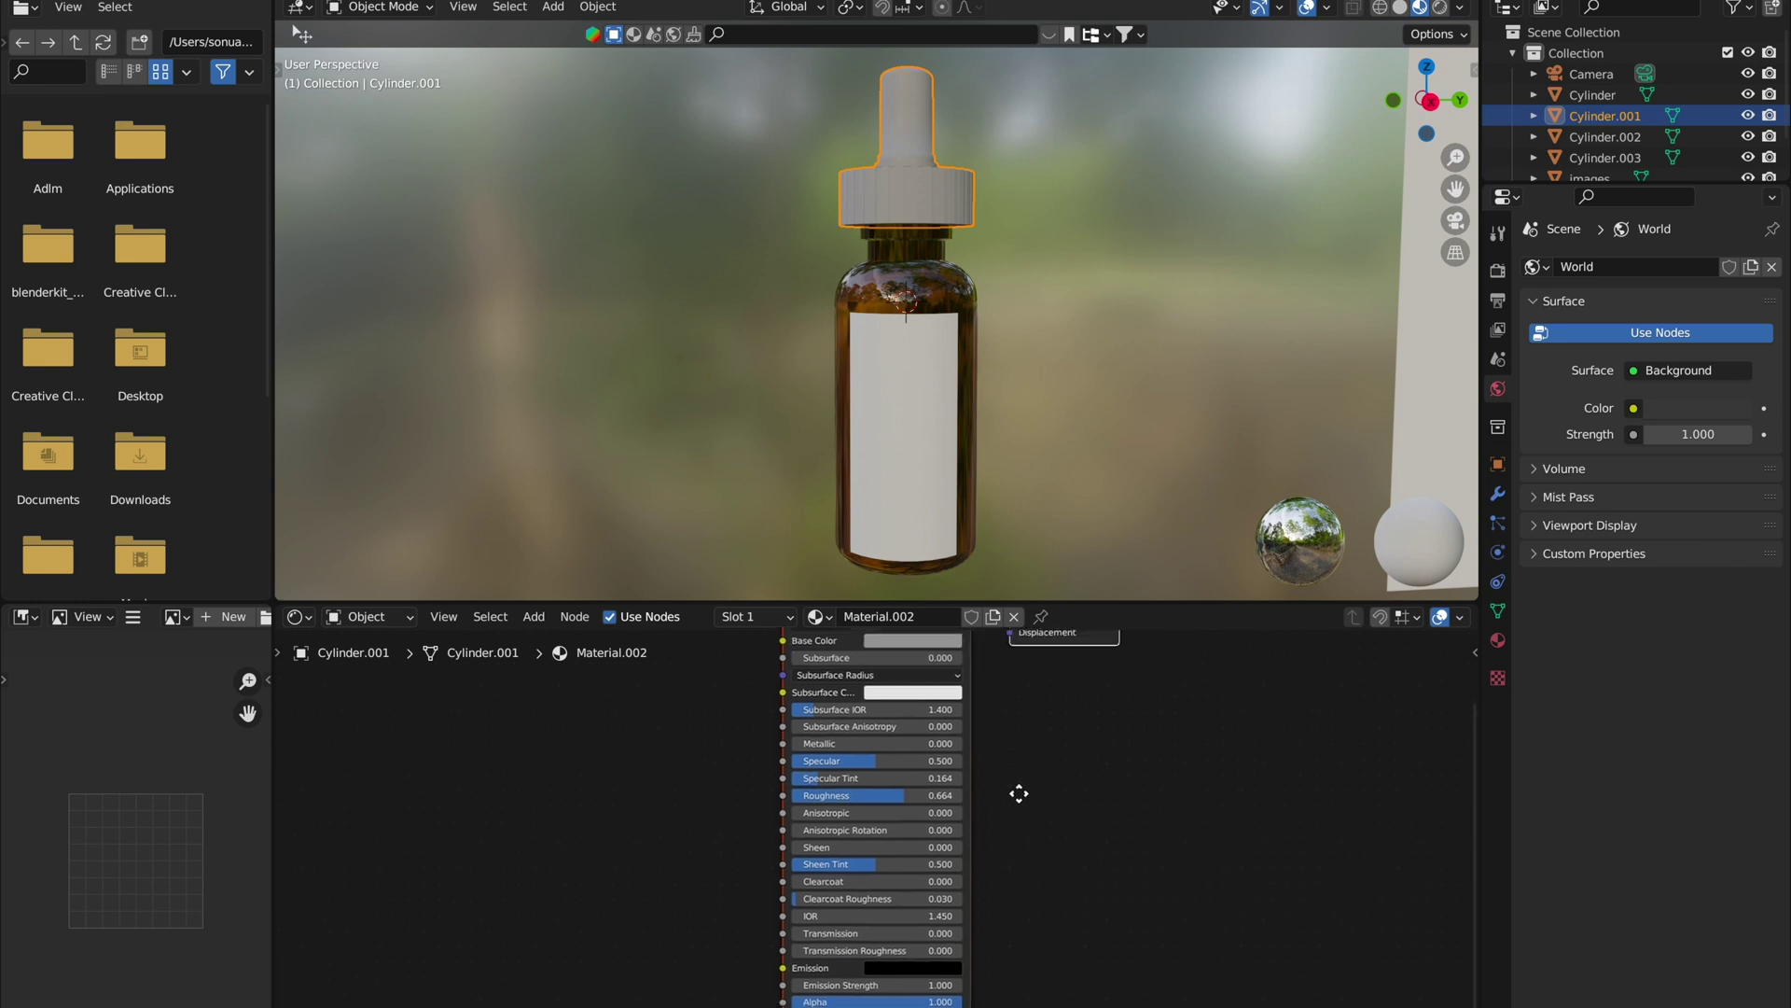
middle_click_drag(1026, 448, 989, 439)
left_click(919, 420)
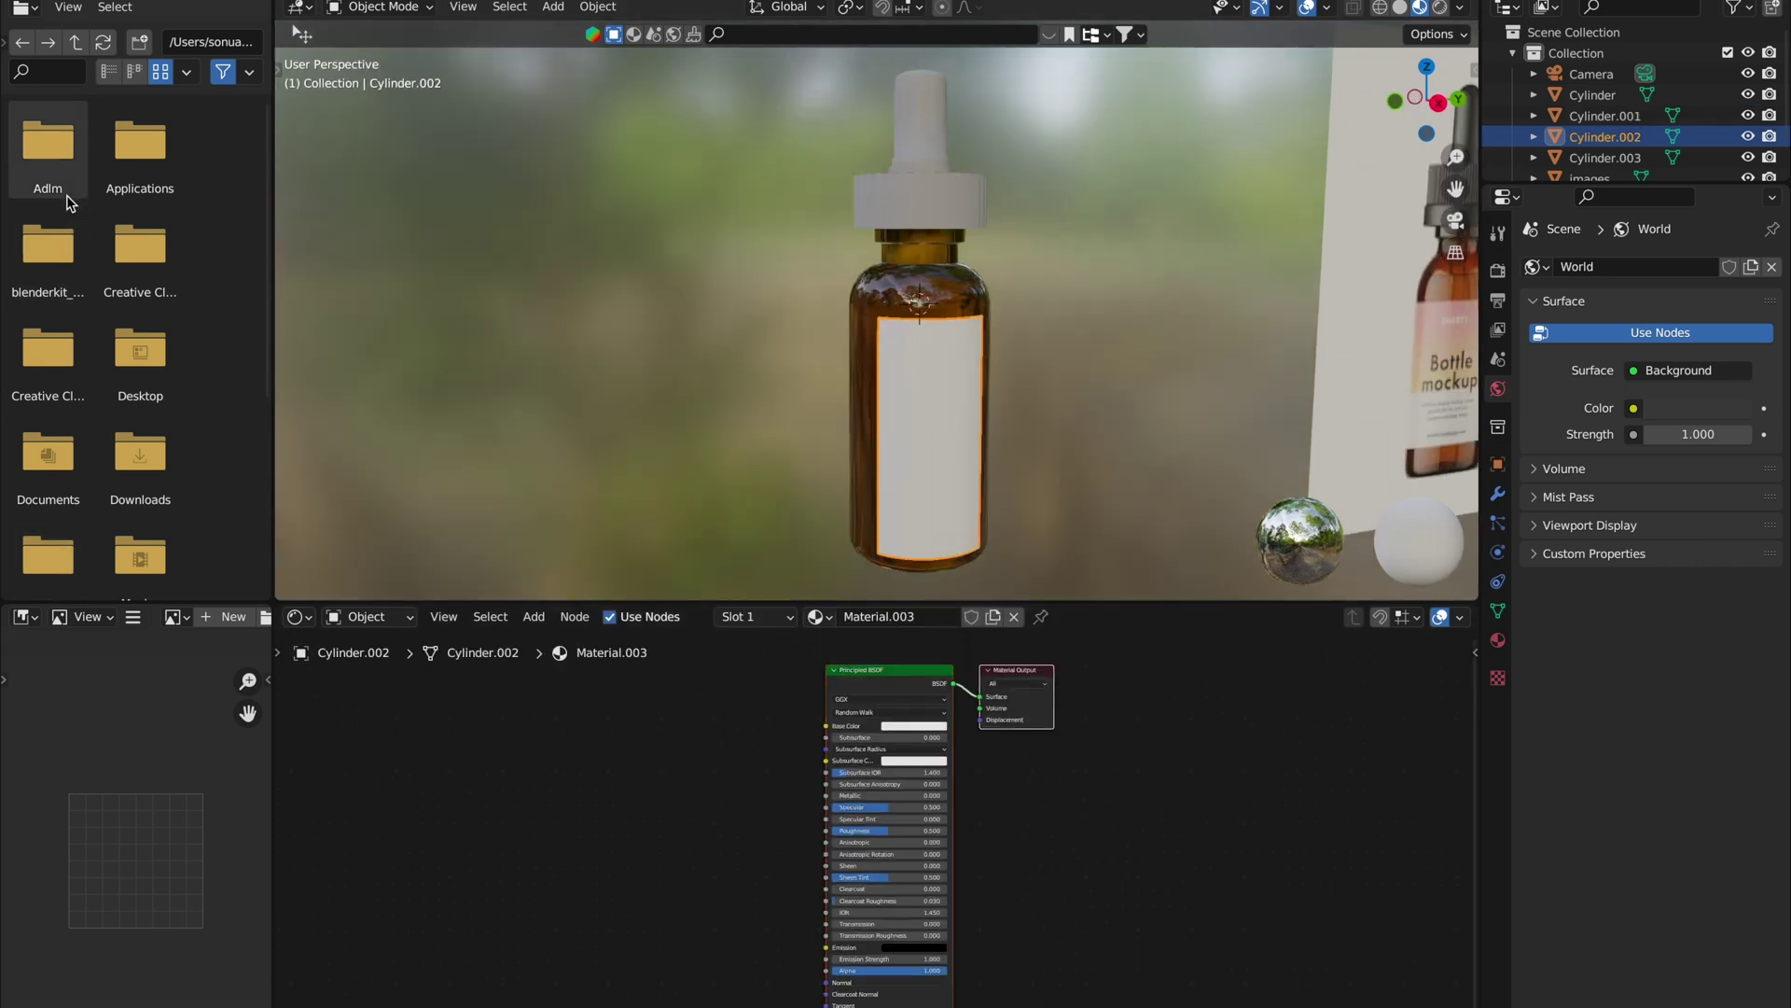
Step: Add Sarivadyasav-Label-450-SIDE-Panel.png from the medicene folder as a texture wired to Base Color
scroll(67, 202, "down", 3)
scroll(56, 292, "down", 3)
scroll(74, 280, "down", 5)
scroll(108, 187, "up", 10)
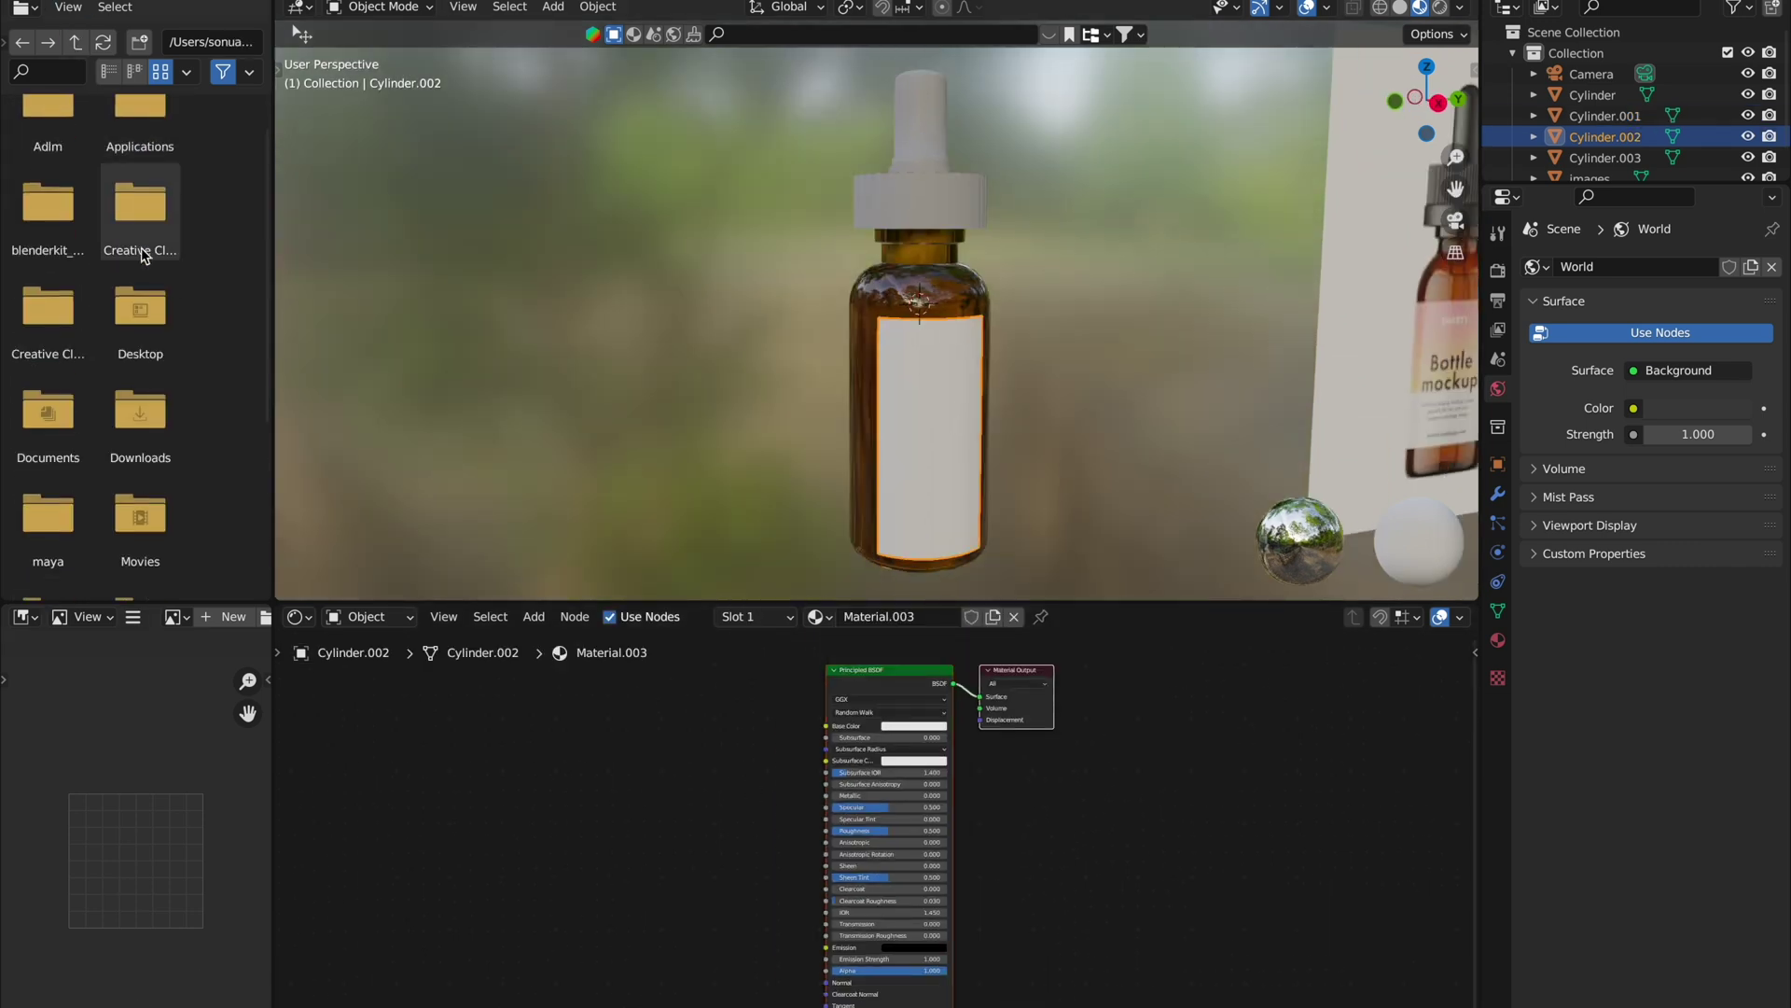
scroll(103, 280, "down", 1)
double_click(48, 347)
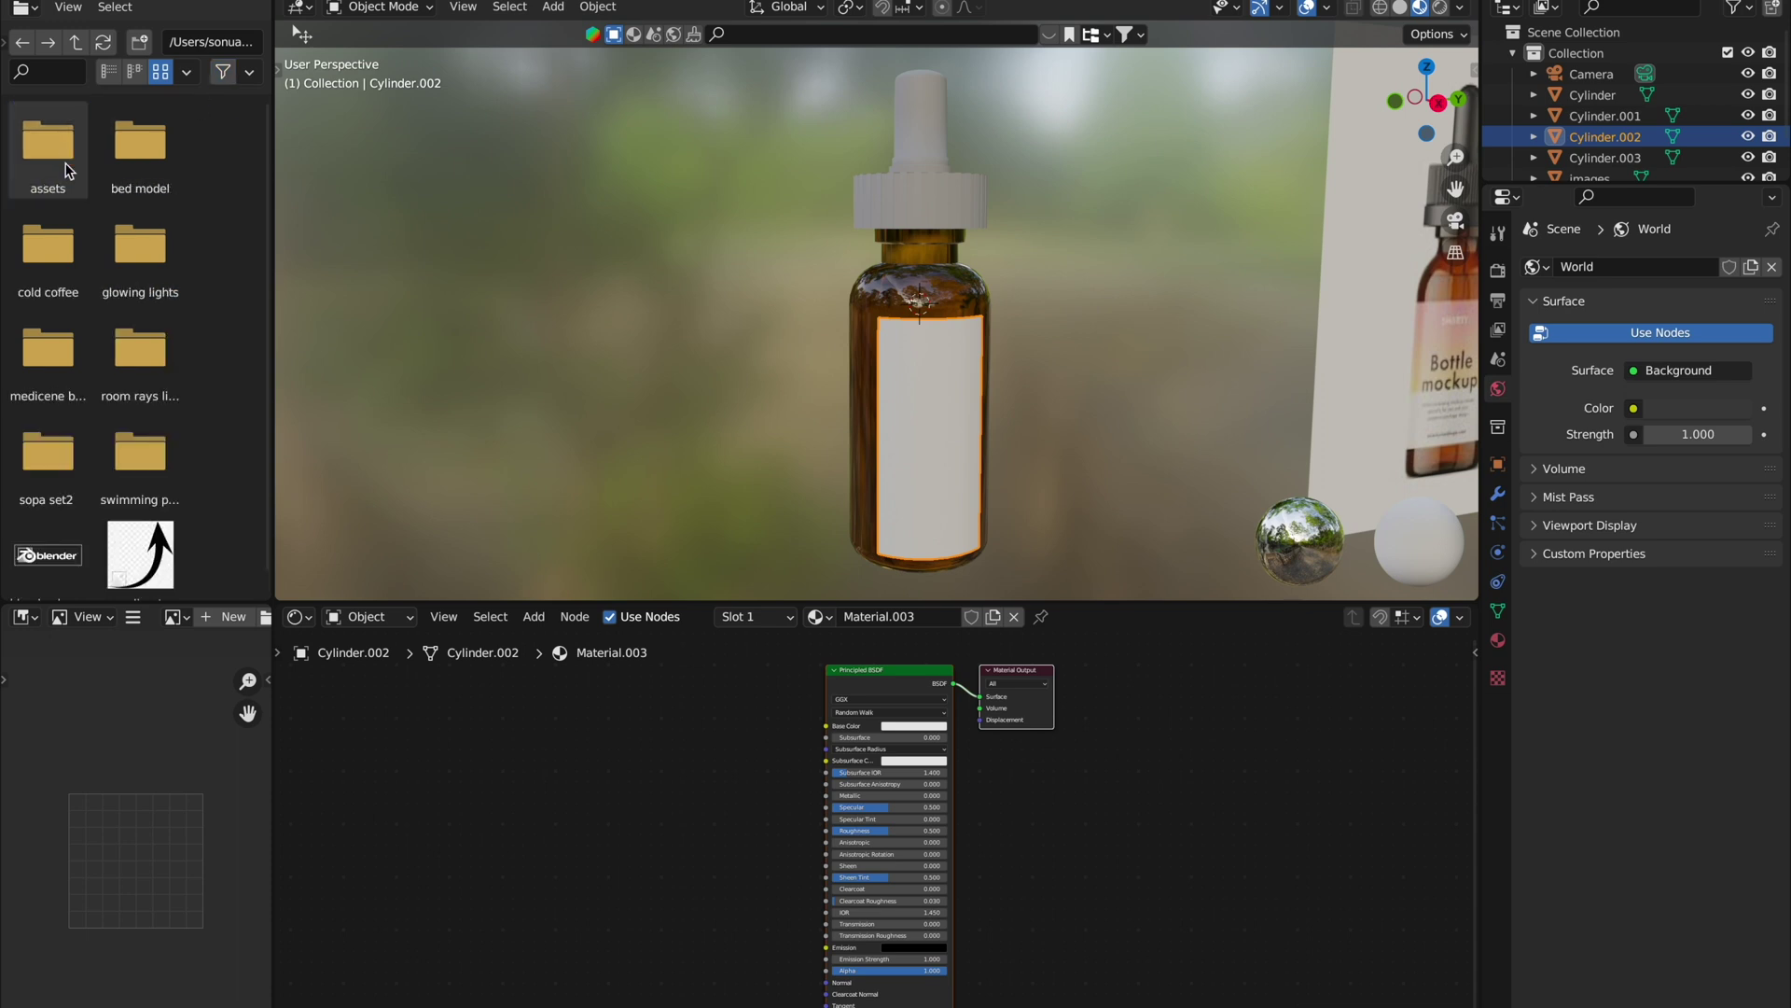
double_click(49, 347)
left_click_drag(140, 140, 657, 840)
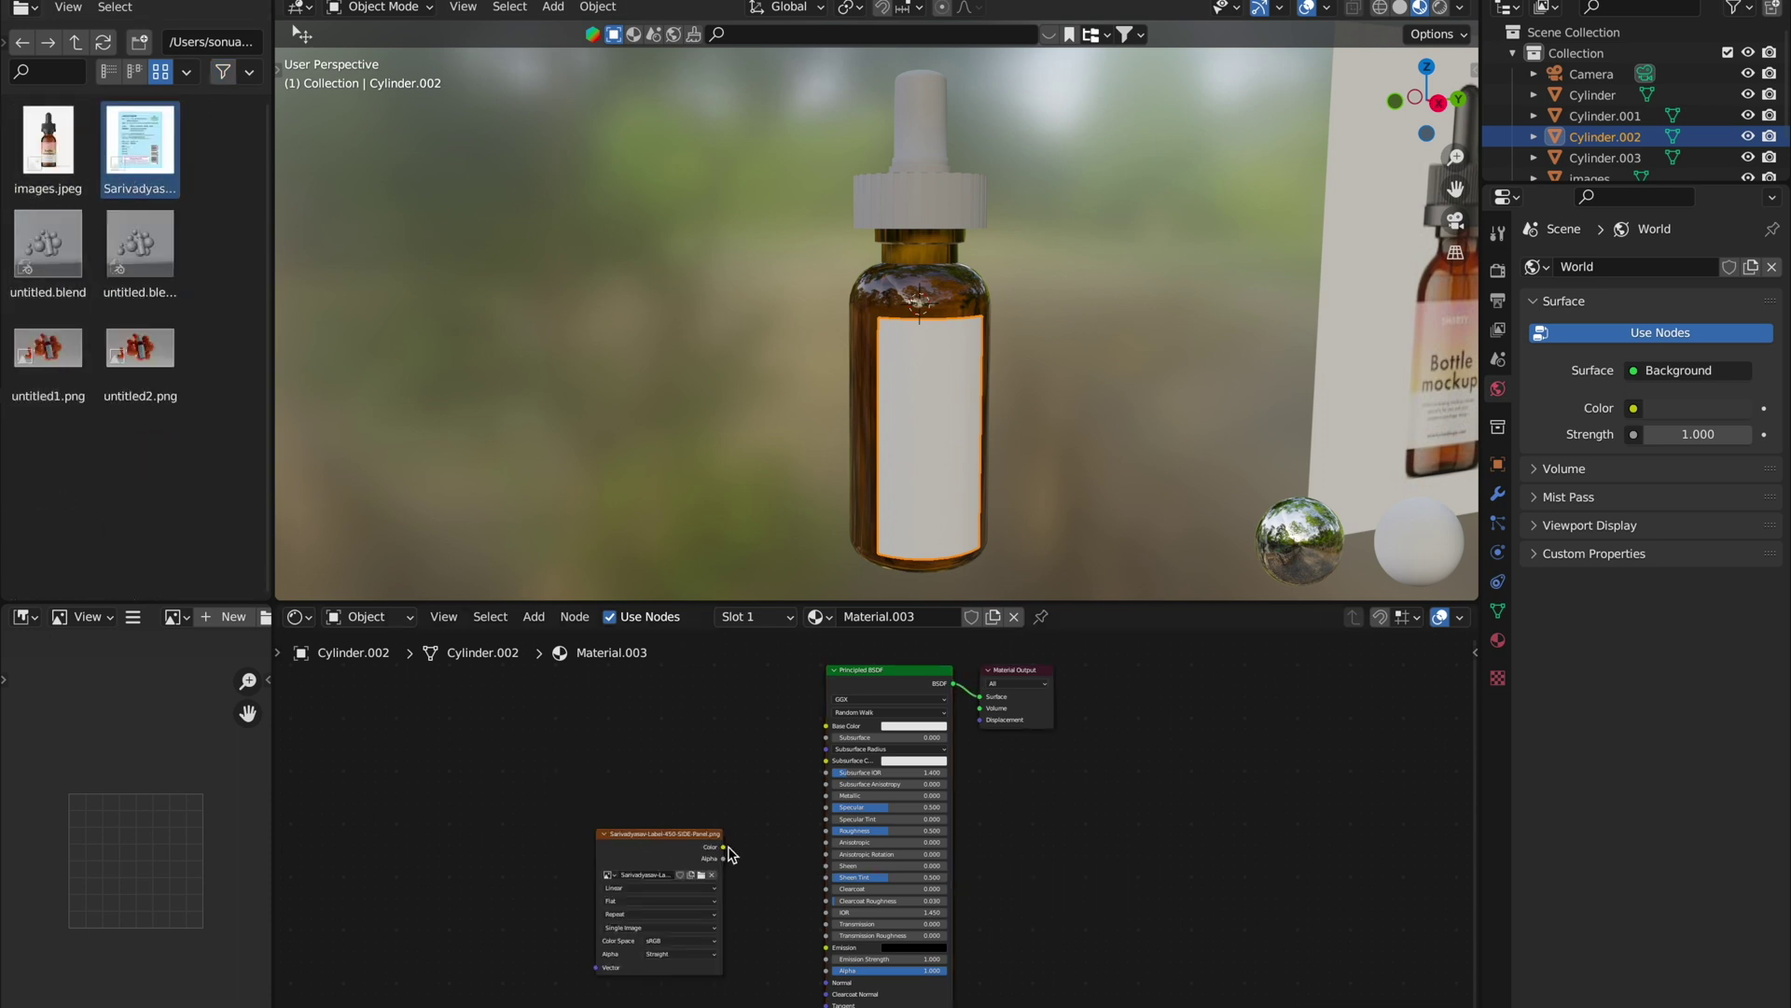
left_click_drag(830, 728, 730, 851)
Step: In UV Editing, select the label faces and move and scale the UV strip over the label
key("ctrl+Page_Up")
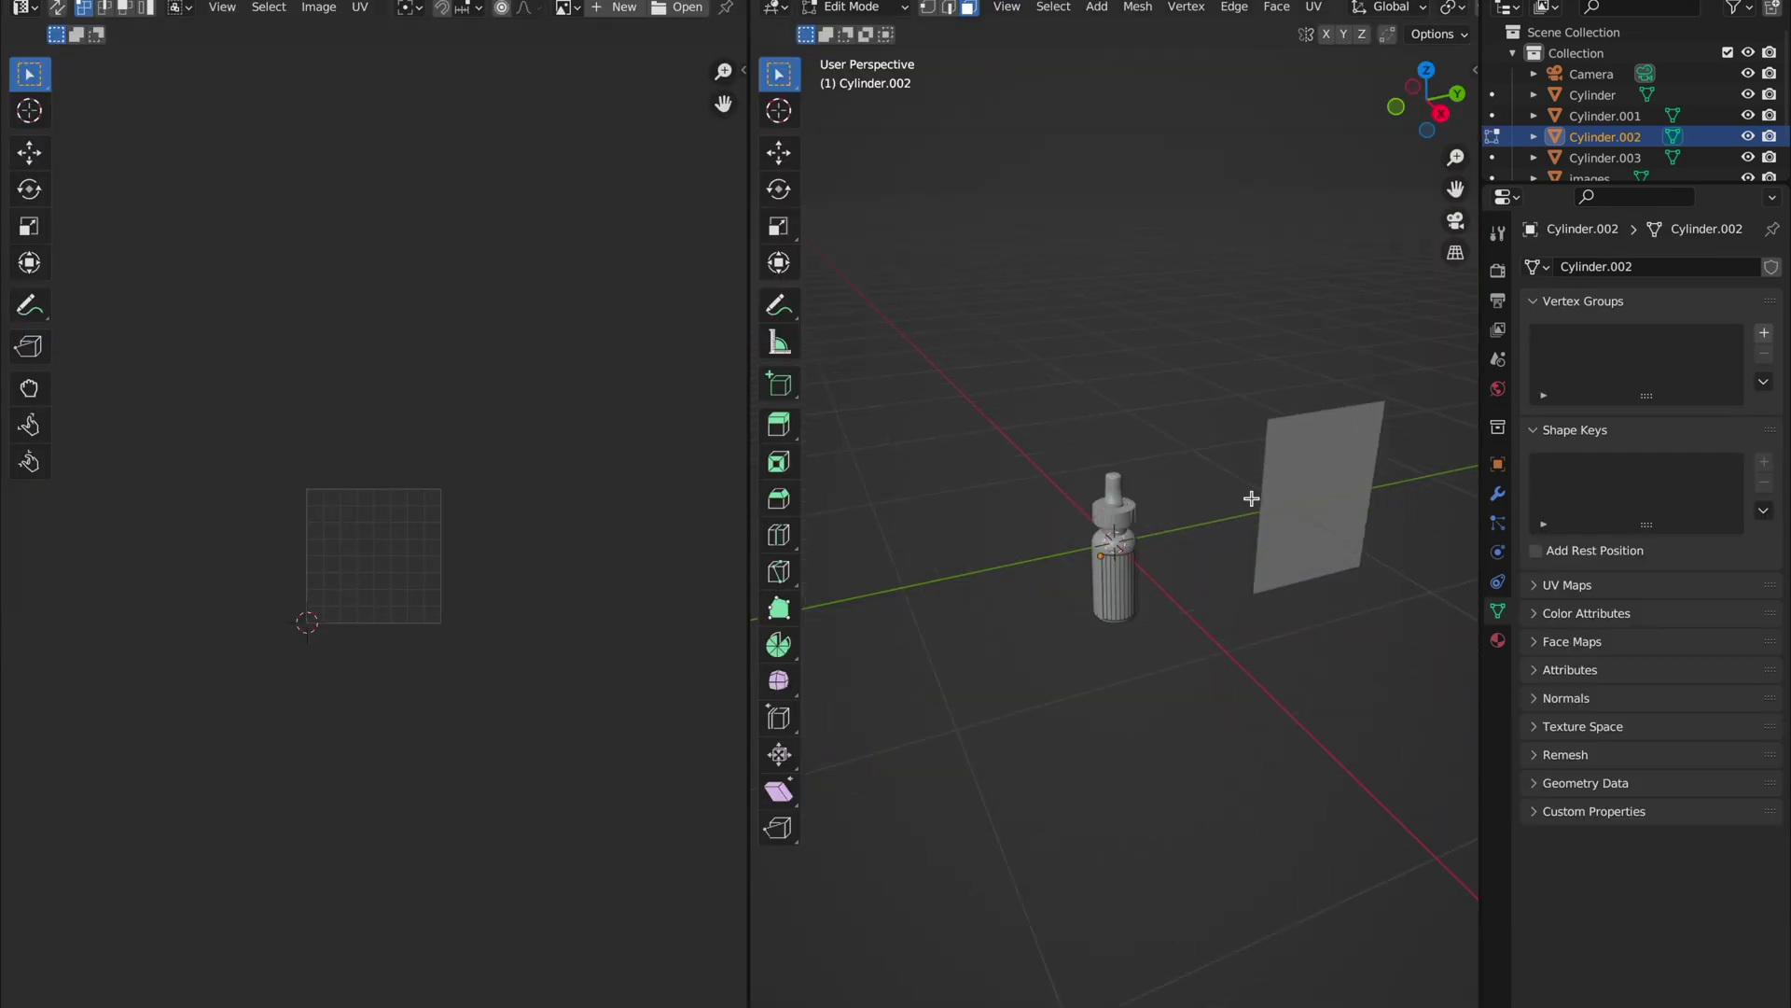
mouse_move(747, 619)
left_mouse_down()
mouse_move(38, 619)
mouse_move(1115, 619)
left_mouse_up()
left_click(1441, 8)
scroll(1424, 638, "up", 5)
scroll(1339, 305, "up", 2)
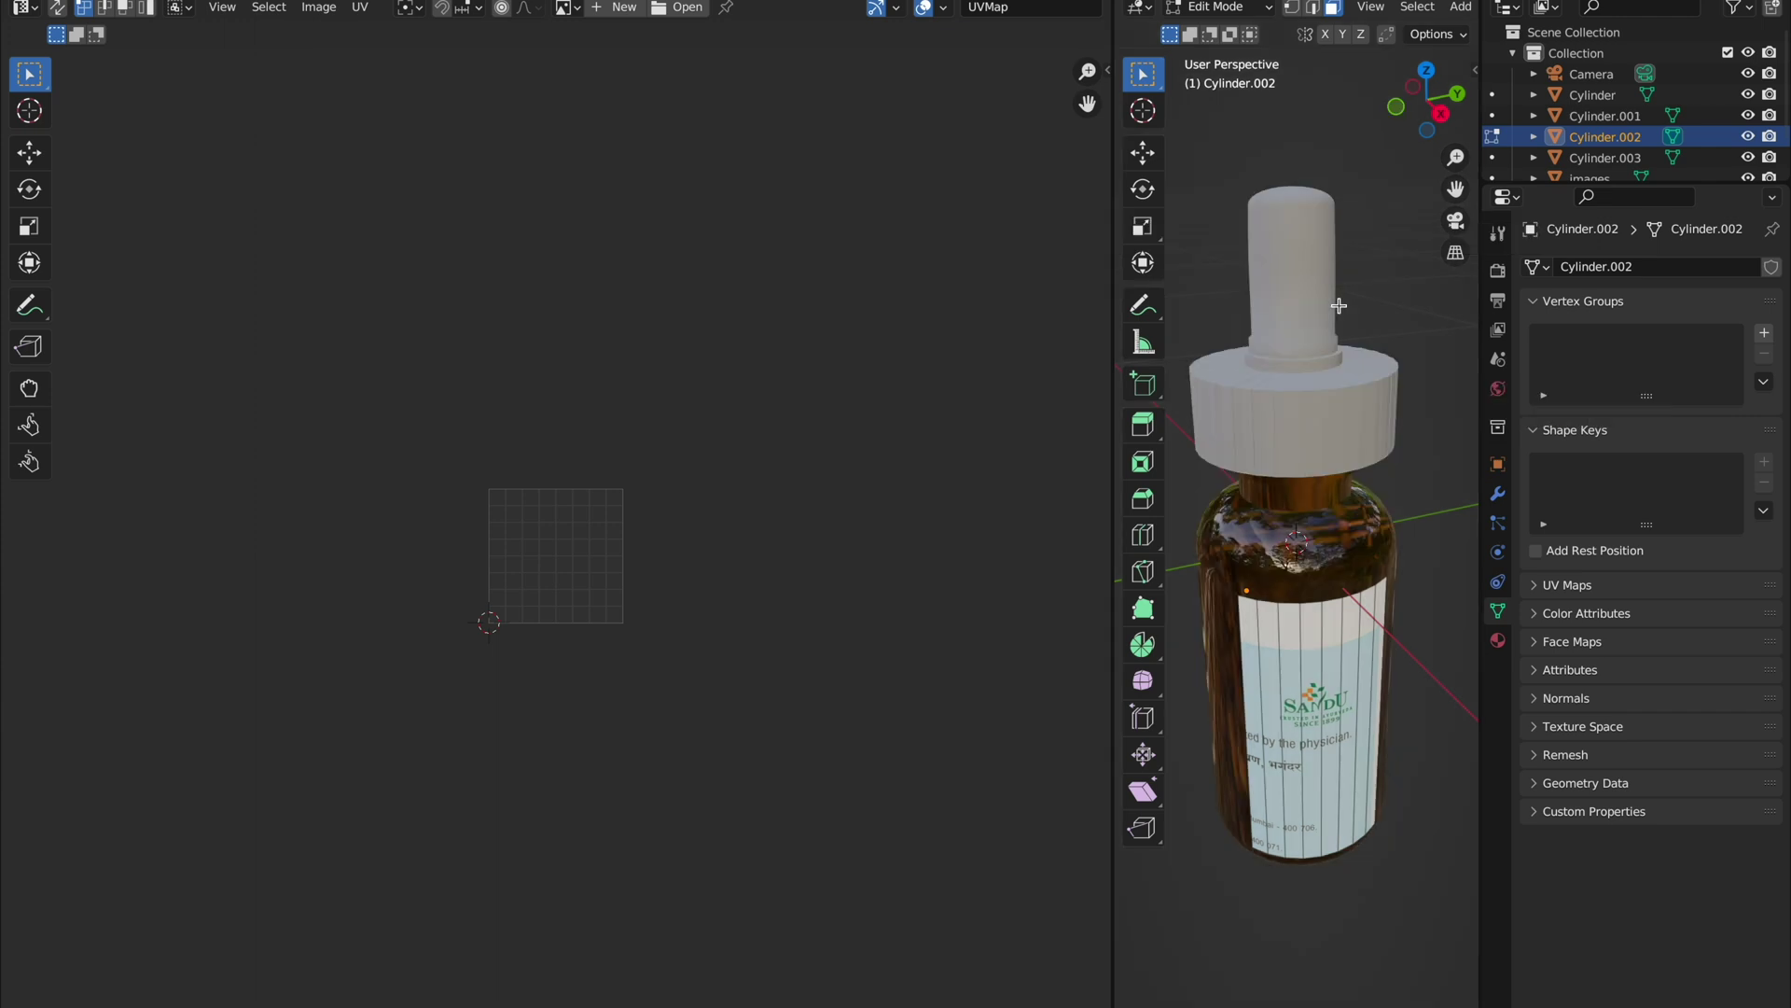
left_click(1359, 646)
key("a")
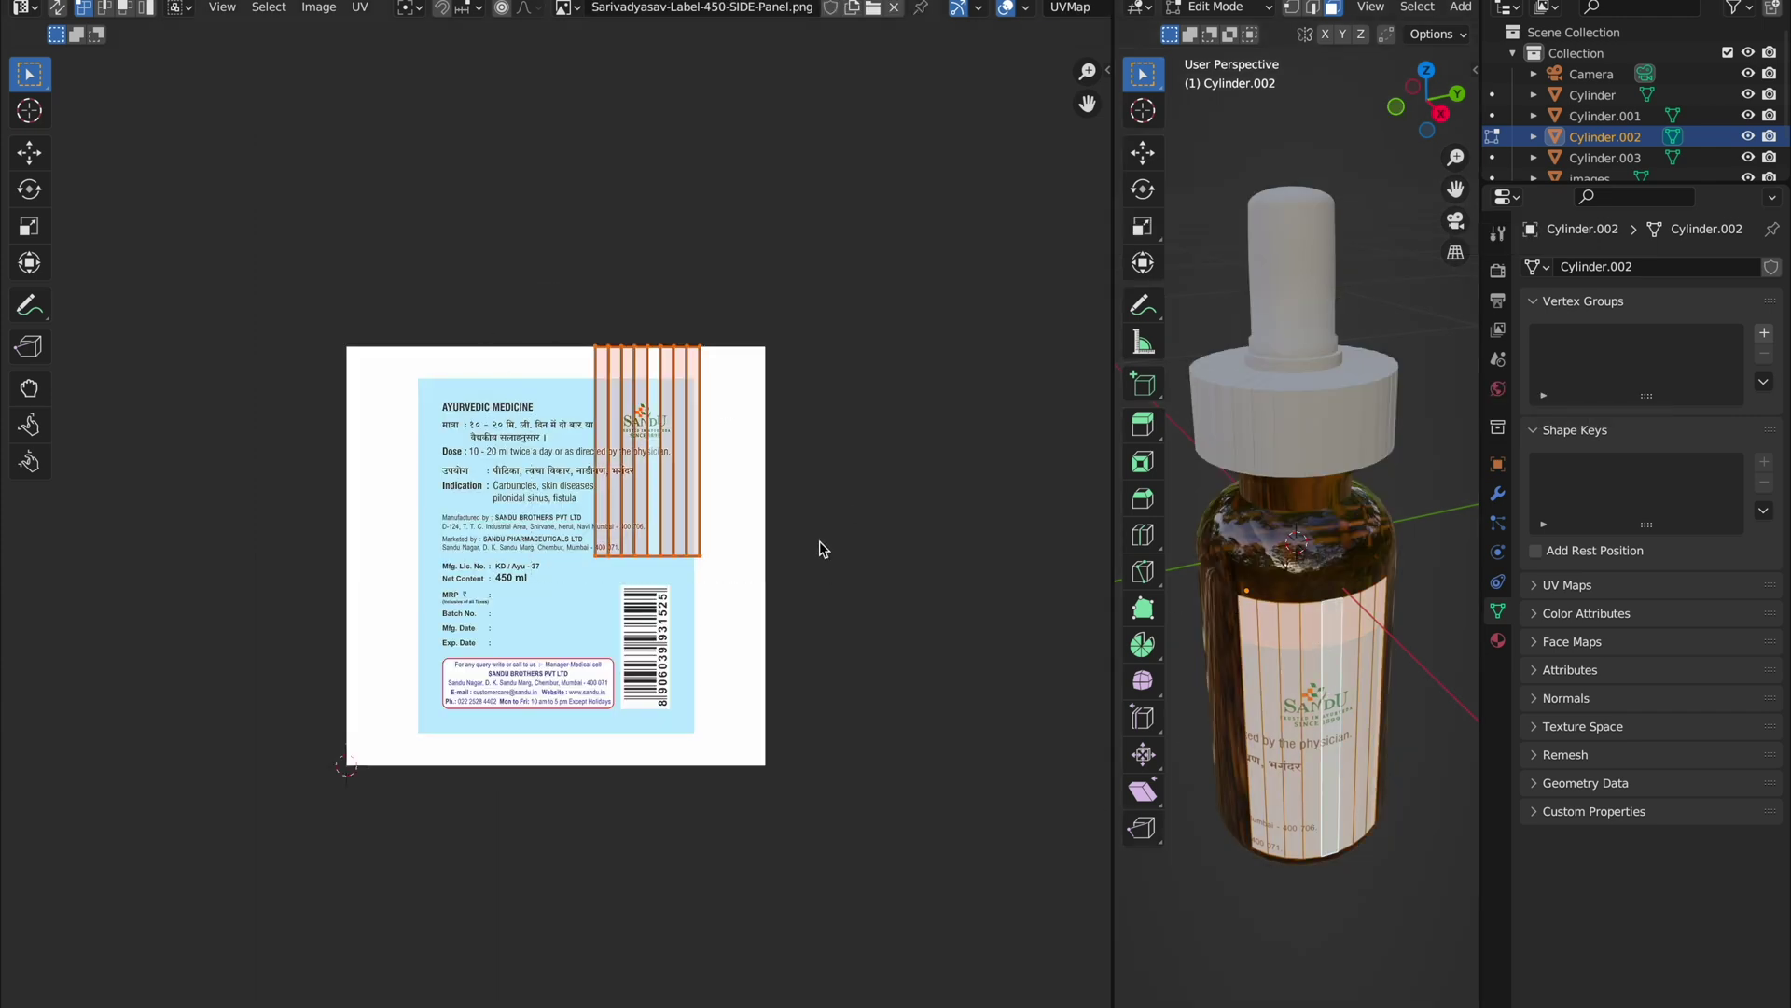
key("g")
key("s")
left_click(786, 575)
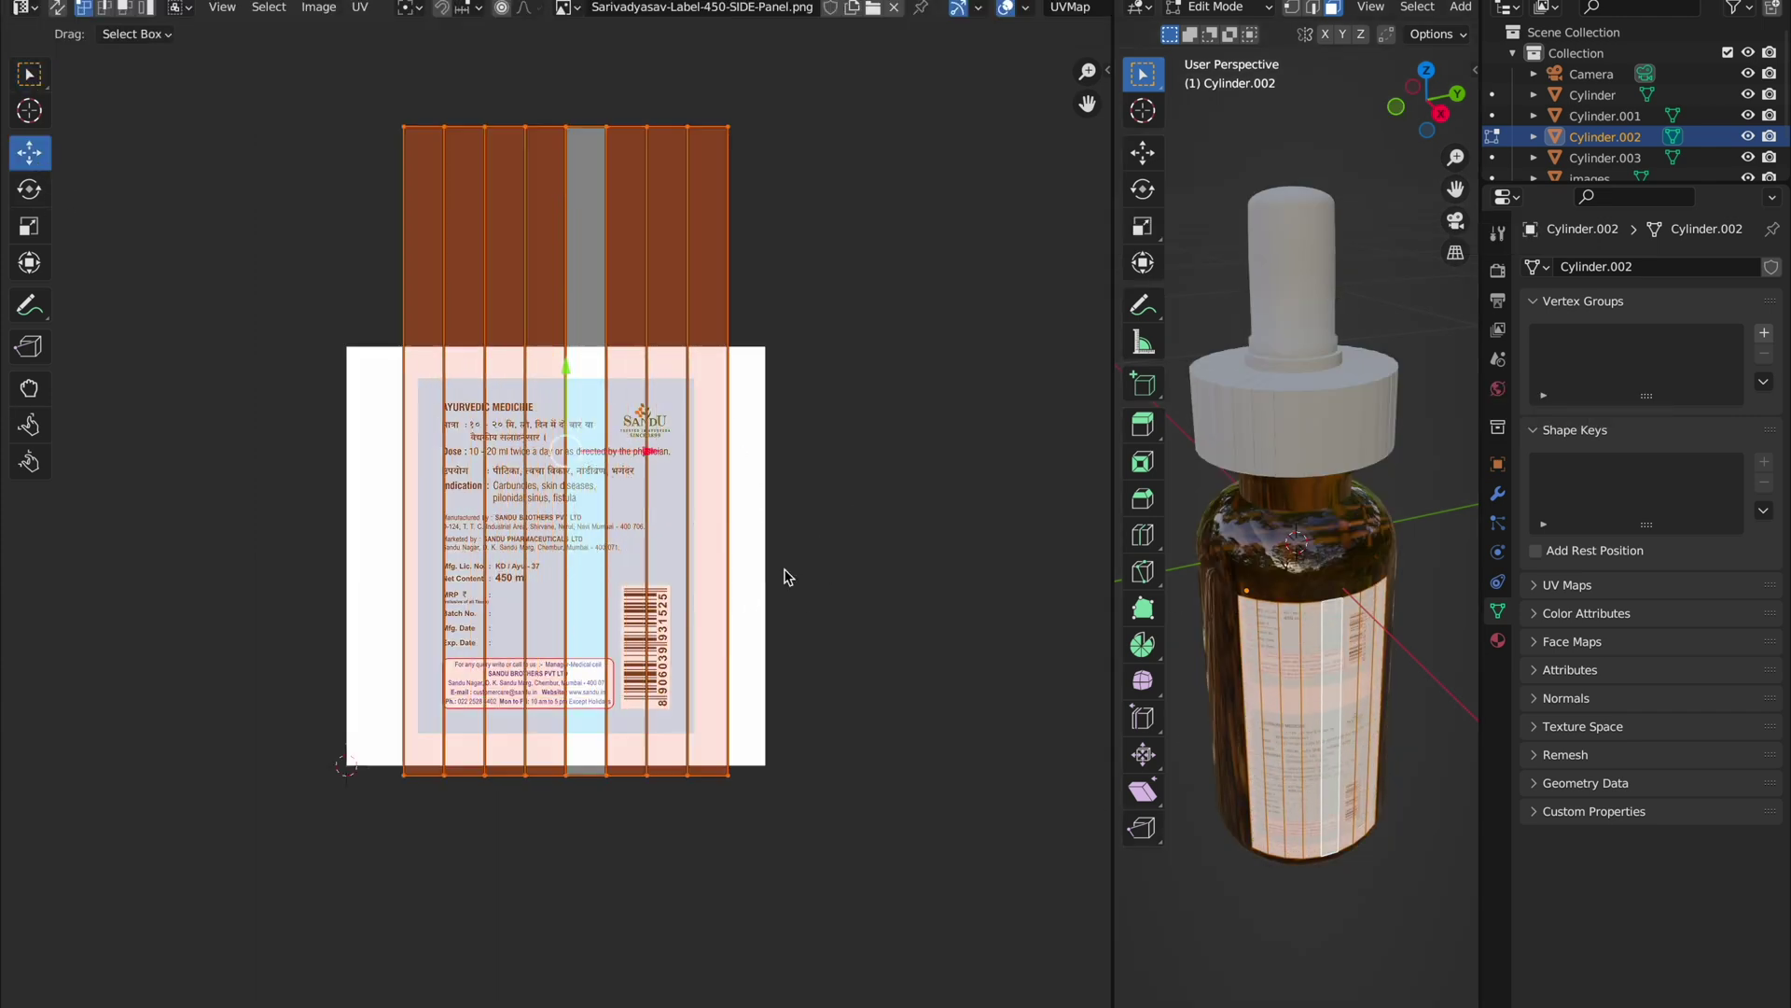
key("s")
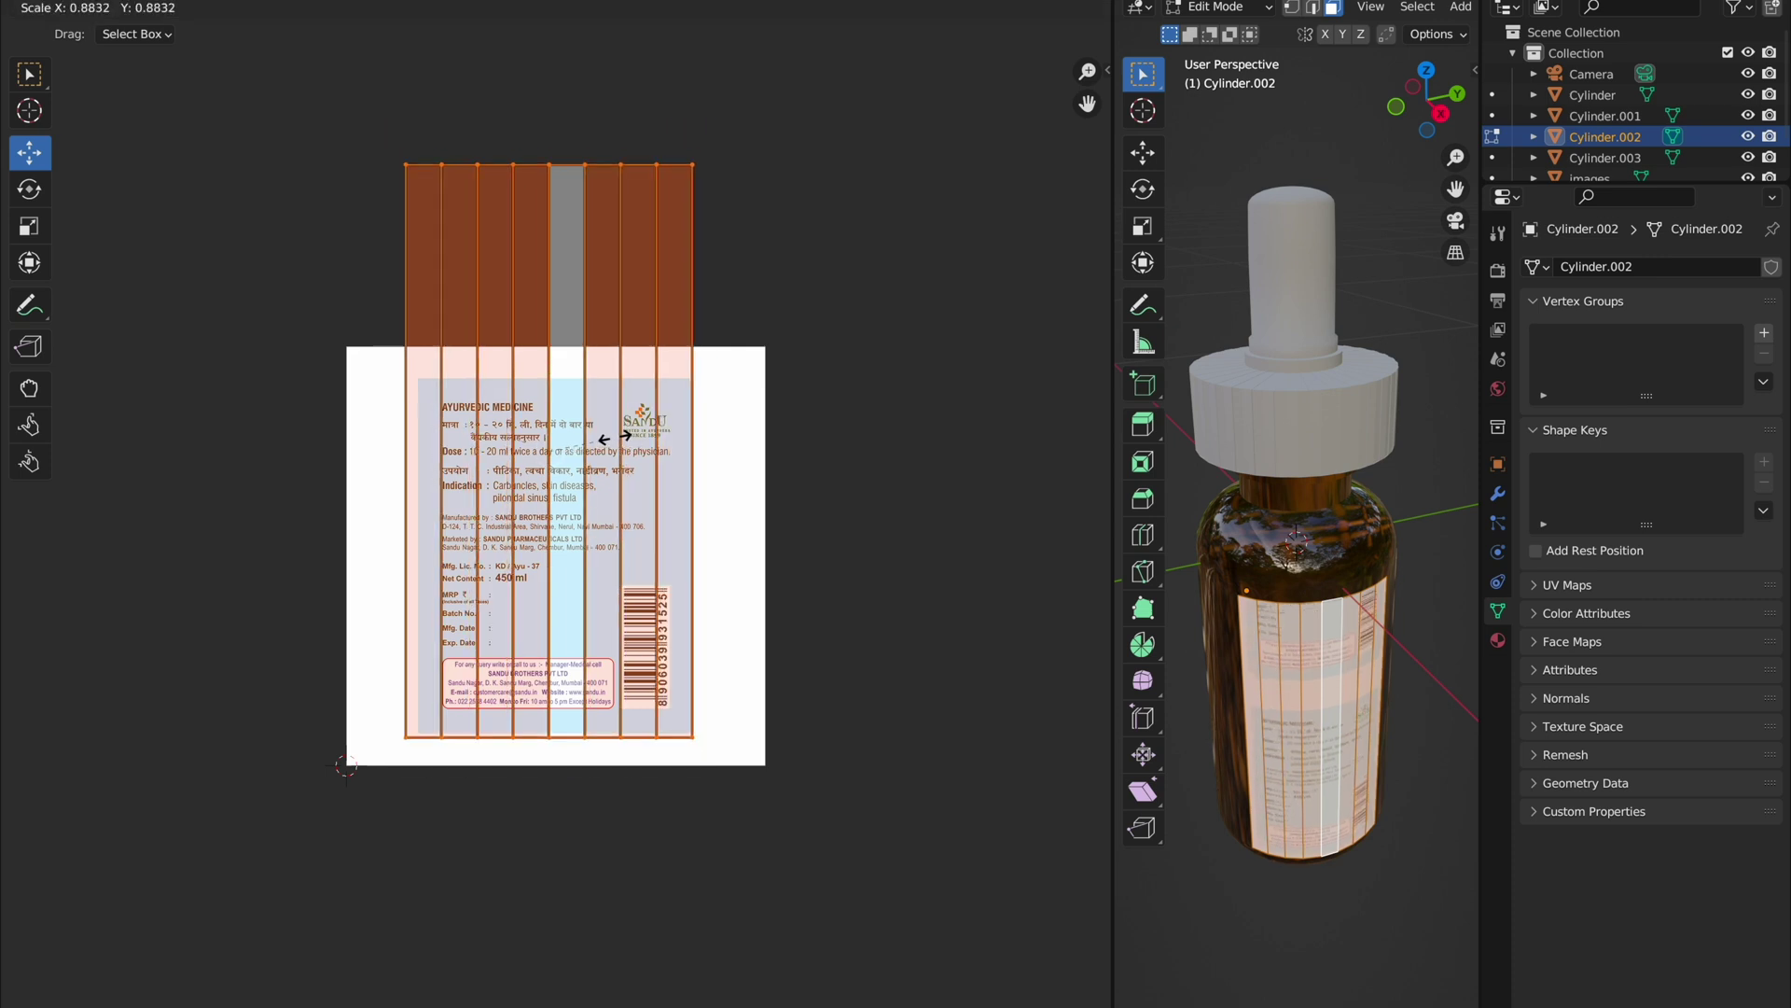
left_click(611, 442)
Step: Fine-tune the UV position and scale so the label image fits the strip
key("g")
left_click(608, 421)
key("s")
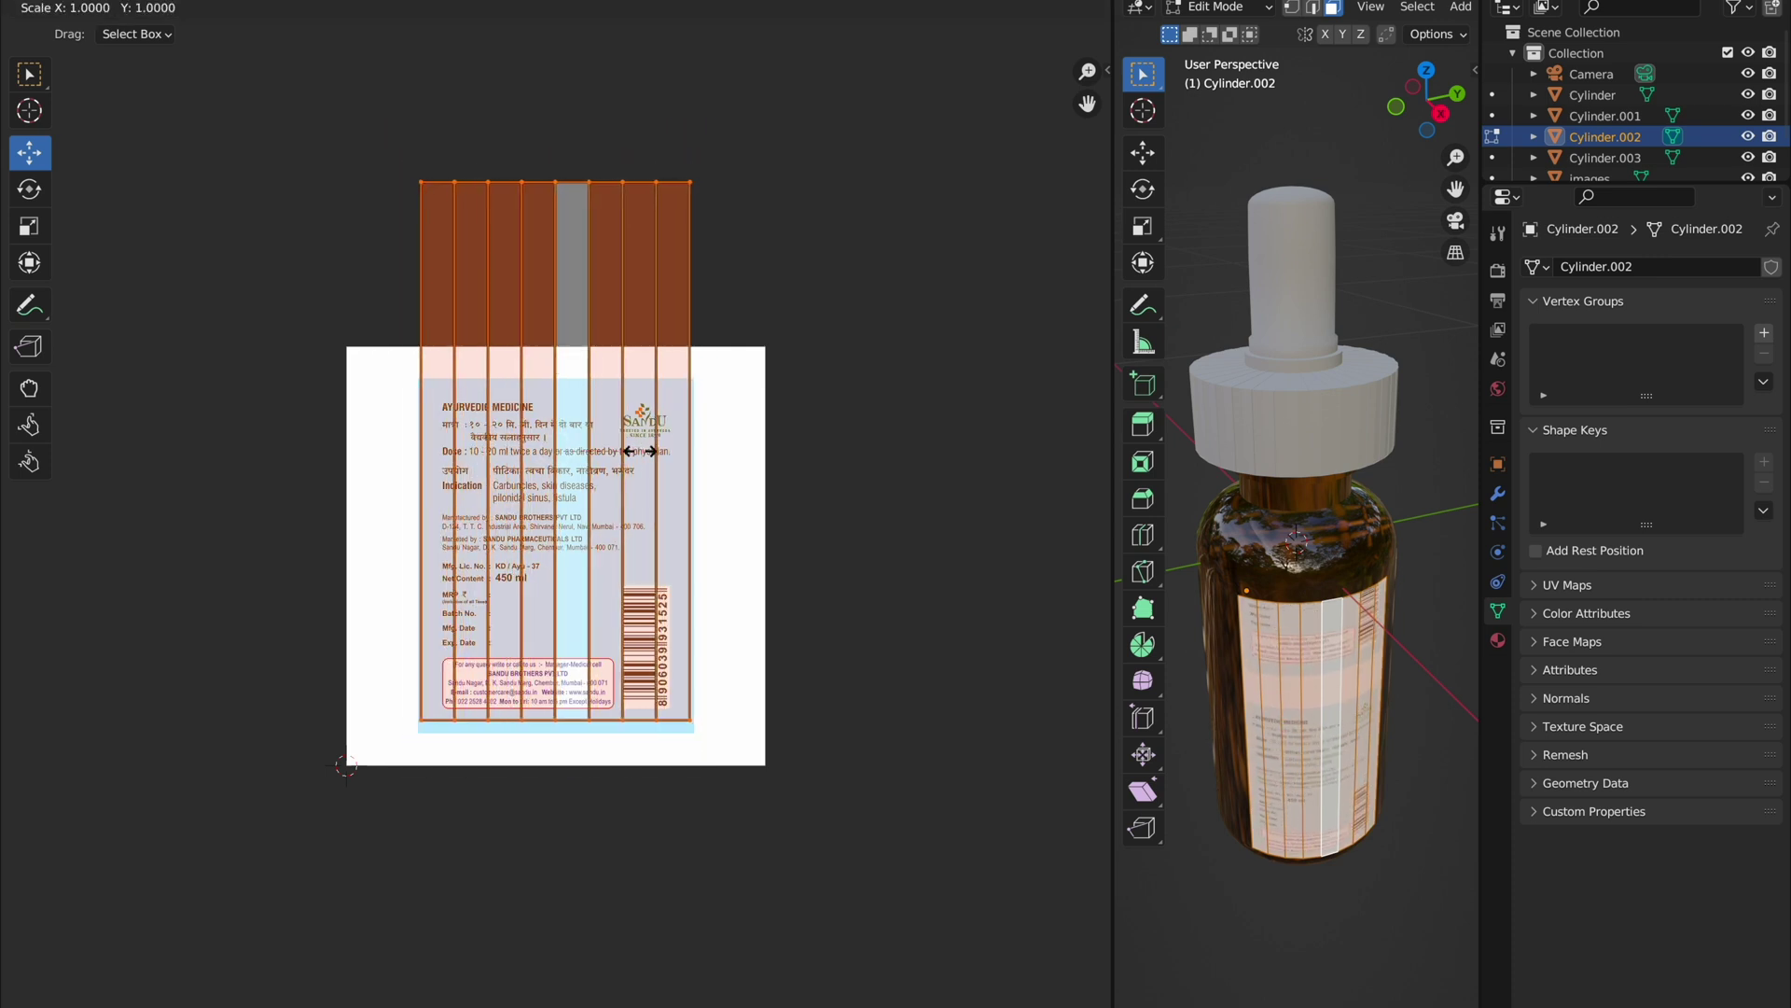
left_click_drag(557, 372, 556, 380)
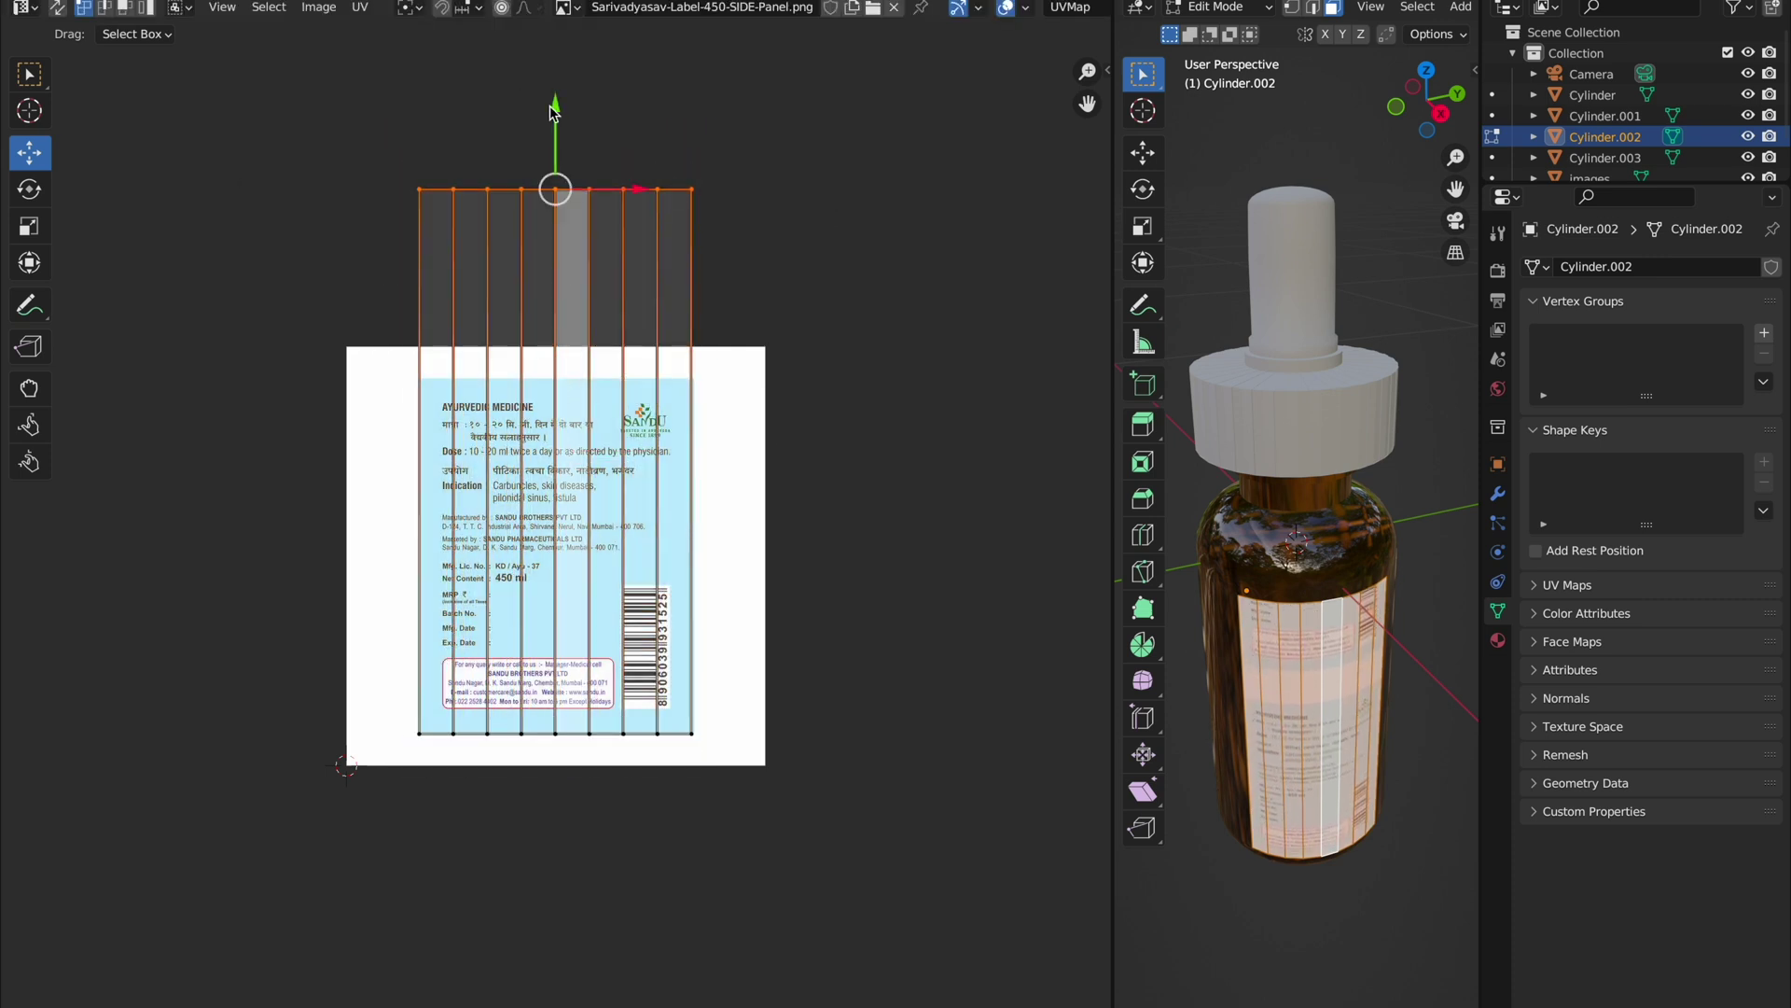
key("g")
left_click(1207, 906)
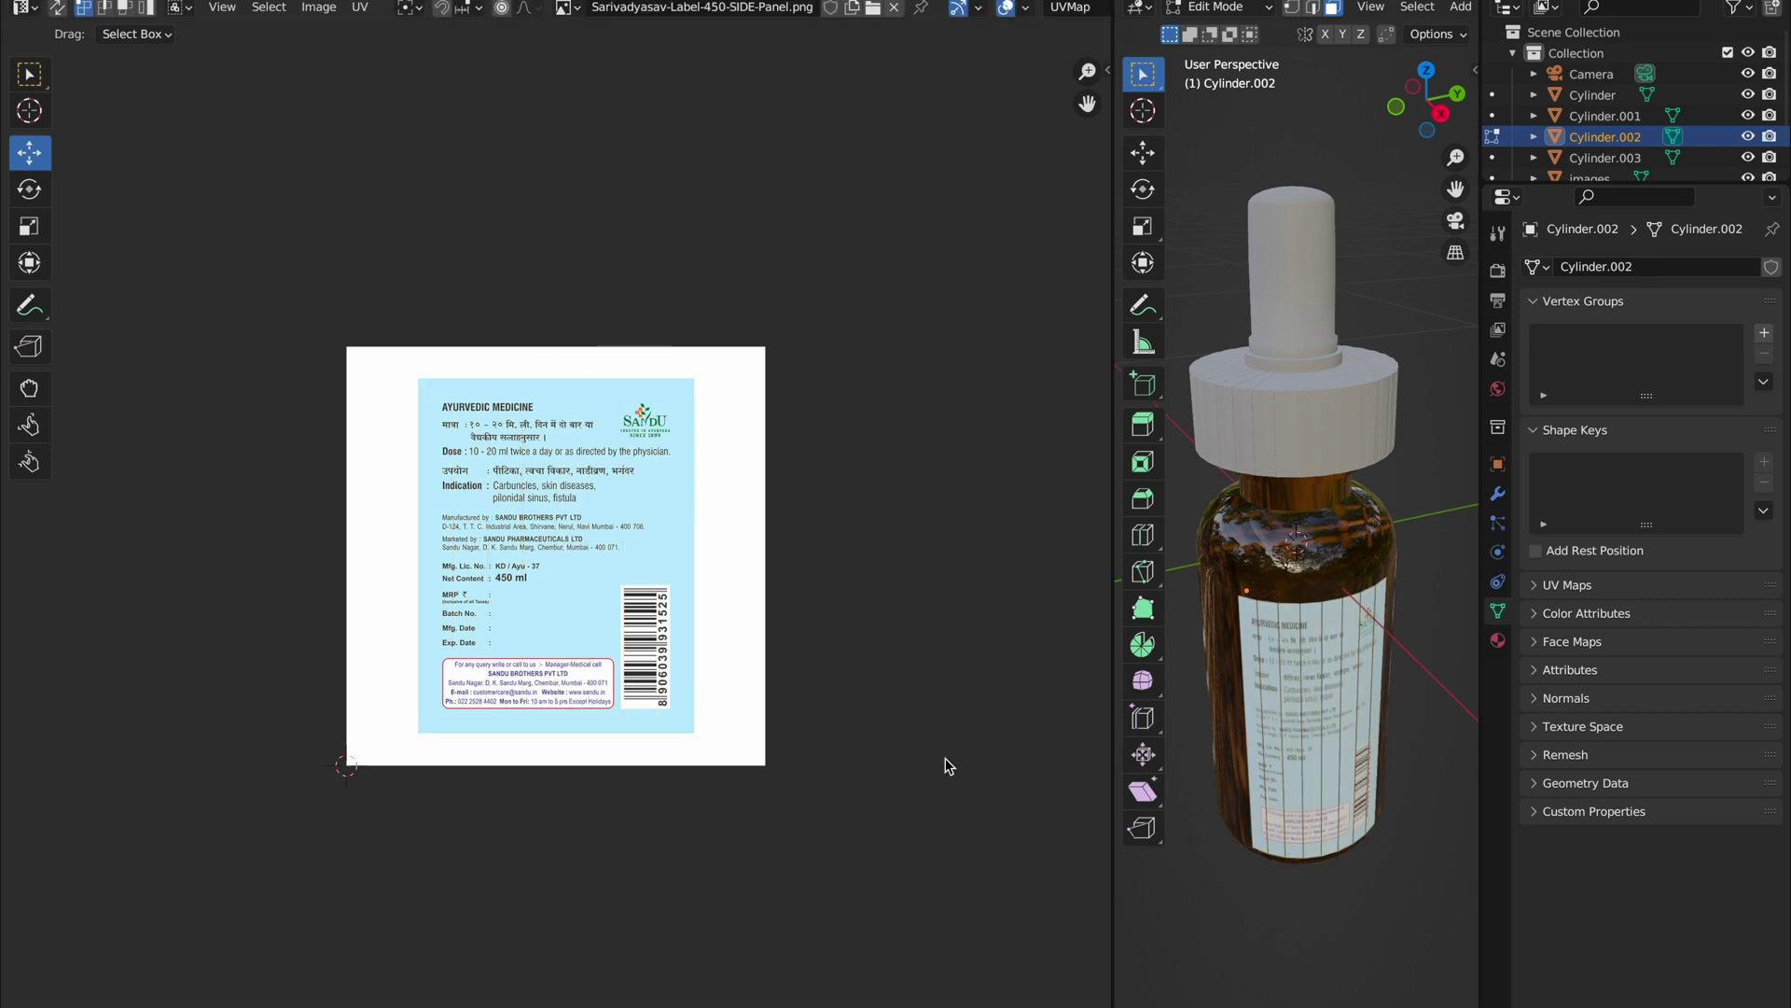
key("a")
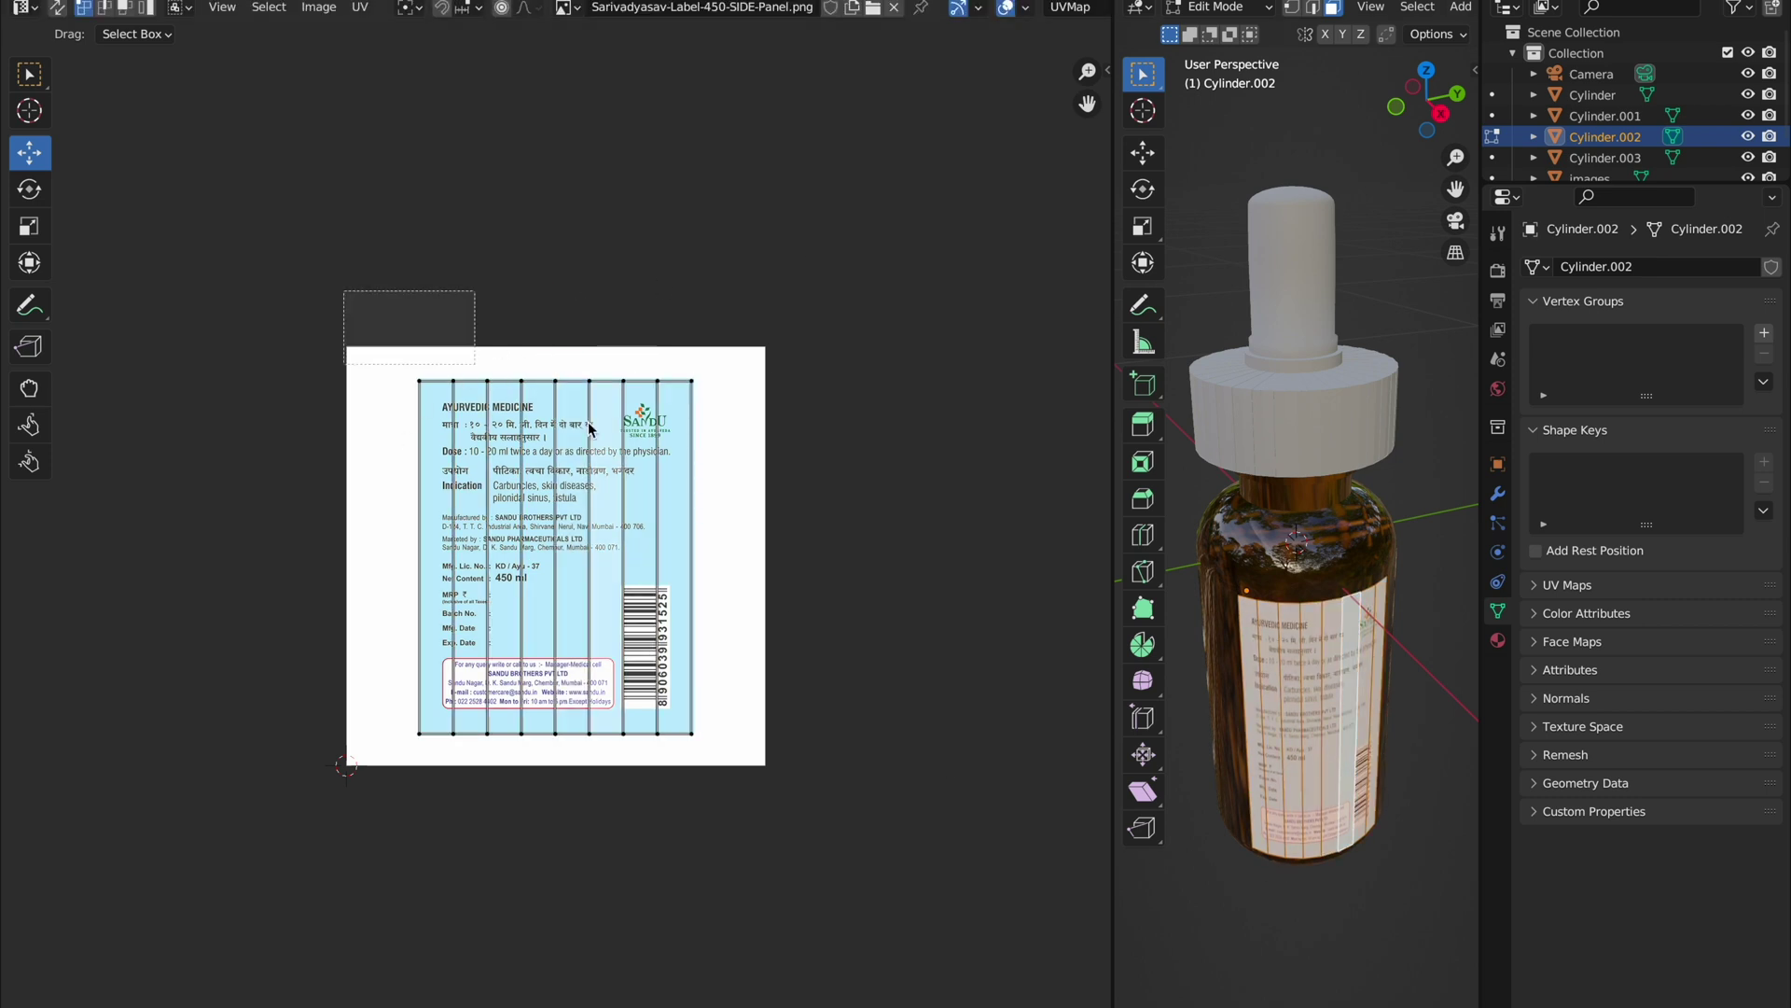
key("a")
key("s")
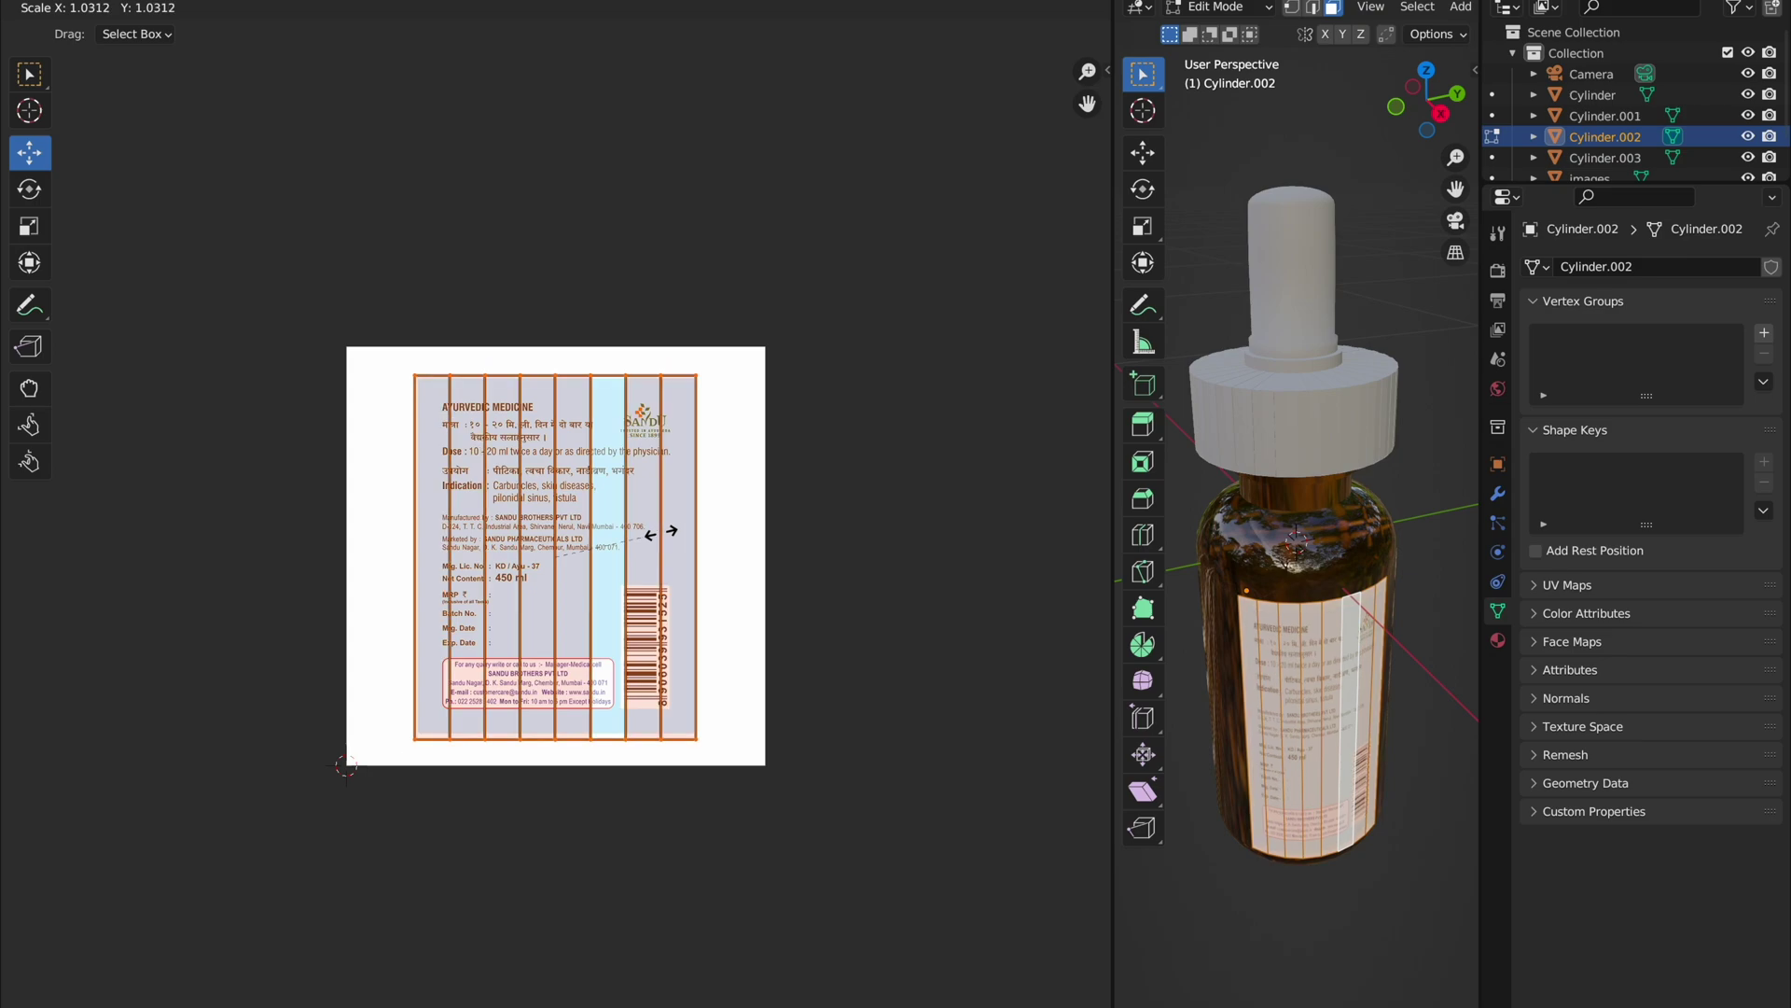
left_click(667, 527)
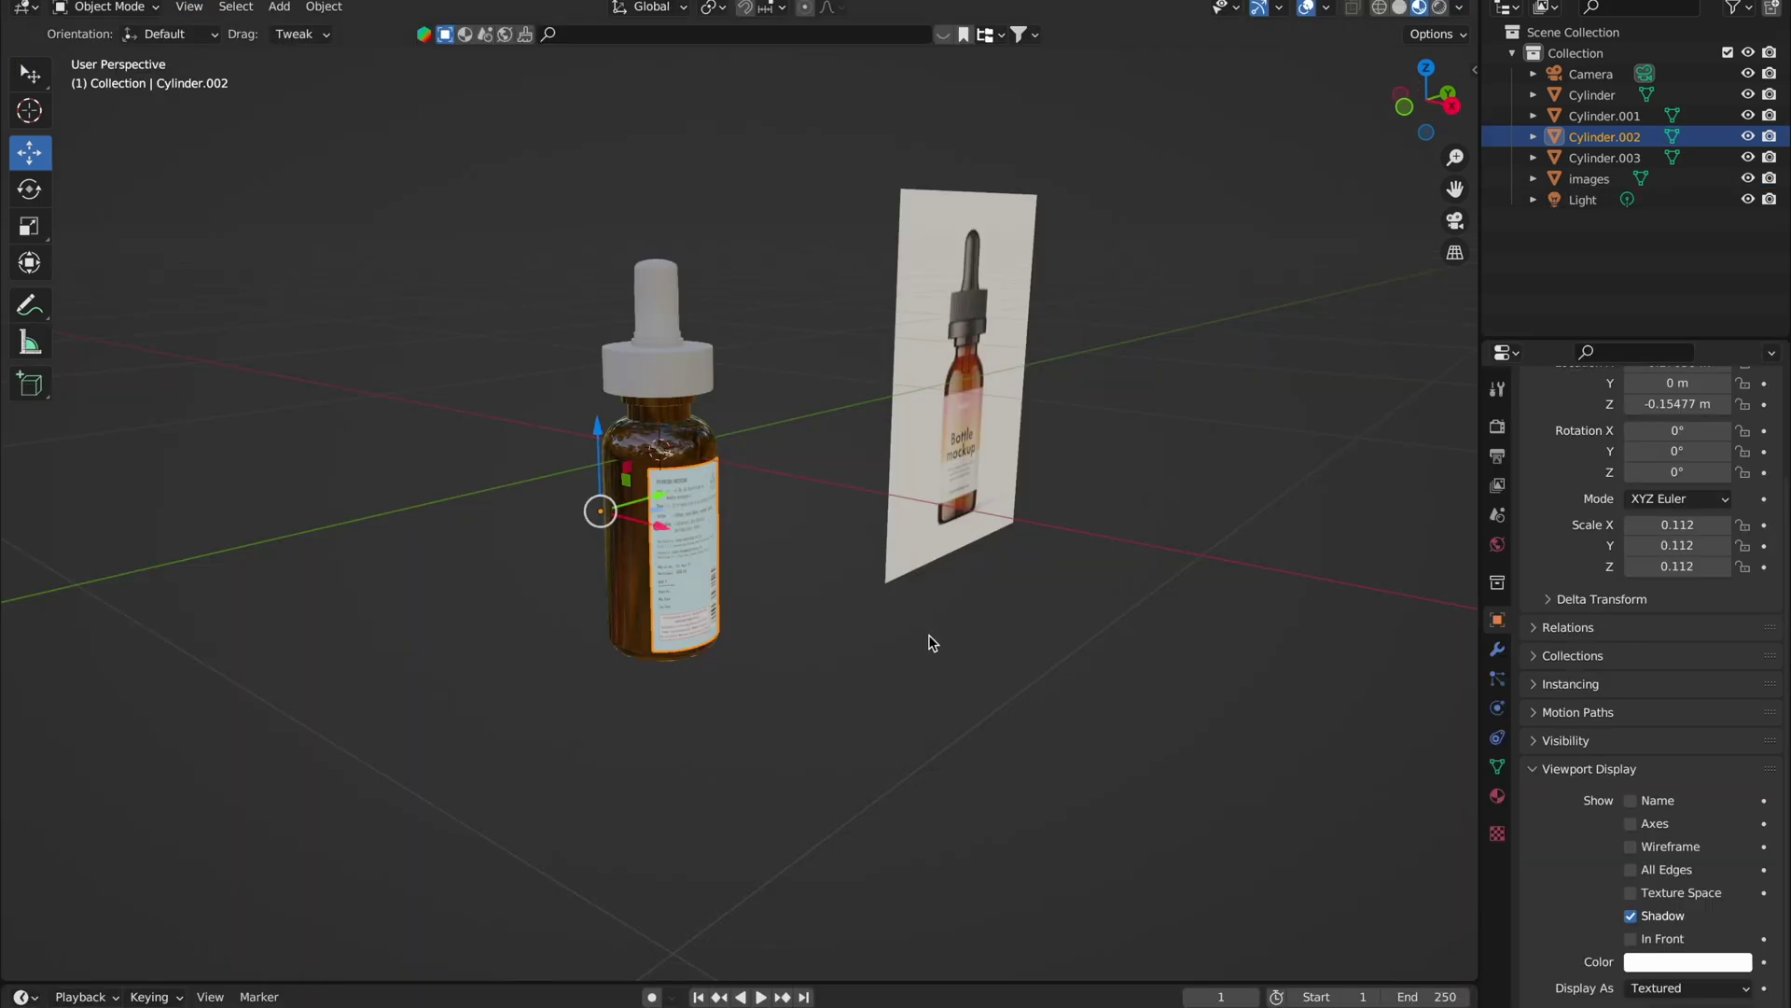
Step: Select and delete the reference mockup image plane
mouse_move(930, 642)
middle_mouse_down()
mouse_move(758, 607)
mouse_move(771, 474)
middle_mouse_up()
middle_click_drag(633, 360, 1095, 315)
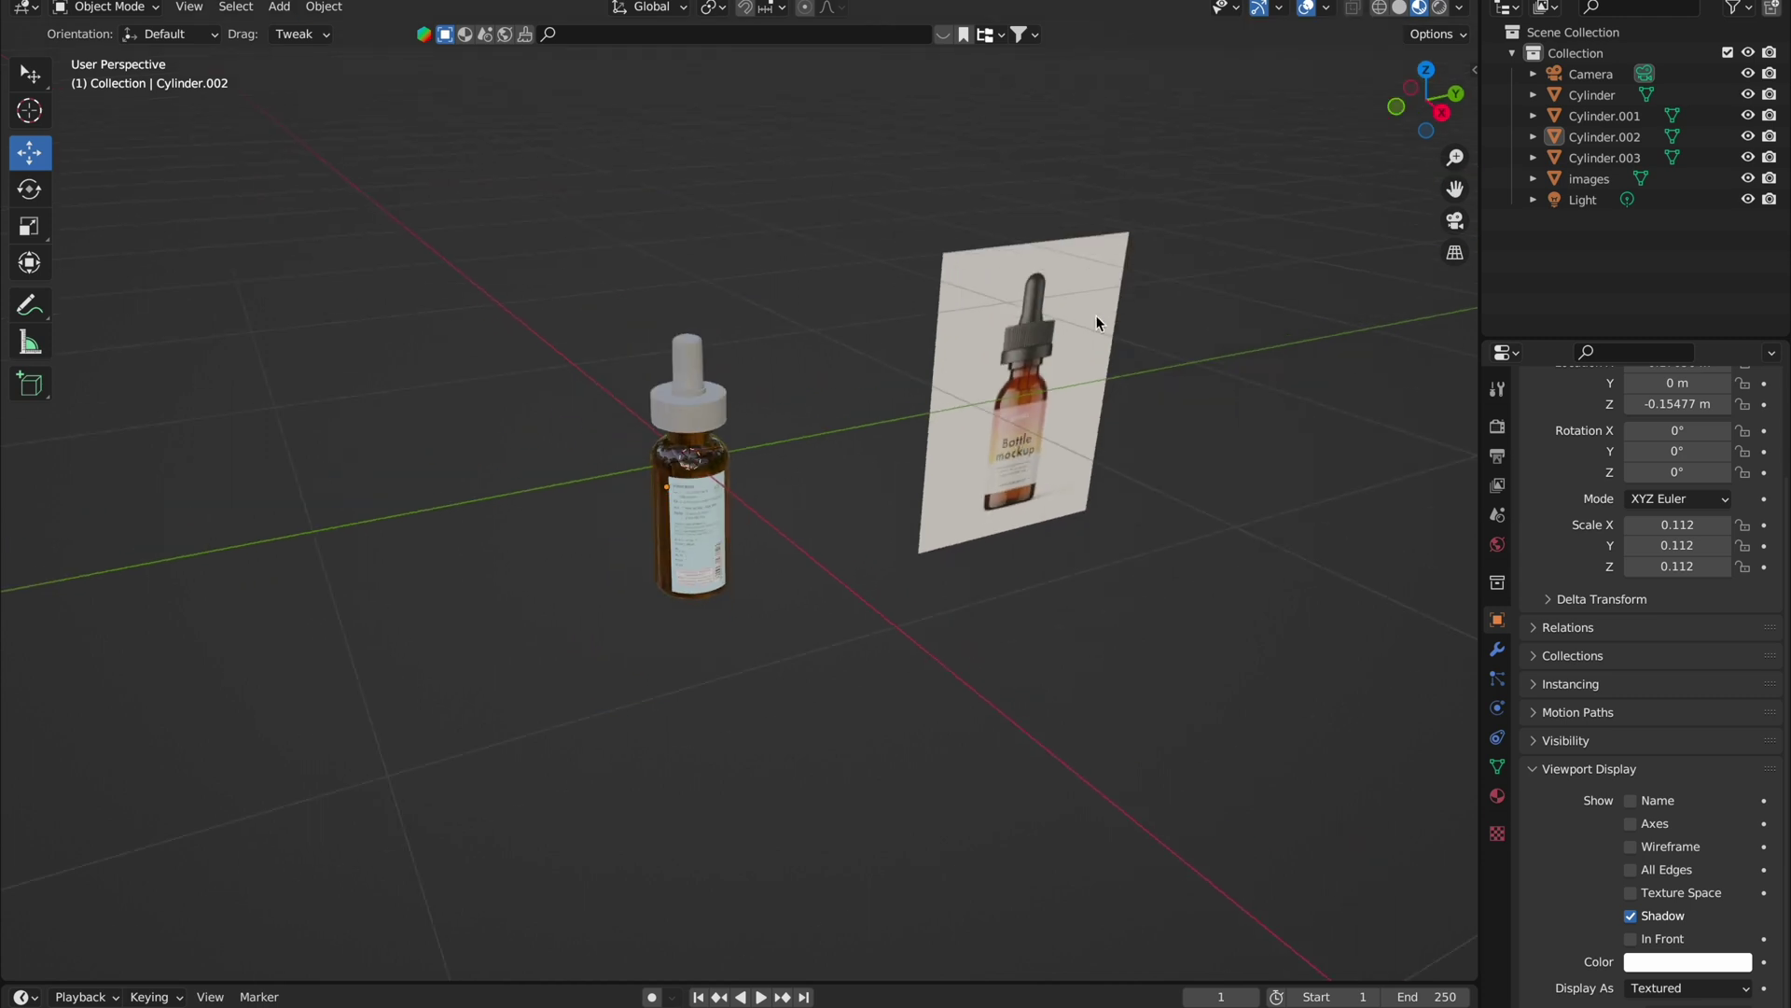
left_click(1095, 316)
key("Delete")
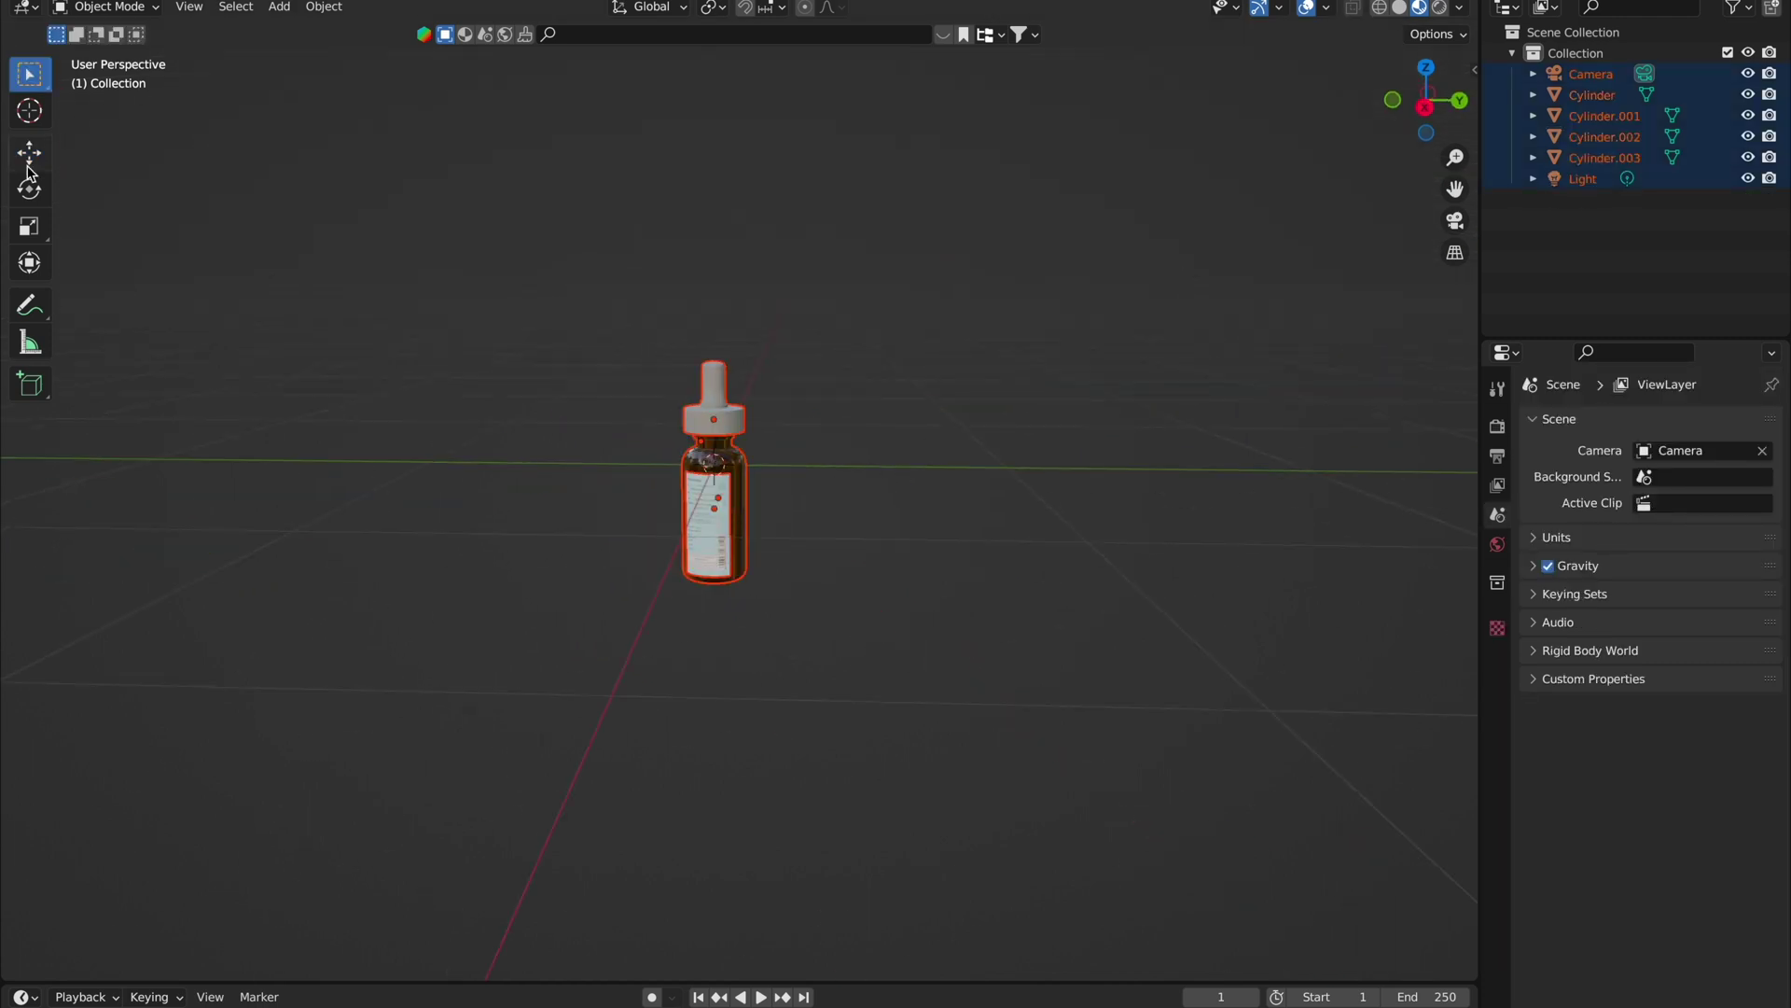
Step: Lift the bottle parts slightly upward and add a floor plane beneath them
scroll(478, 302, "down", 3)
scroll(472, 71, "down", 2)
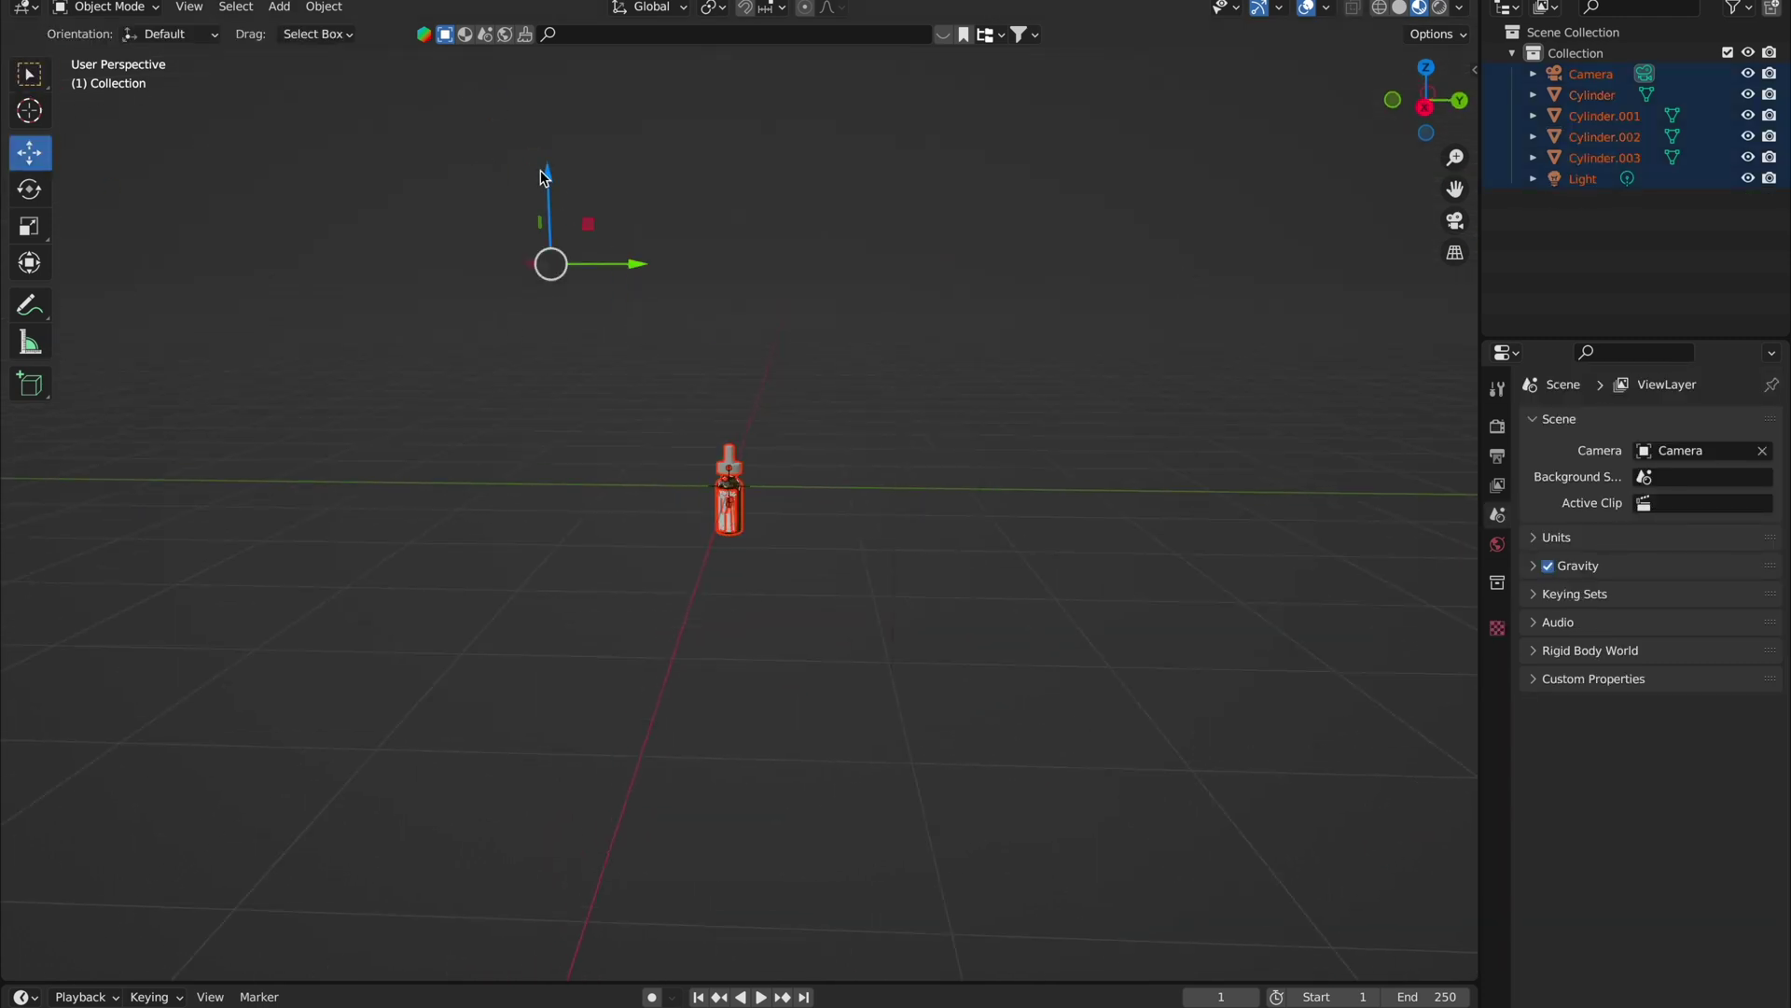
left_click_drag(548, 174, 554, 93)
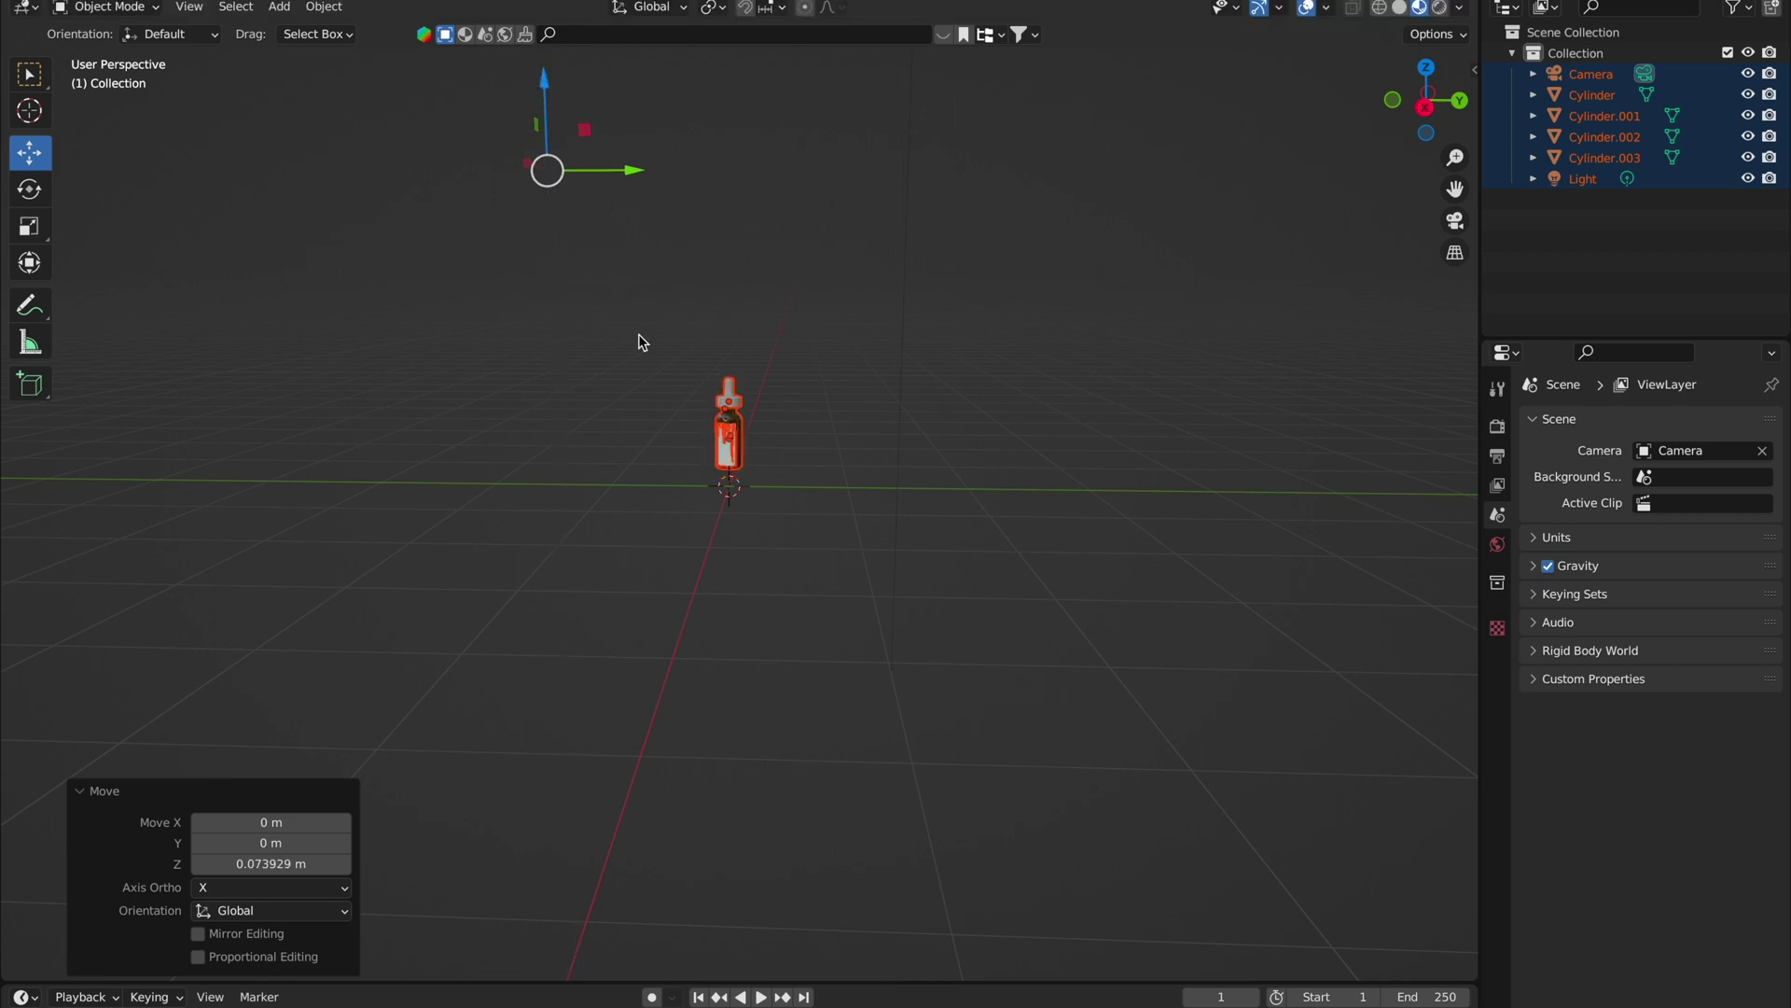
key("shift+a")
left_click(701, 530)
Step: Scale the new plane well beyond the bottle and raise it slightly
key("s")
left_click(772, 627)
middle_click_drag(772, 628, 668, 716)
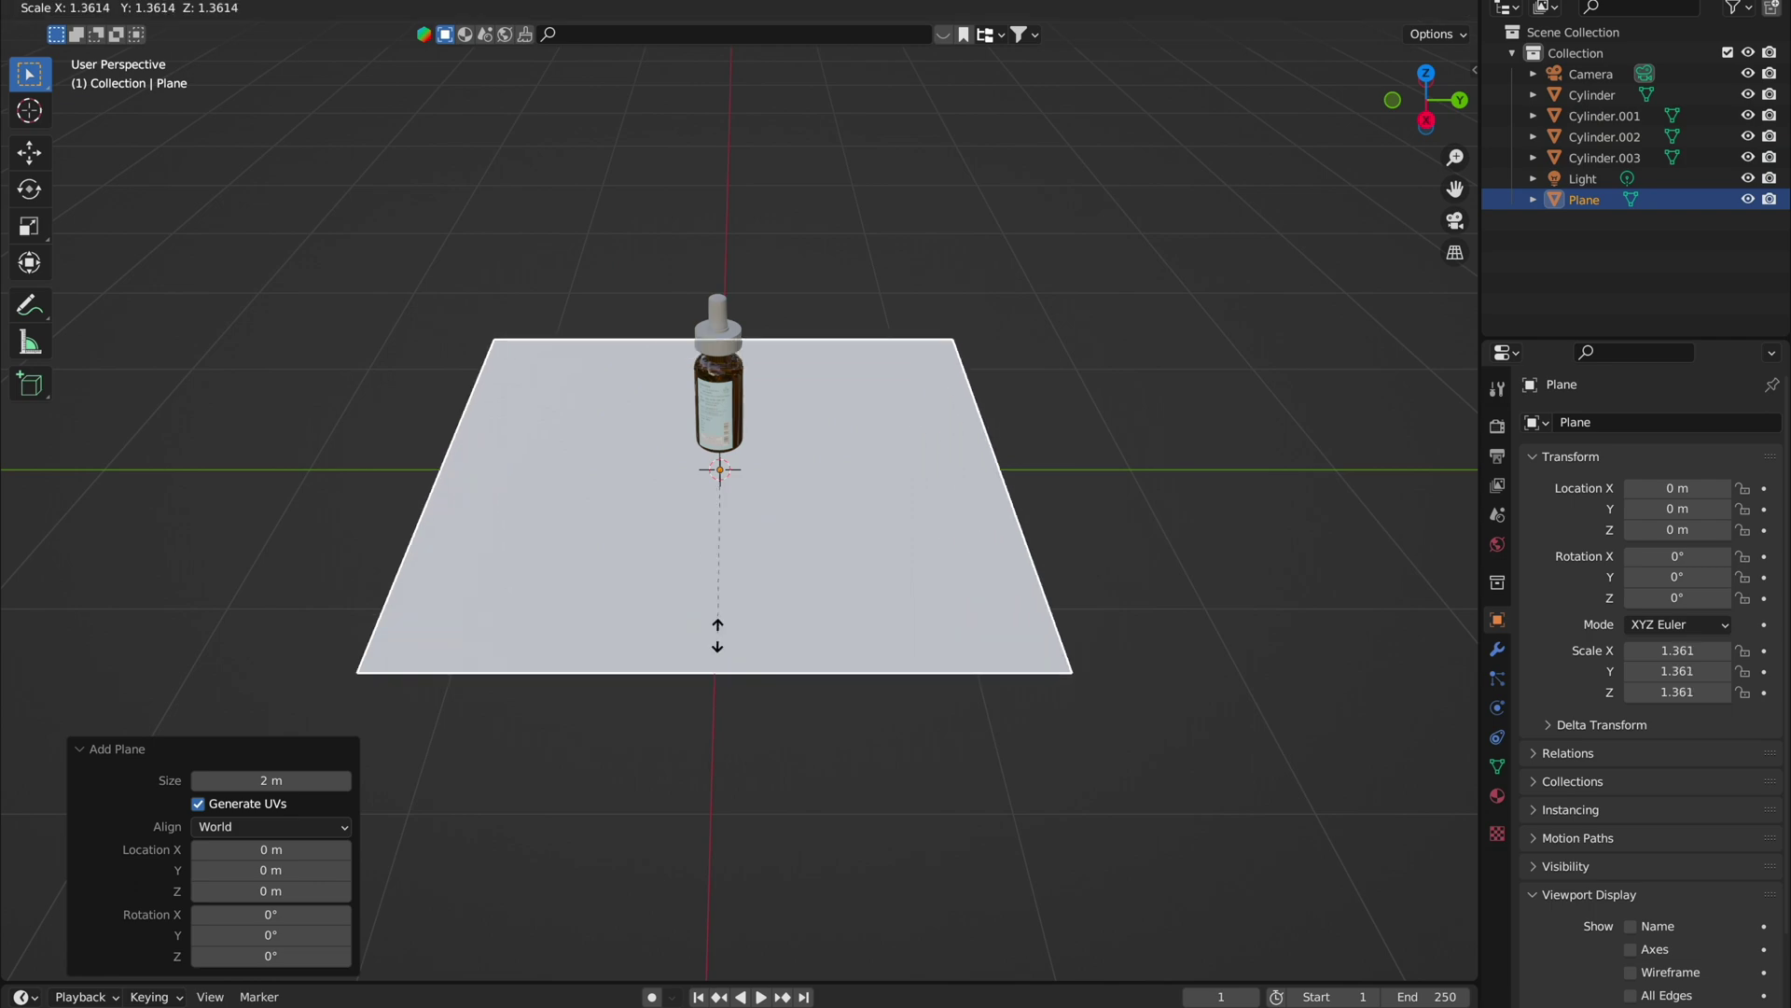
key("KP_3")
scroll(716, 460, "up", 4)
left_click(29, 152)
left_click_drag(698, 367, 698, 286)
scroll(612, 448, "down", 5)
middle_click_drag(612, 448, 685, 478)
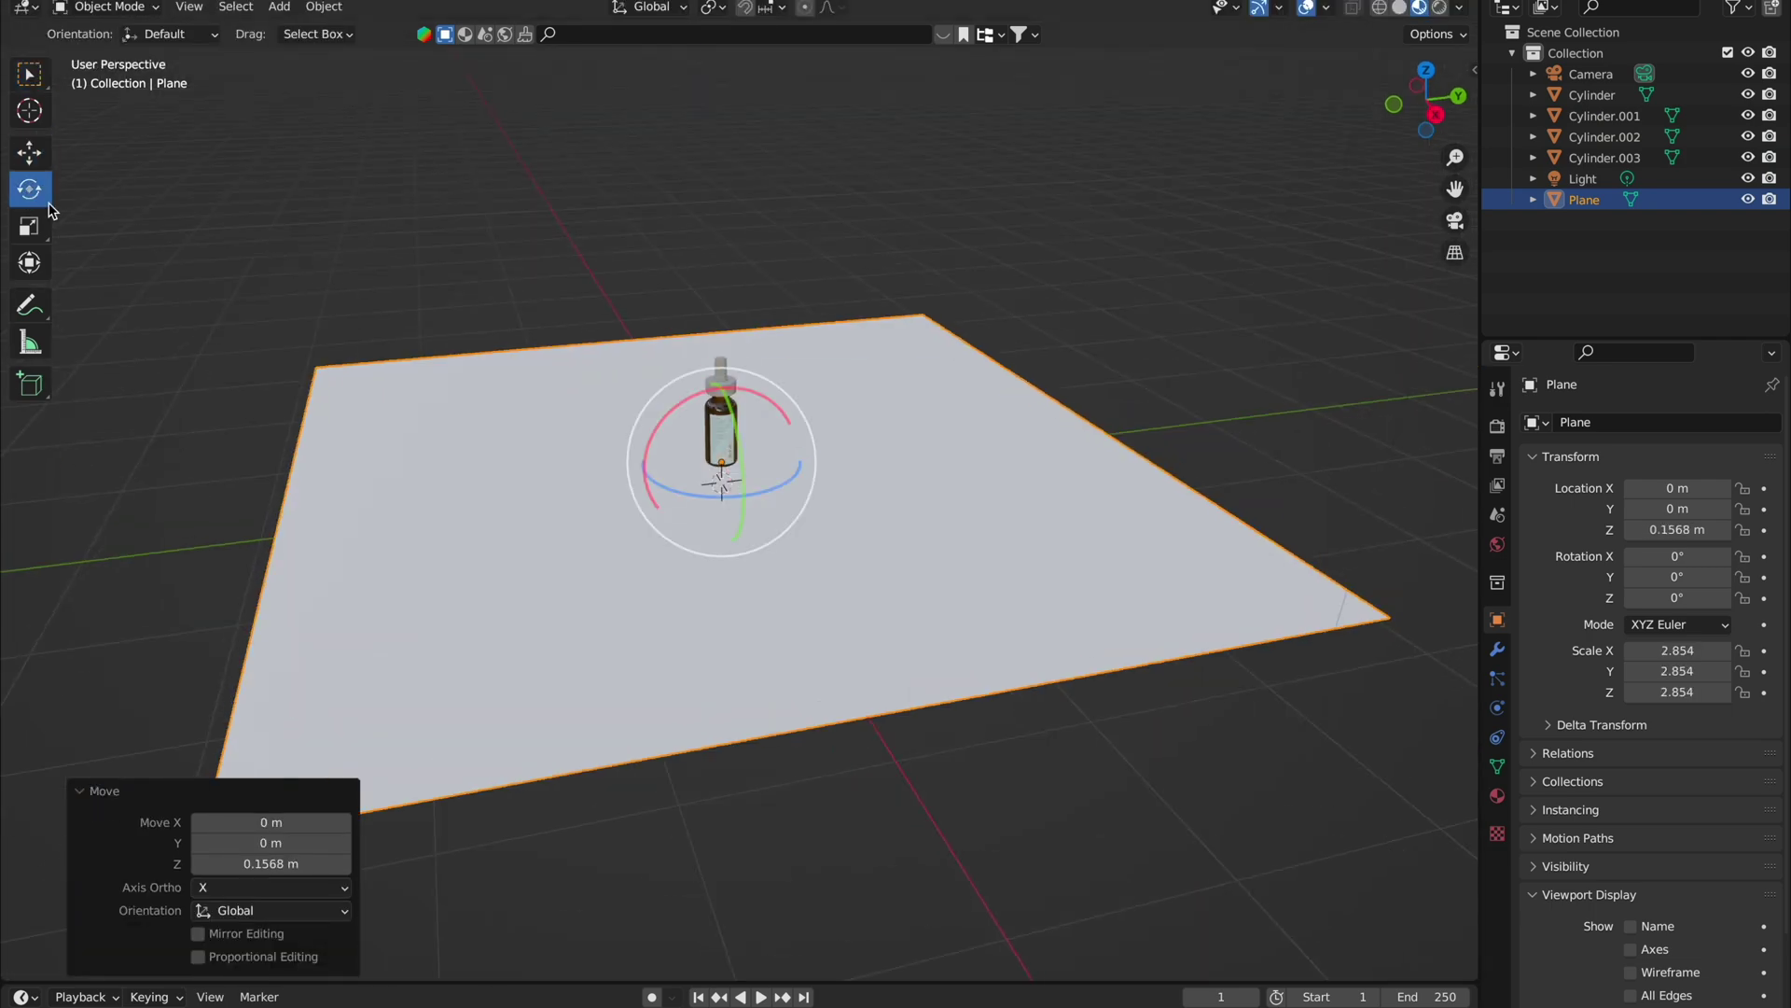
Step: Stand the plane upright at Y −97.5° and move it behind the bottle as a backdrop
left_click(29, 189)
left_click_drag(804, 467, 737, 559)
middle_click_drag(653, 419, 244, 313)
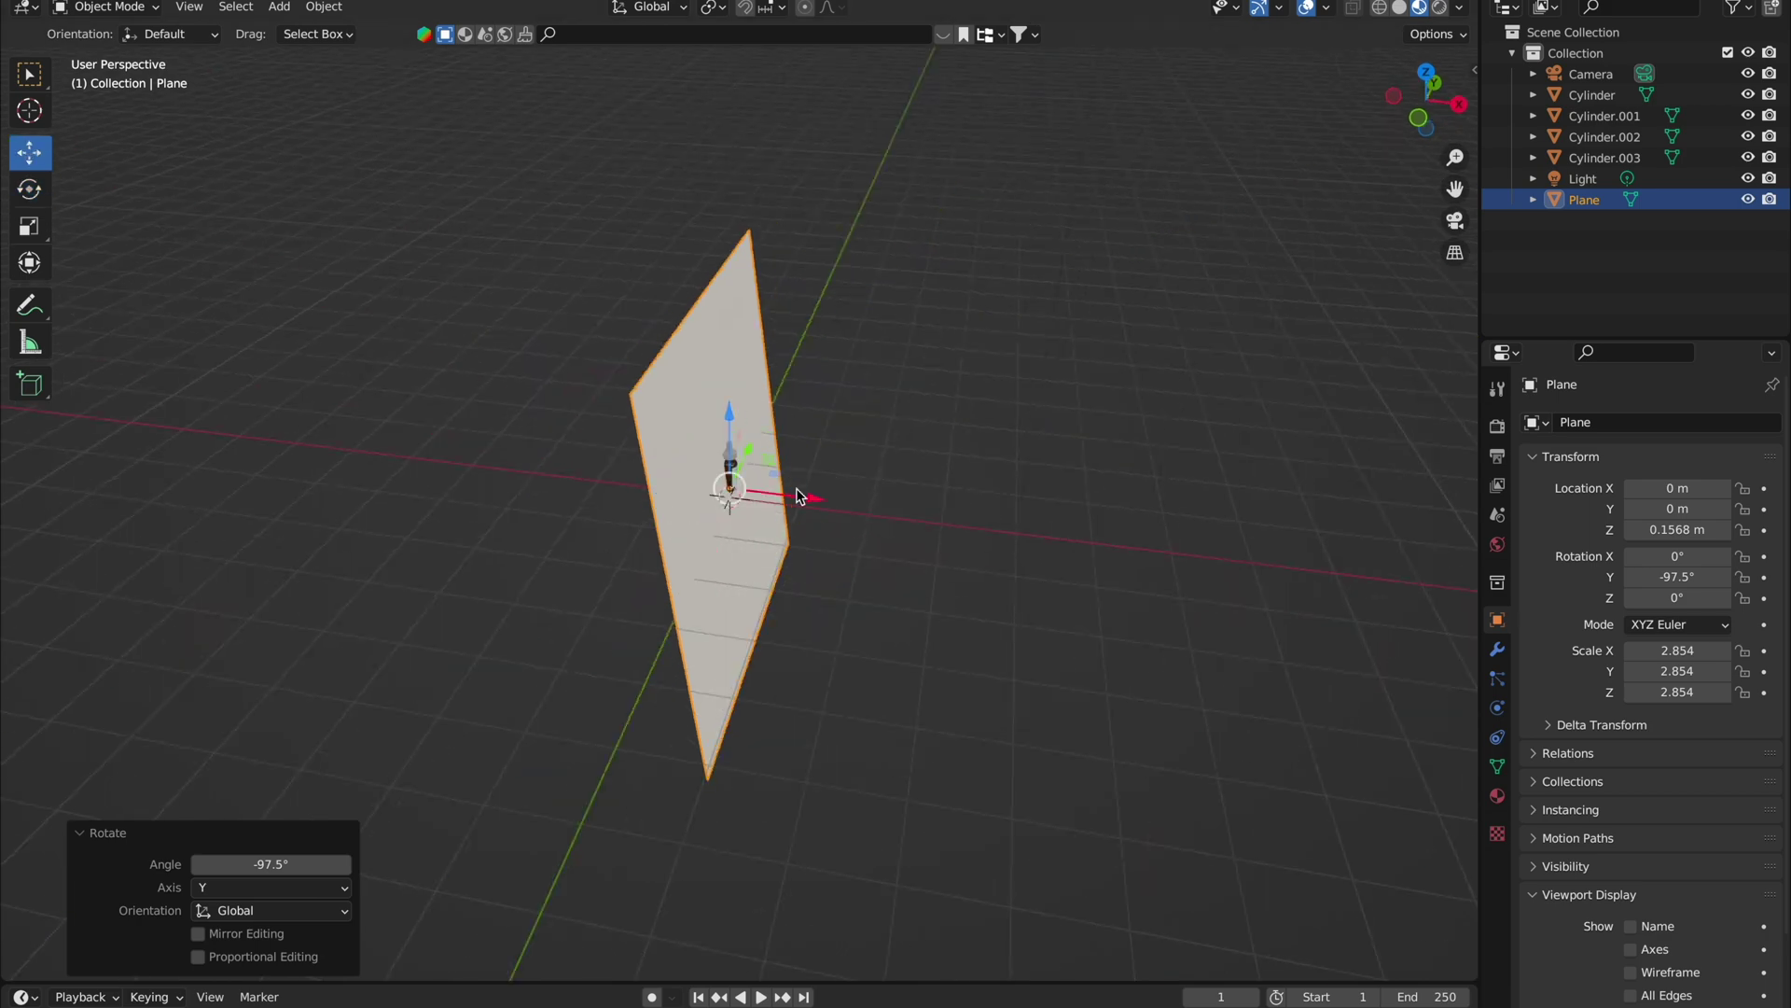
left_click_drag(789, 478, 709, 447)
middle_click_drag(709, 447, 803, 441)
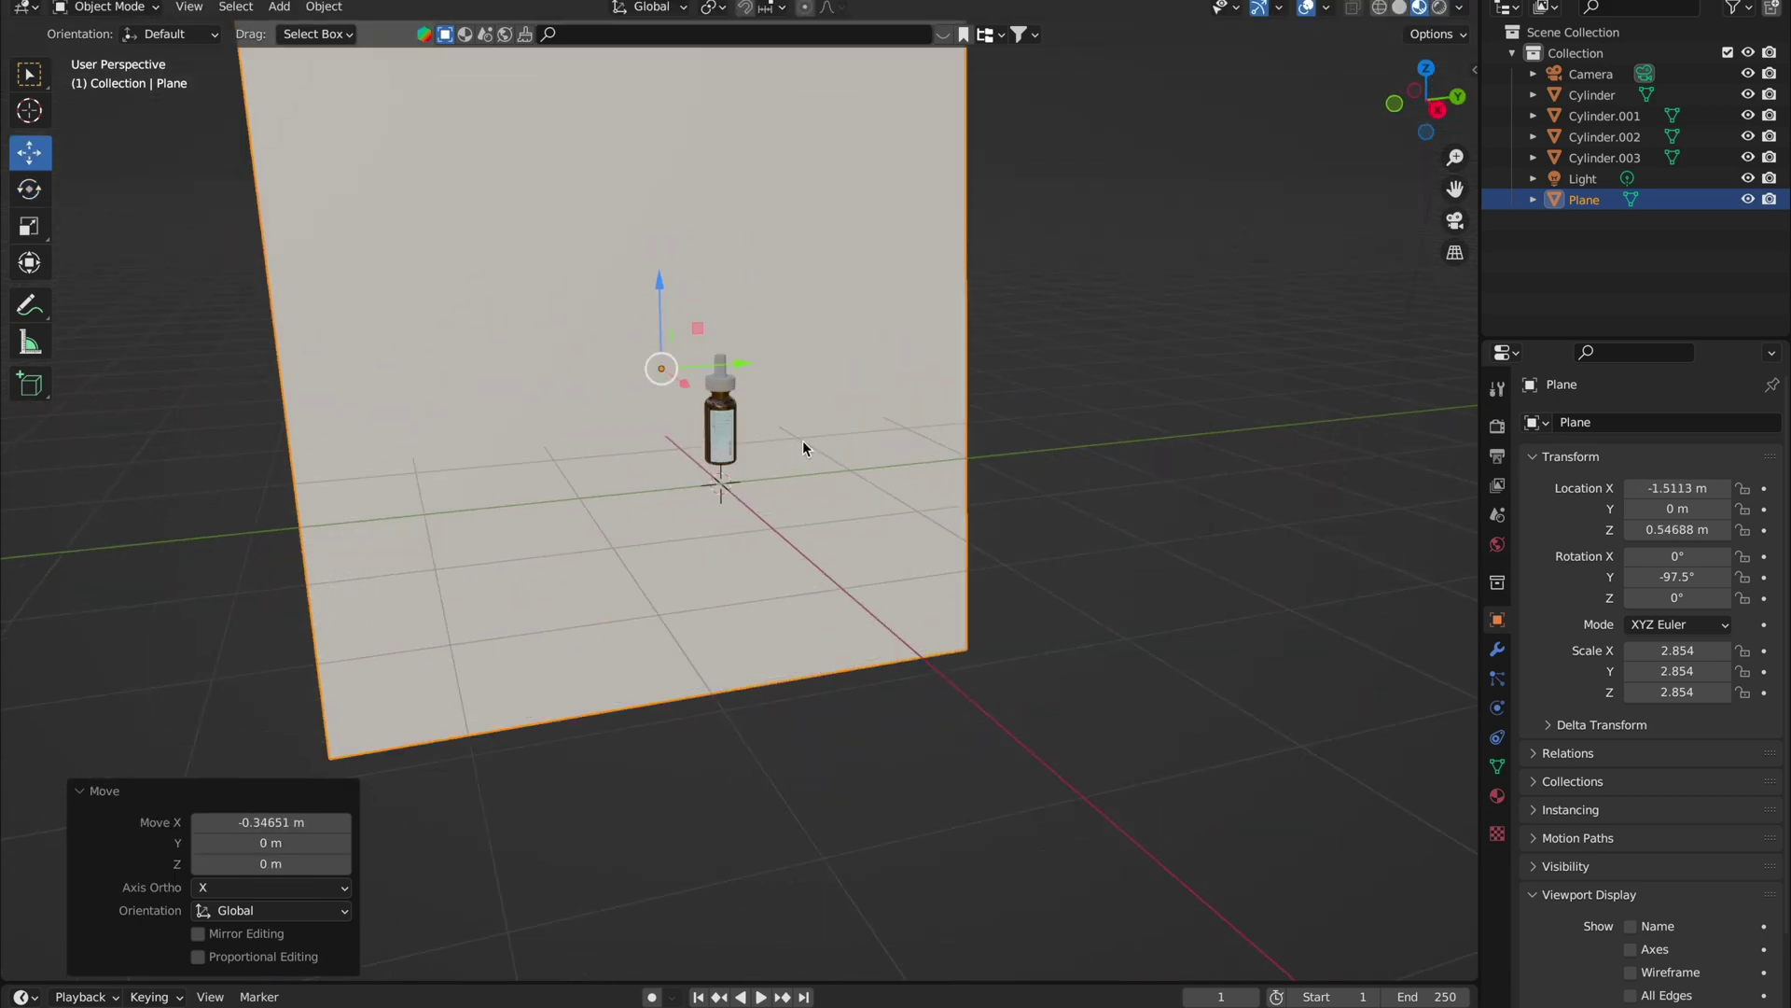
Step: Frame the bottle and backdrop in the camera view, then turn off Camera to View
key("KP_0")
key("n")
left_click(1467, 166)
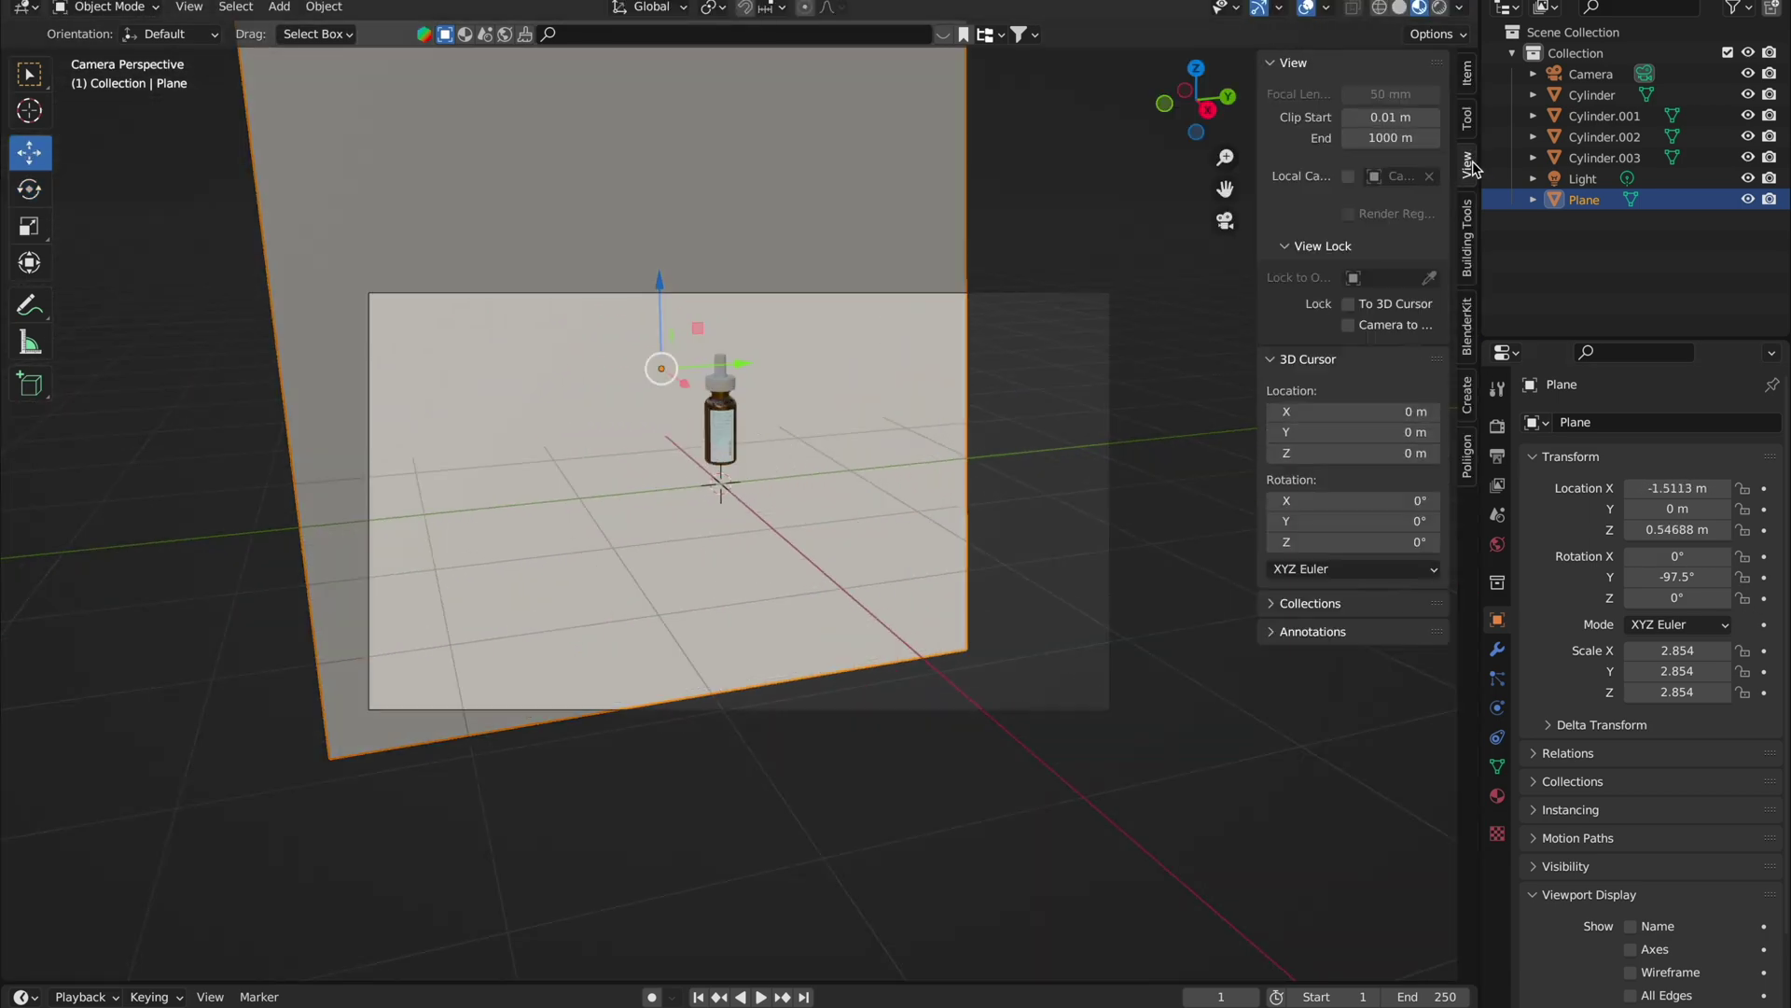
middle_click_drag(842, 515, 869, 588)
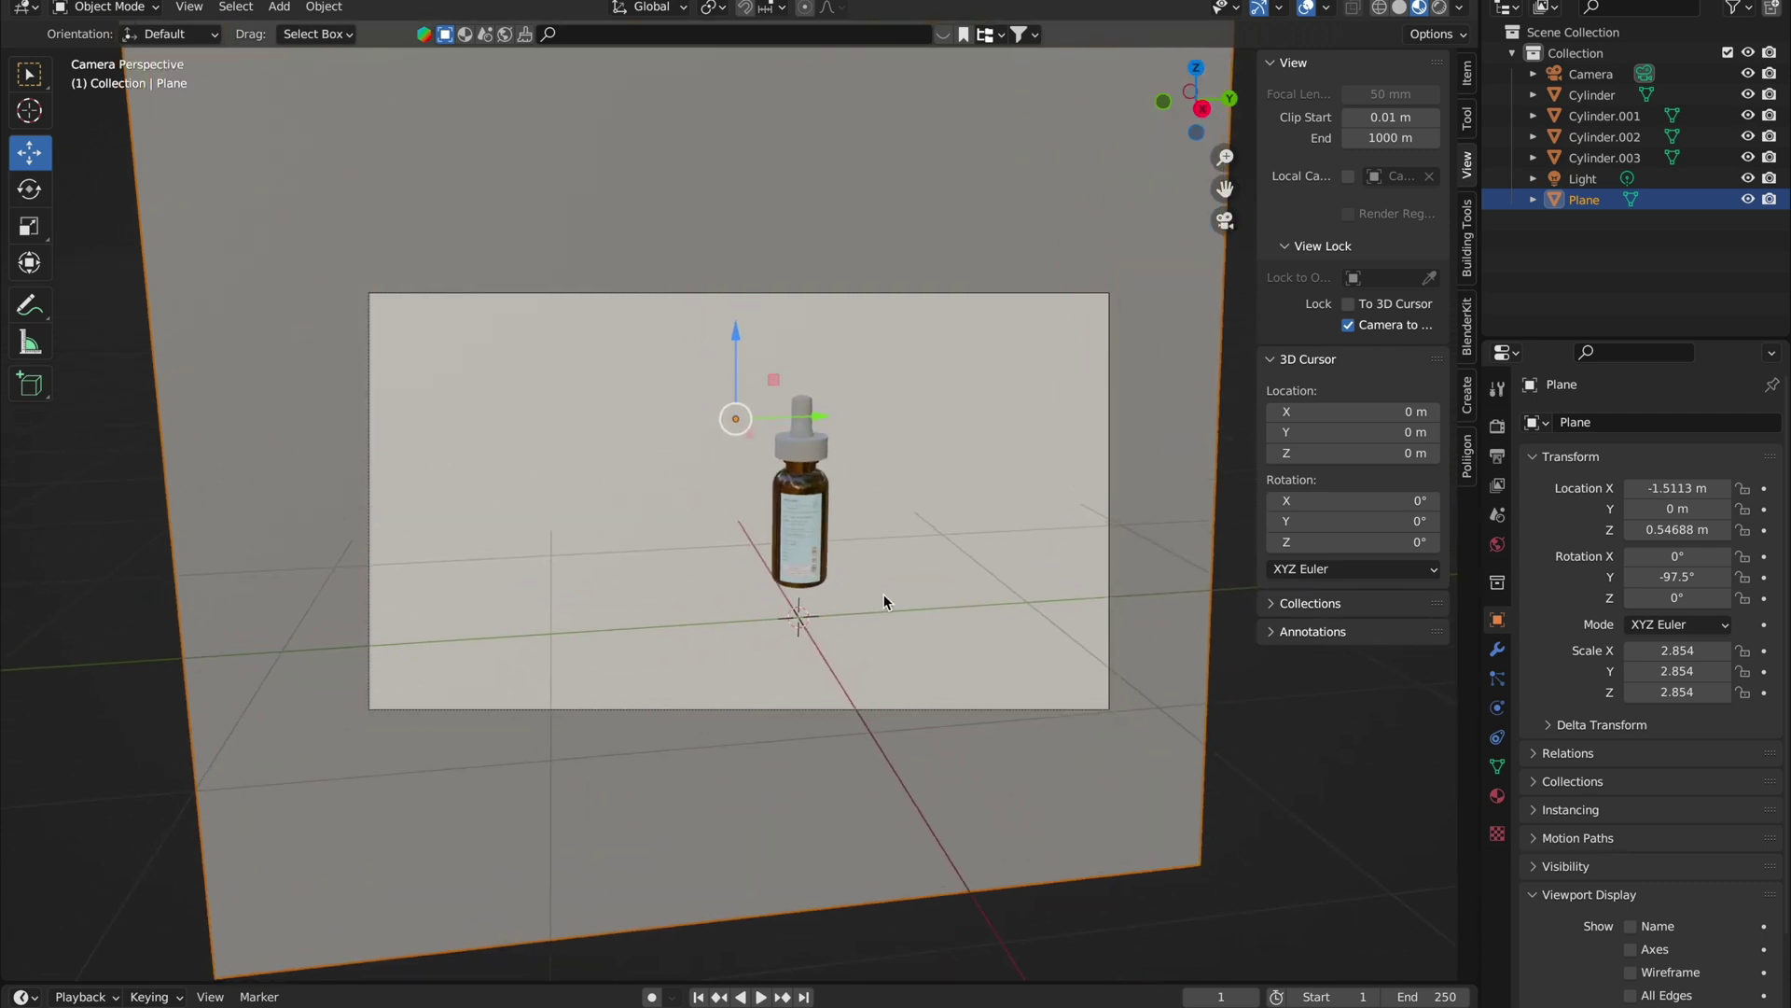
key("shift+alt+z")
left_click(1319, 5)
left_click(1348, 325)
Step: Lift every object 3.6556 m along Z, deselect, and bring up the save dialog
key("a")
key("g")
key("z")
left_click(833, 624)
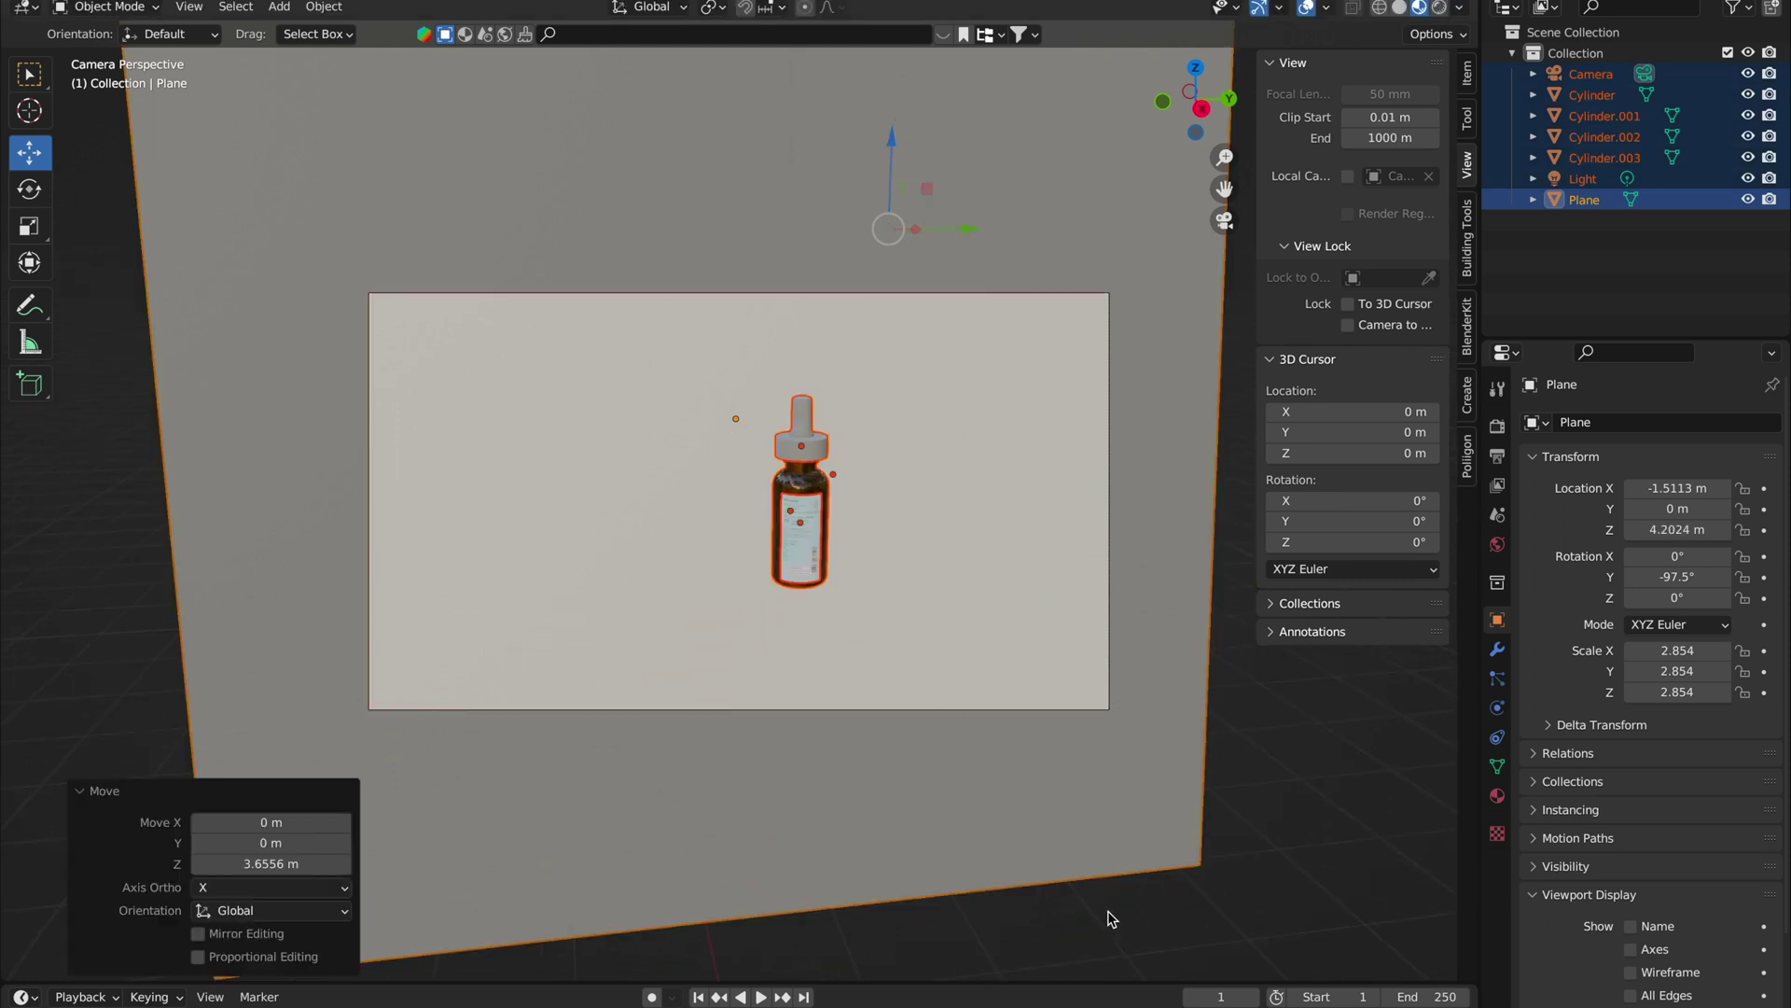
key("alt+a")
scroll(886, 655, "up", 2)
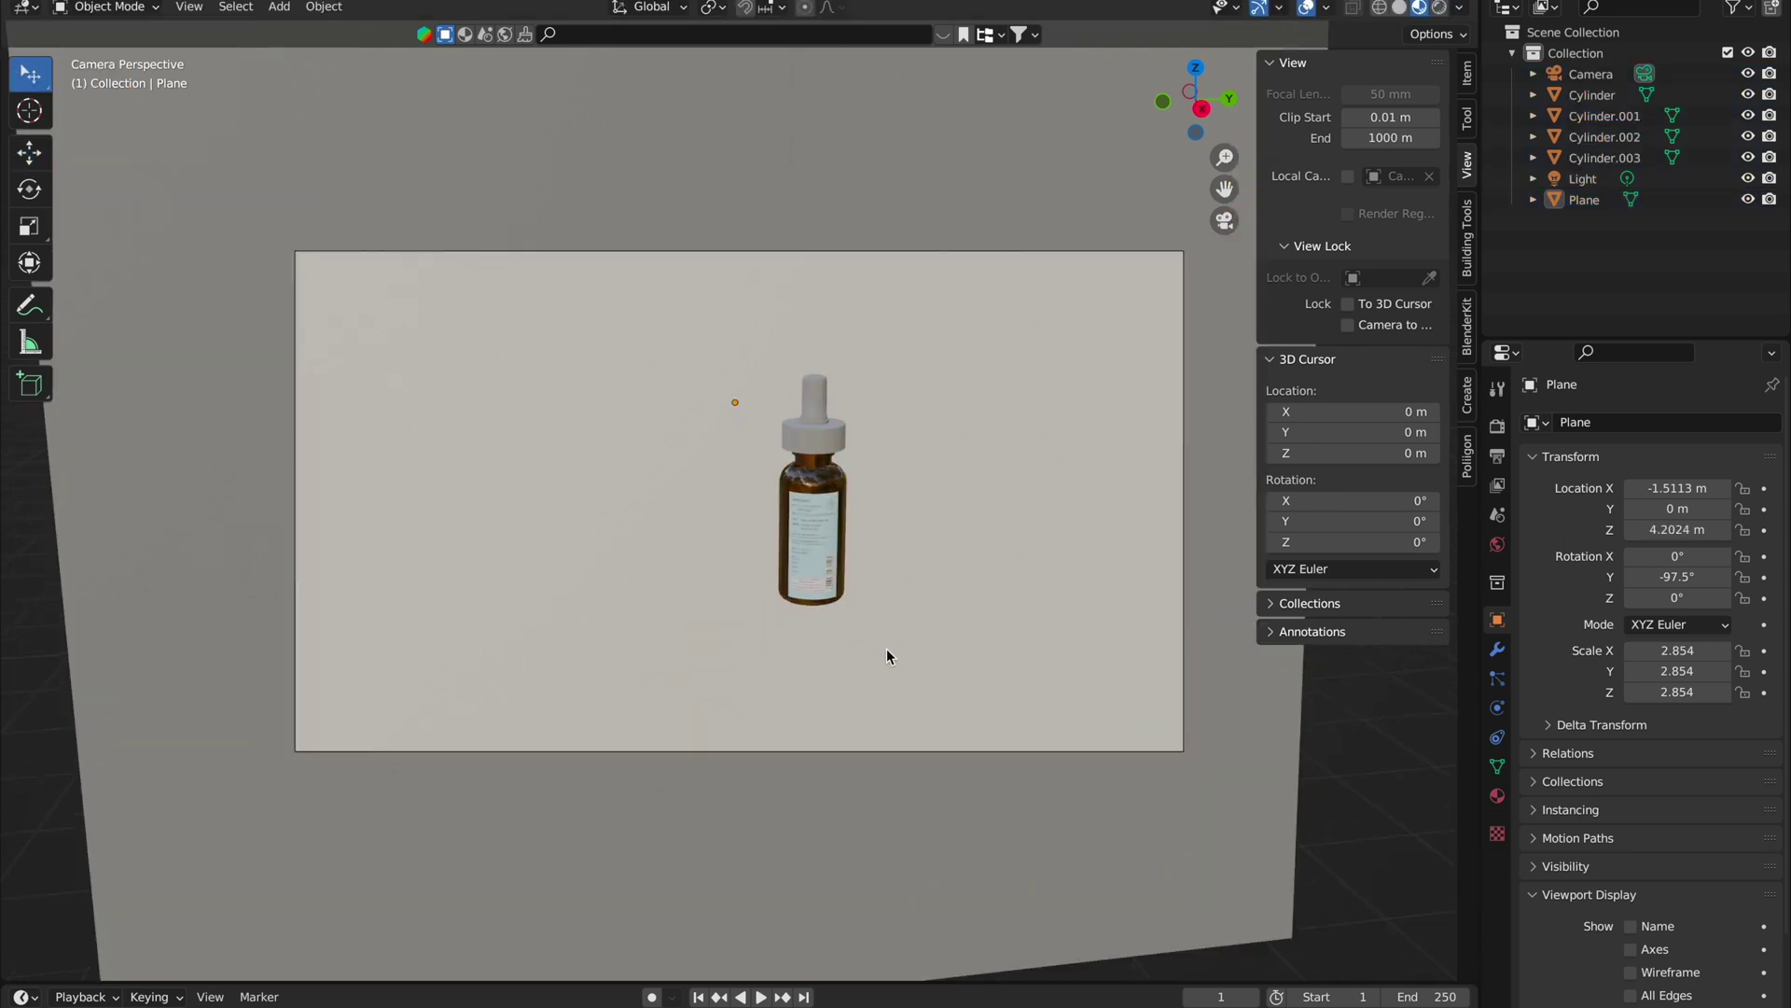
key("ctrl+s")
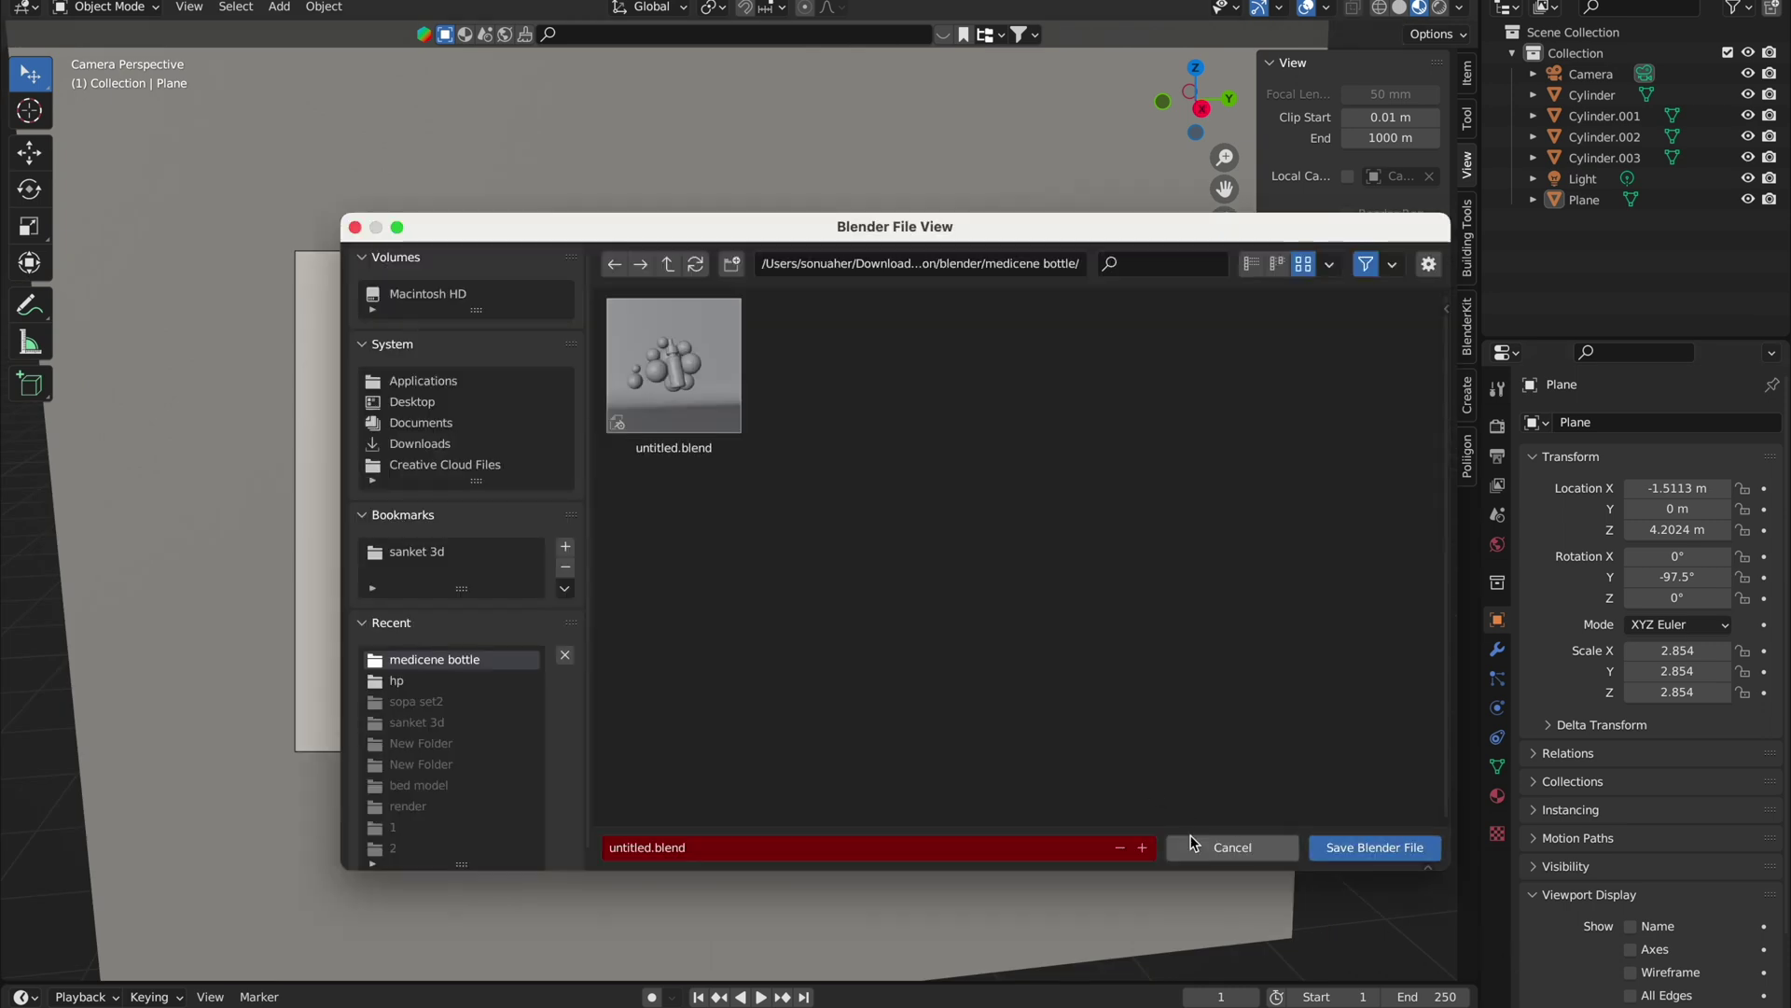
Step: Cancel the save dialog and switch rendering to Cycles on GPU Compute
left_click(1318, 852)
left_click(1497, 426)
left_click(1670, 422)
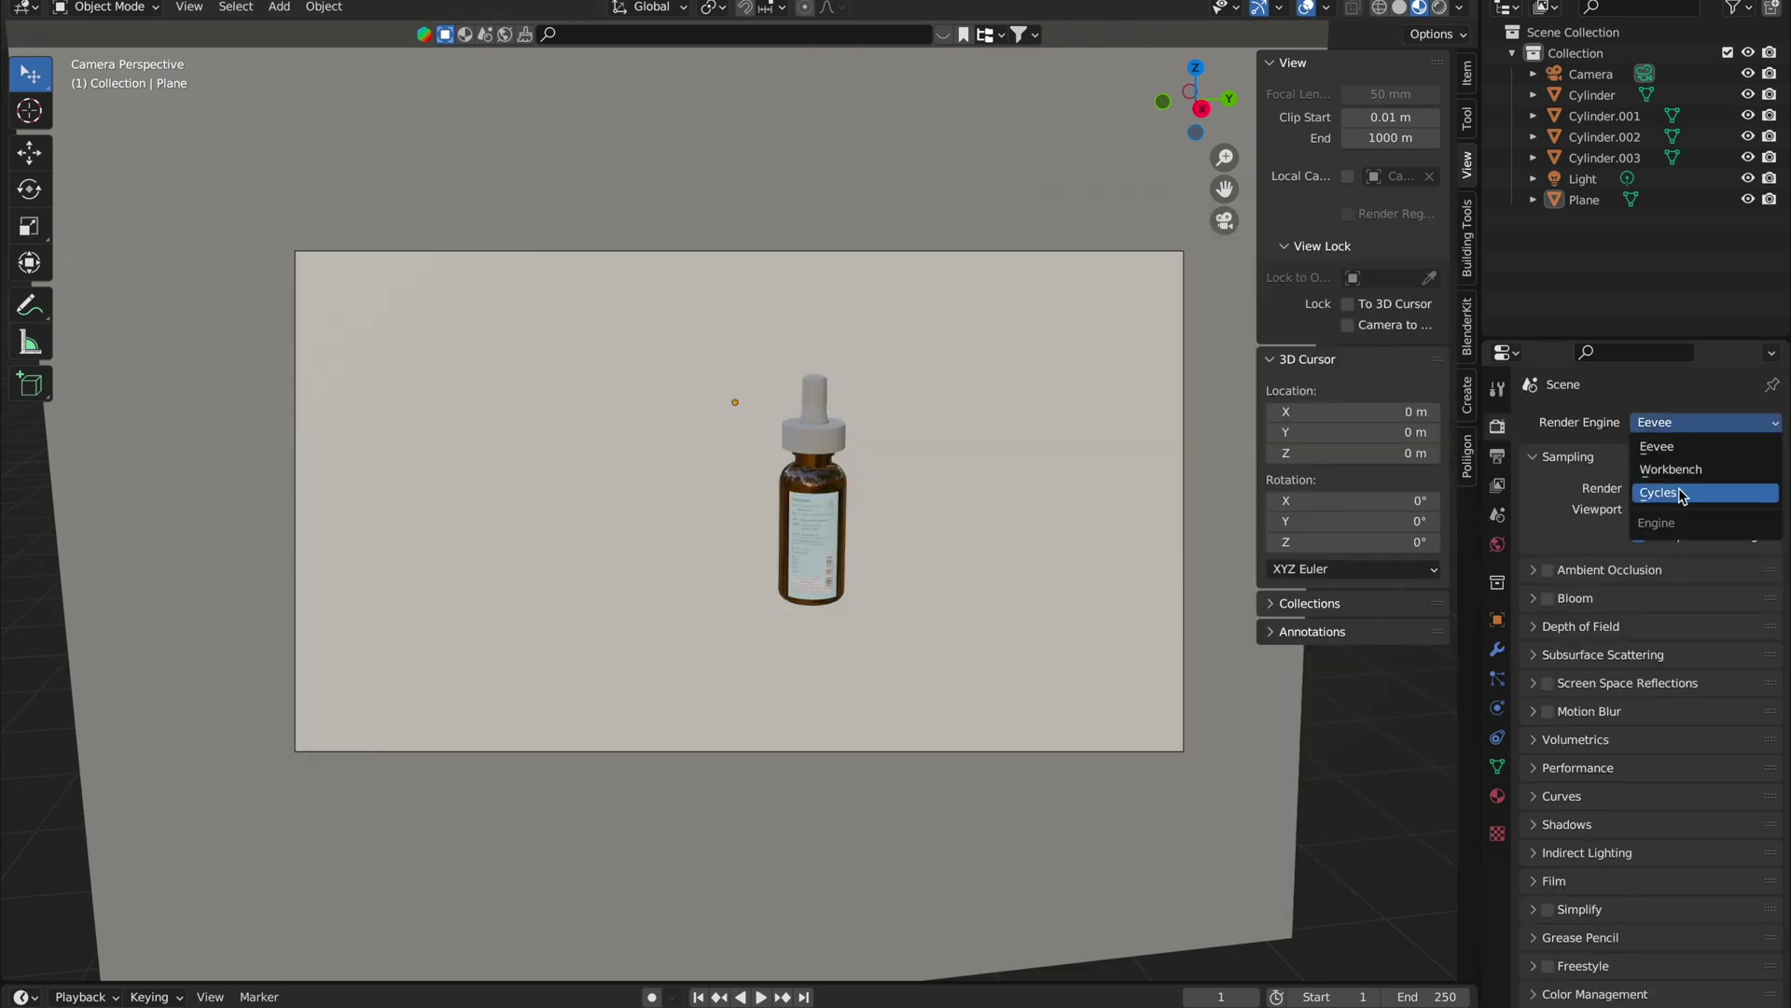
left_click(1665, 494)
left_click(1680, 474)
left_click(1683, 522)
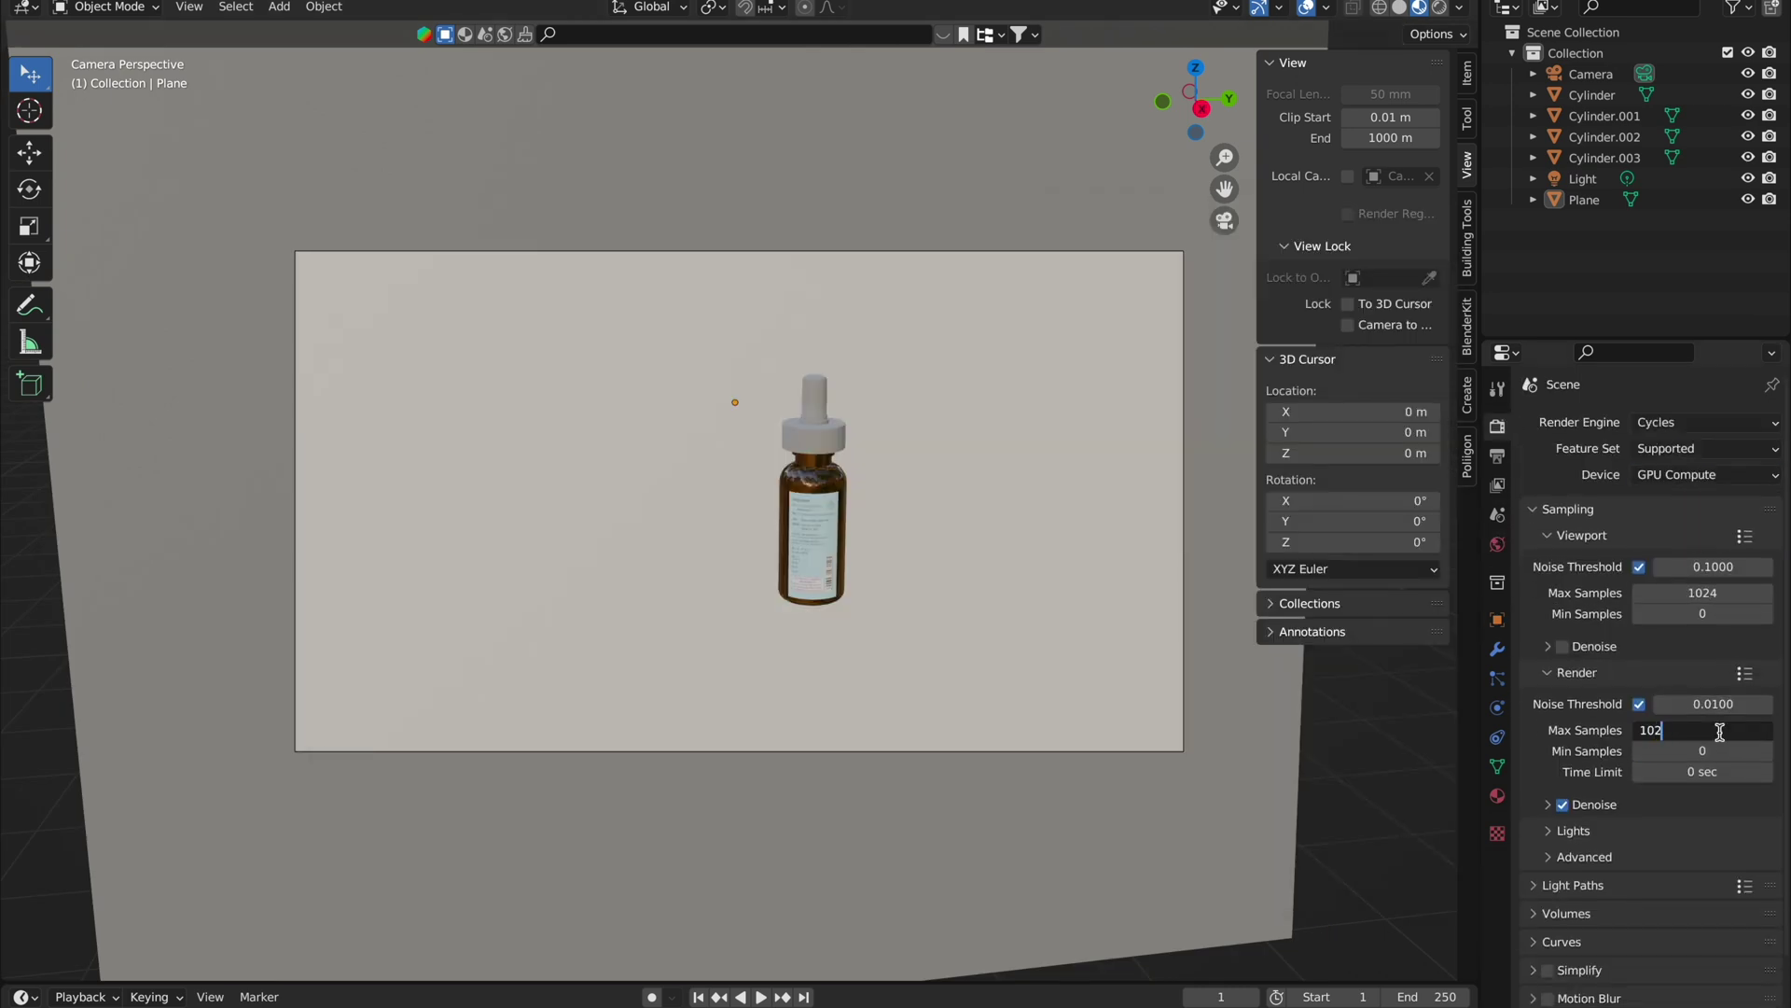
Step: Set max render samples to 1024 and add a UV sphere
scroll(1564, 869, "down", 3)
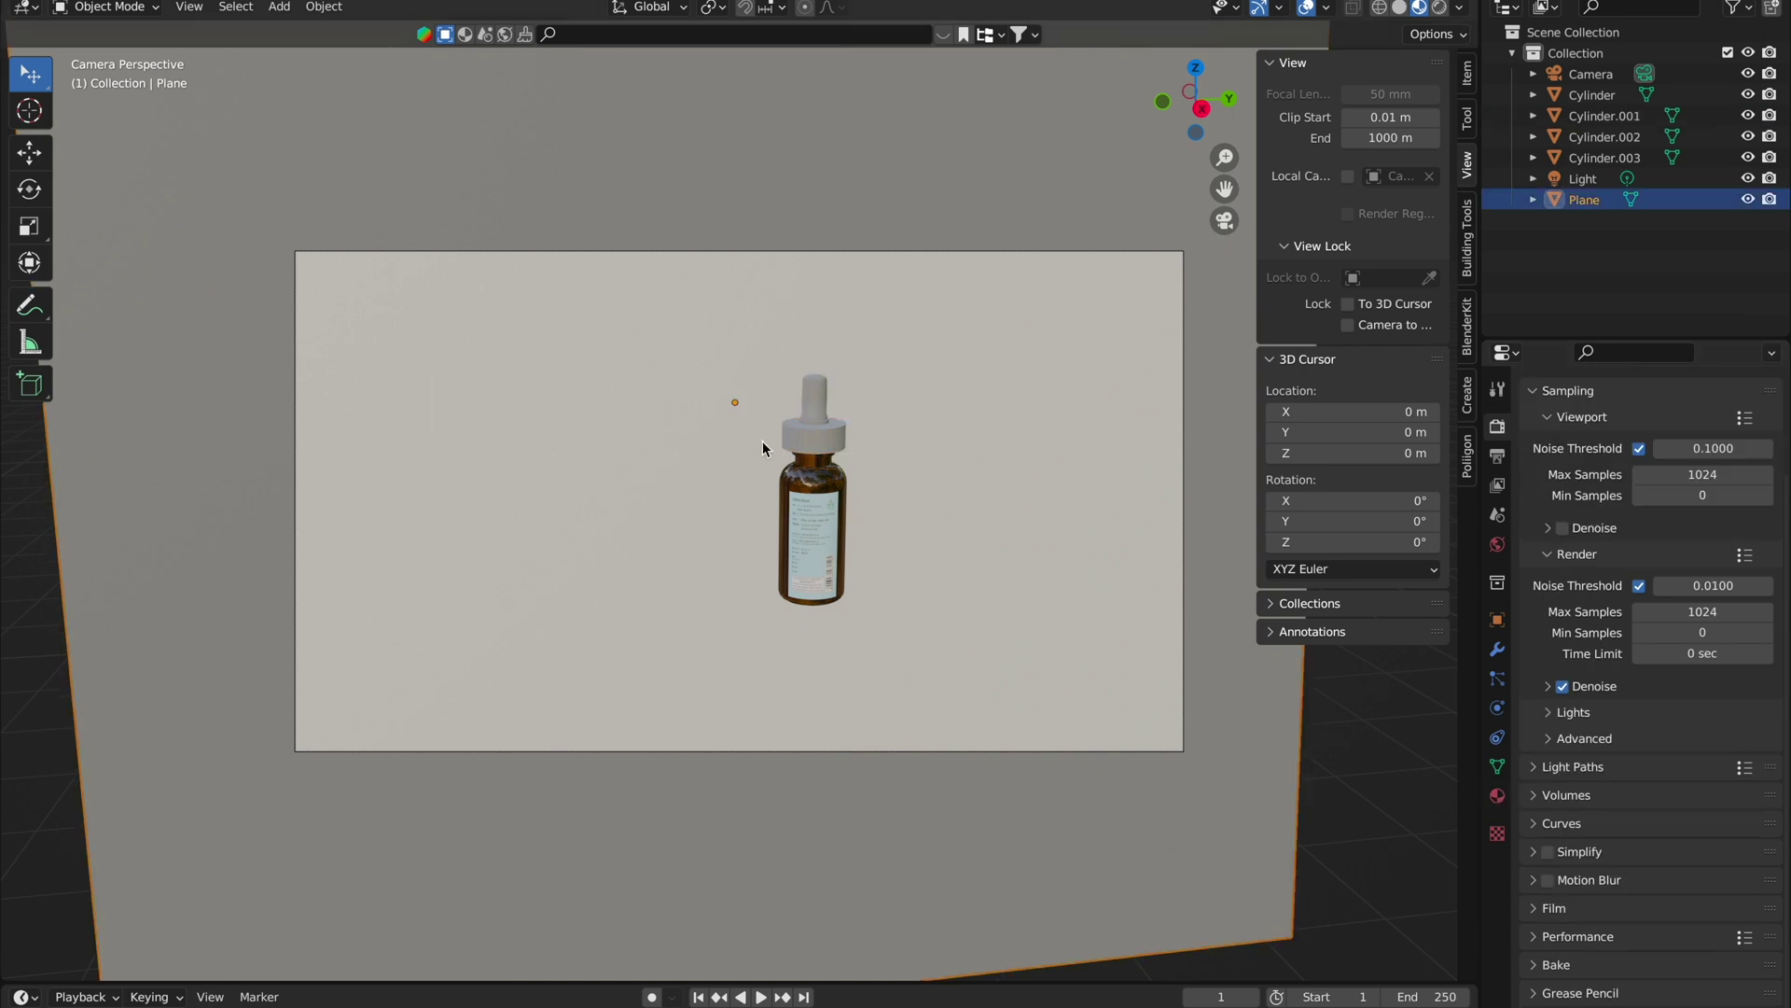
key("shift+a")
left_click(803, 507)
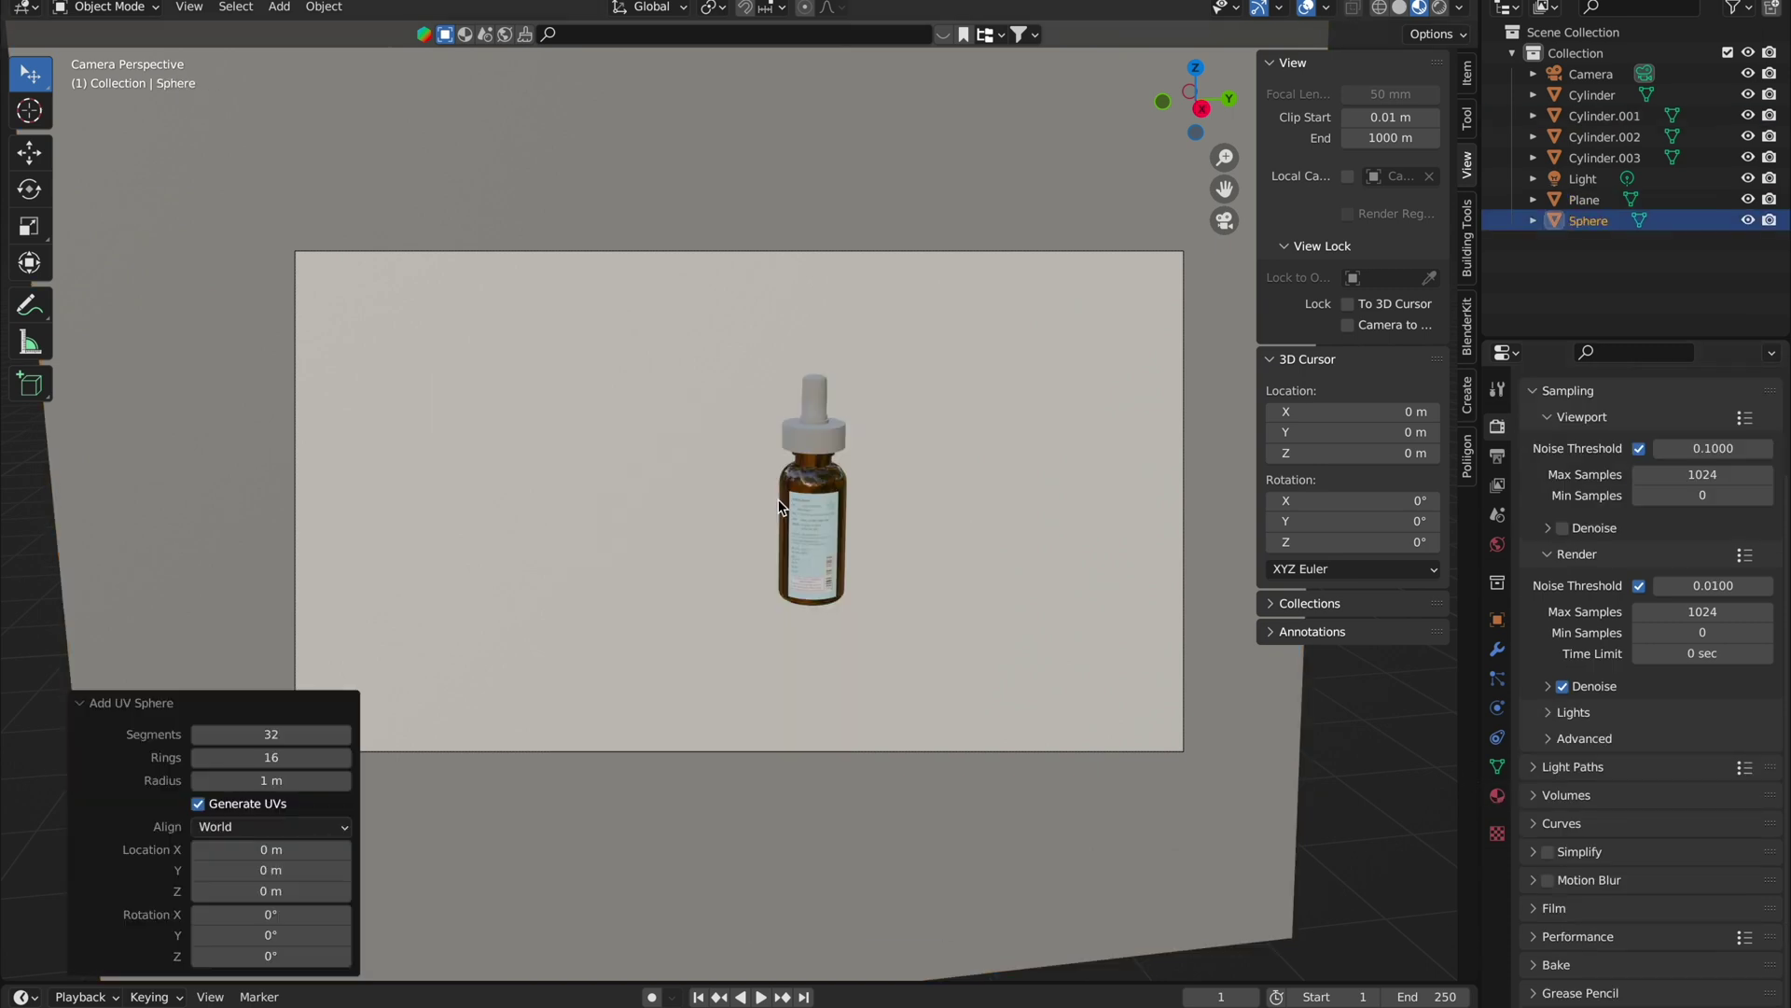
Step: Shrink the new UV sphere to 0.195 scale
key("KP_0")
key("KP_0")
key("KP_0")
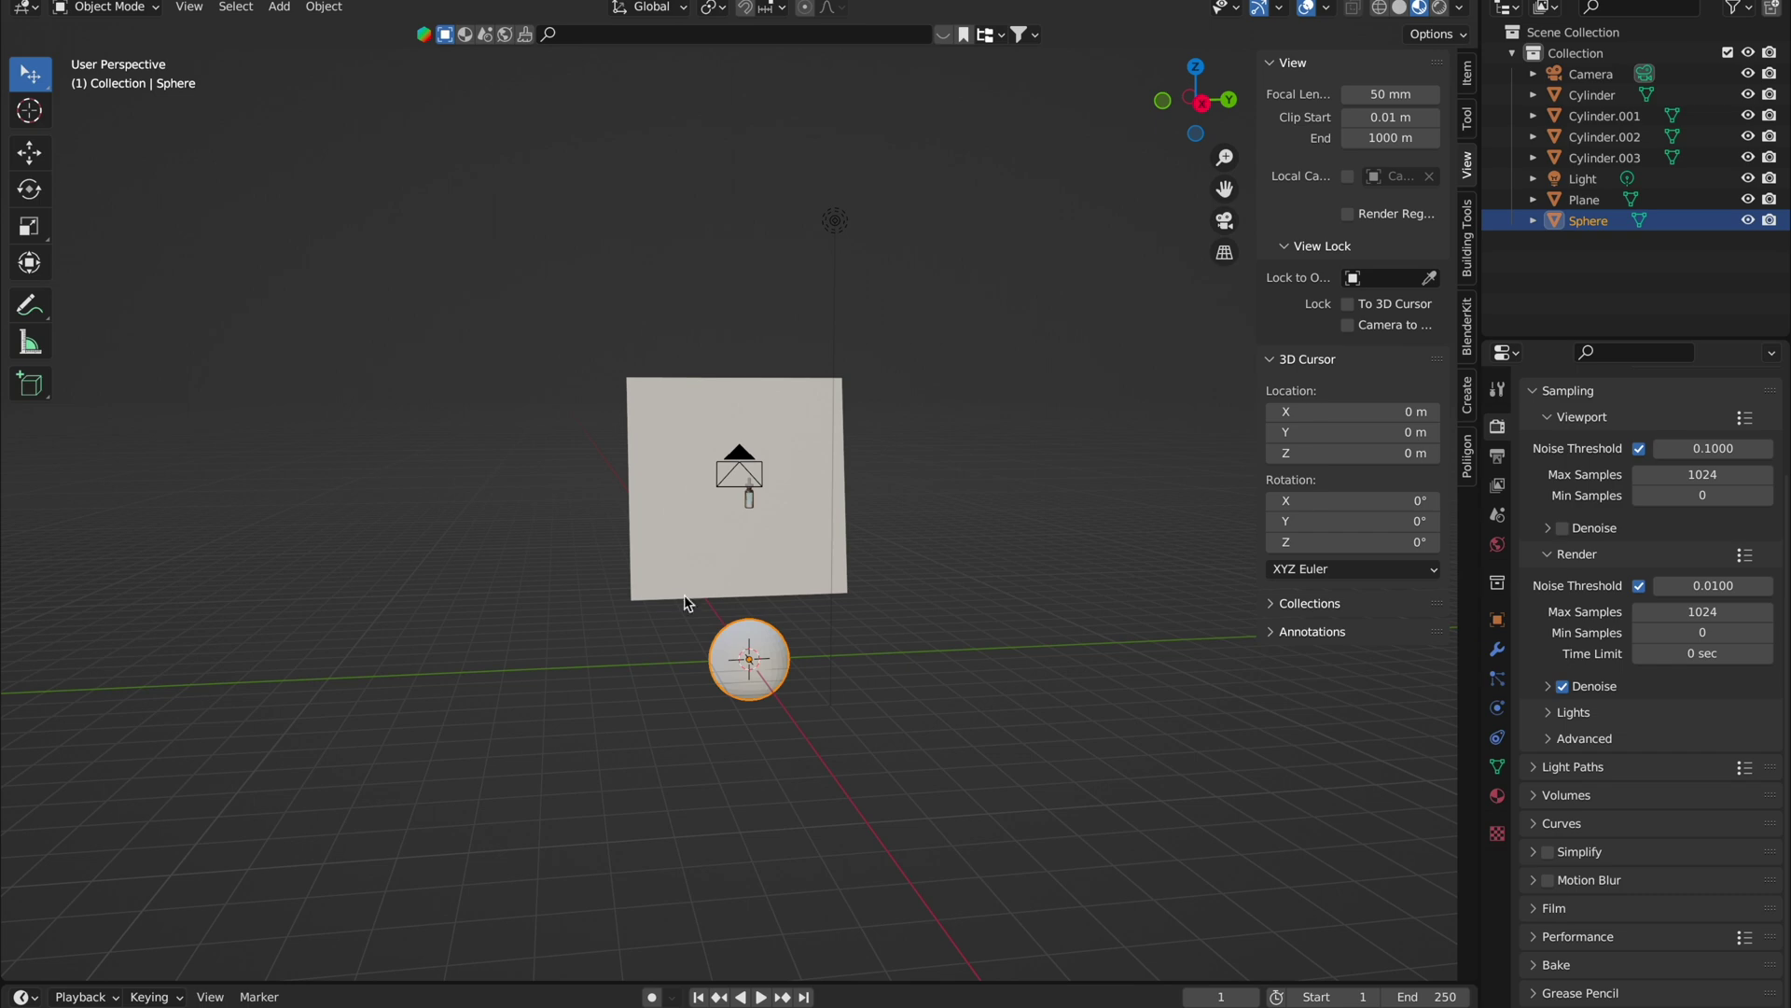
key("s")
left_click(858, 386)
scroll(858, 387, "up", 5)
key("s")
left_click(803, 388)
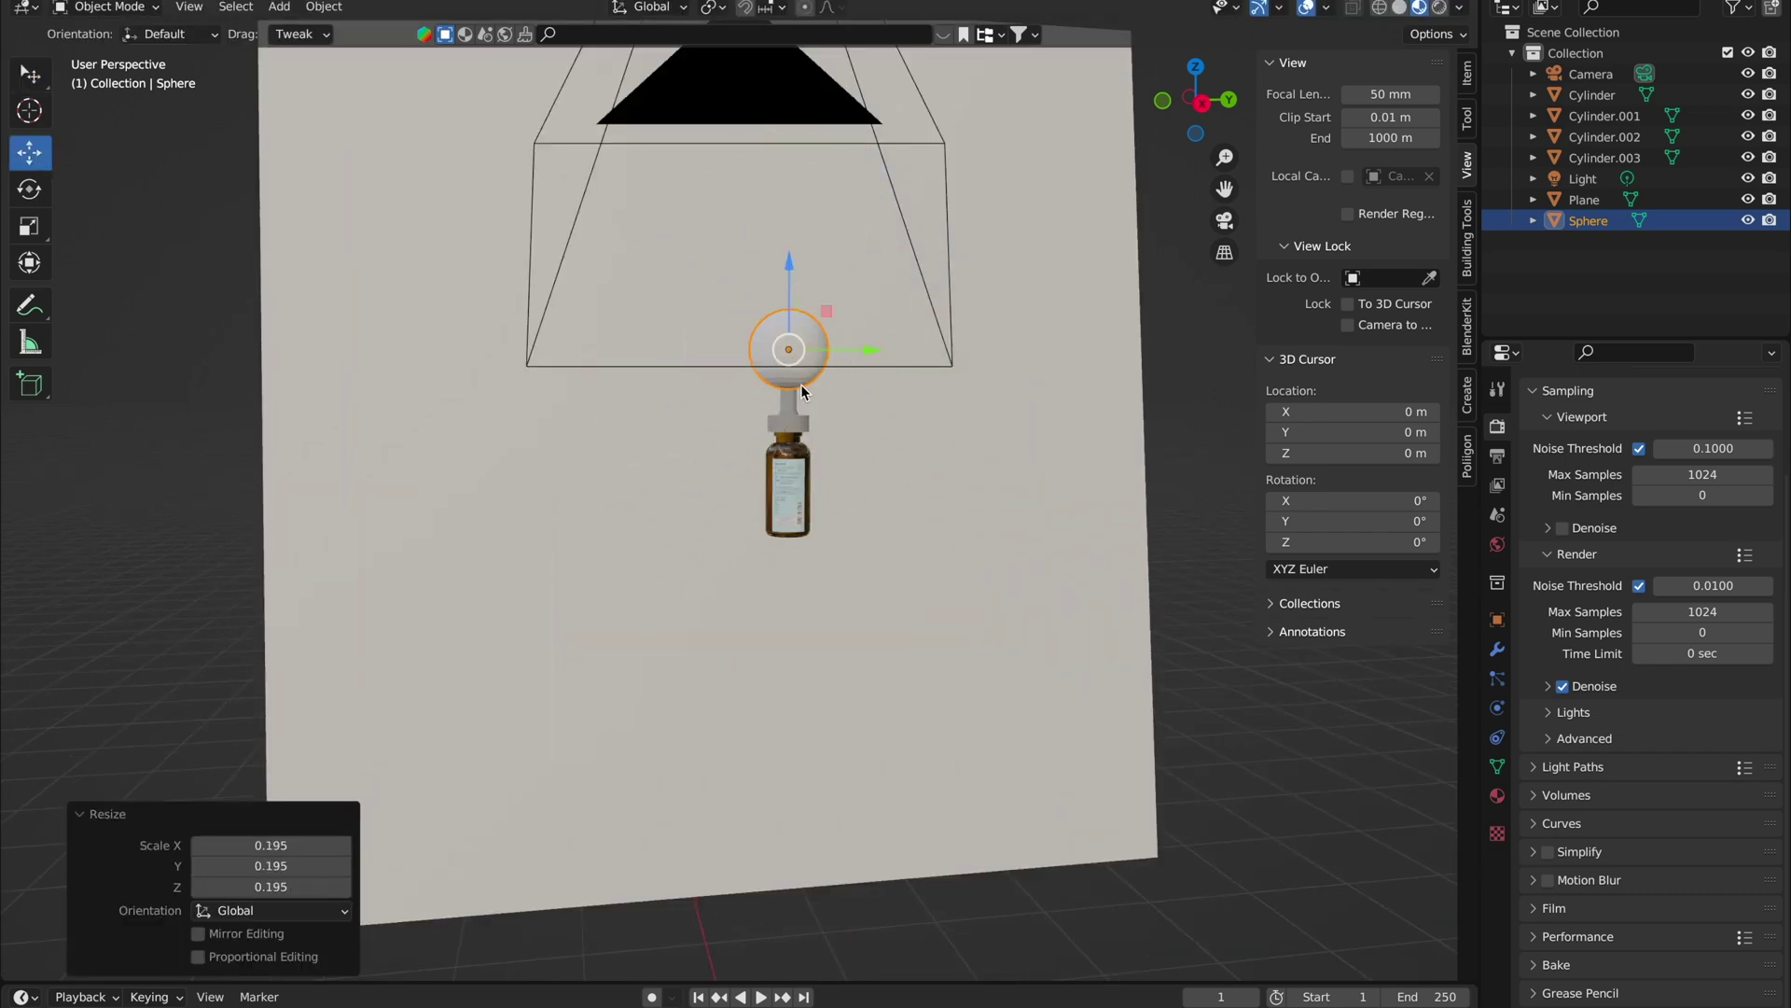
Step: Move the small sphere beside the bottle, adjusting its position along Y and X
middle_click_drag(803, 388, 808, 371)
key("KP_0")
key("g")
key("y")
left_click(821, 467)
middle_click_drag(821, 466, 827, 537)
key("g")
key("x")
left_click(835, 541)
Step: Shade the sphere smooth and give it a new material with an orange base colour
right_click(843, 466)
left_click(813, 552)
left_click(1497, 795)
left_click(1698, 695)
left_click(1614, 447)
middle_click_drag(1112, 616, 916, 492)
left_click(915, 493)
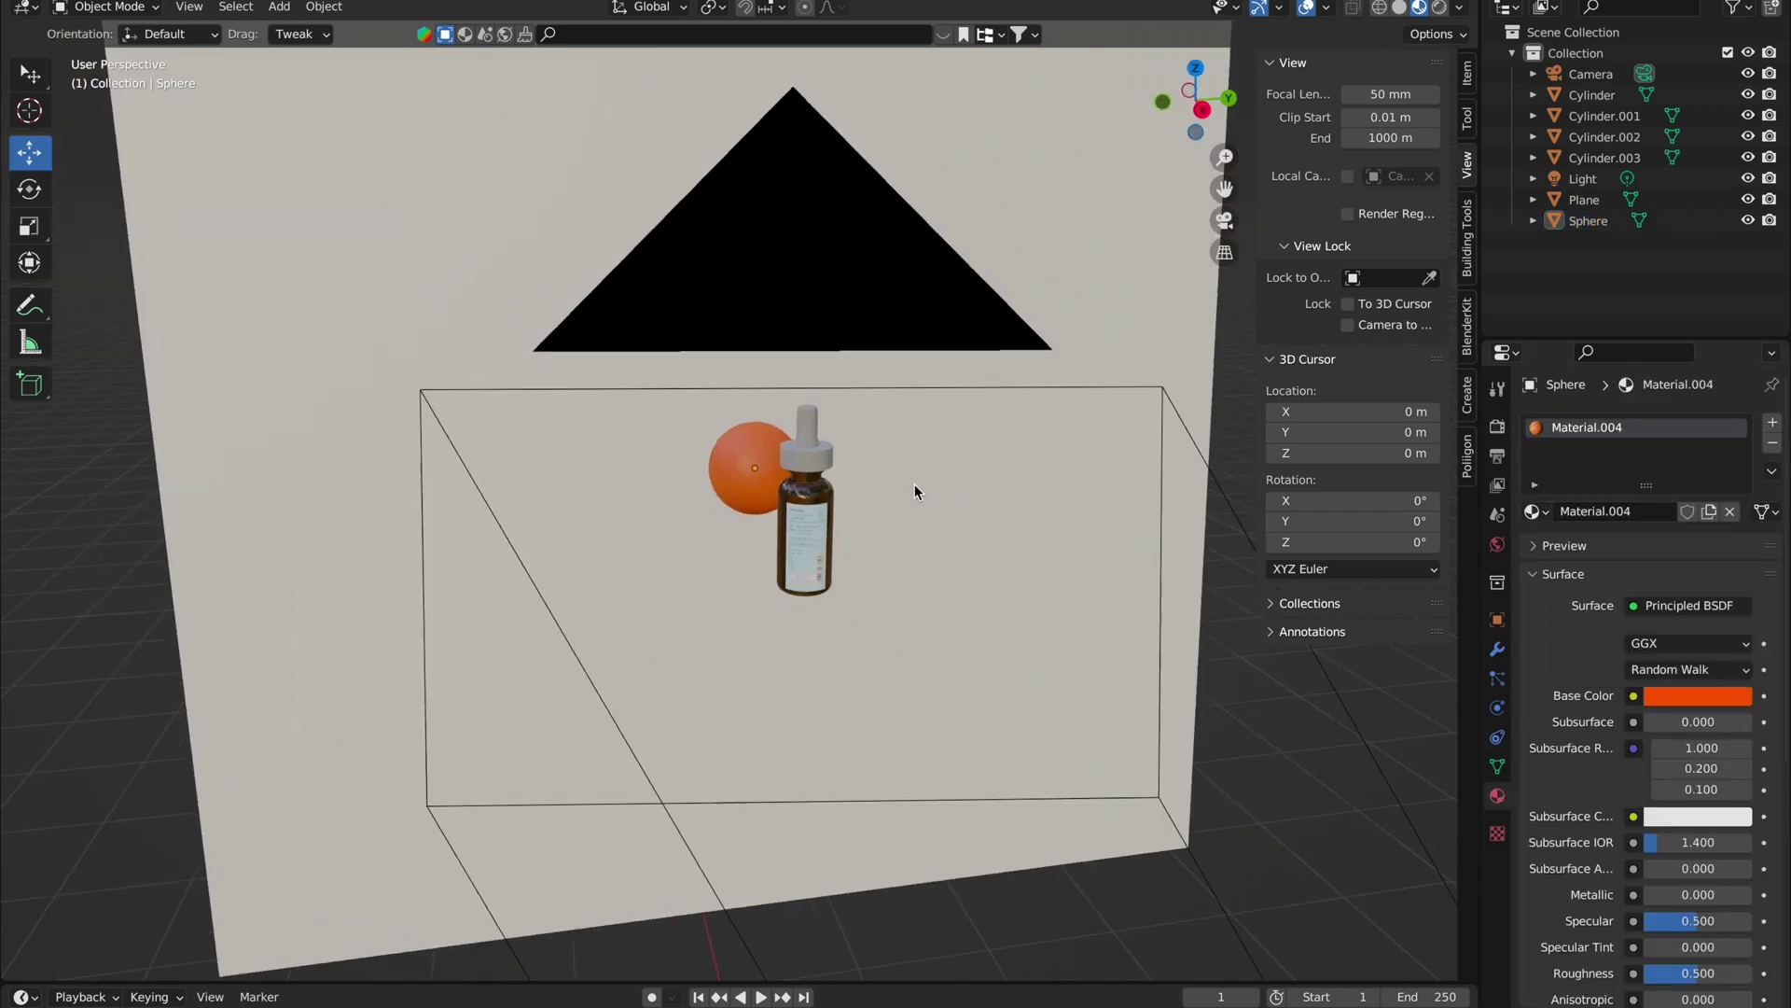
Step: Shift the camera's X location from 3.8381 to 2.8181 to reframe the shot
key("KP_0")
left_click(762, 469)
left_click(1047, 445)
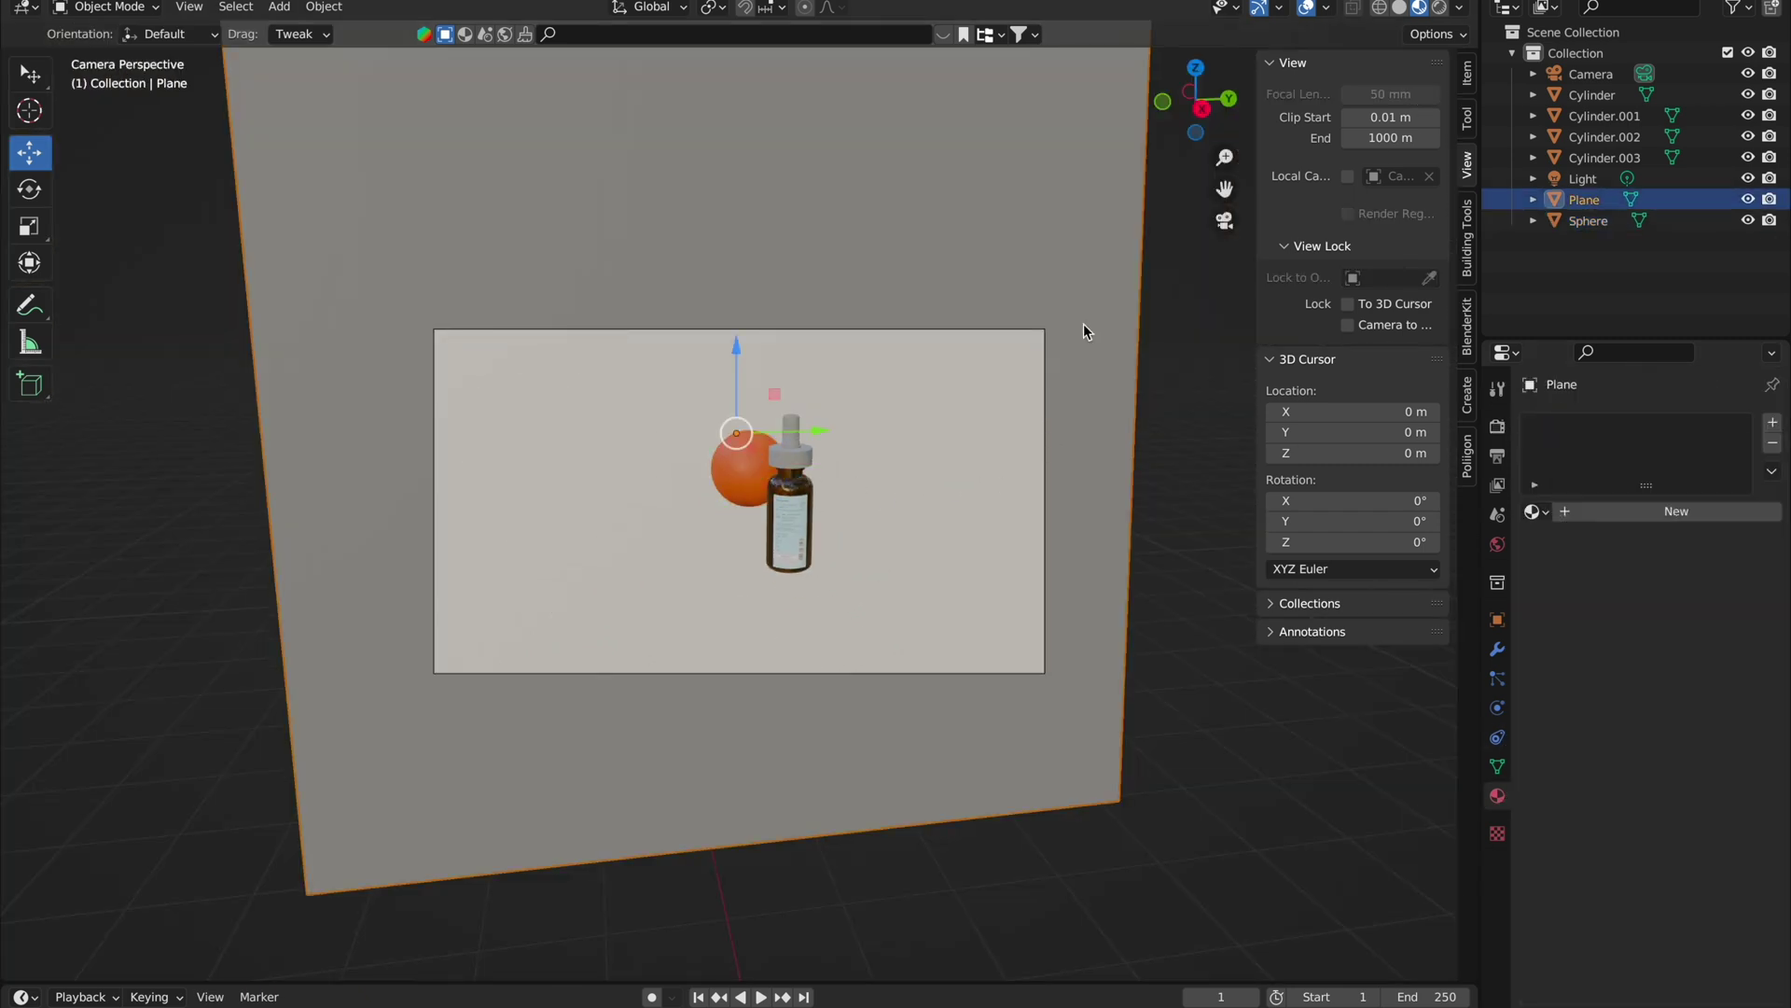
left_click(1590, 74)
left_click(1465, 76)
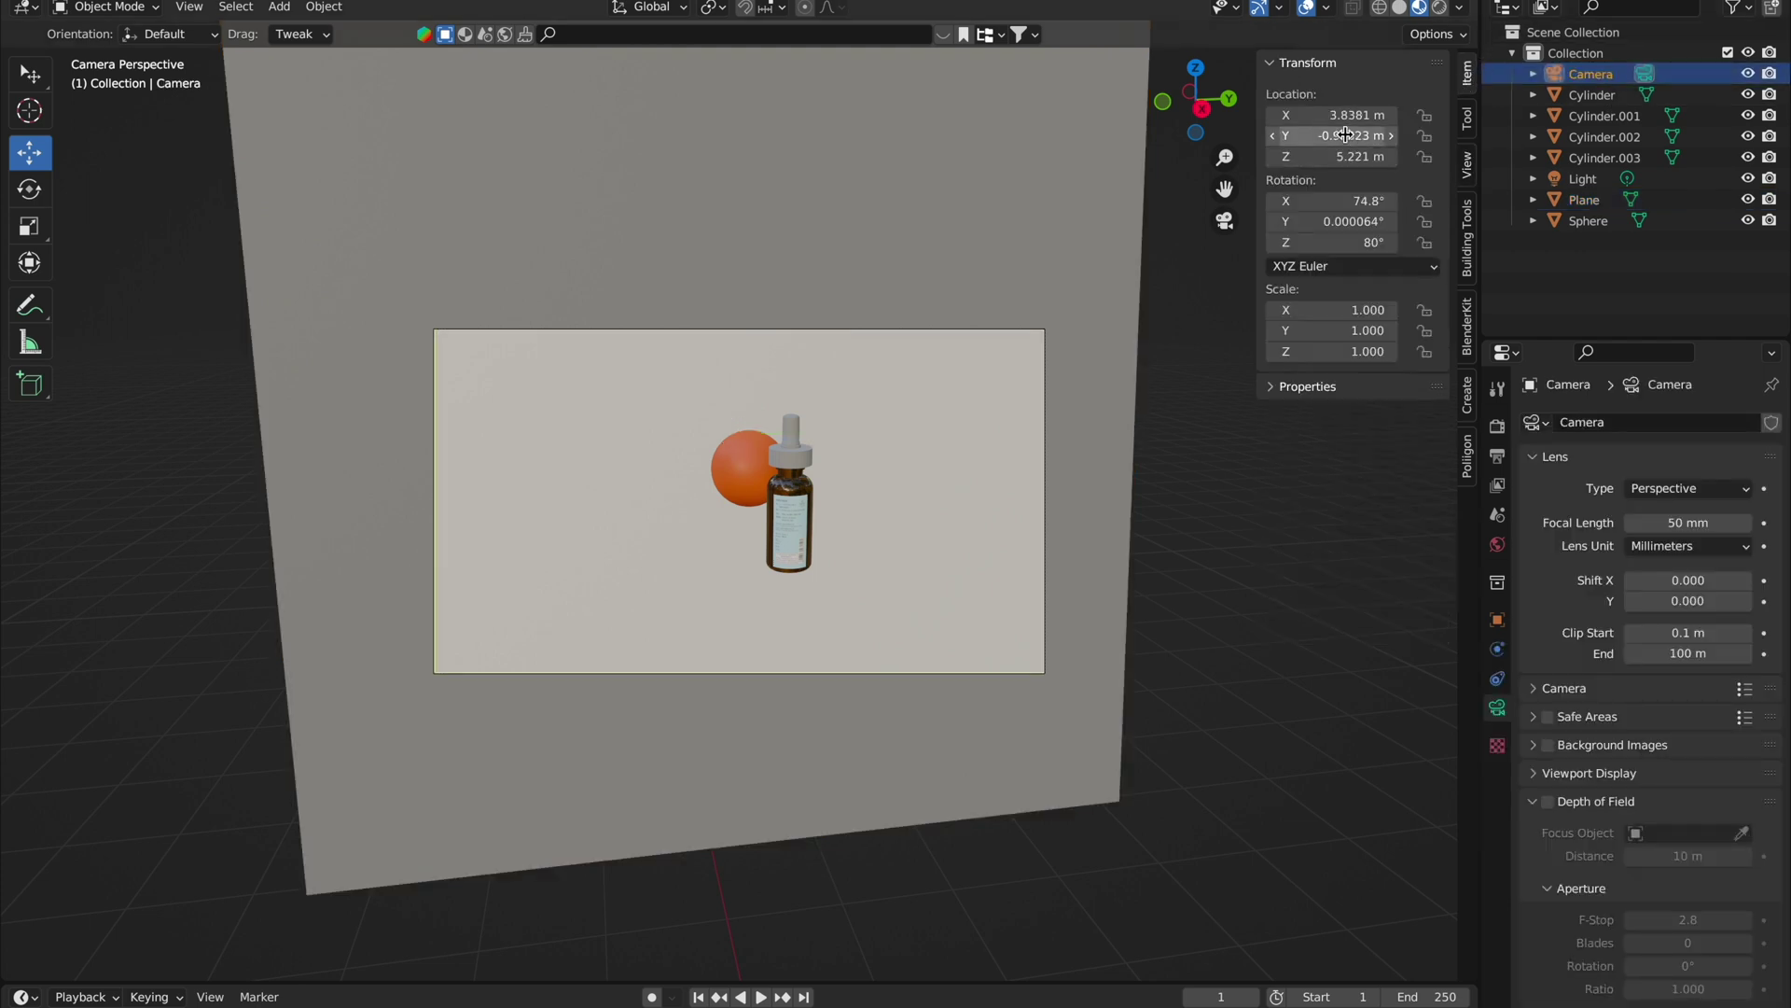
mouse_move(1353, 115)
left_mouse_down()
mouse_move(1306, 115)
mouse_move(1334, 156)
left_mouse_up()
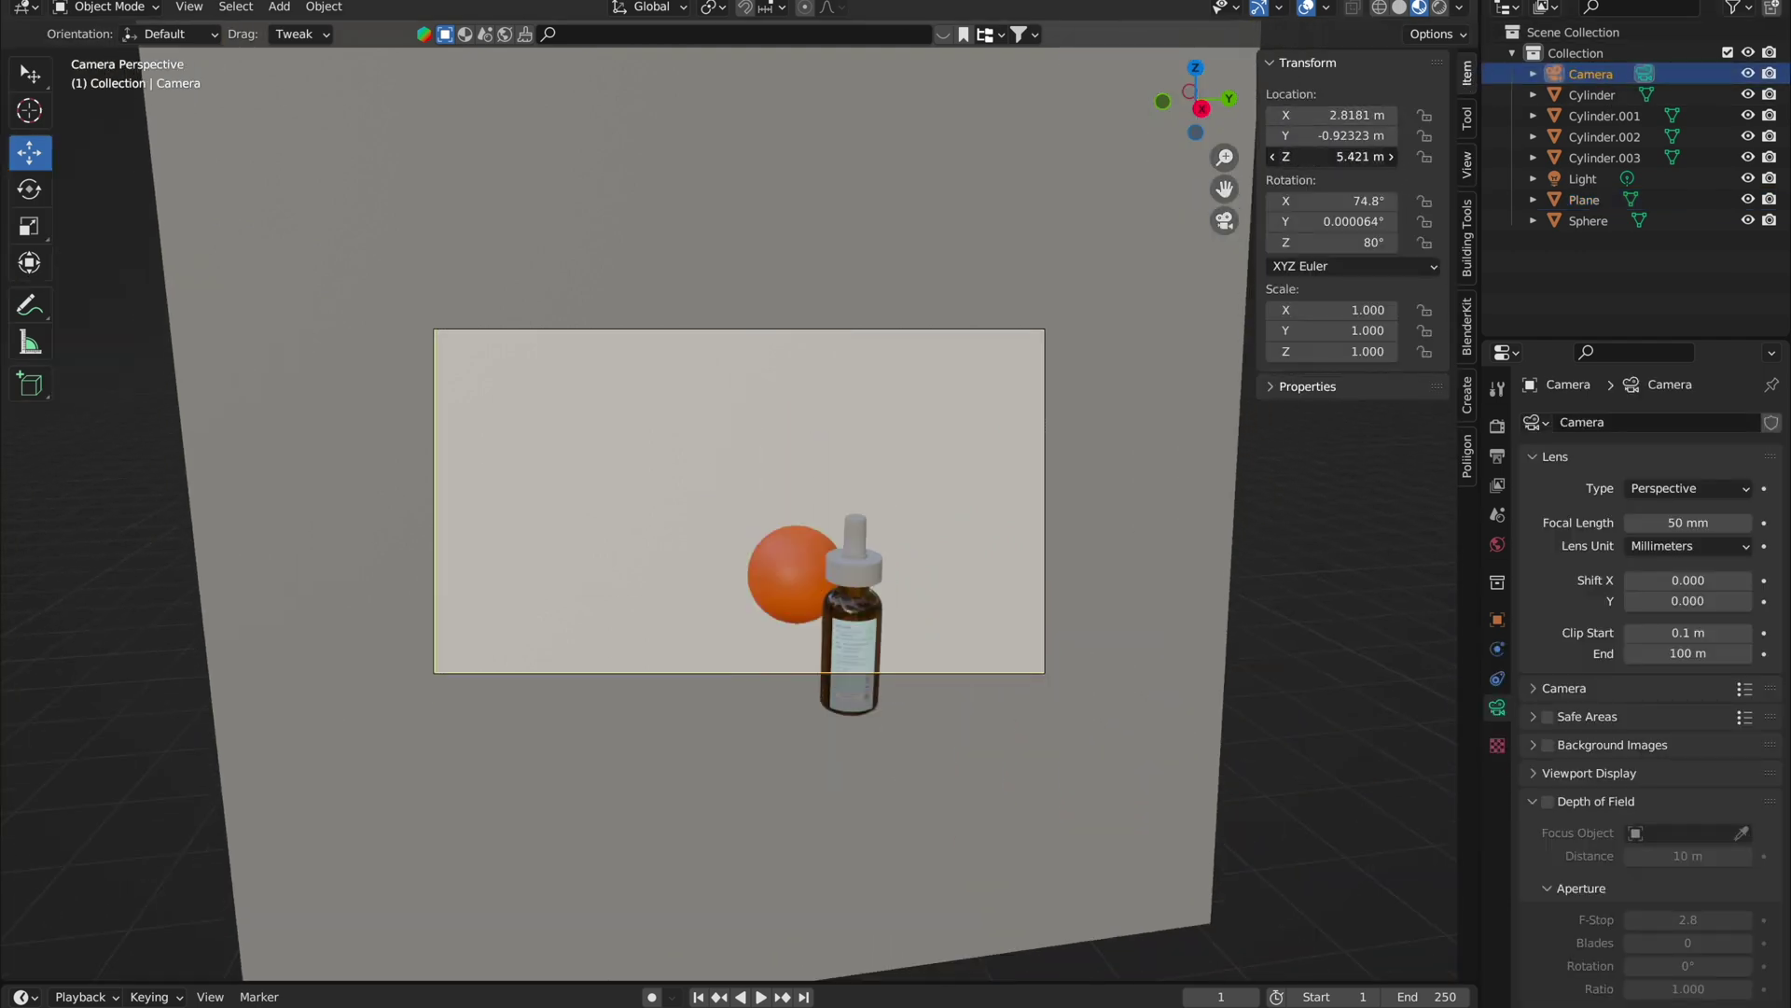
left_click(1465, 164)
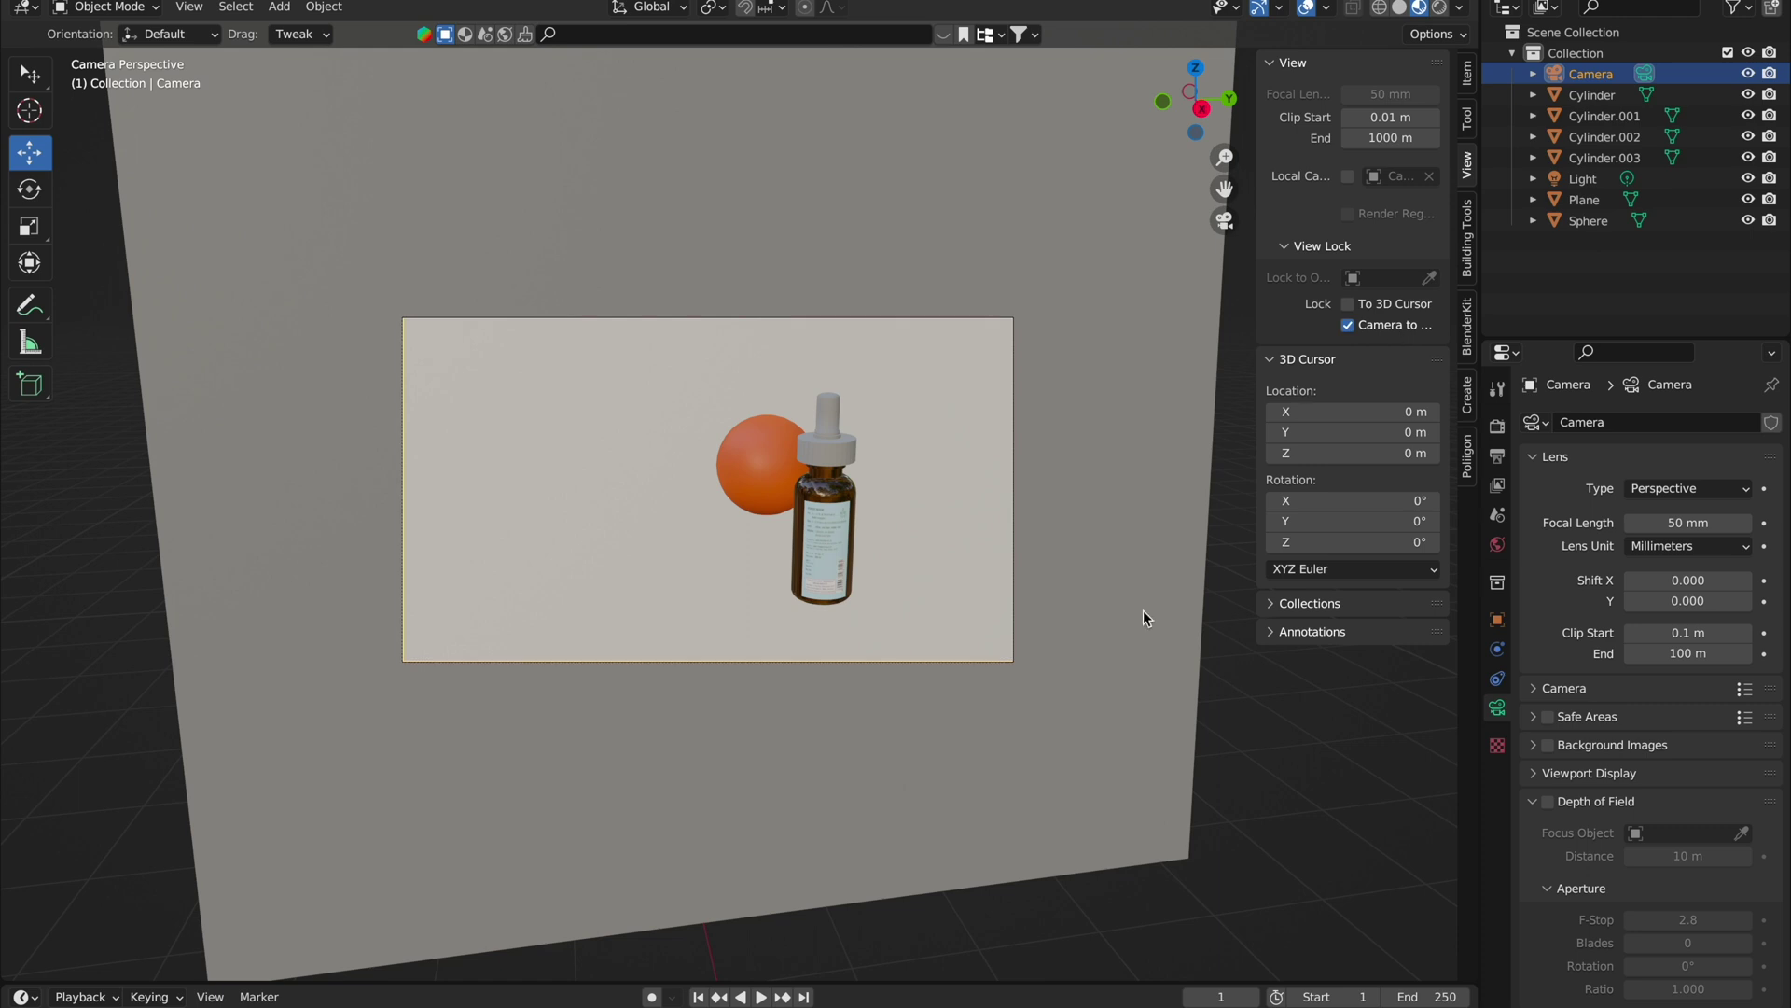
Step: Re-enable Camera to View, pan the shot slightly left, and reselect the orange sphere
left_click(1230, 688)
middle_click_drag(1230, 687, 1213, 690)
key("n")
left_click(1588, 220)
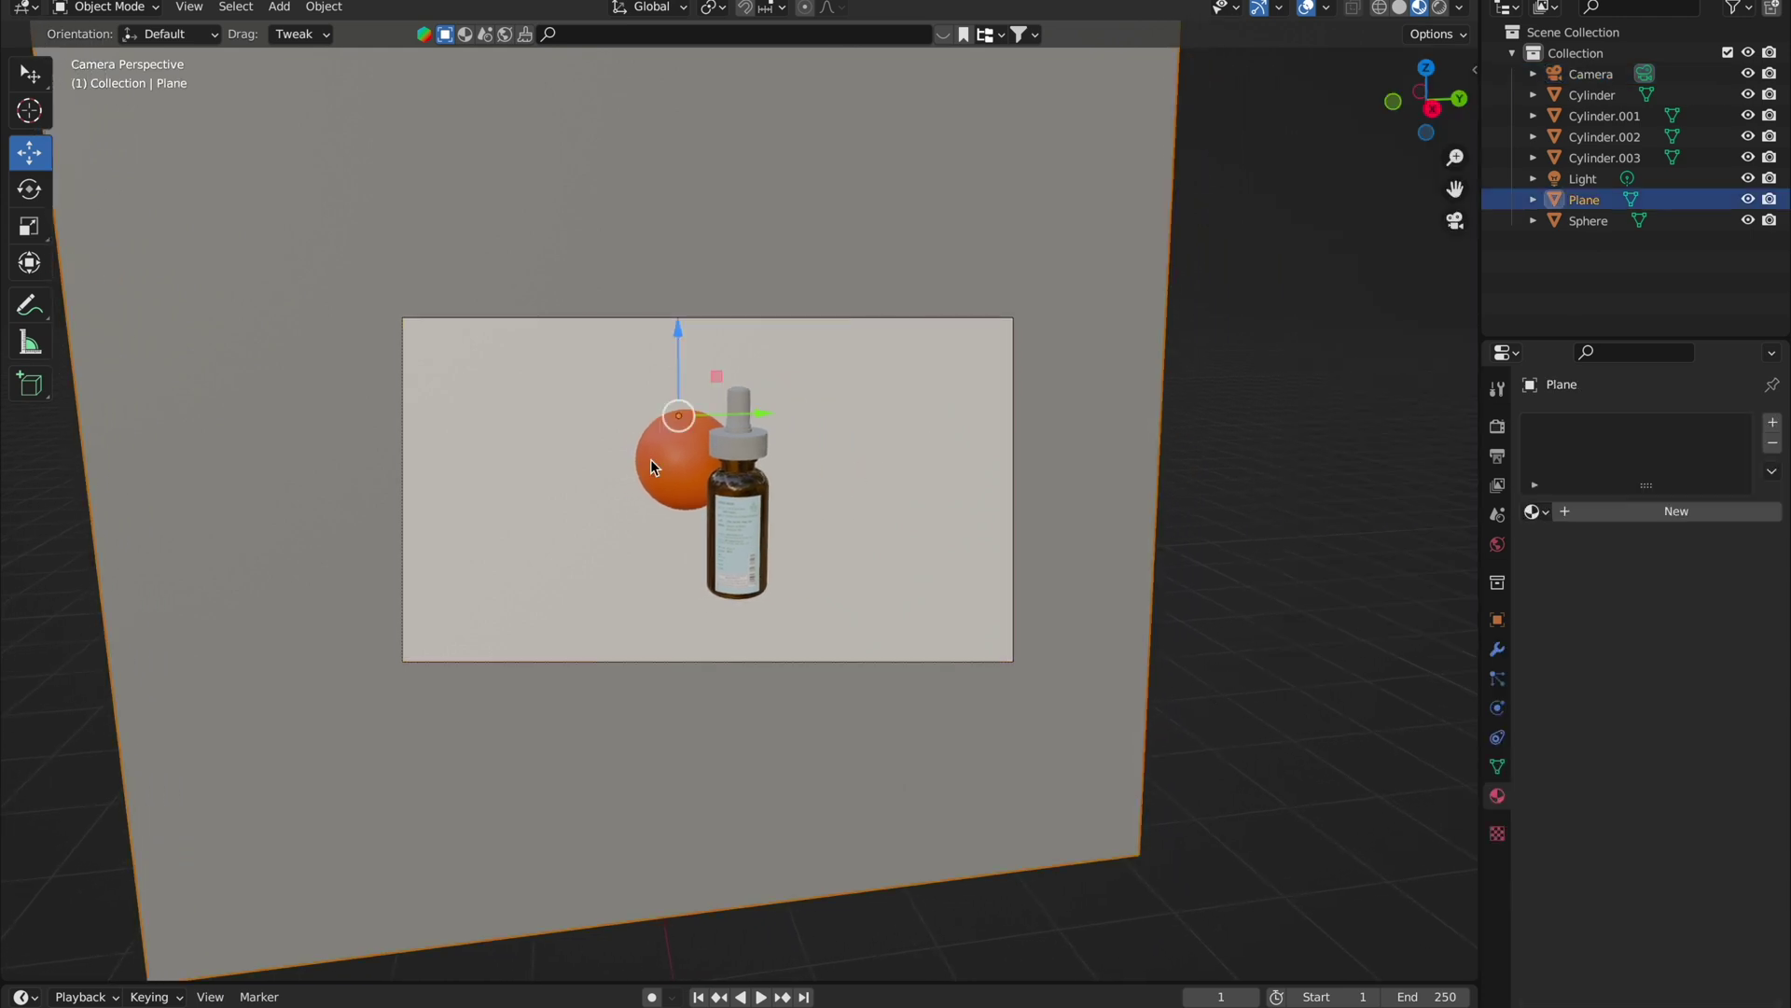
left_click(1497, 796)
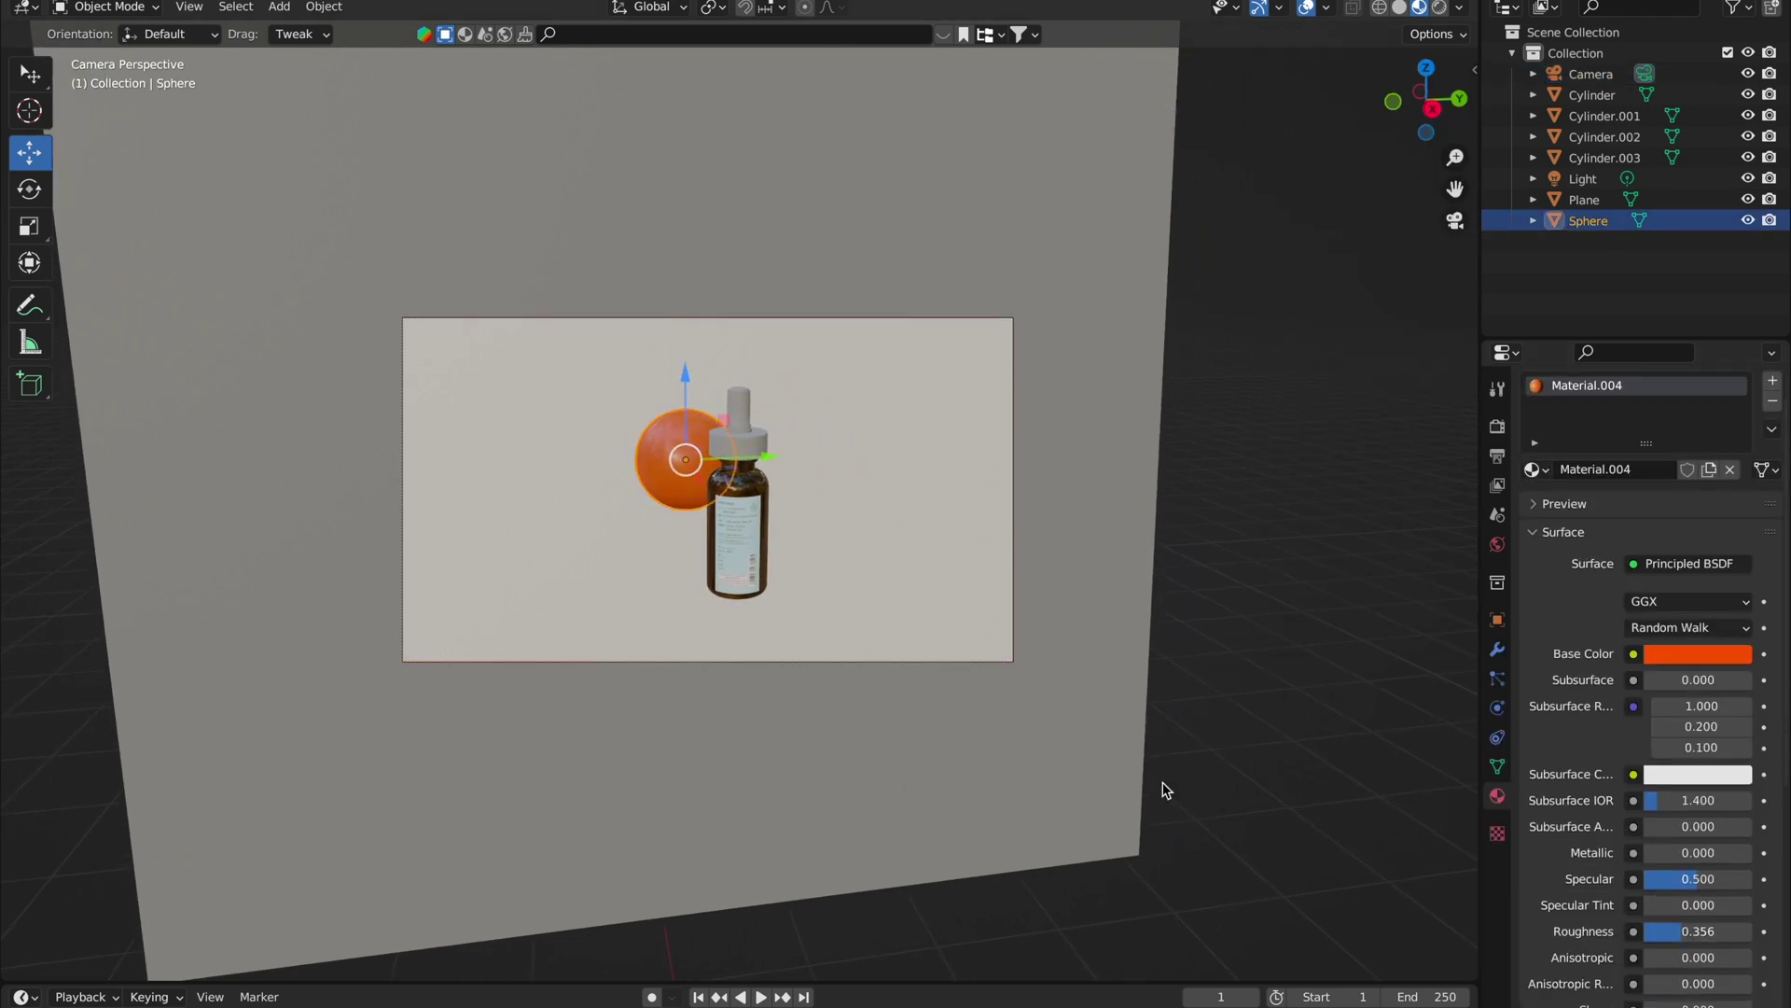
Step: Duplicate the sphere into a larger one right of the bottle and a smaller one beneath it
key("shift+d")
left_click(771, 495)
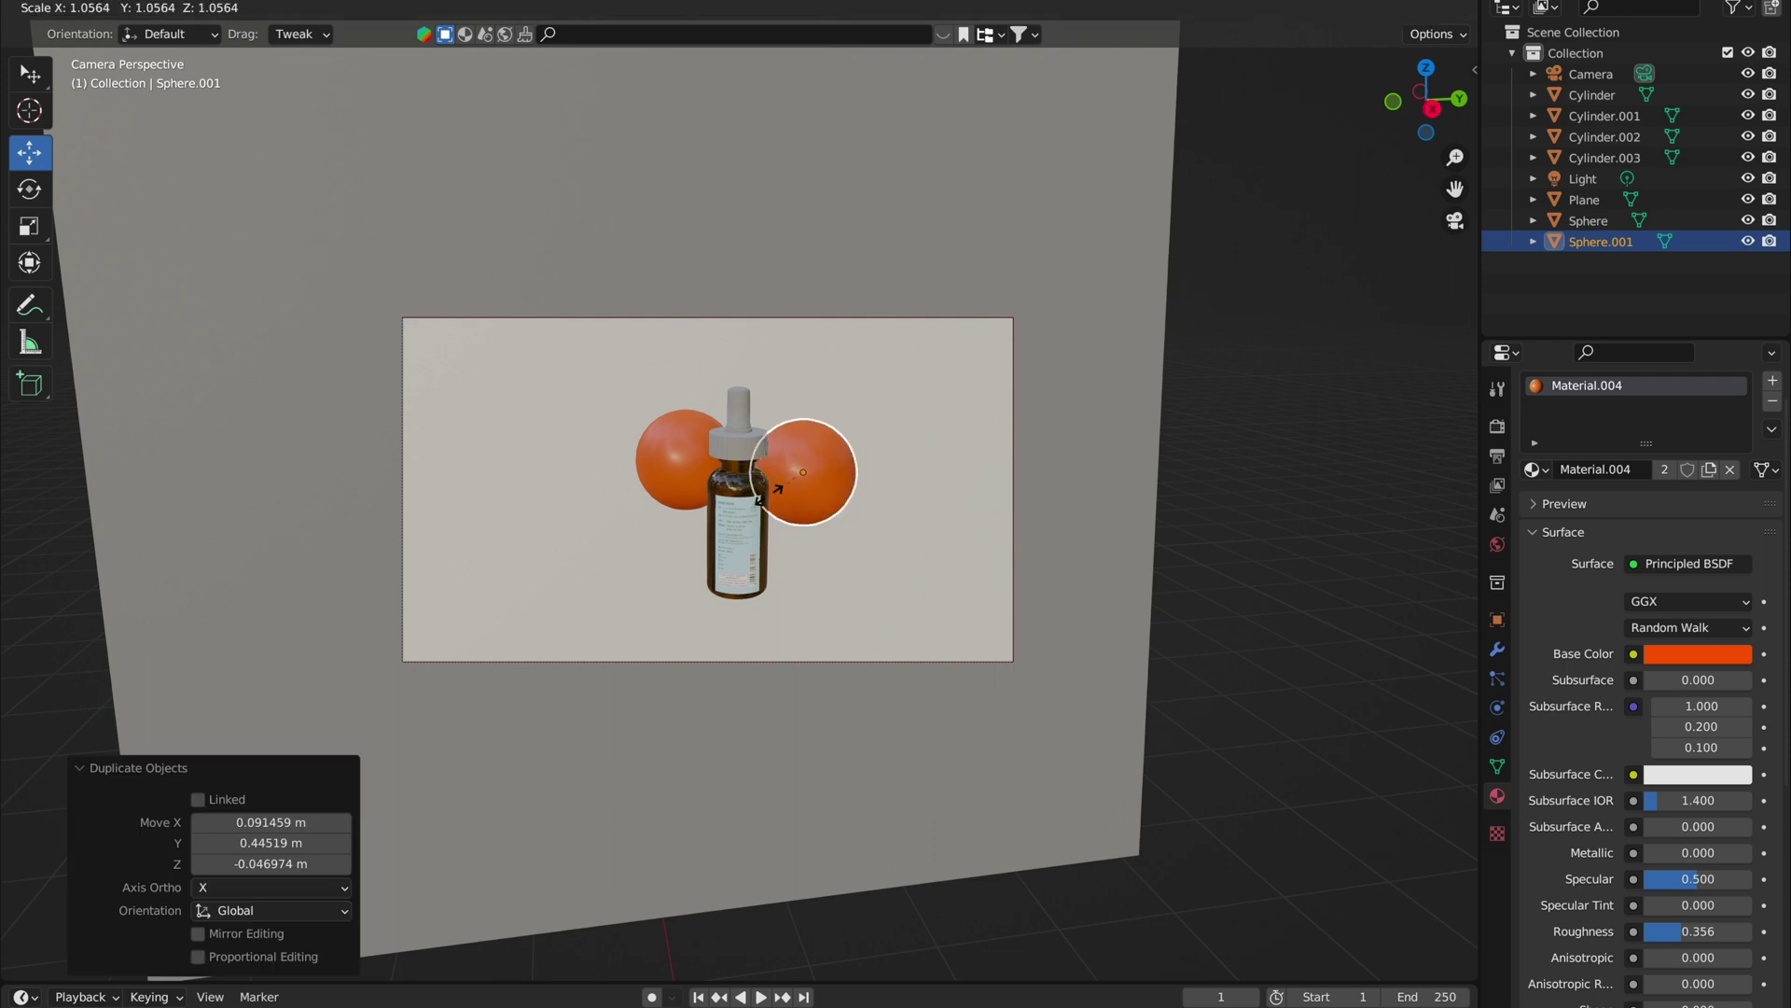
left_click(775, 466)
key("g")
key("z")
left_click(784, 438)
key("shift+d")
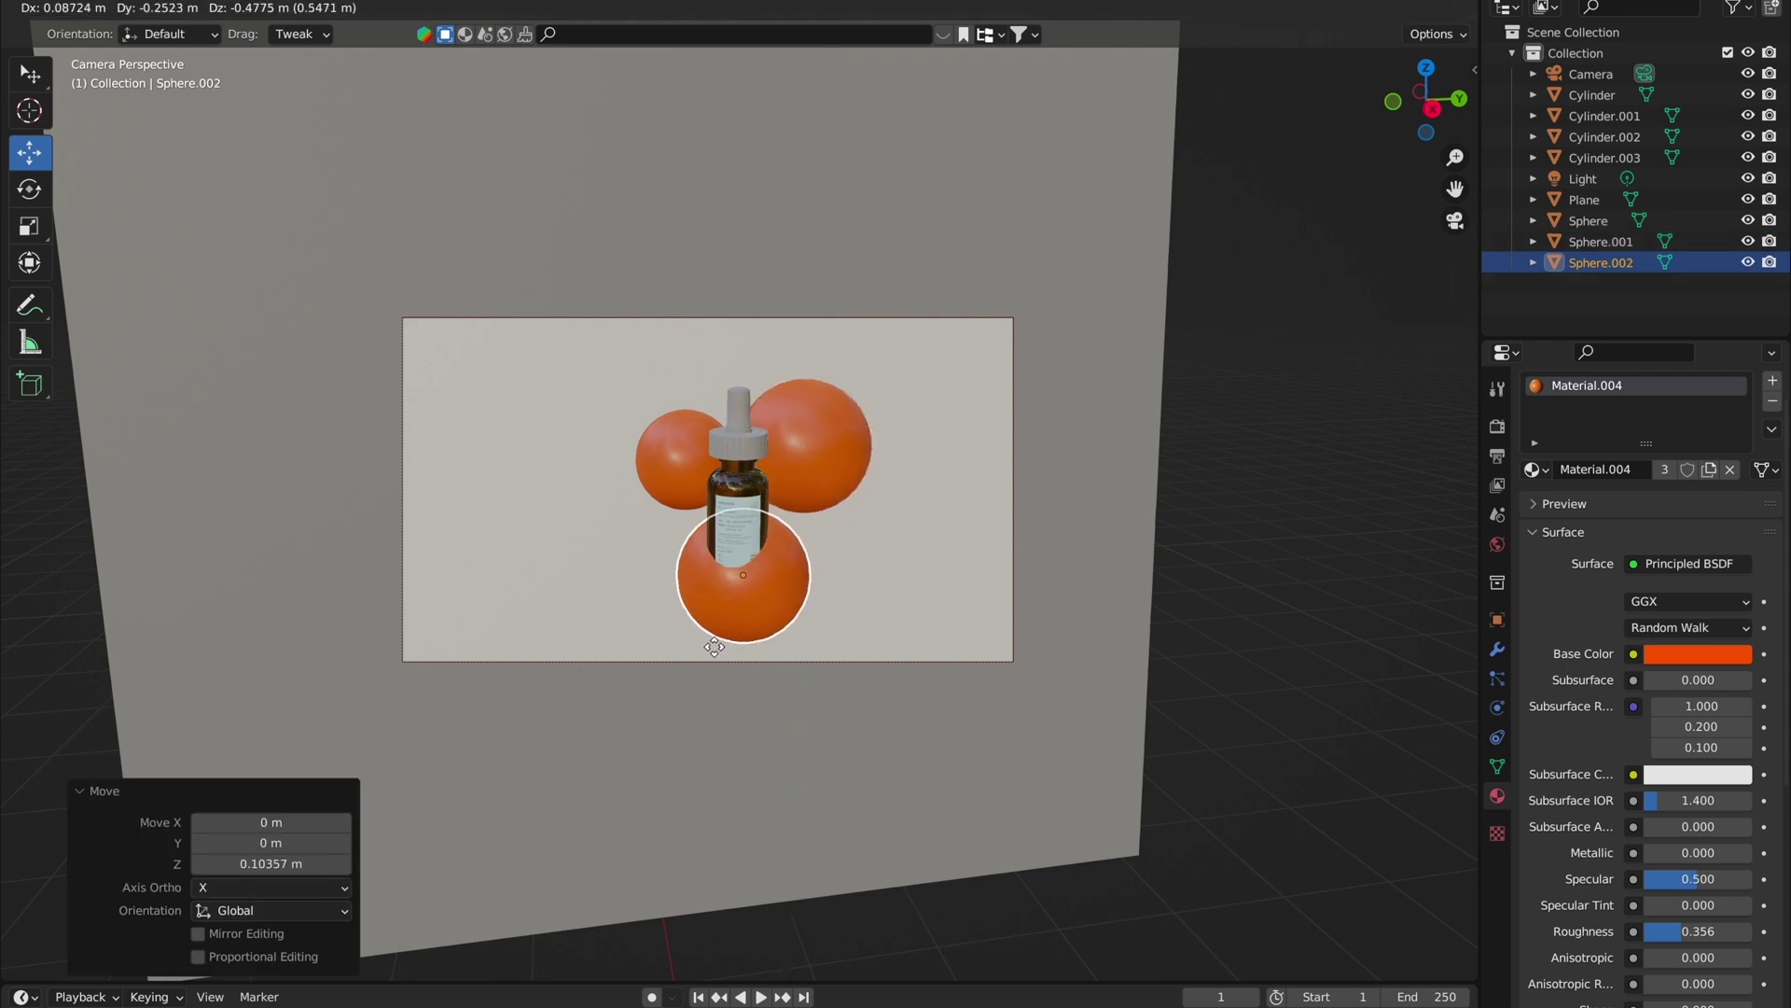
left_click(715, 623)
key("s")
left_click(756, 552)
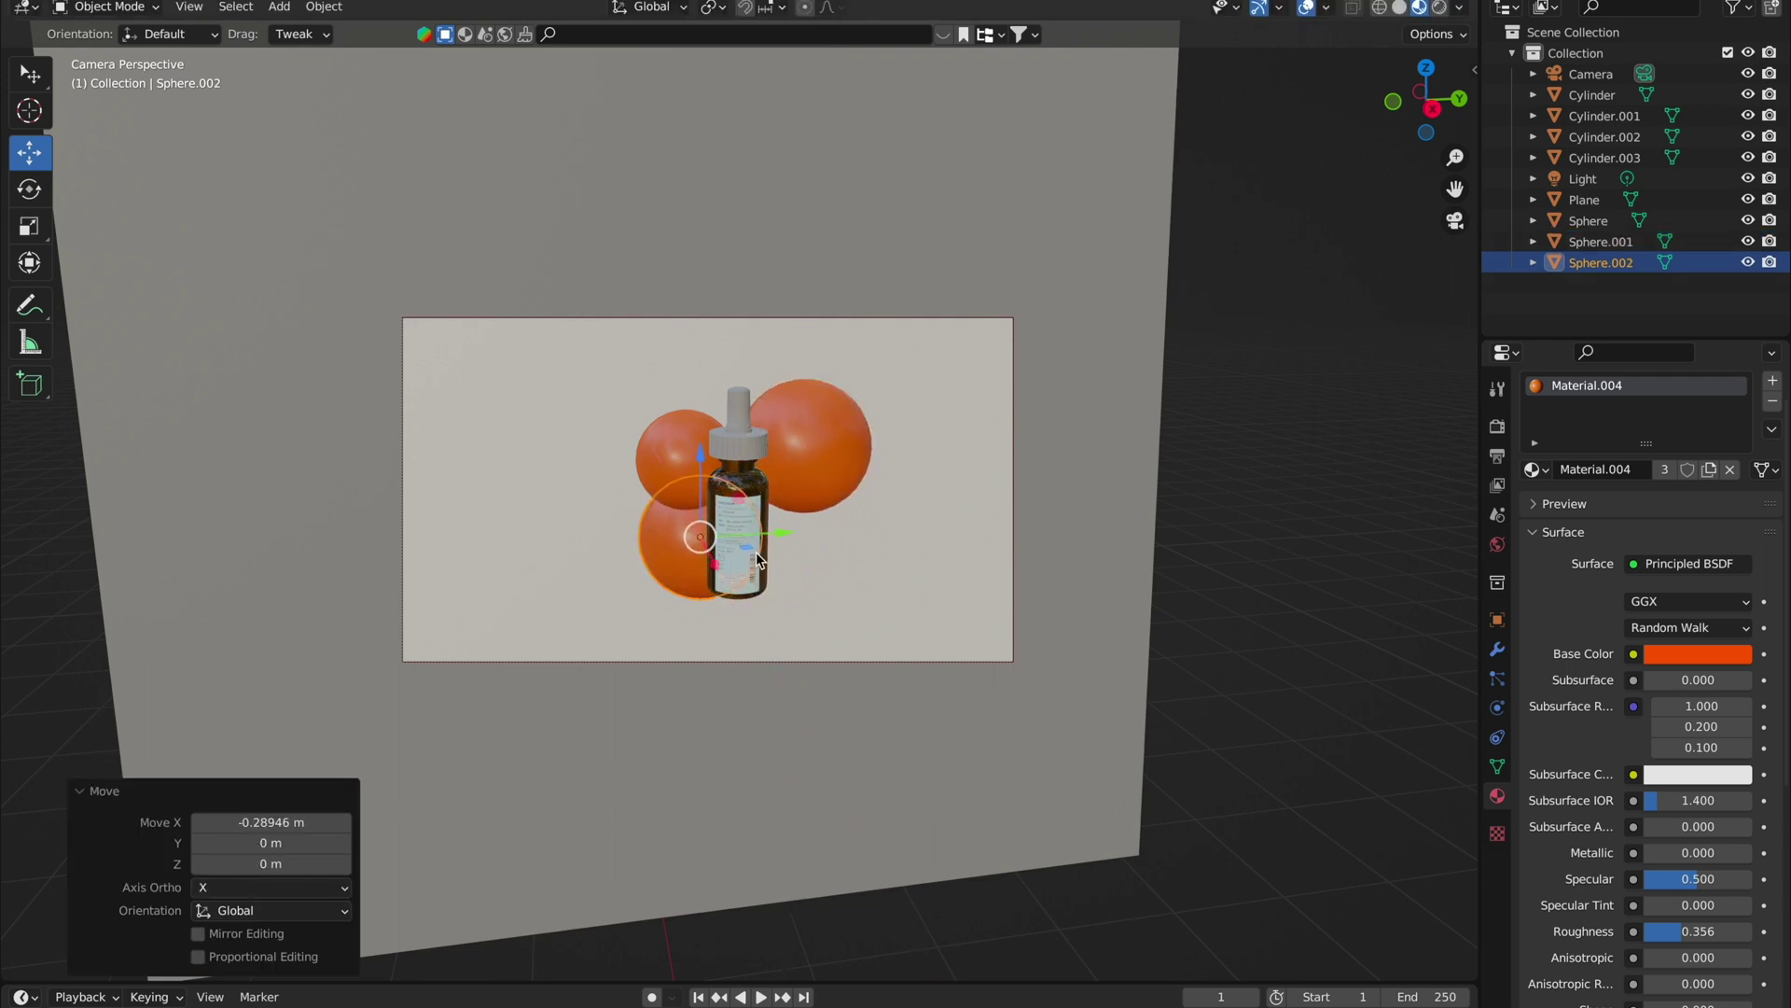
Step: Add sphere copies to the left, lower left, and right of the bottle's base
key("shift+d")
left_click(640, 570)
key("s")
key("shift+s")
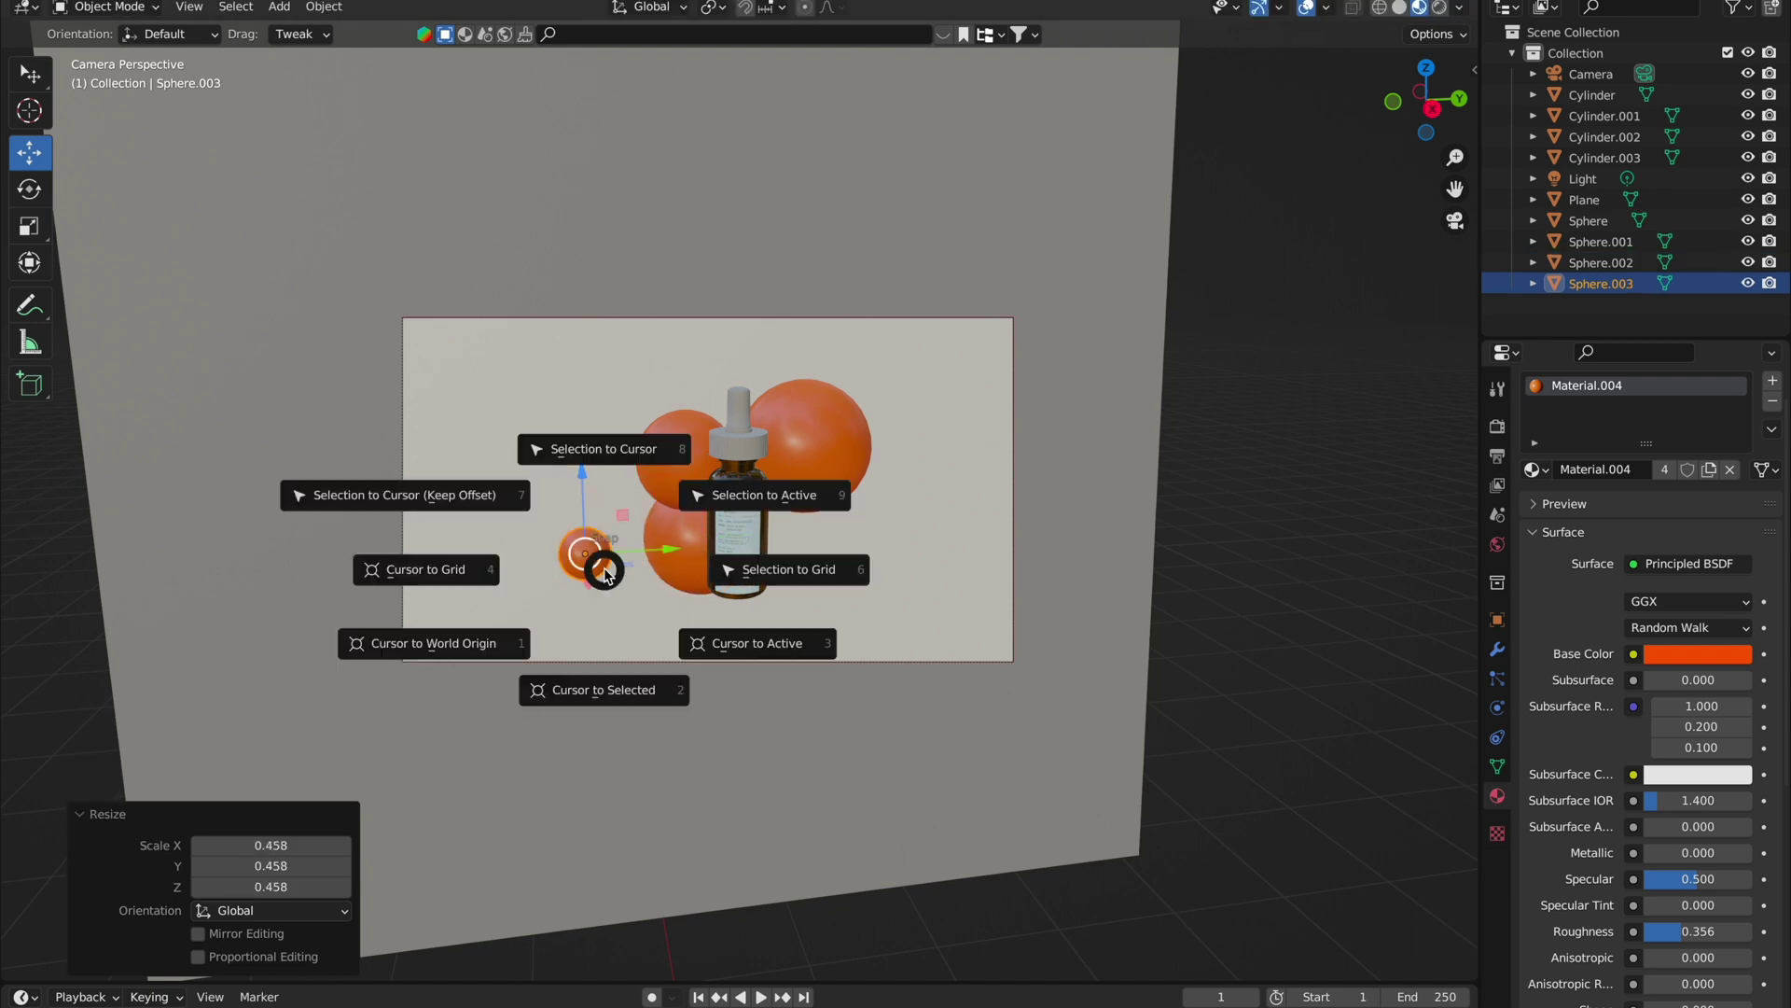
key("shift+d")
left_click(550, 614)
key("s")
left_click_drag(585, 553, 602, 542)
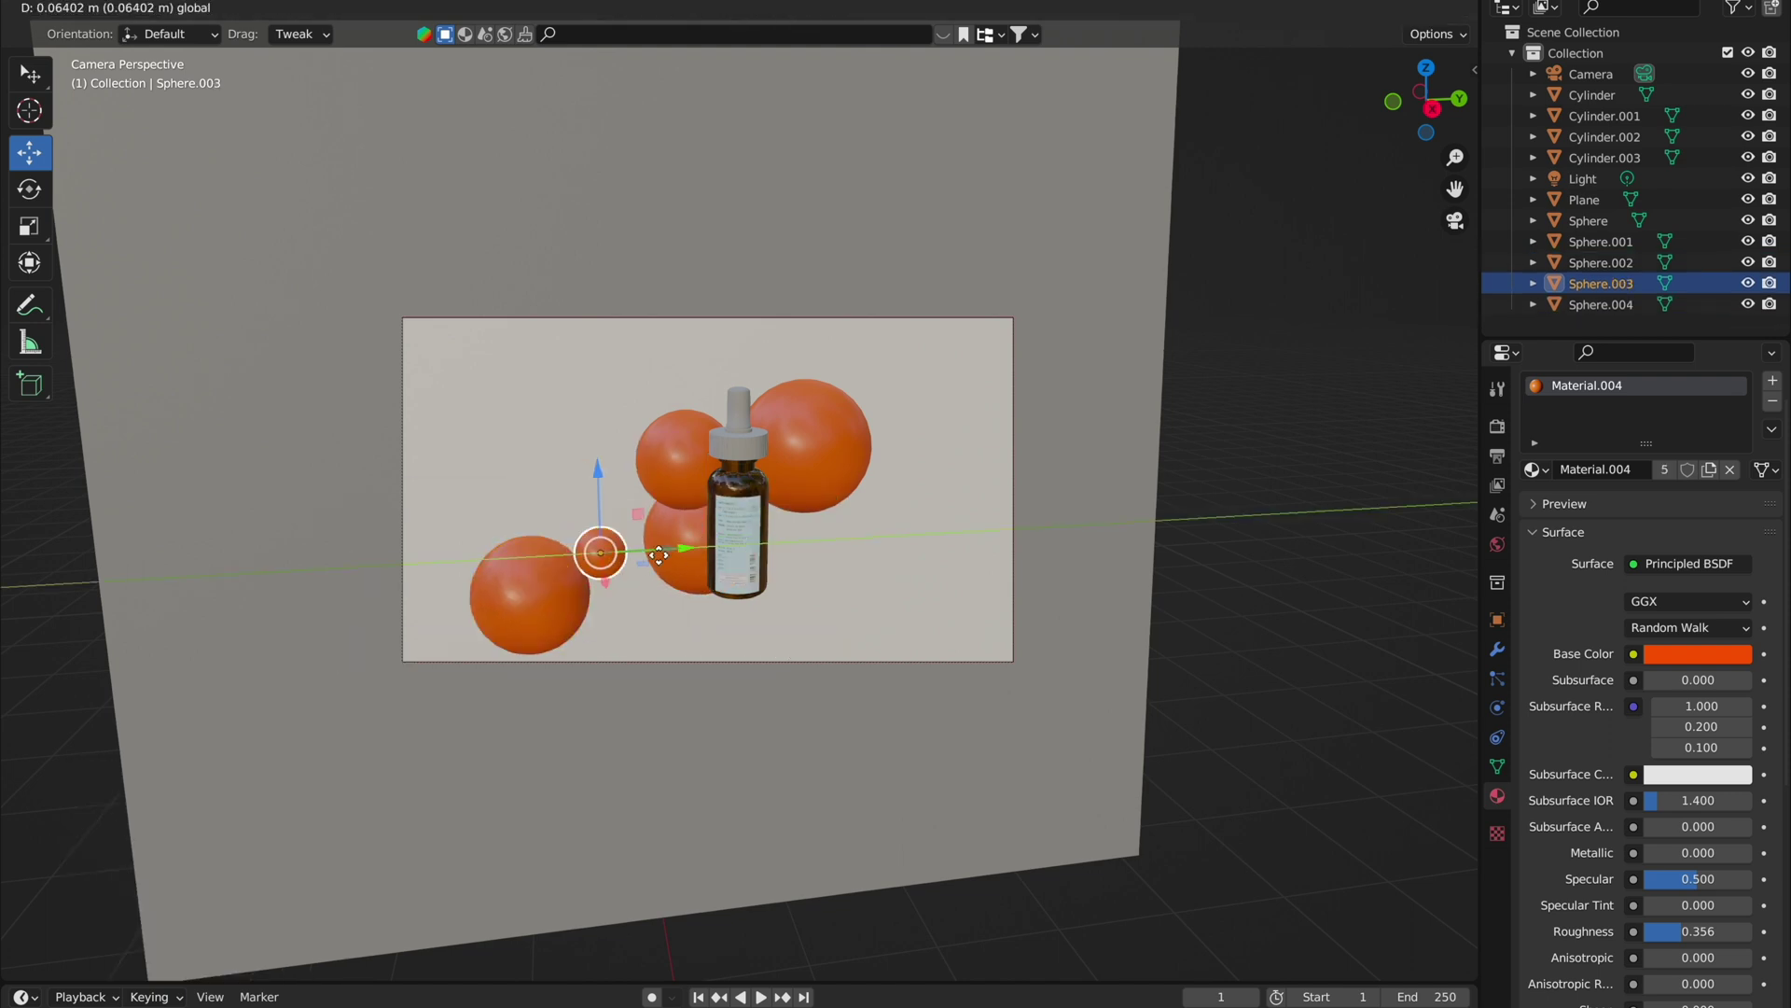
left_click(834, 457)
key("shift+d")
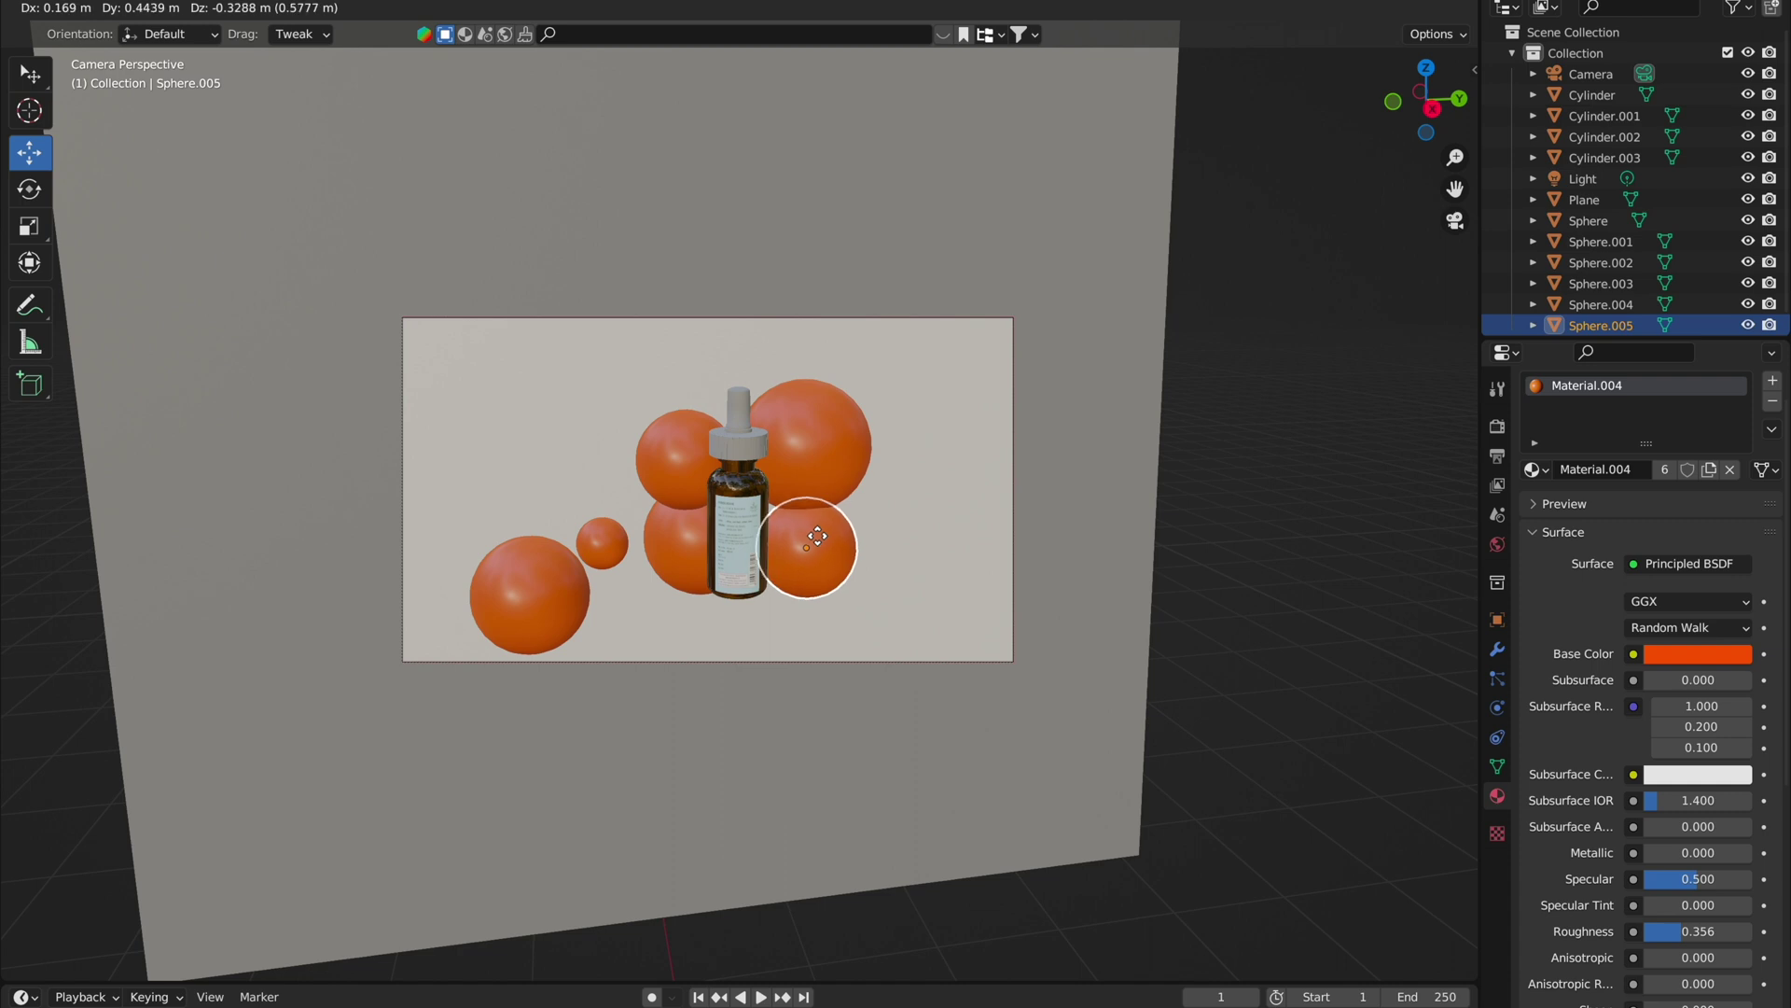
left_click(808, 556)
left_click(630, 509)
Step: Add a smaller sphere above the bottle and another at its upper left
left_click(667, 447)
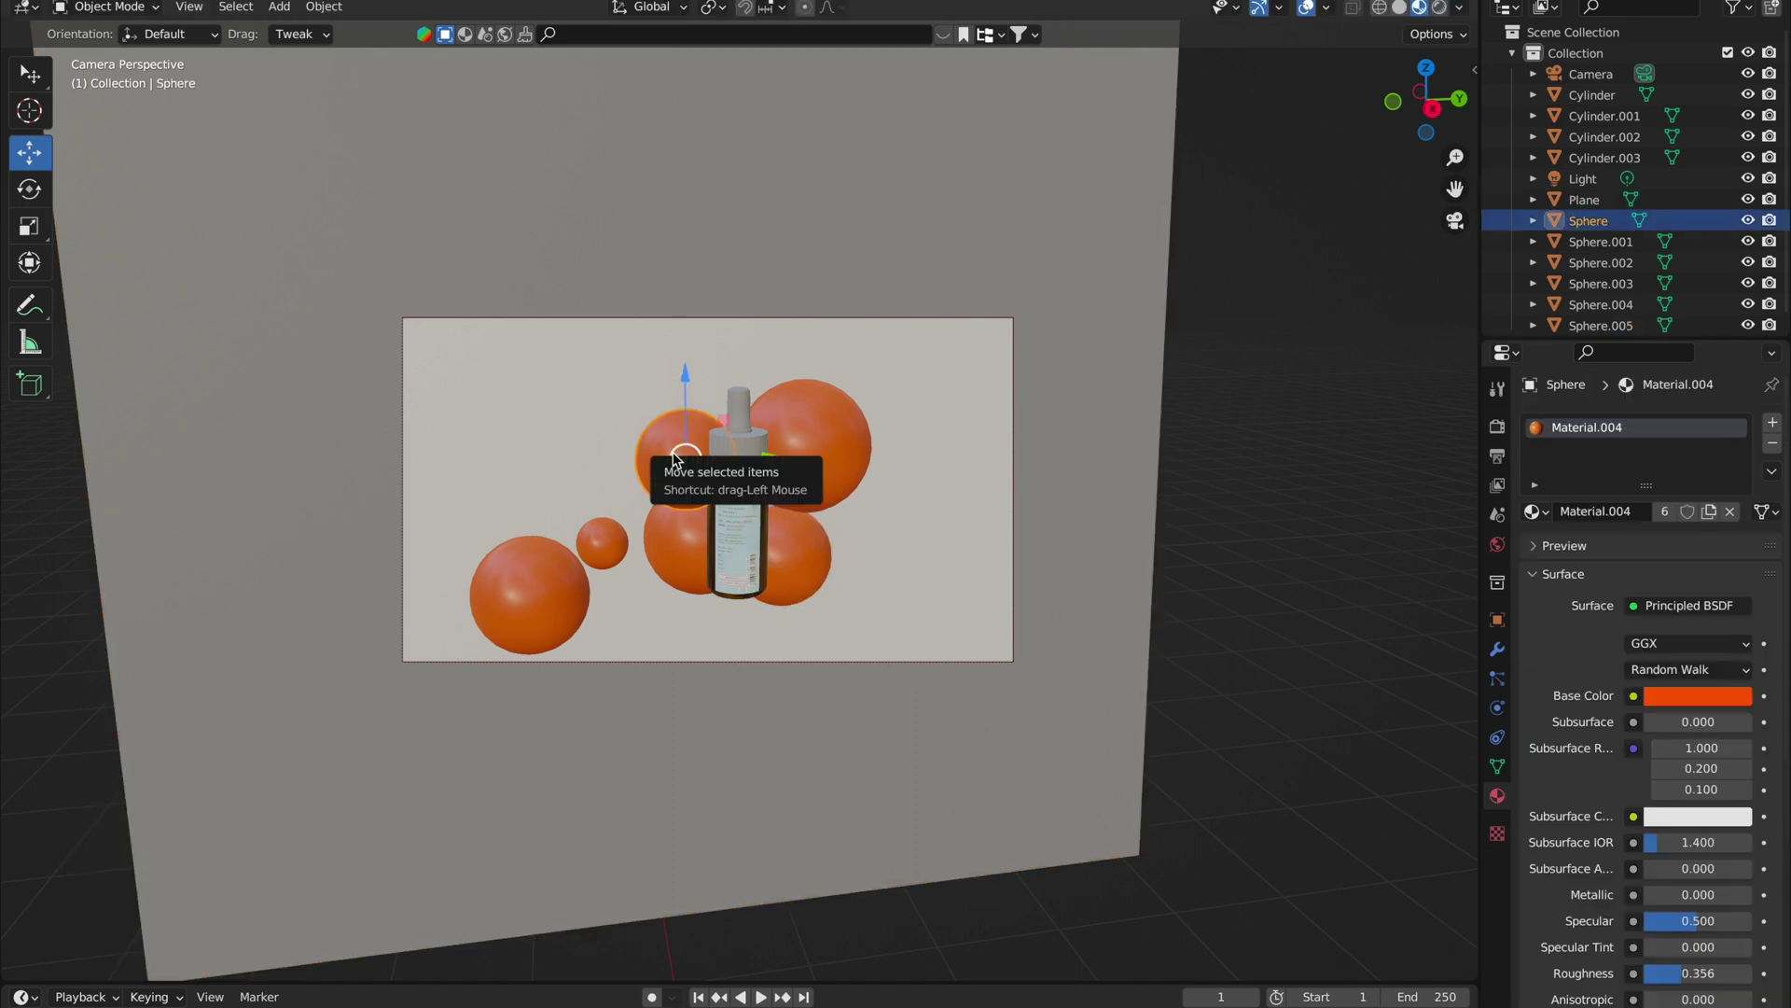
key("shift+d")
left_click(677, 347)
key("s")
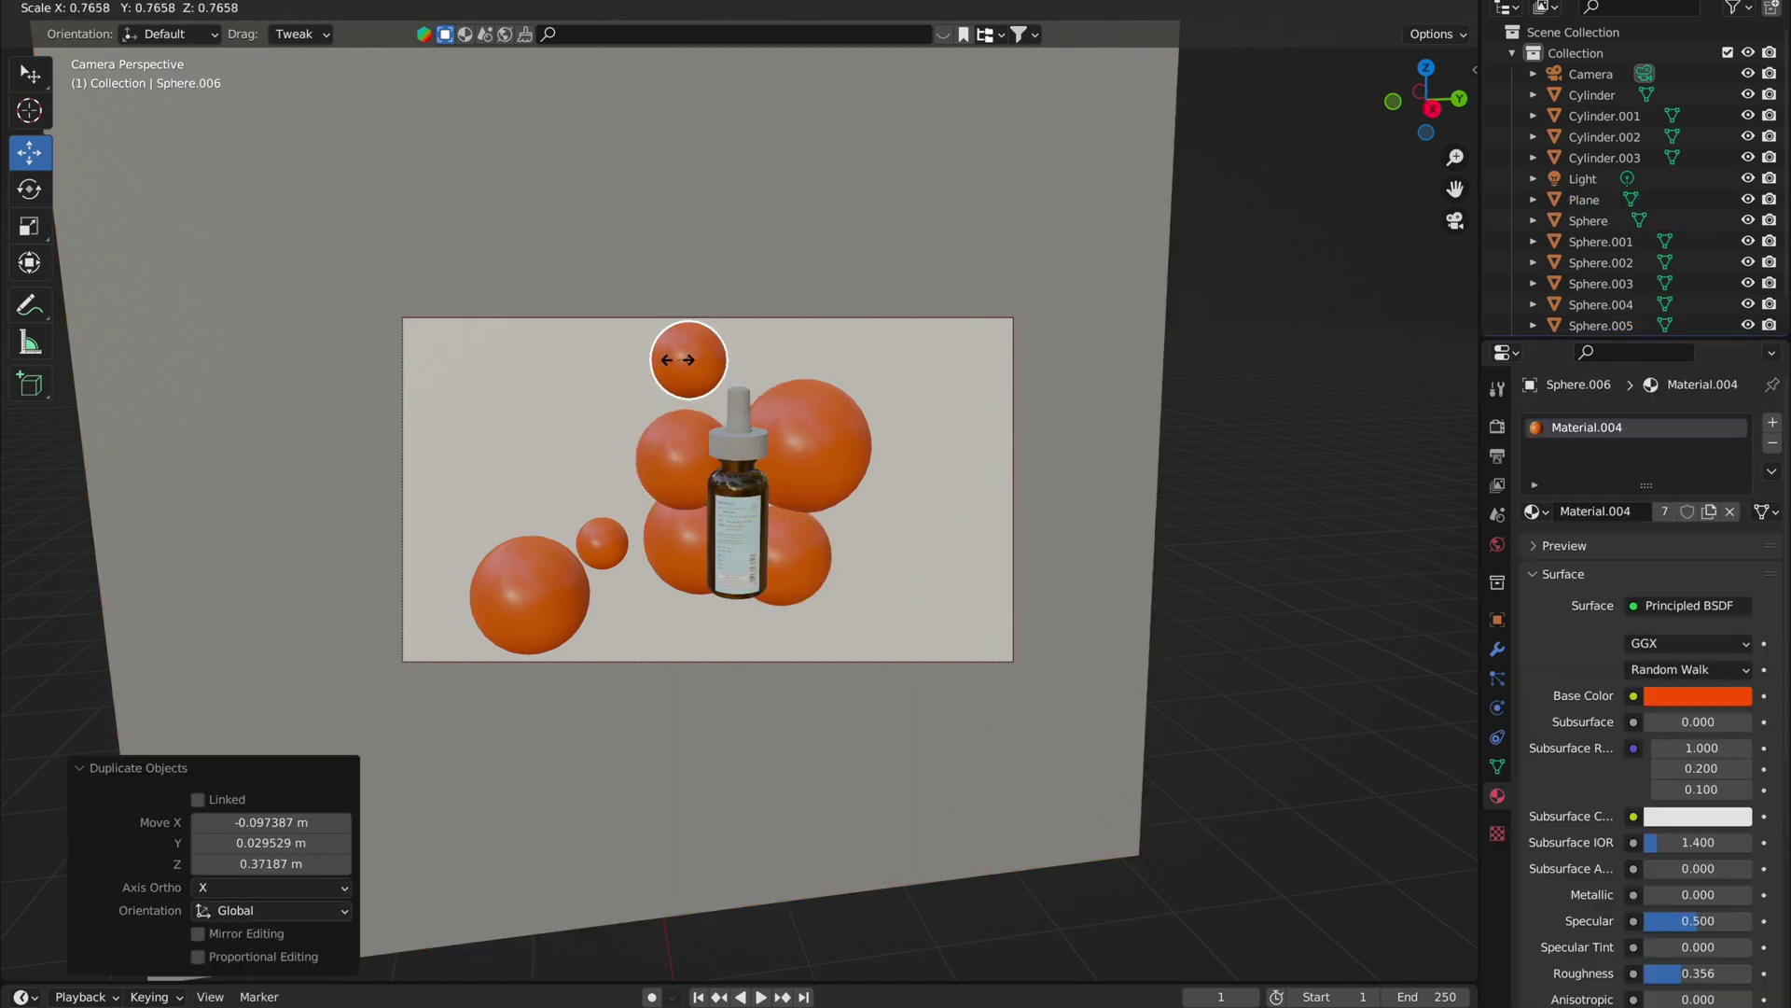
left_click(689, 359)
left_click(619, 399)
key("shift+d")
mouse_move(682, 420)
left_mouse_down()
mouse_move(779, 463)
mouse_move(763, 468)
left_mouse_up()
middle_click_drag(763, 469, 799, 473)
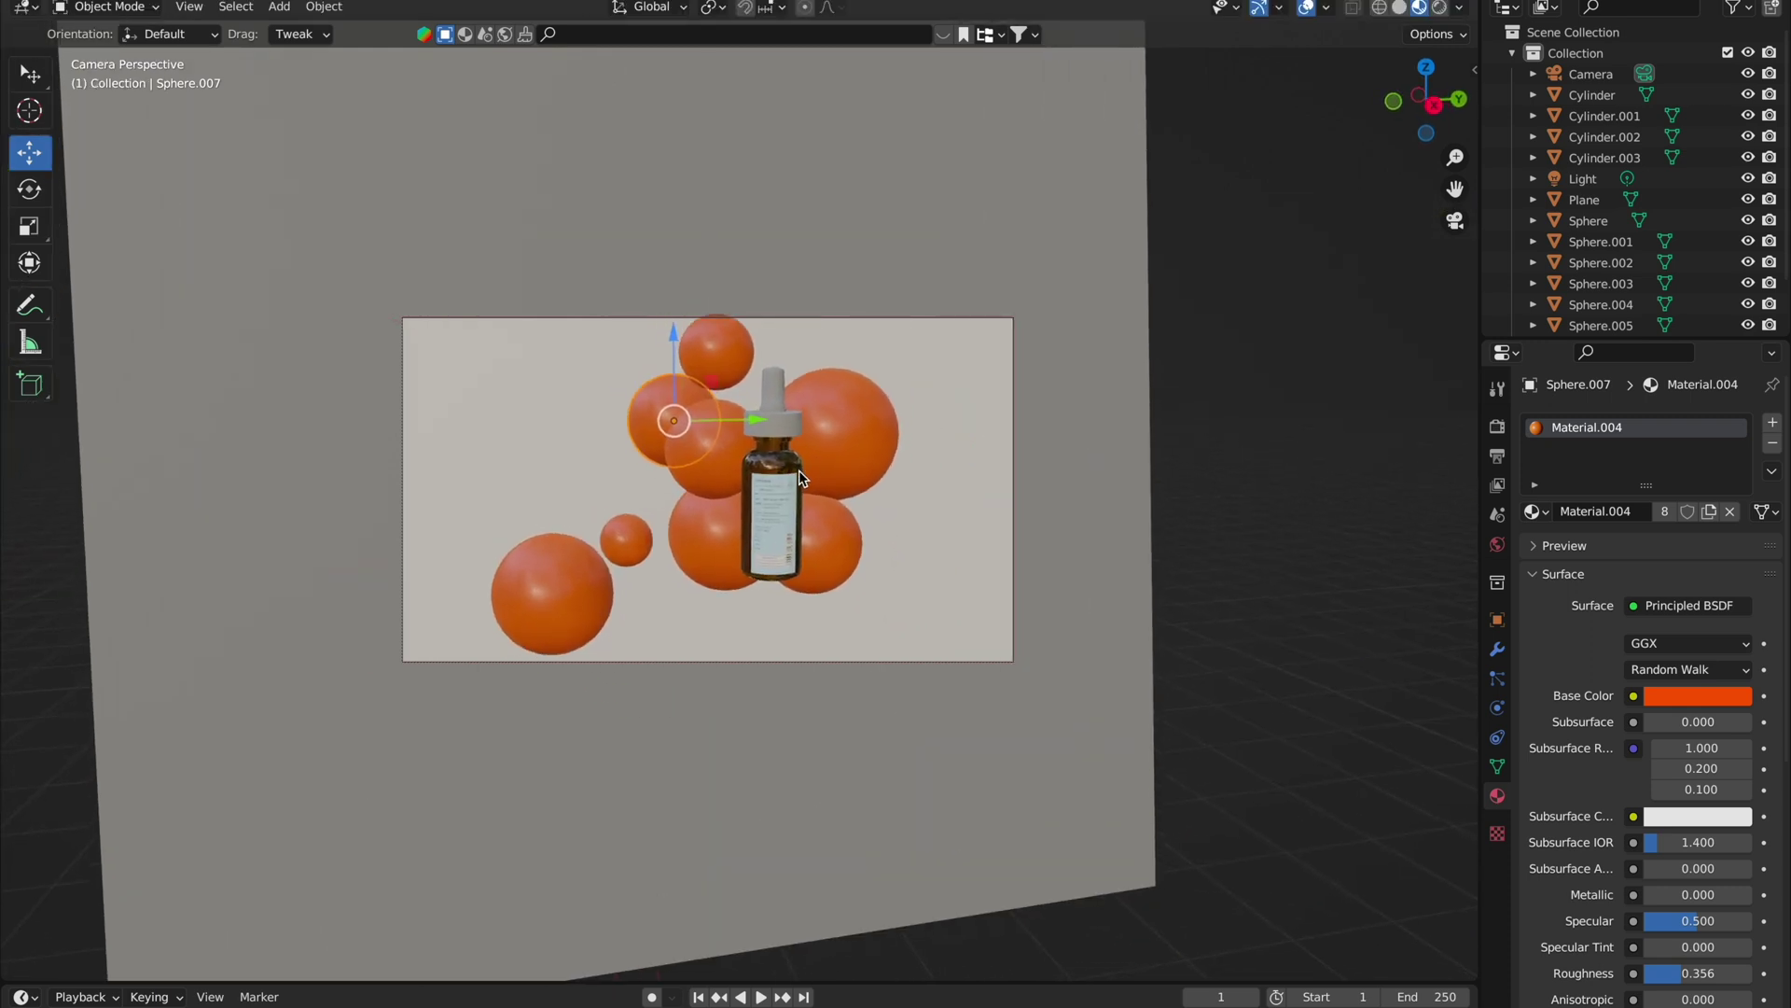
Step: Nudge the top sphere along Y and add a 0.776-scale sphere just under the bottle
left_click(547, 555)
left_click(837, 434)
left_click(715, 355)
left_click_drag(801, 351, 813, 352)
key("shift+d")
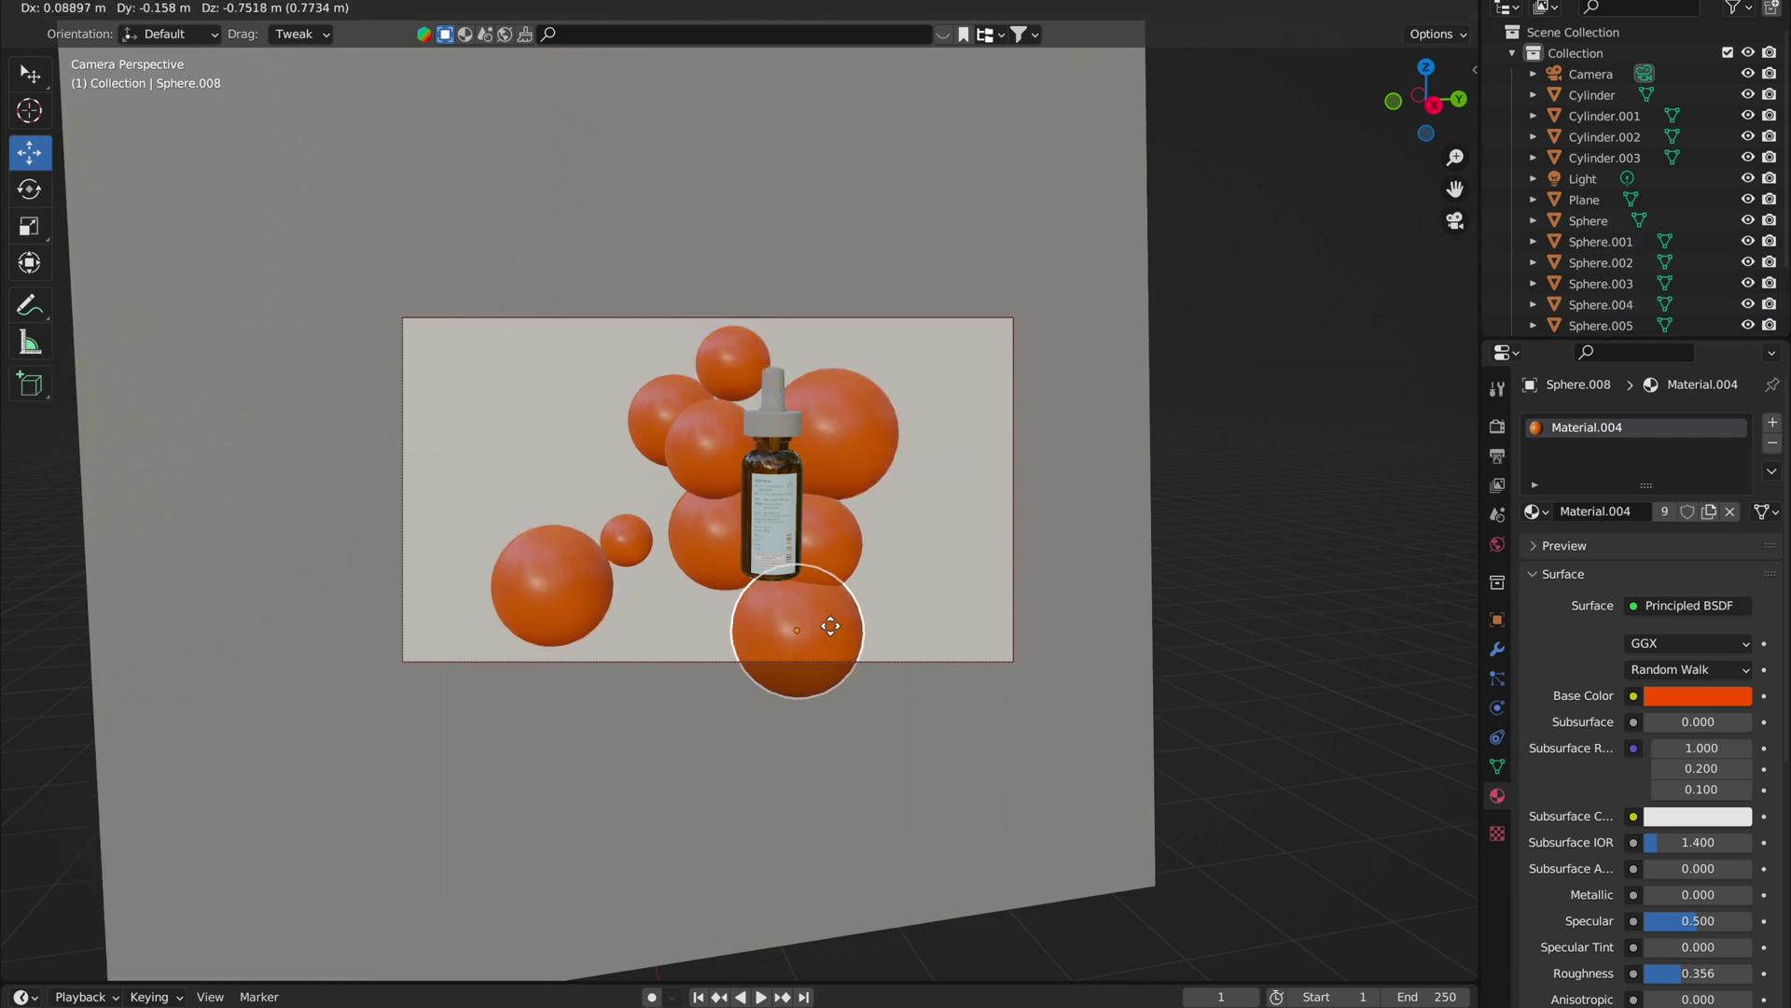
left_click(746, 602)
key("s")
left_click(802, 607)
left_click_drag(811, 608, 774, 599)
Step: Tighten the sphere cluster: lower the upper-left sphere, nudge the left sphere left, move the bottom one down-right
left_click(879, 473)
left_click(871, 543)
left_click_drag(870, 543, 872, 541)
left_click(898, 435)
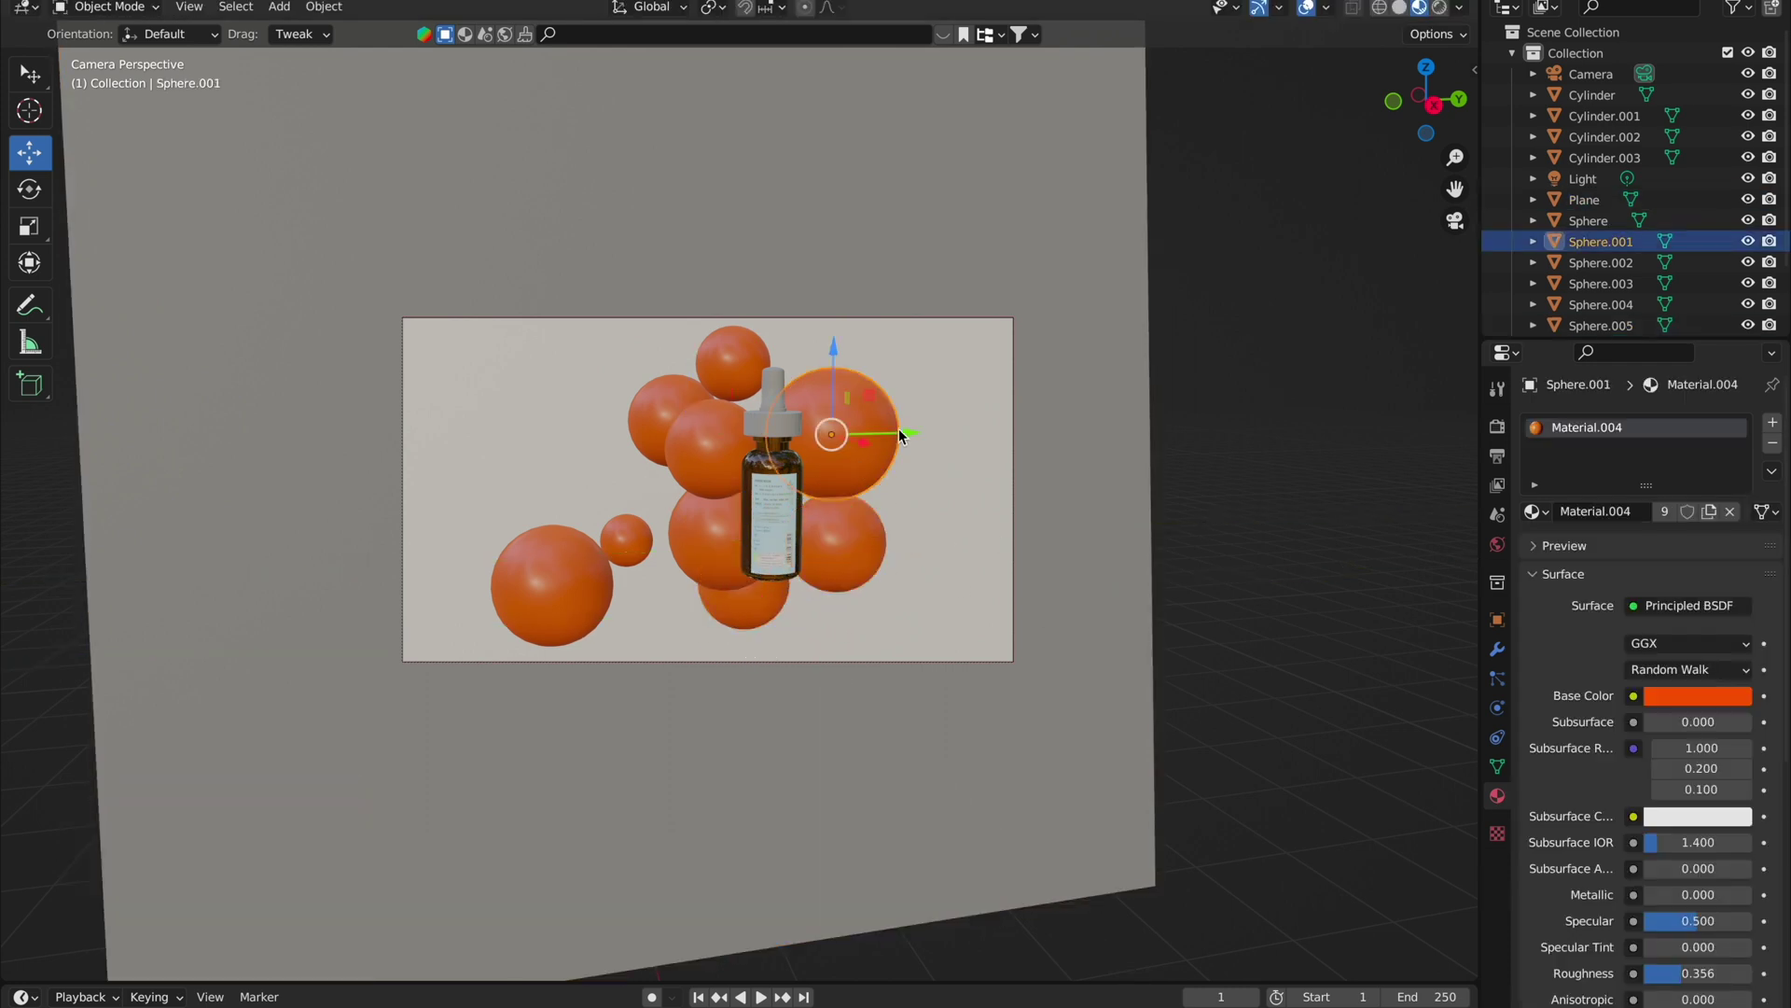
left_click(737, 455)
left_click_drag(784, 439, 789, 439)
left_click(653, 420)
left_click_drag(674, 347, 674, 359)
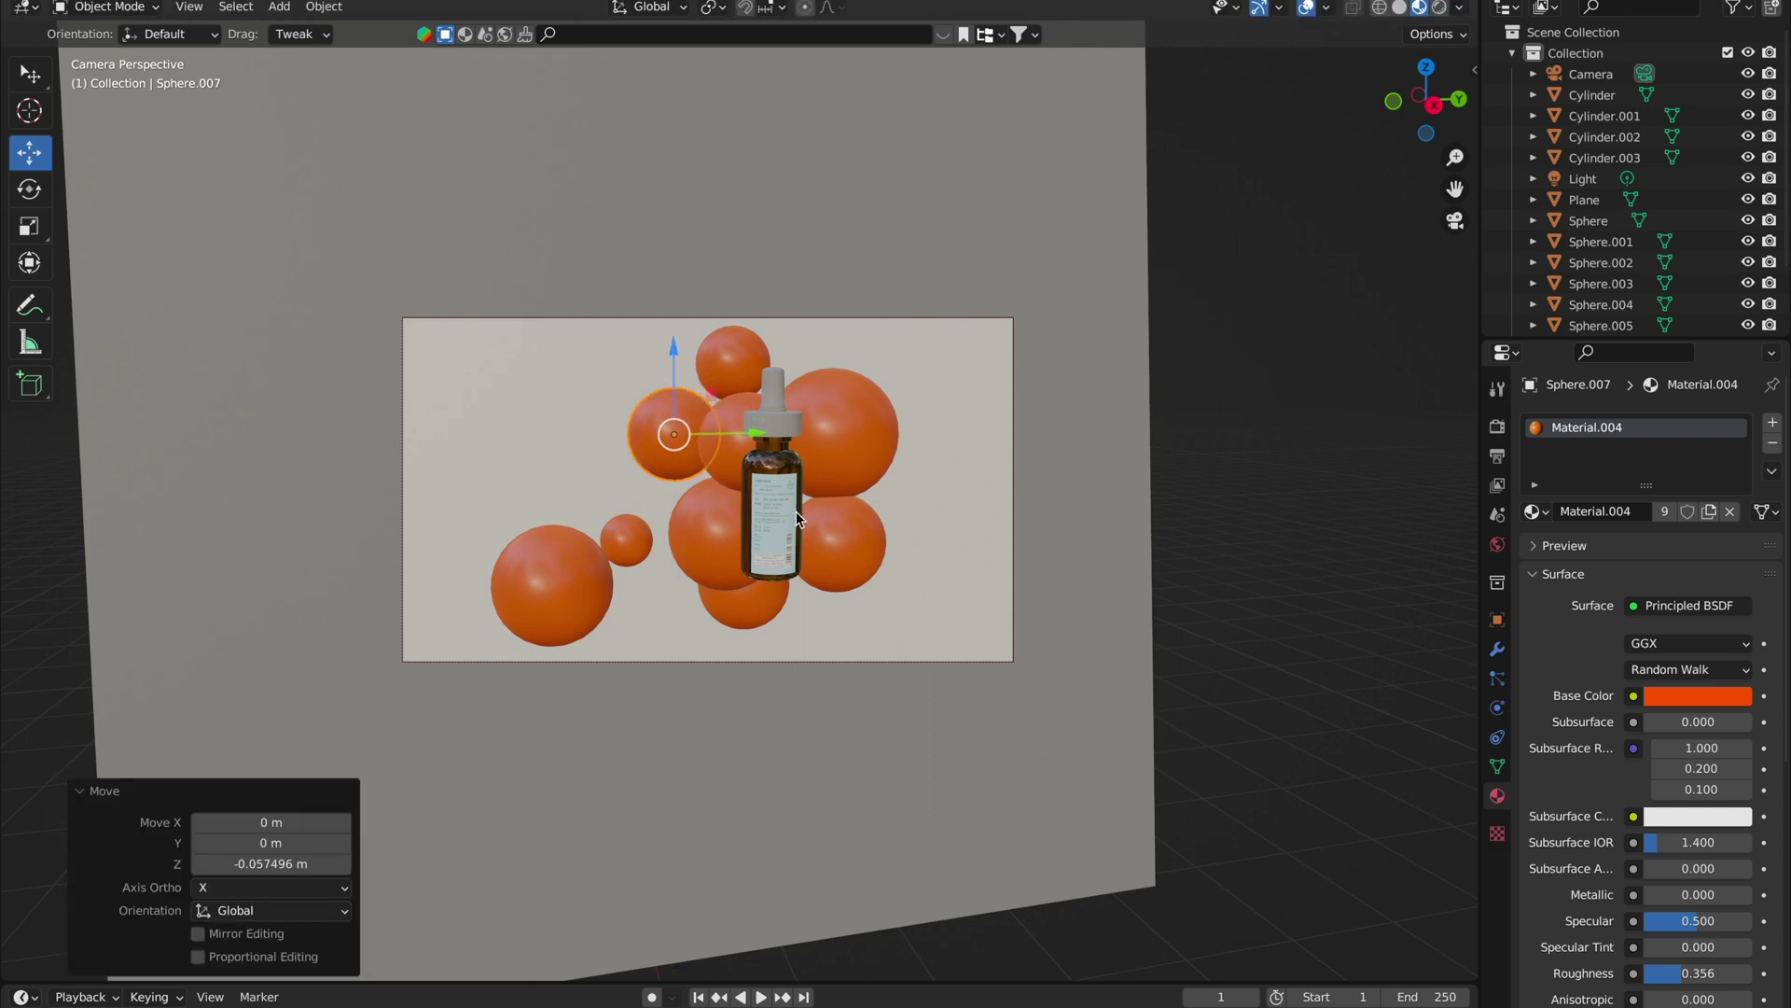
left_click(797, 511)
left_click_drag(802, 522, 788, 523)
left_click(784, 609)
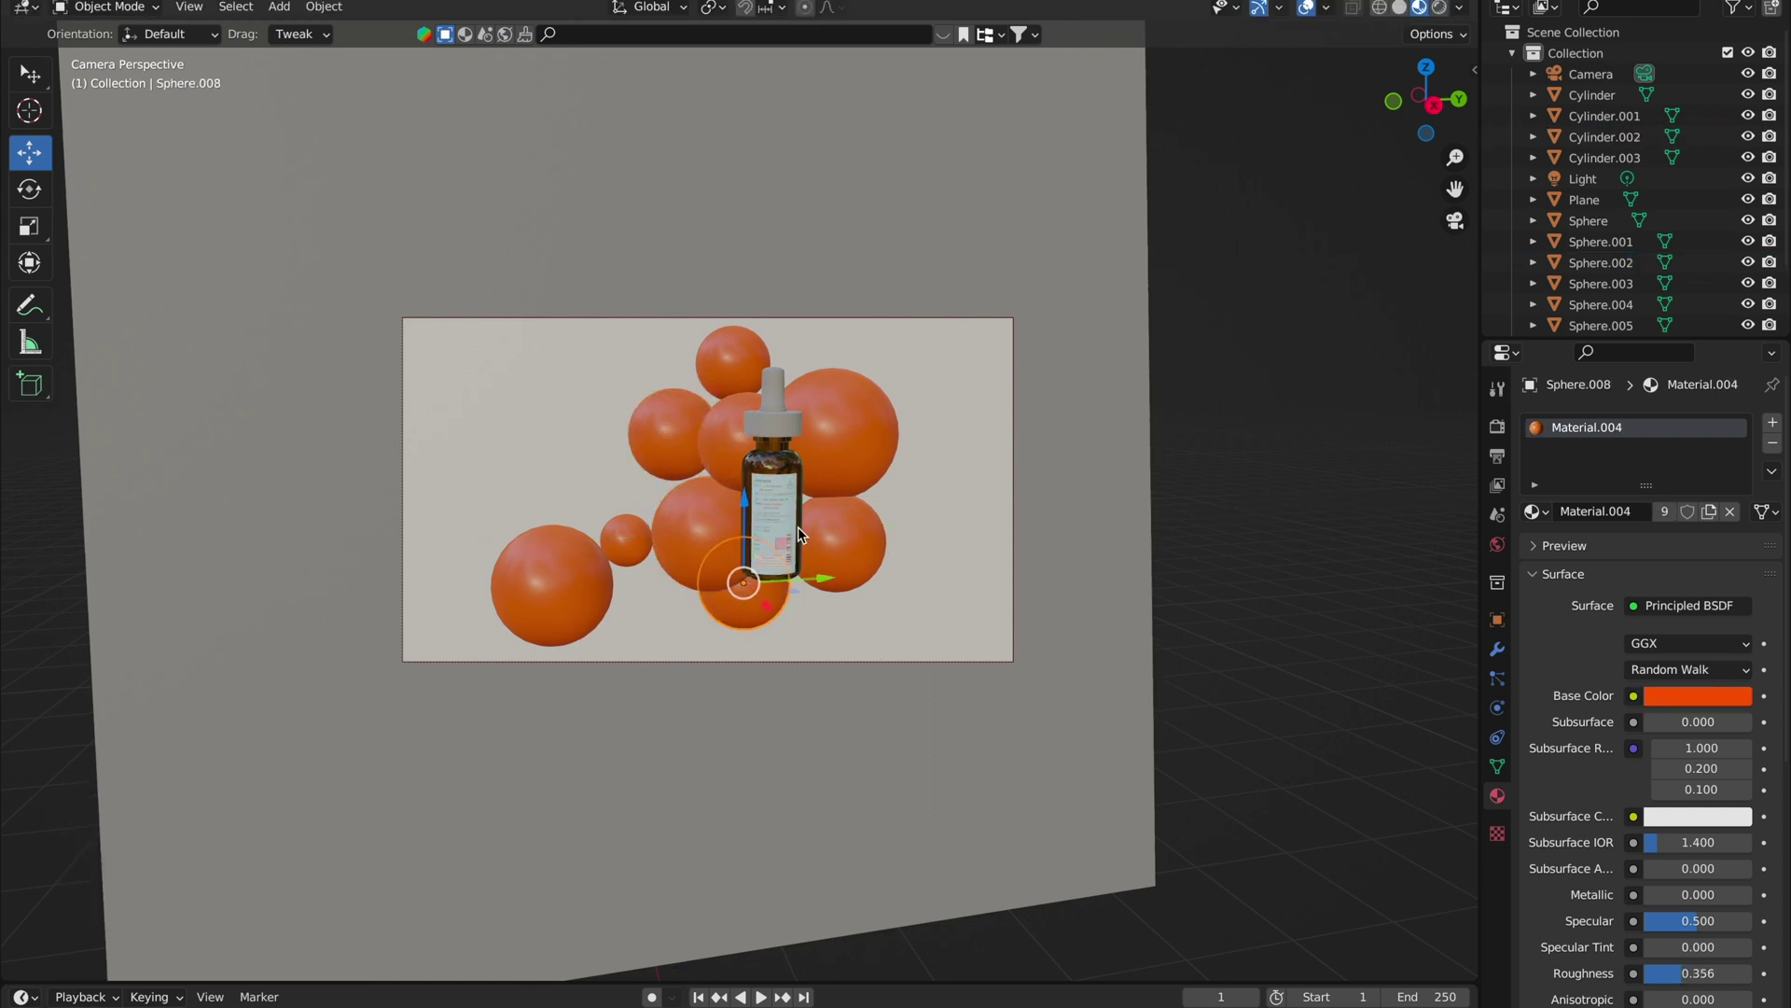
left_click_drag(746, 588, 769, 607)
Step: Show the N sidebar, select the dropper bottle's parts, then clear the selection
key("alt+a")
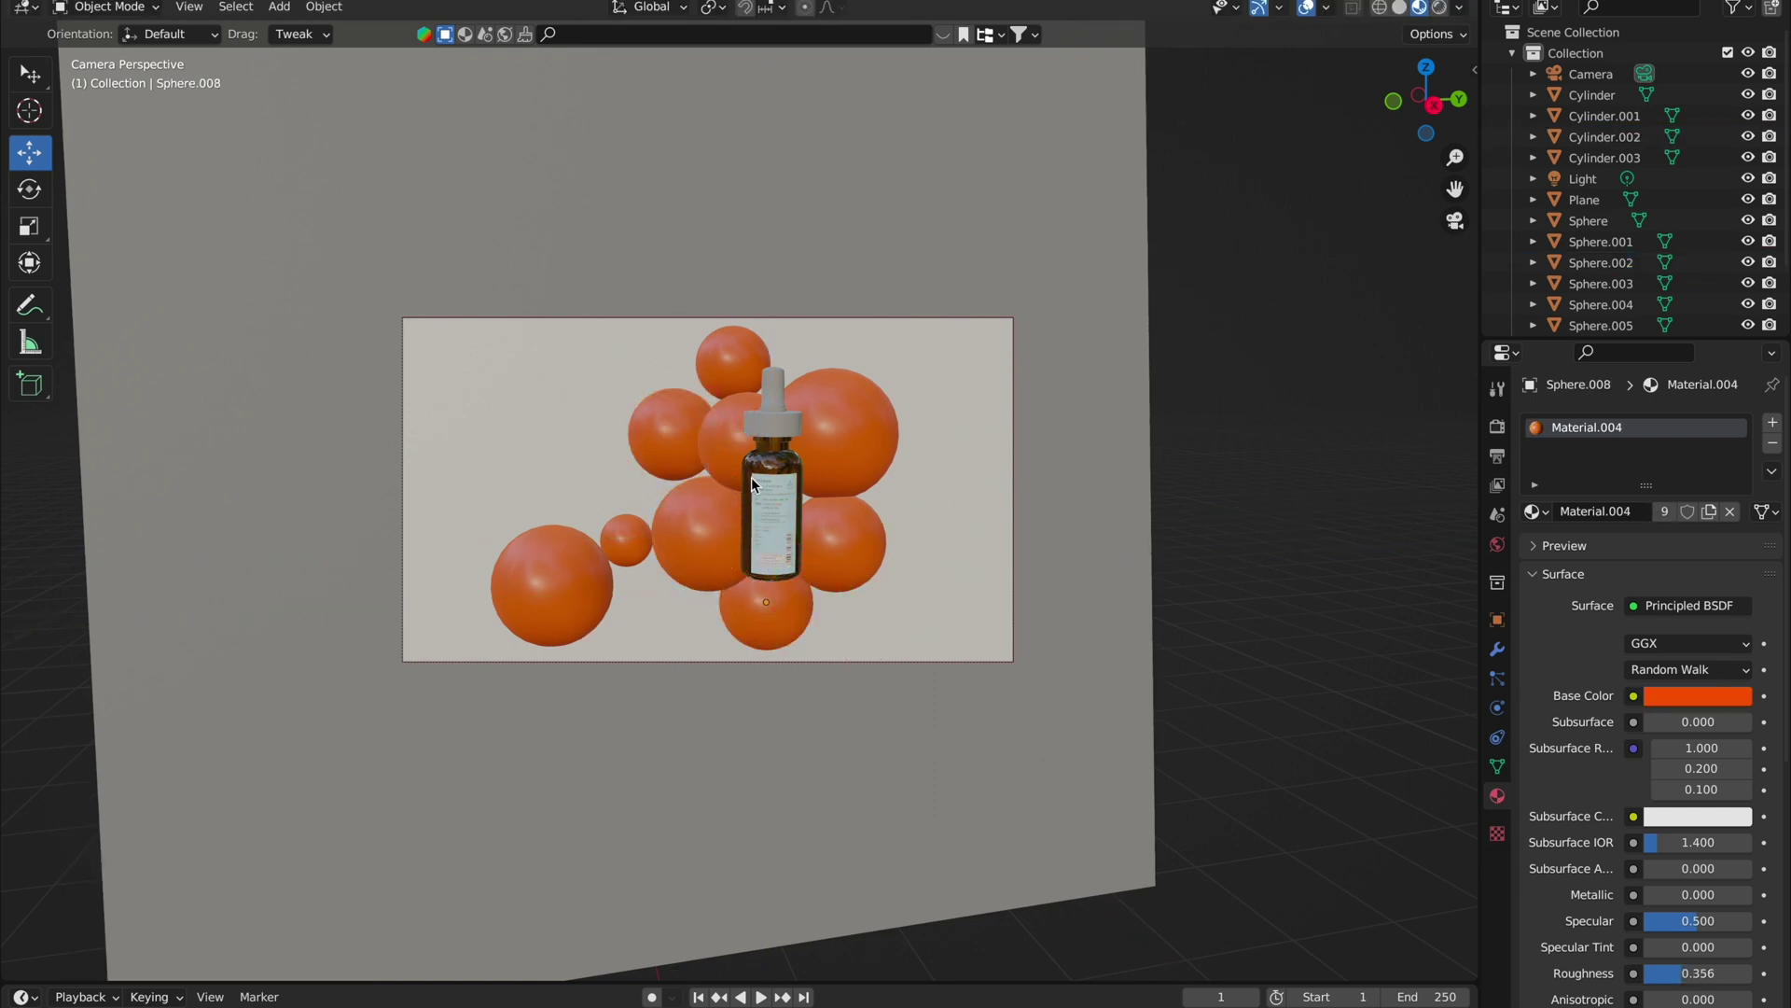
key("n")
left_click(772, 387)
left_click(774, 424, "shift")
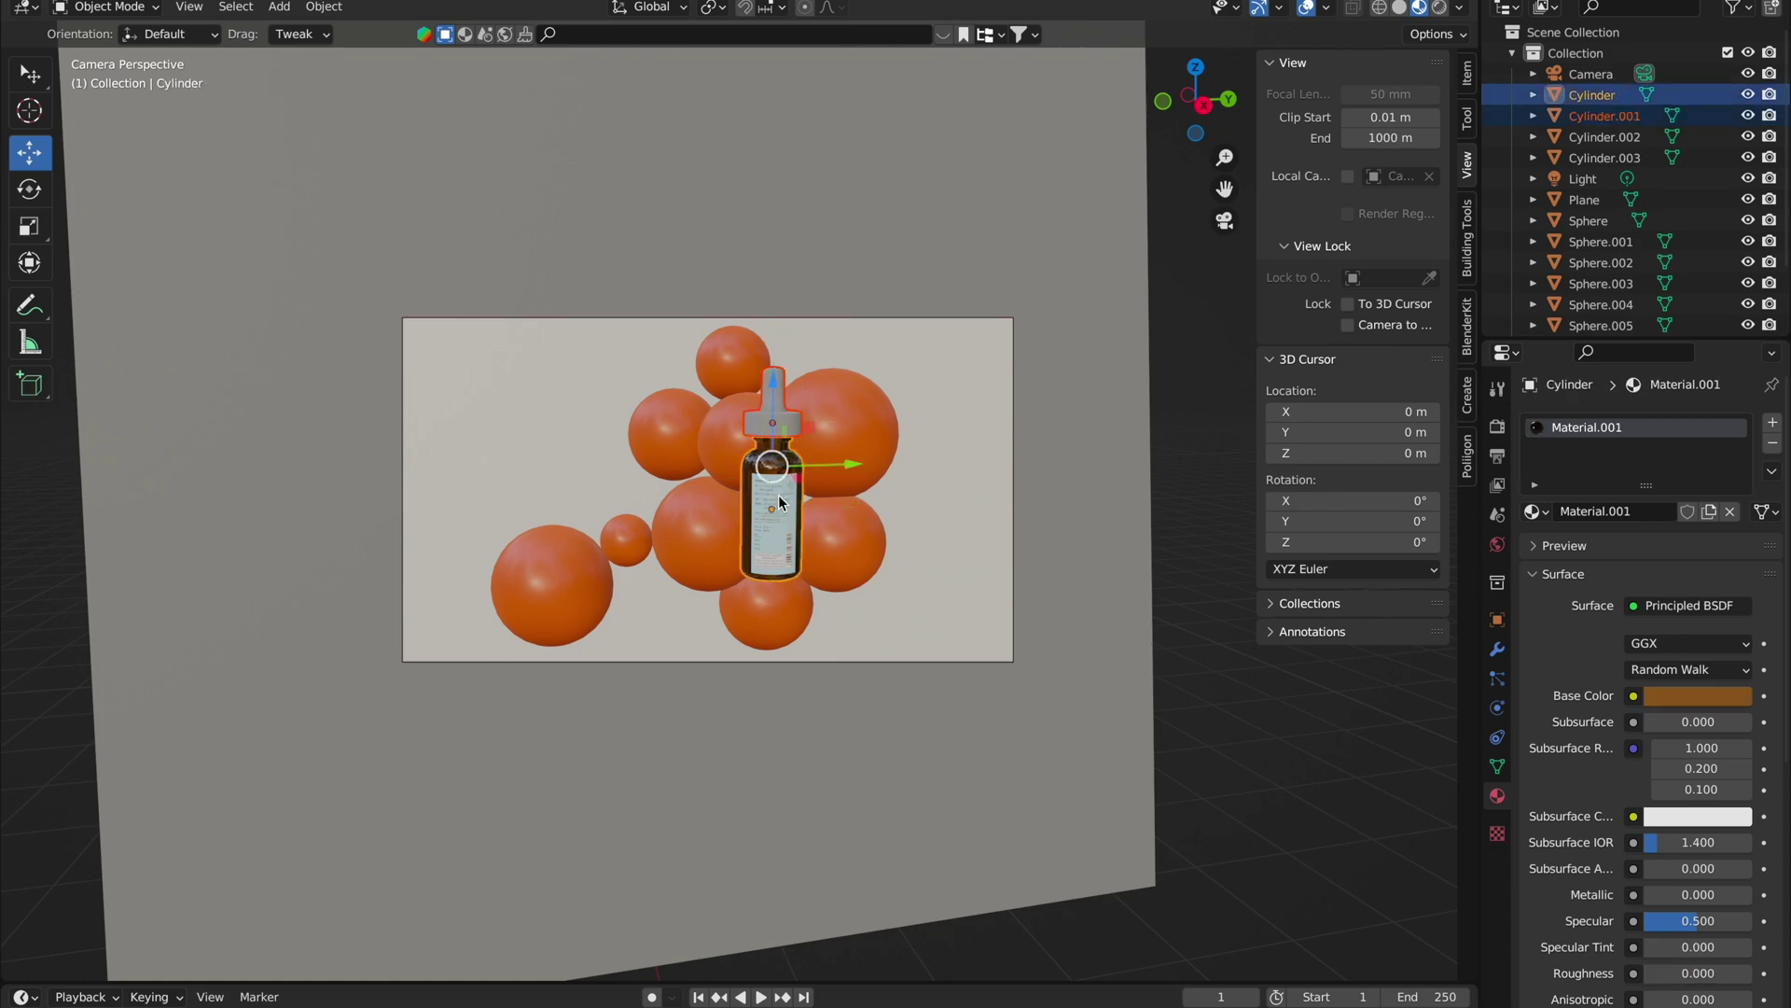
left_click(769, 522, "shift")
key("alt+a")
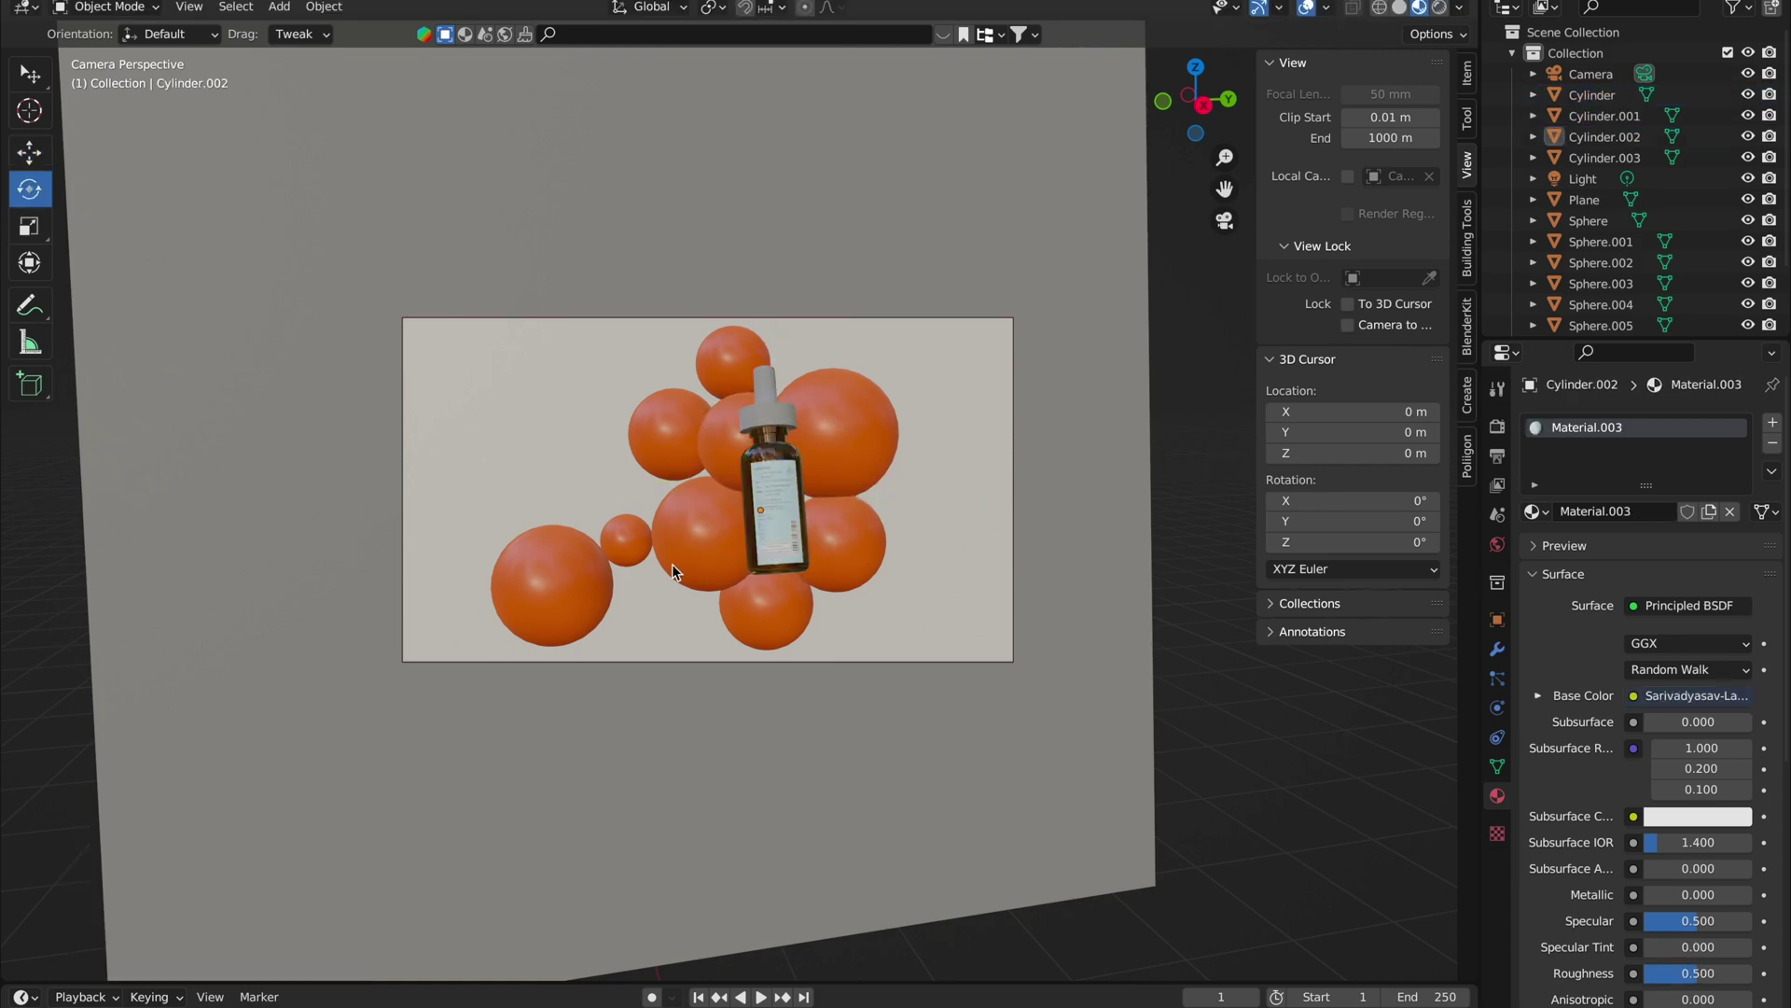
Step: From a side angle, shift the sphere beside the bottle along X
middle_click_drag(793, 476, 580, 700)
left_click(904, 681)
middle_click_drag(904, 682, 1017, 517)
left_click(1017, 517)
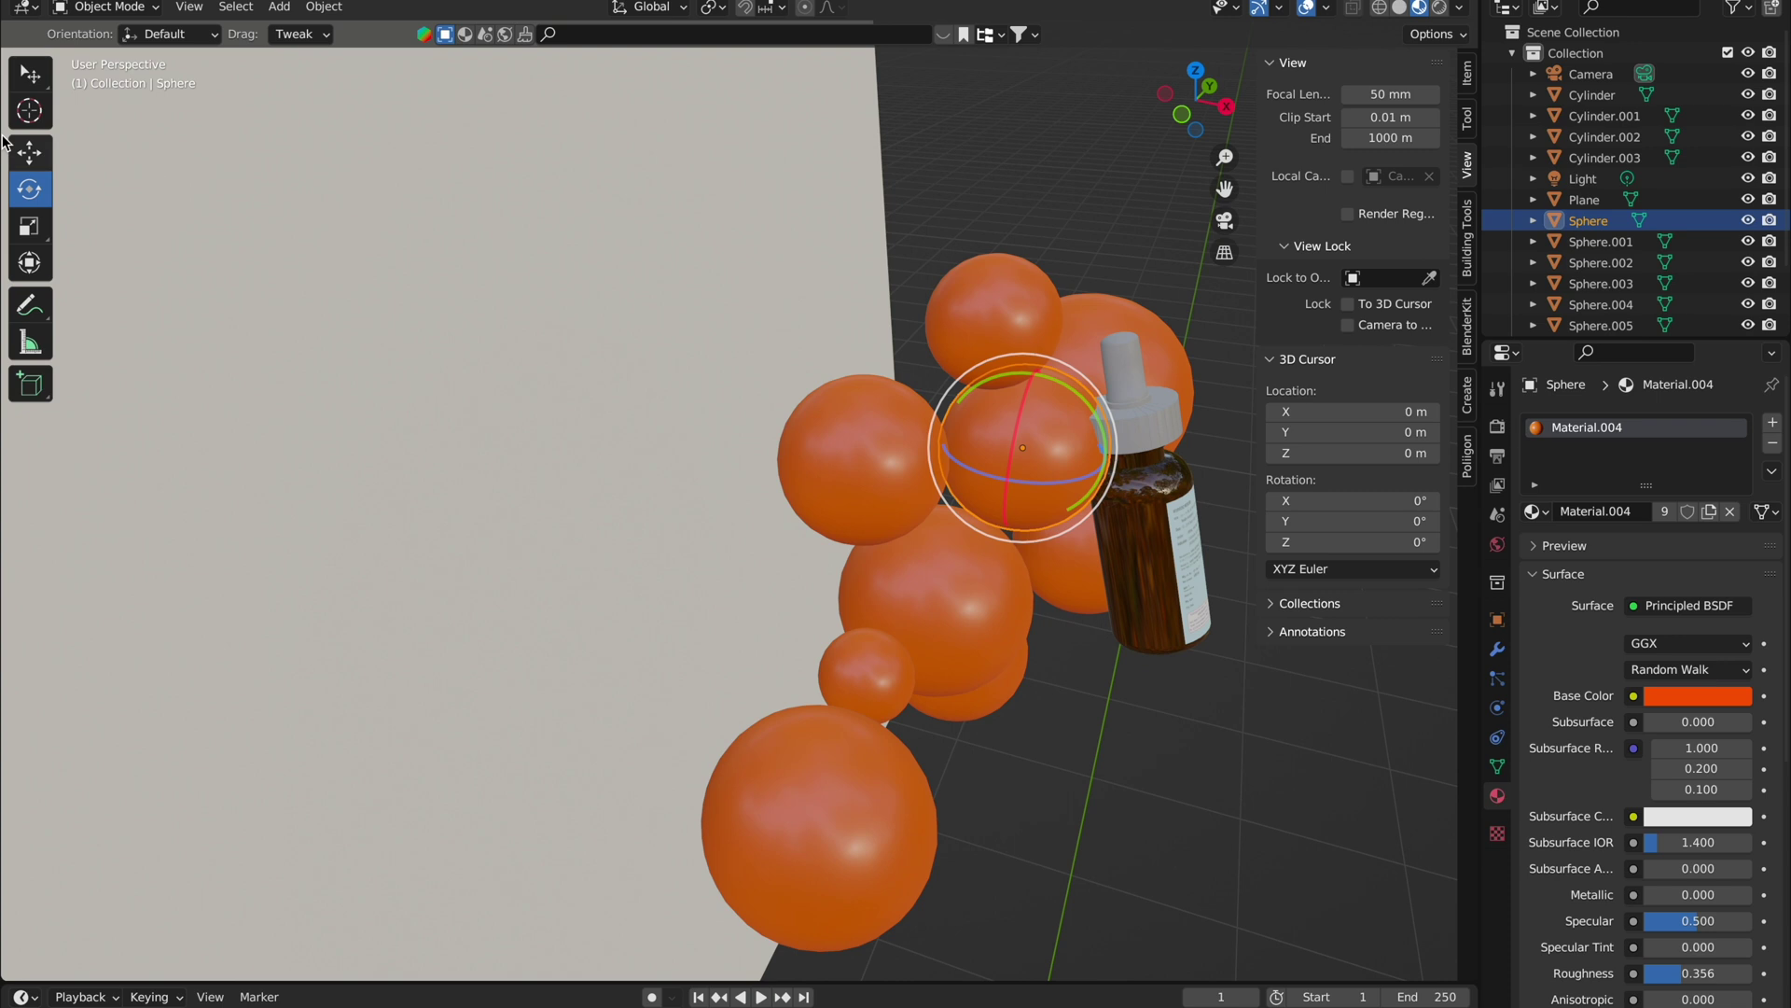
left_click(979, 647)
left_click_drag(1012, 606, 1049, 618)
Step: In camera view, nudge the remaining spheres under the bottle, then preview with Rendered shading
key("KP_0")
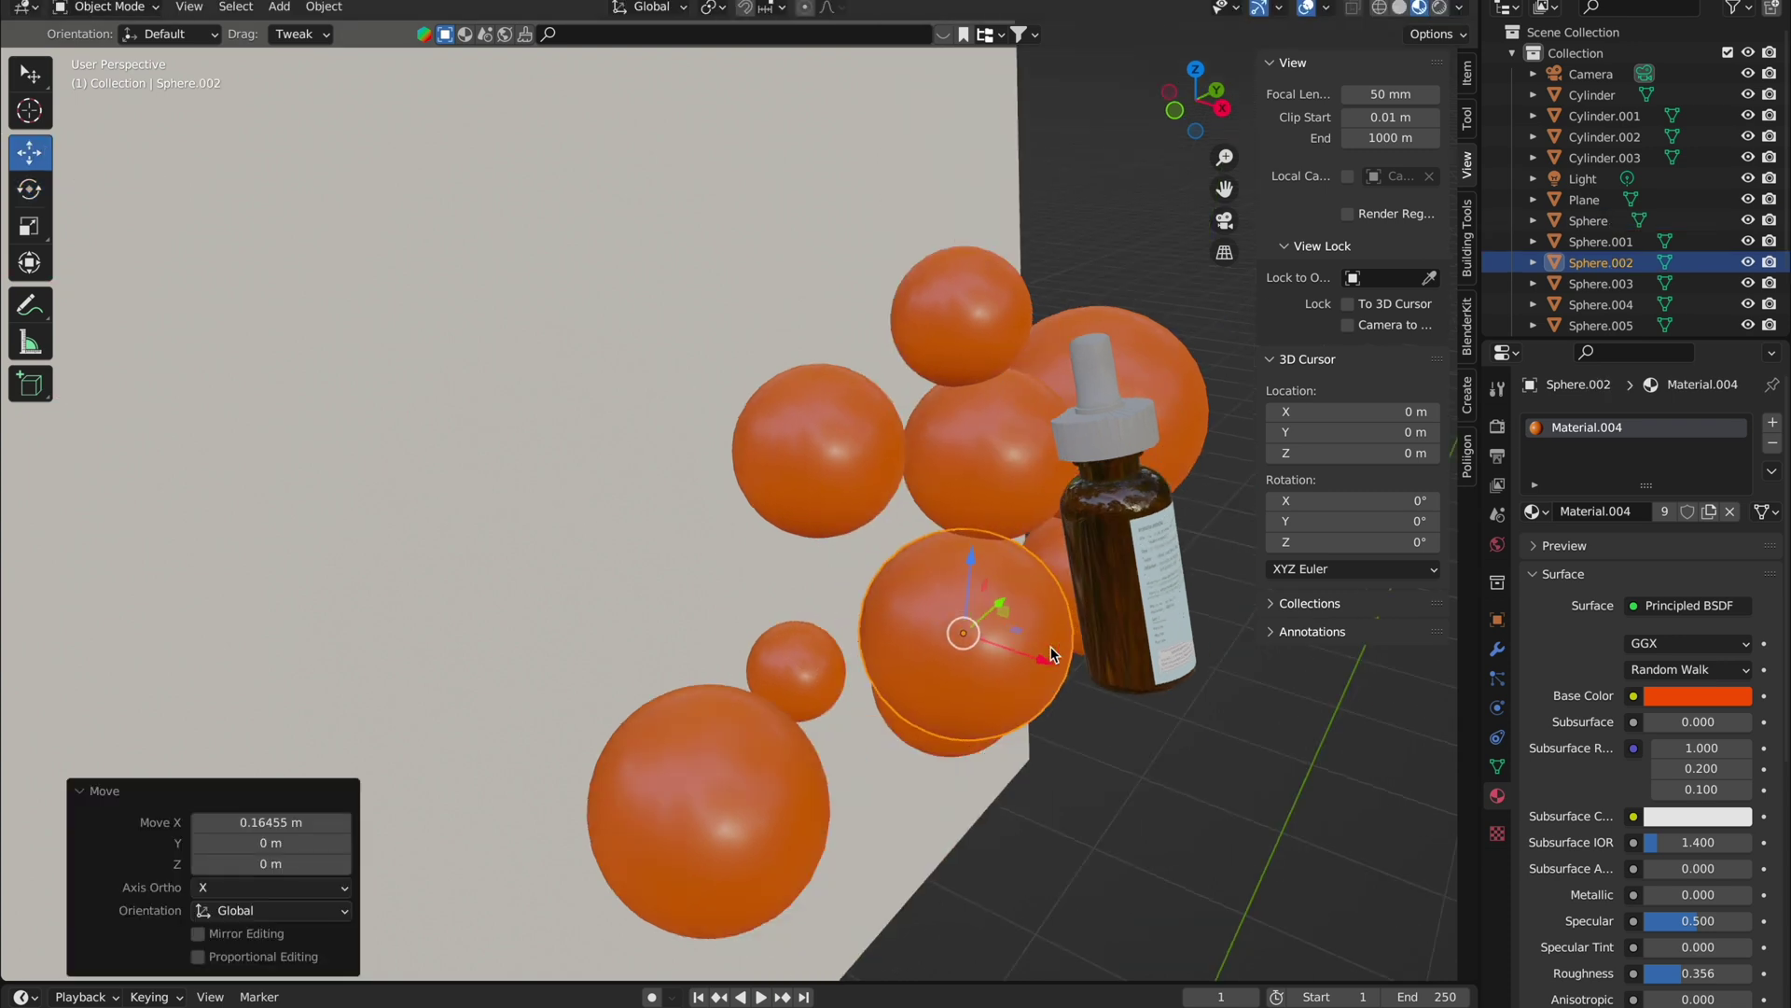
left_click_drag(624, 540, 630, 539)
mouse_move(882, 537)
left_mouse_down()
mouse_move(908, 553)
mouse_move(875, 557)
left_mouse_up()
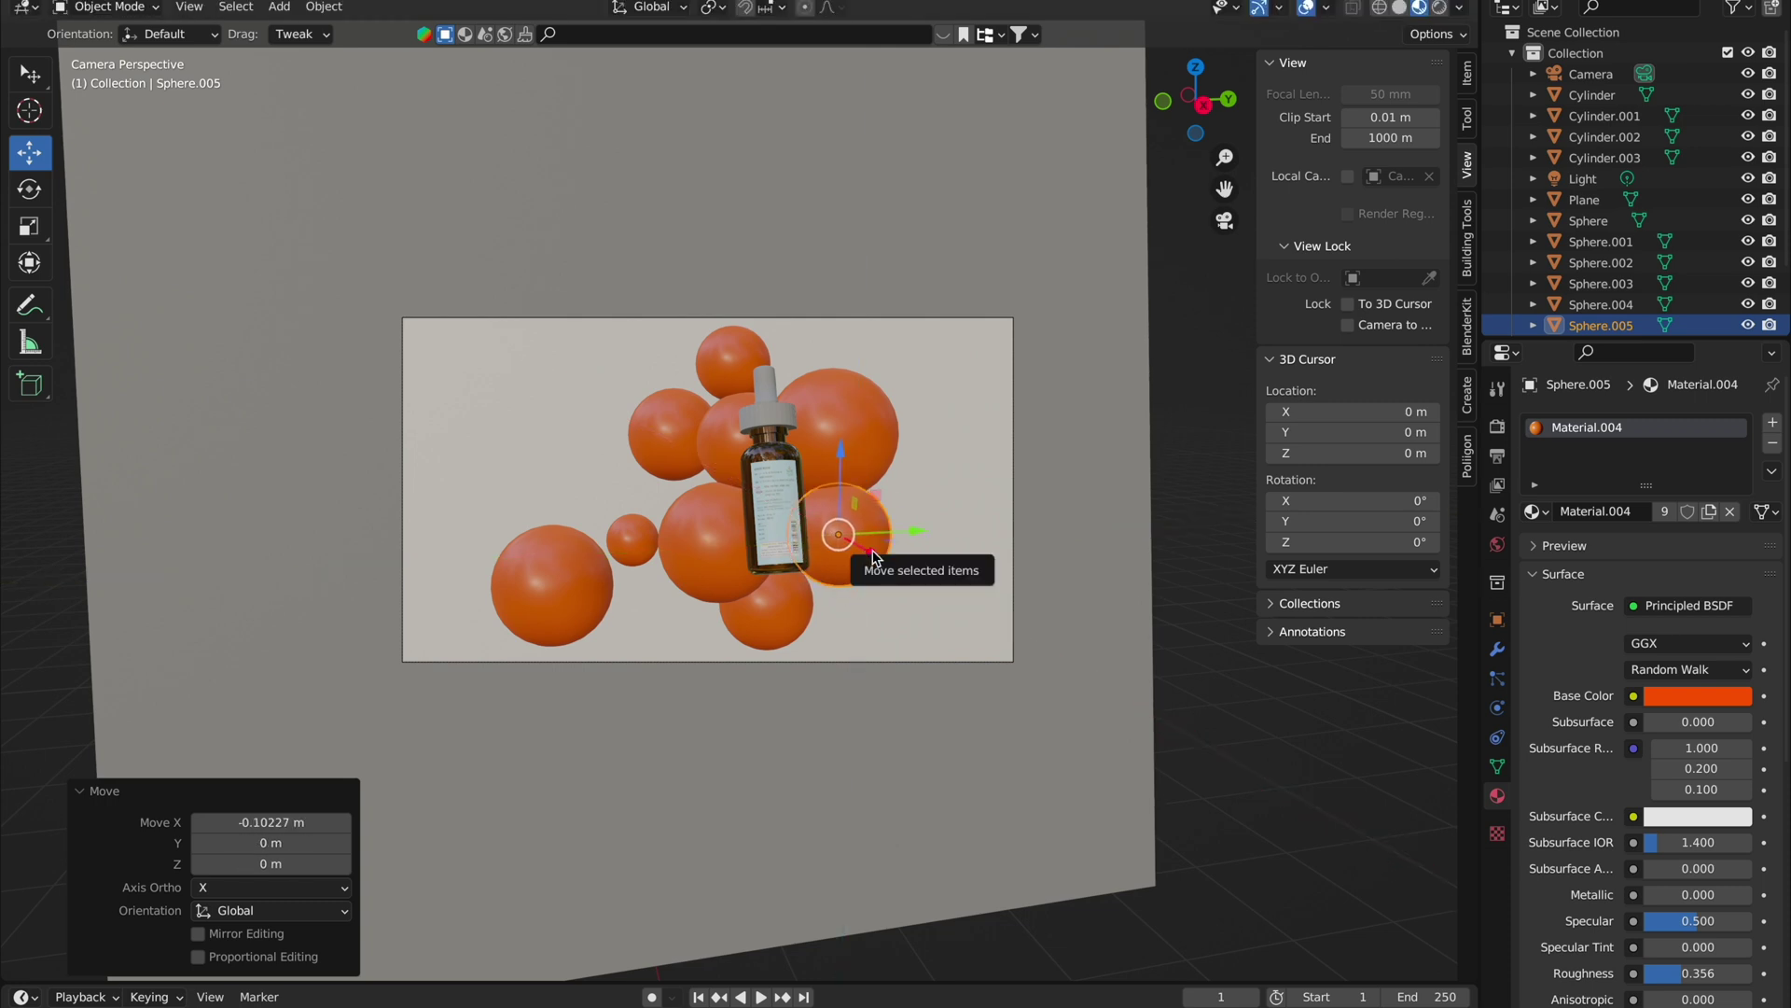
left_click(796, 590)
left_click_drag(840, 598, 856, 601)
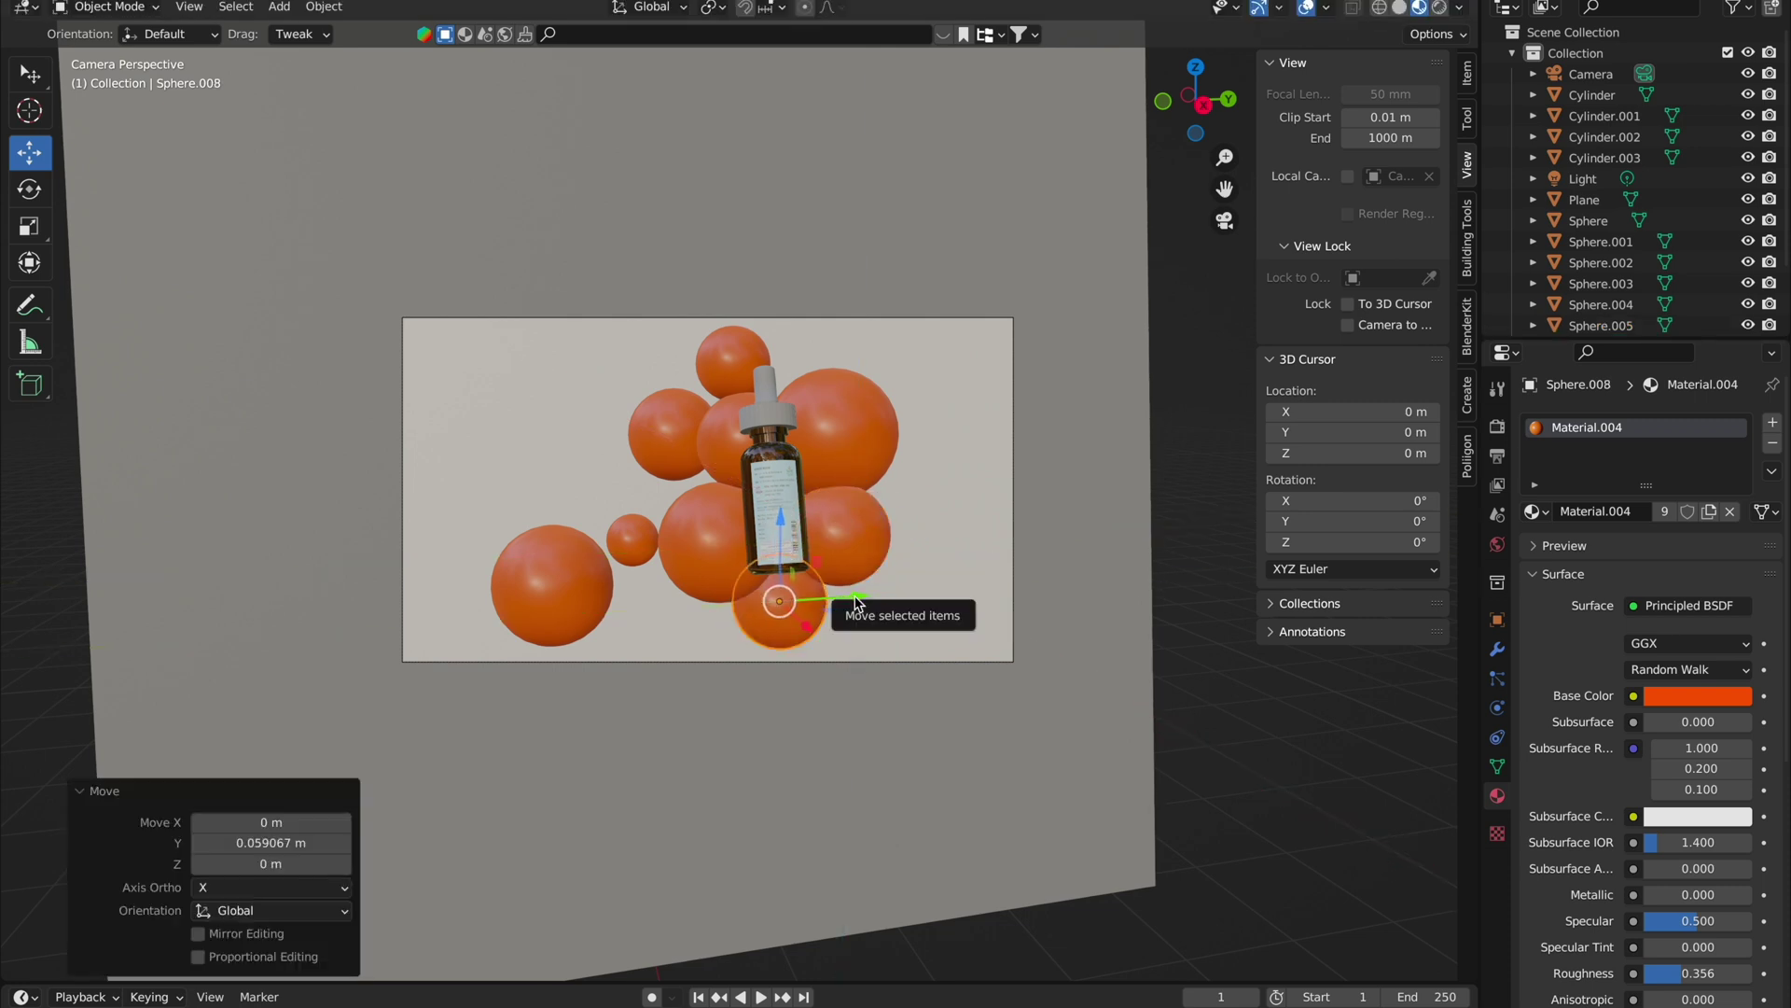
left_click(1203, 560)
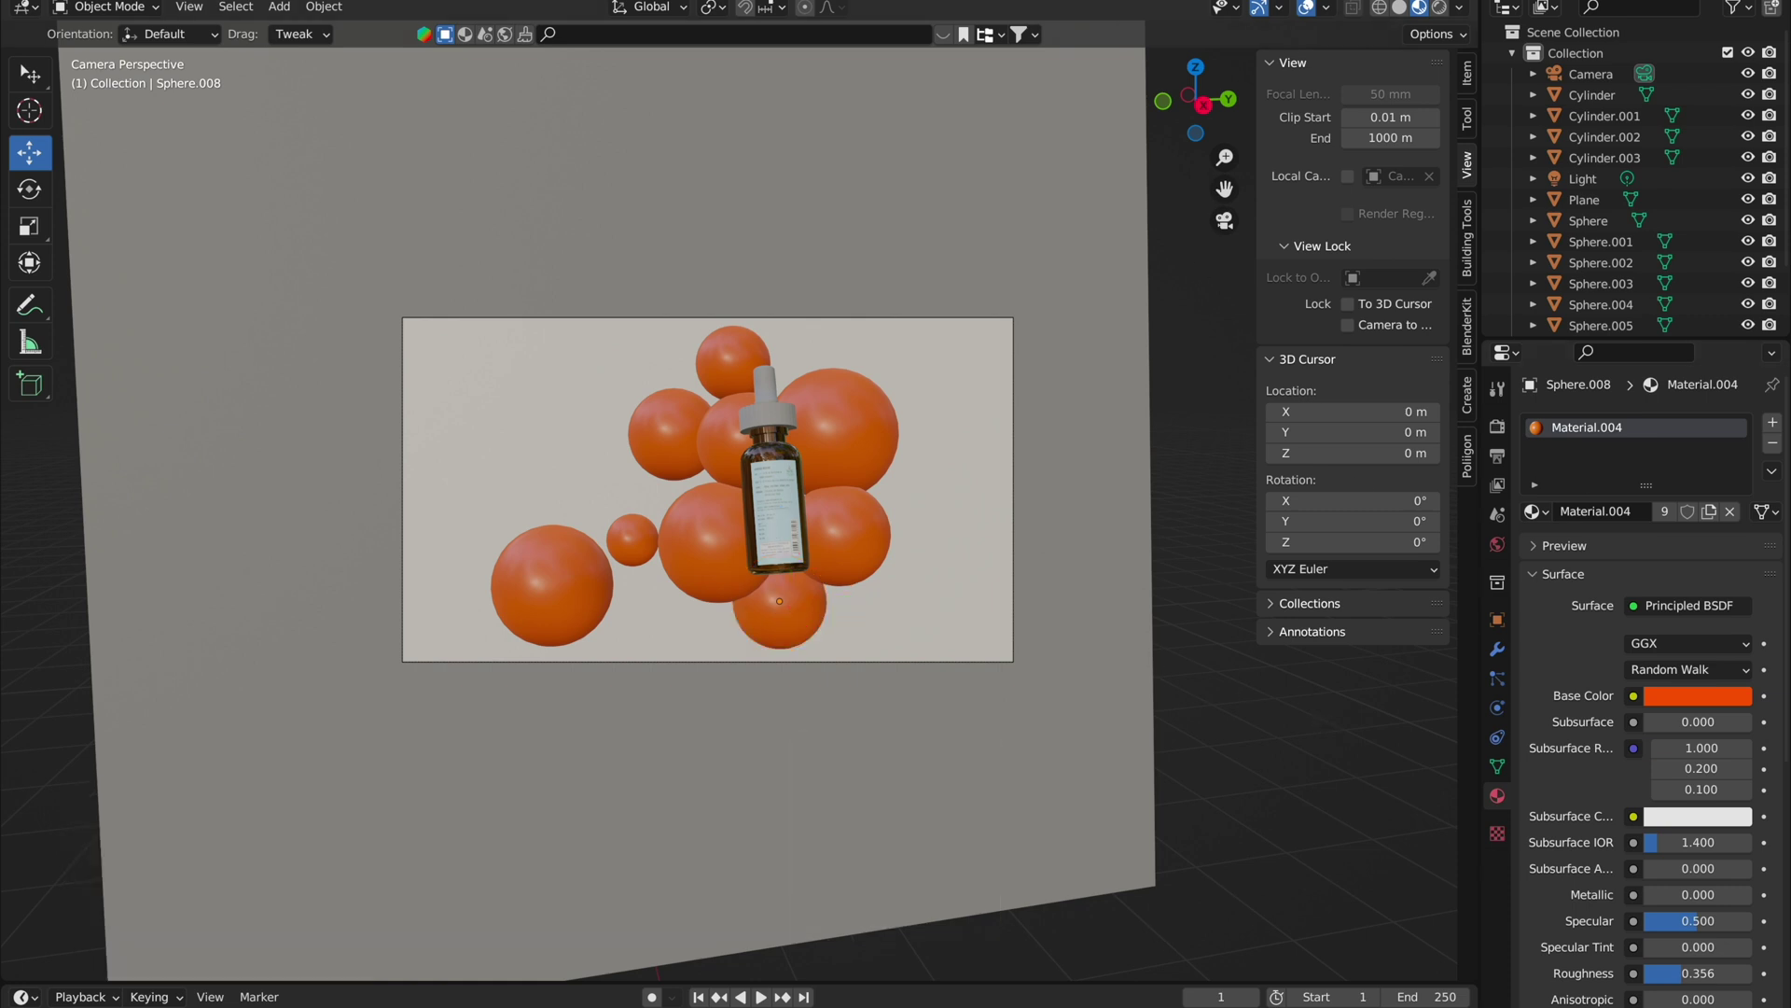
left_click(1439, 7)
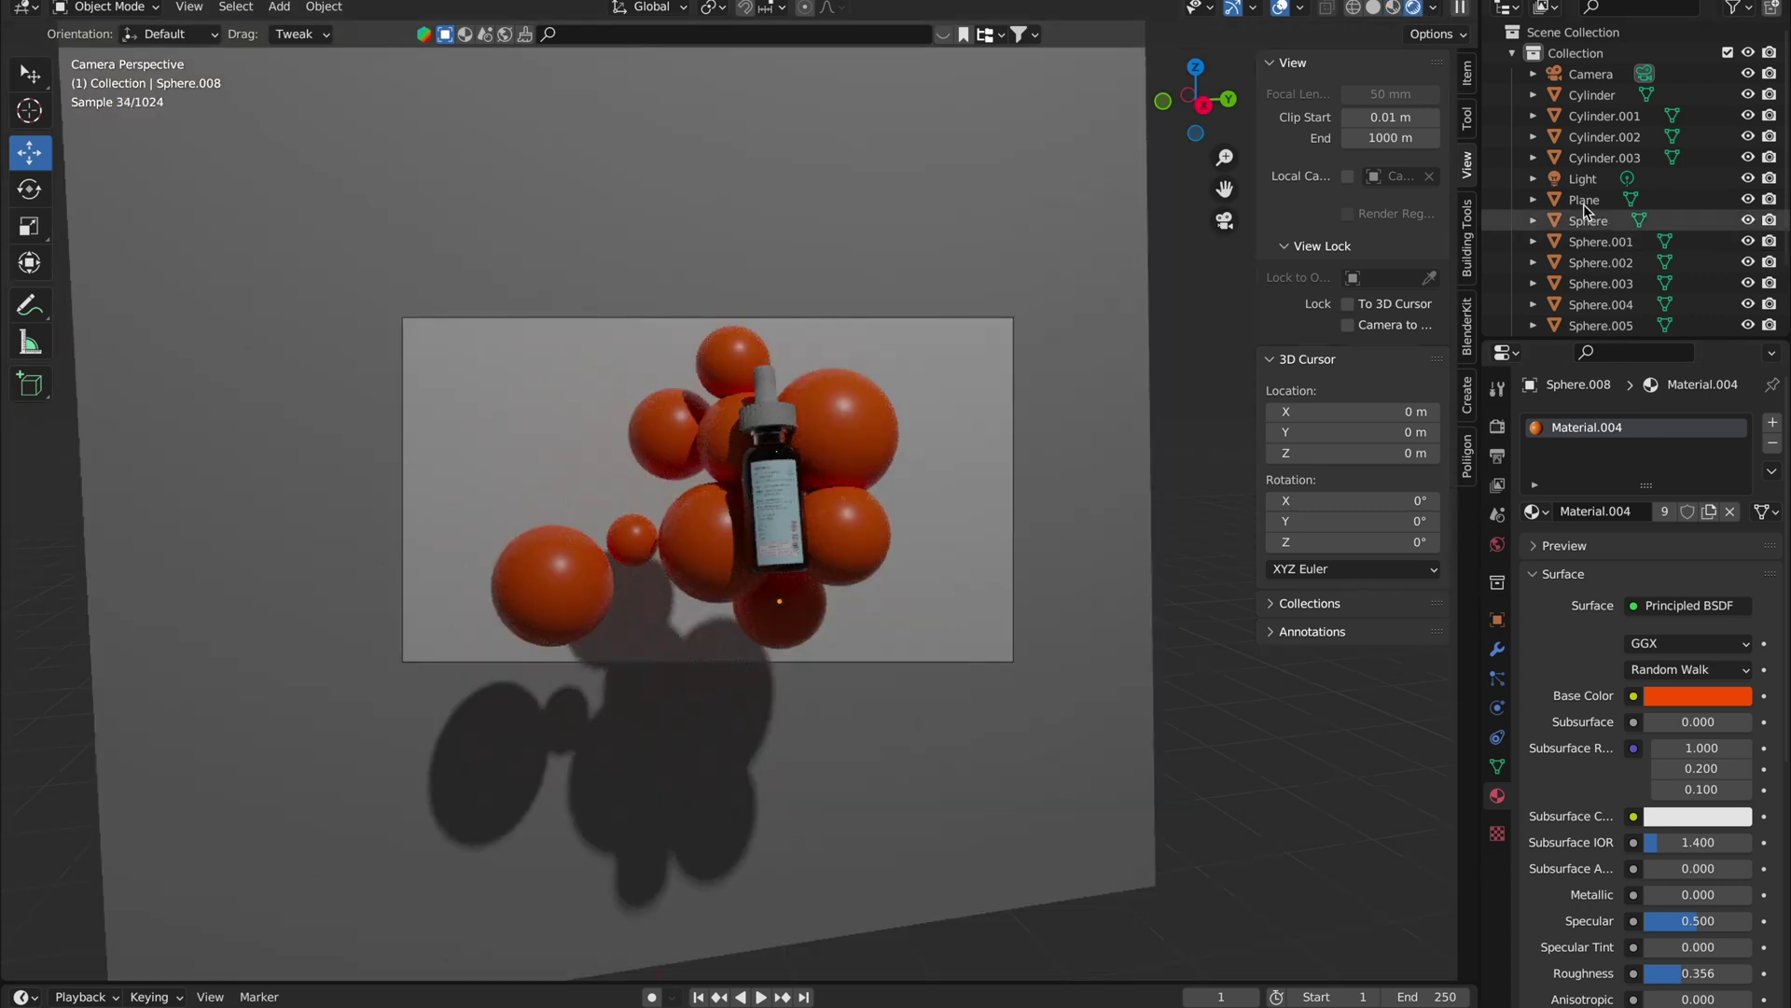
Step: Replace the original Light with a Sun lamp raised high above the scene
left_click(1582, 178)
key("Delete")
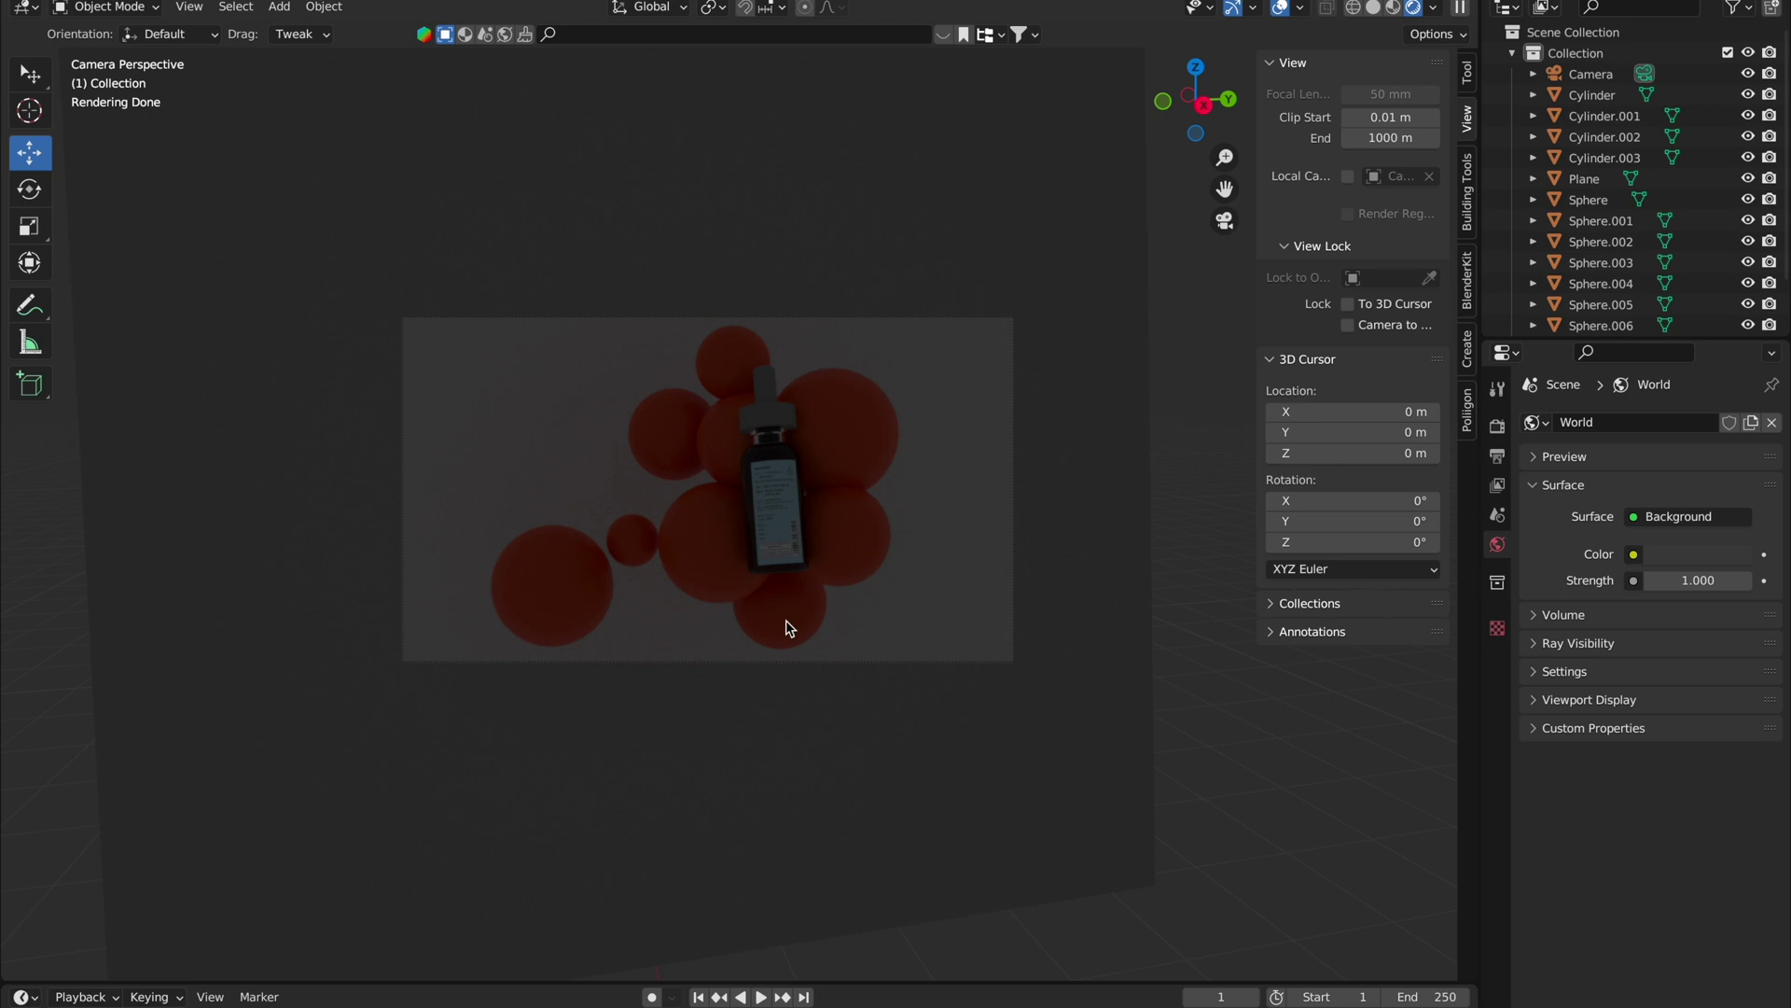
key("shift+a")
left_click(1042, 774)
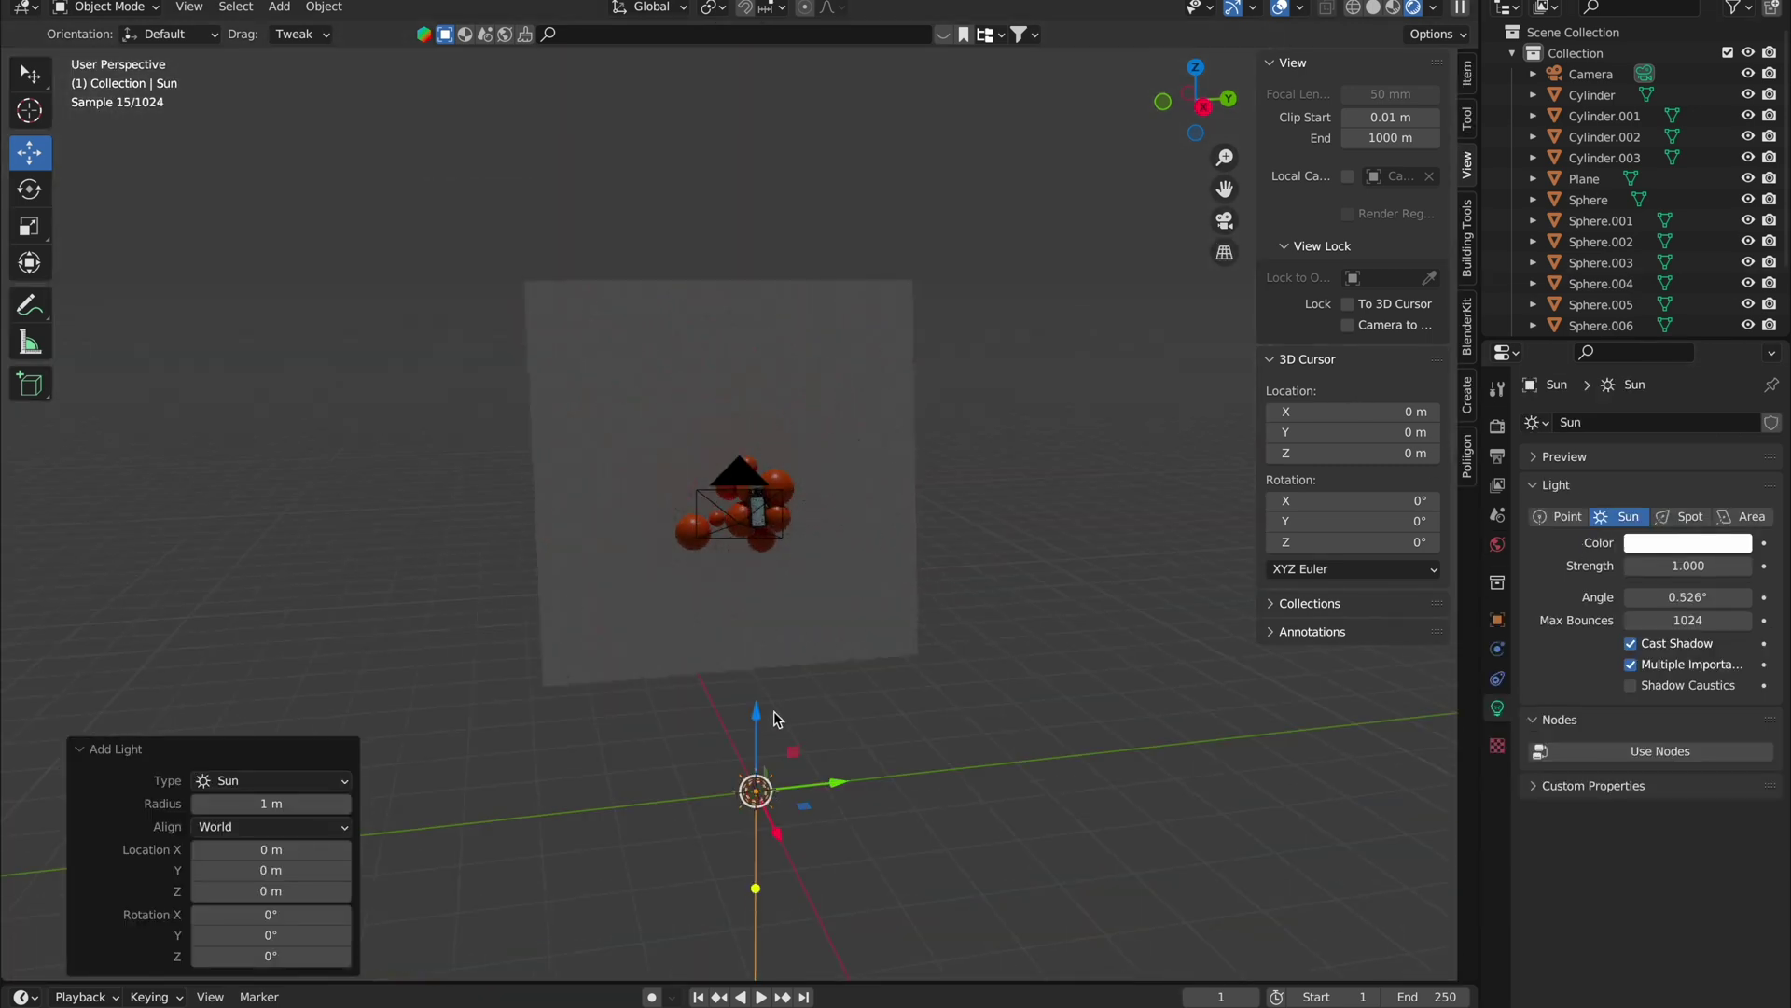
left_click_drag(779, 718, 772, 560)
Step: Tilt the Sun to 15° on Y, set its strength to 0.420, and duplicate it
left_click(1467, 73)
left_click_drag(1335, 221, 1399, 221)
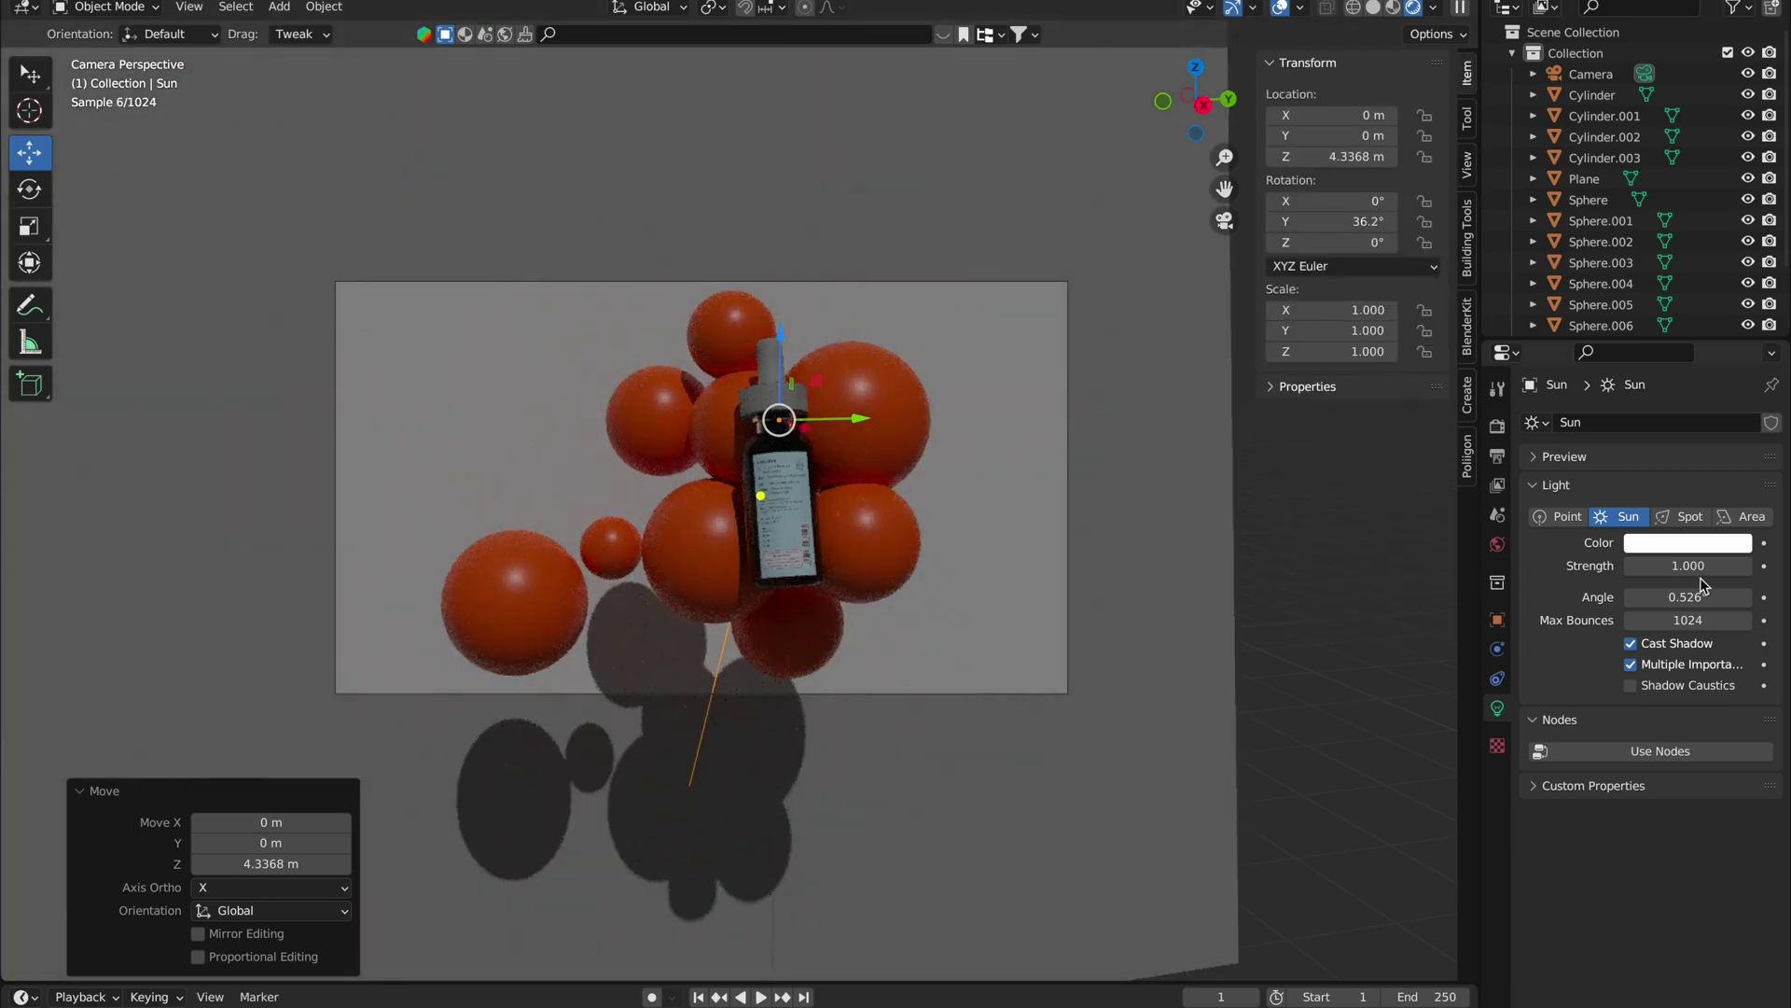
left_click_drag(1689, 566, 1656, 565)
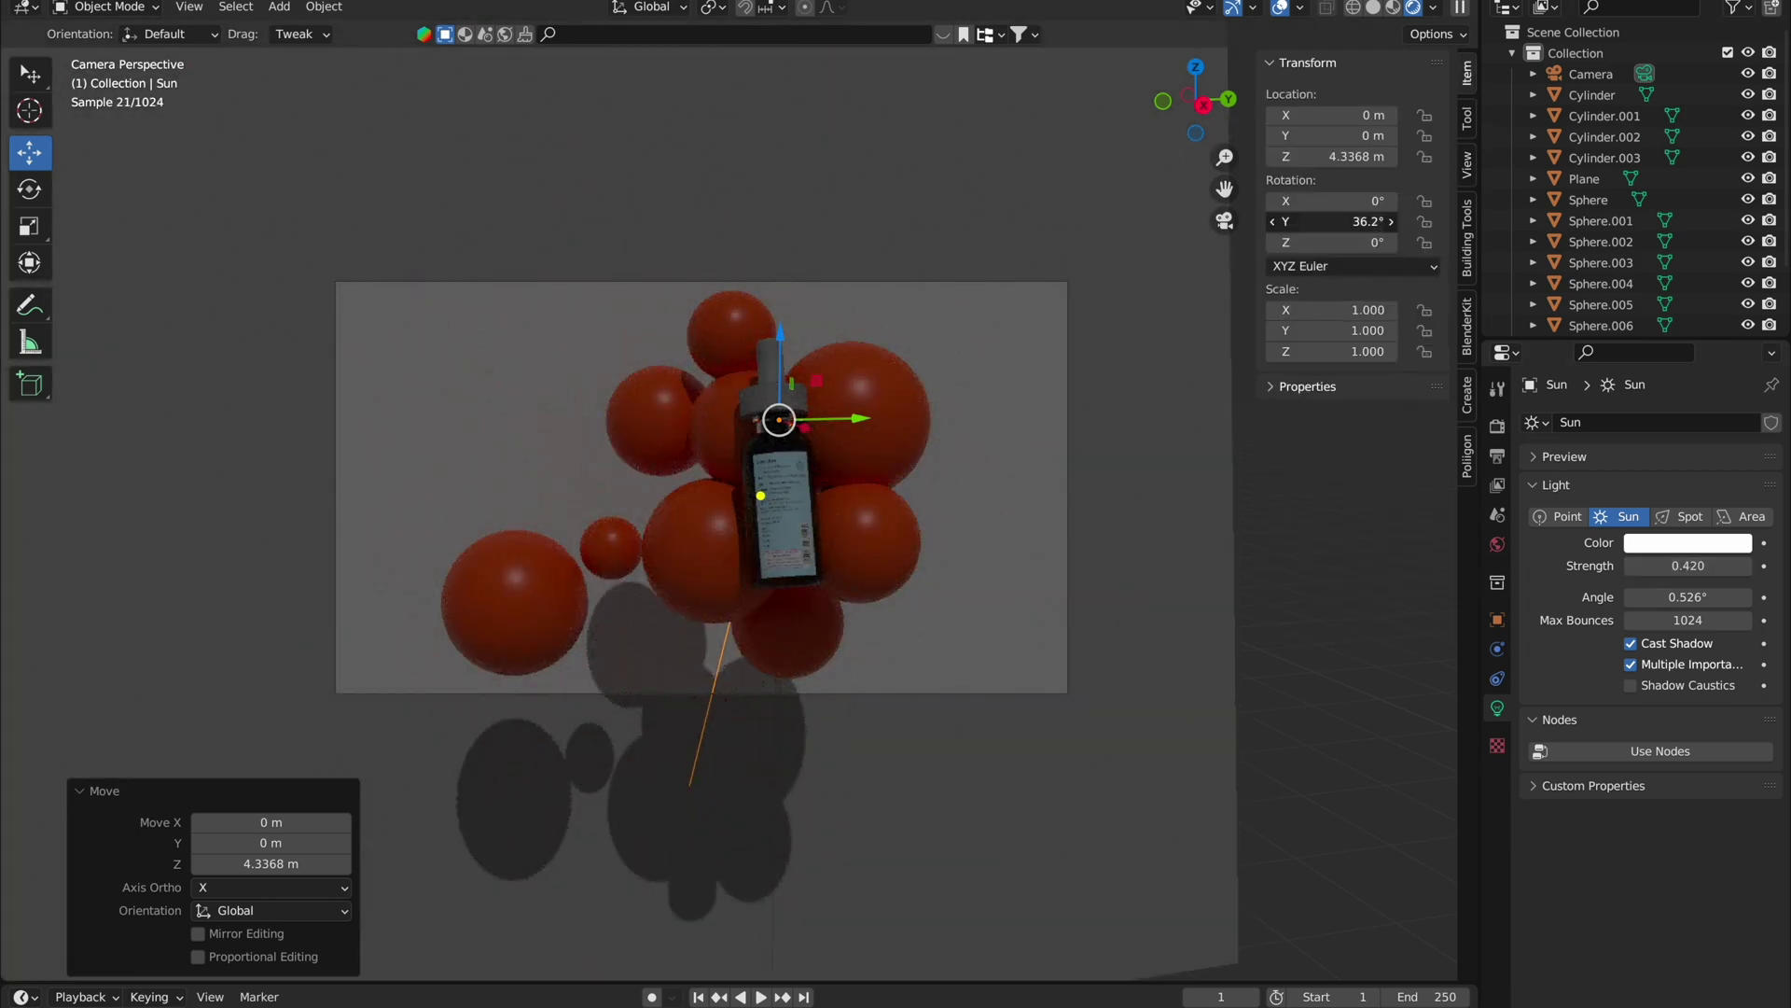
left_click_drag(1343, 221, 1297, 221)
key("shift+d")
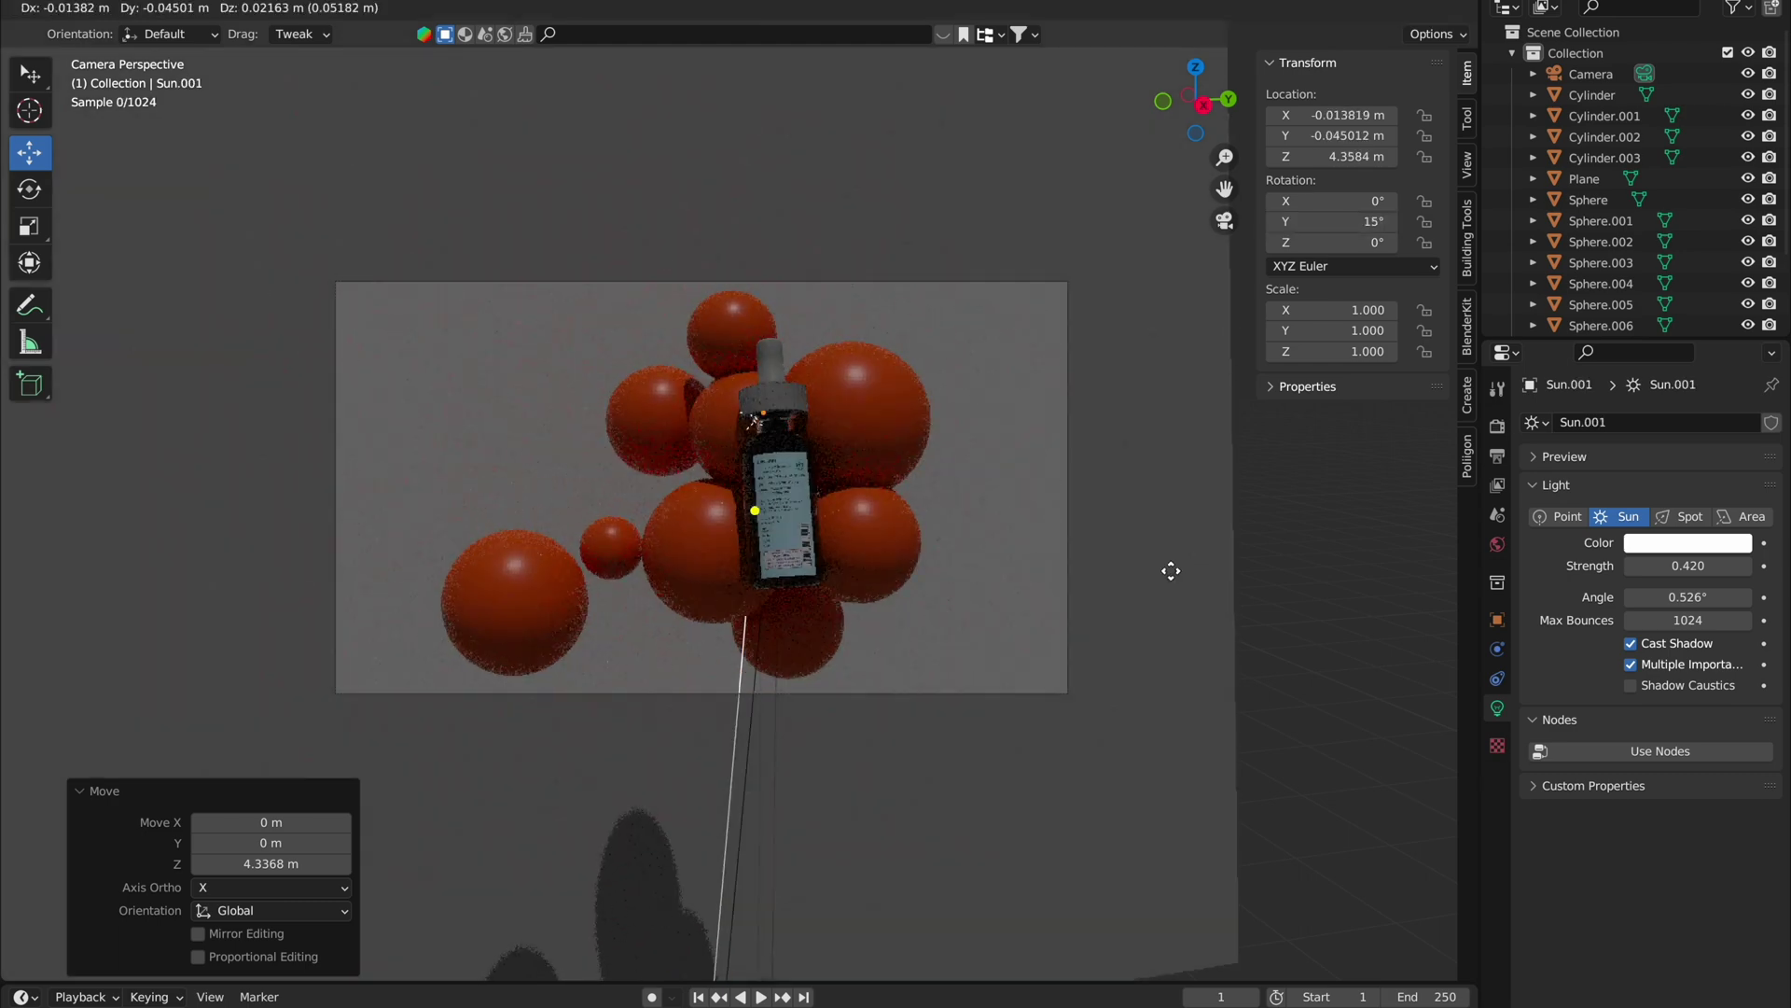
Step: Place the duplicated light left of the bottle and change its type to Area
left_click(887, 428)
mouse_move(1334, 221)
left_mouse_down()
mouse_move(1362, 221)
mouse_move(1287, 221)
mouse_move(1390, 241)
left_mouse_up()
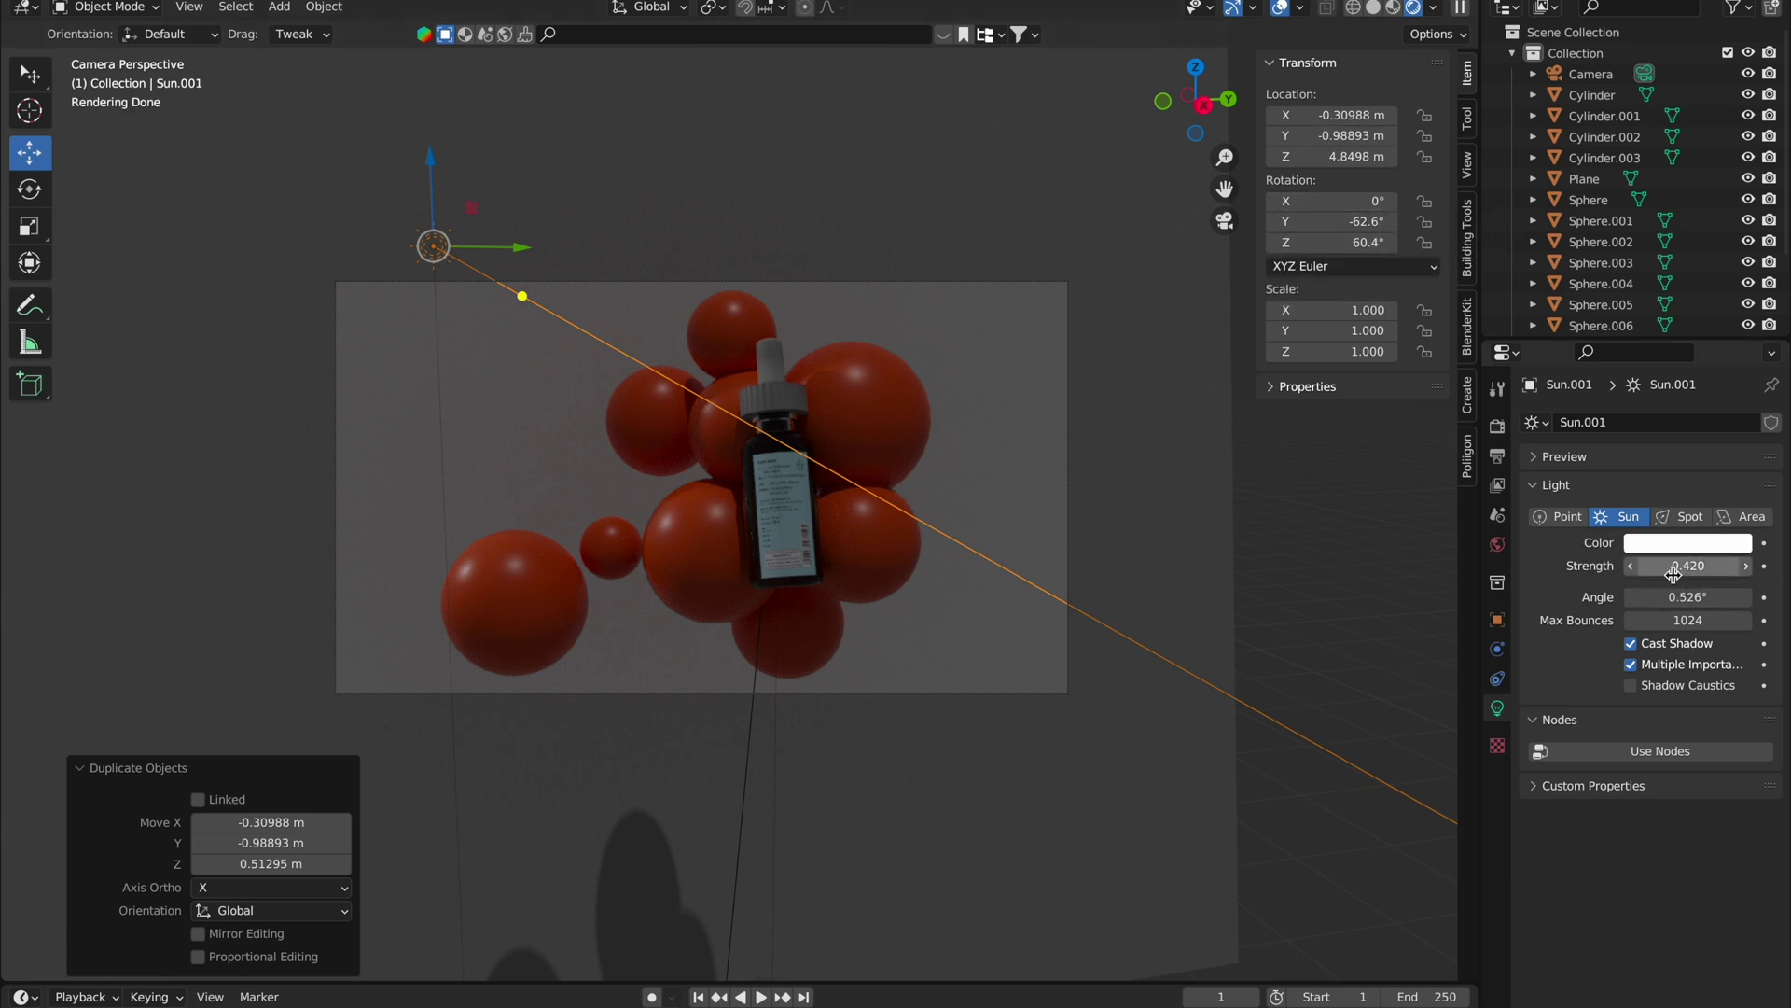
left_click_drag(1674, 573, 1717, 573)
left_click_drag(430, 173, 436, 211)
left_click_drag(490, 286, 499, 292)
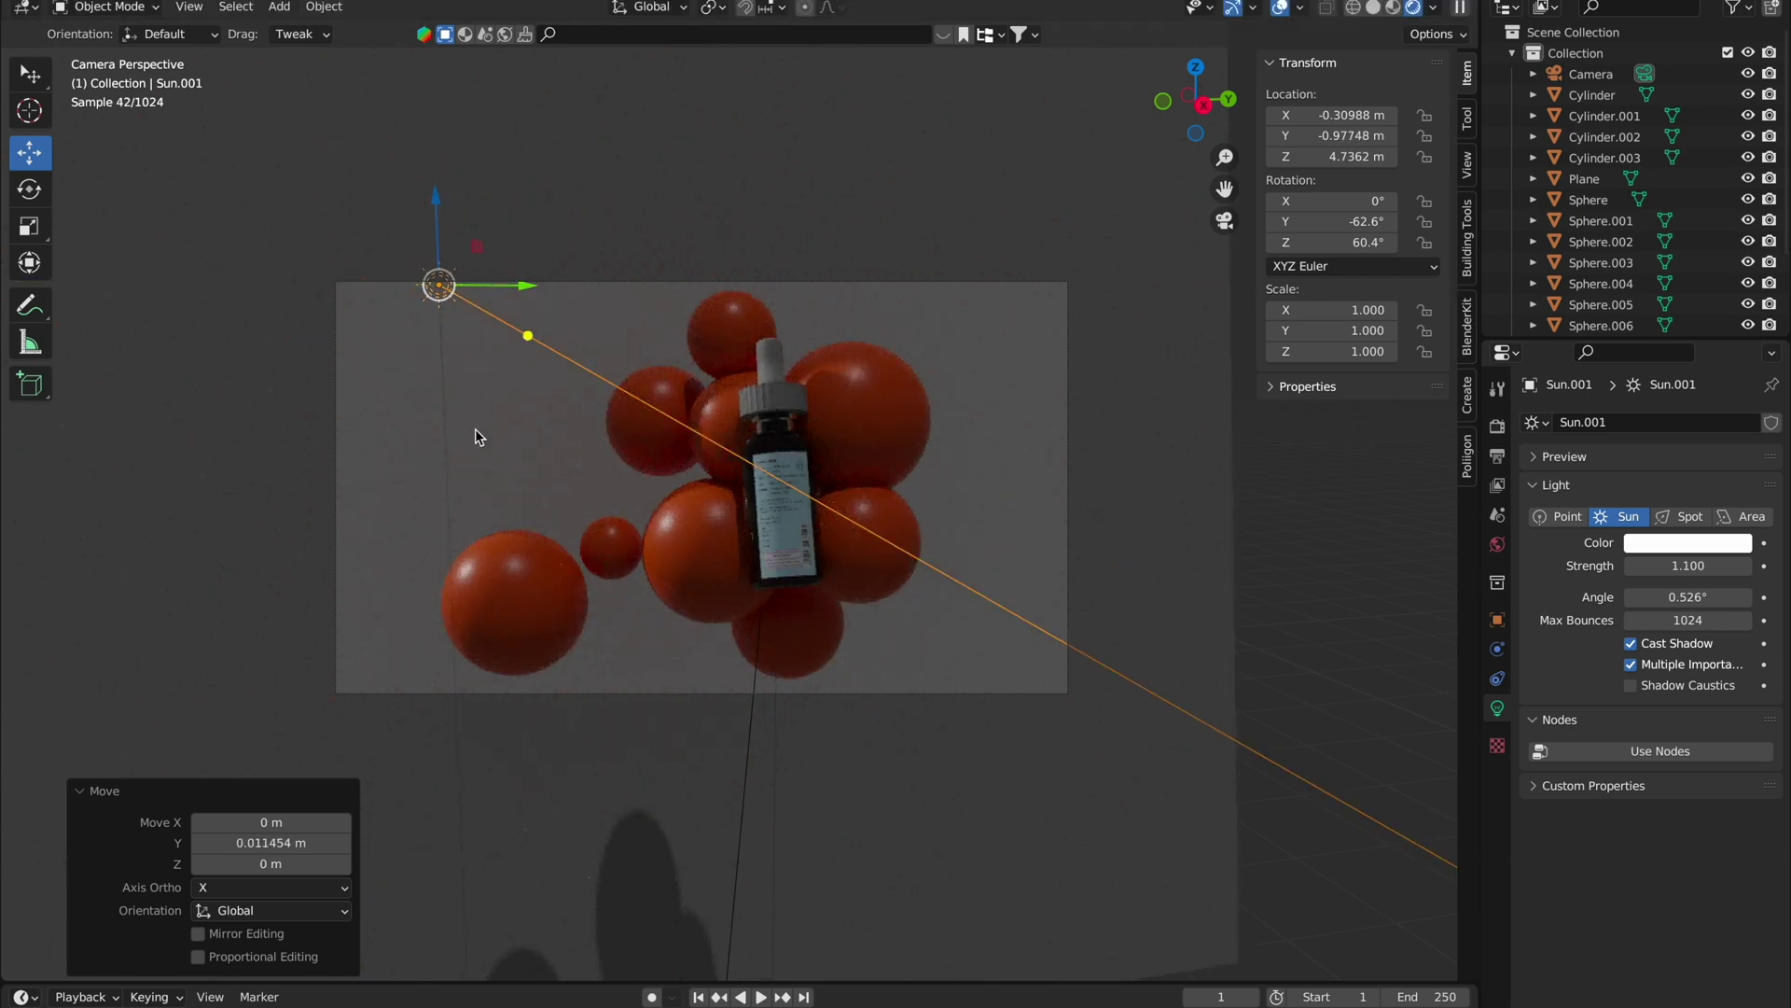
middle_click_drag(490, 362, 701, 547)
left_click_drag(1040, 612, 751, 601)
left_click(1742, 516)
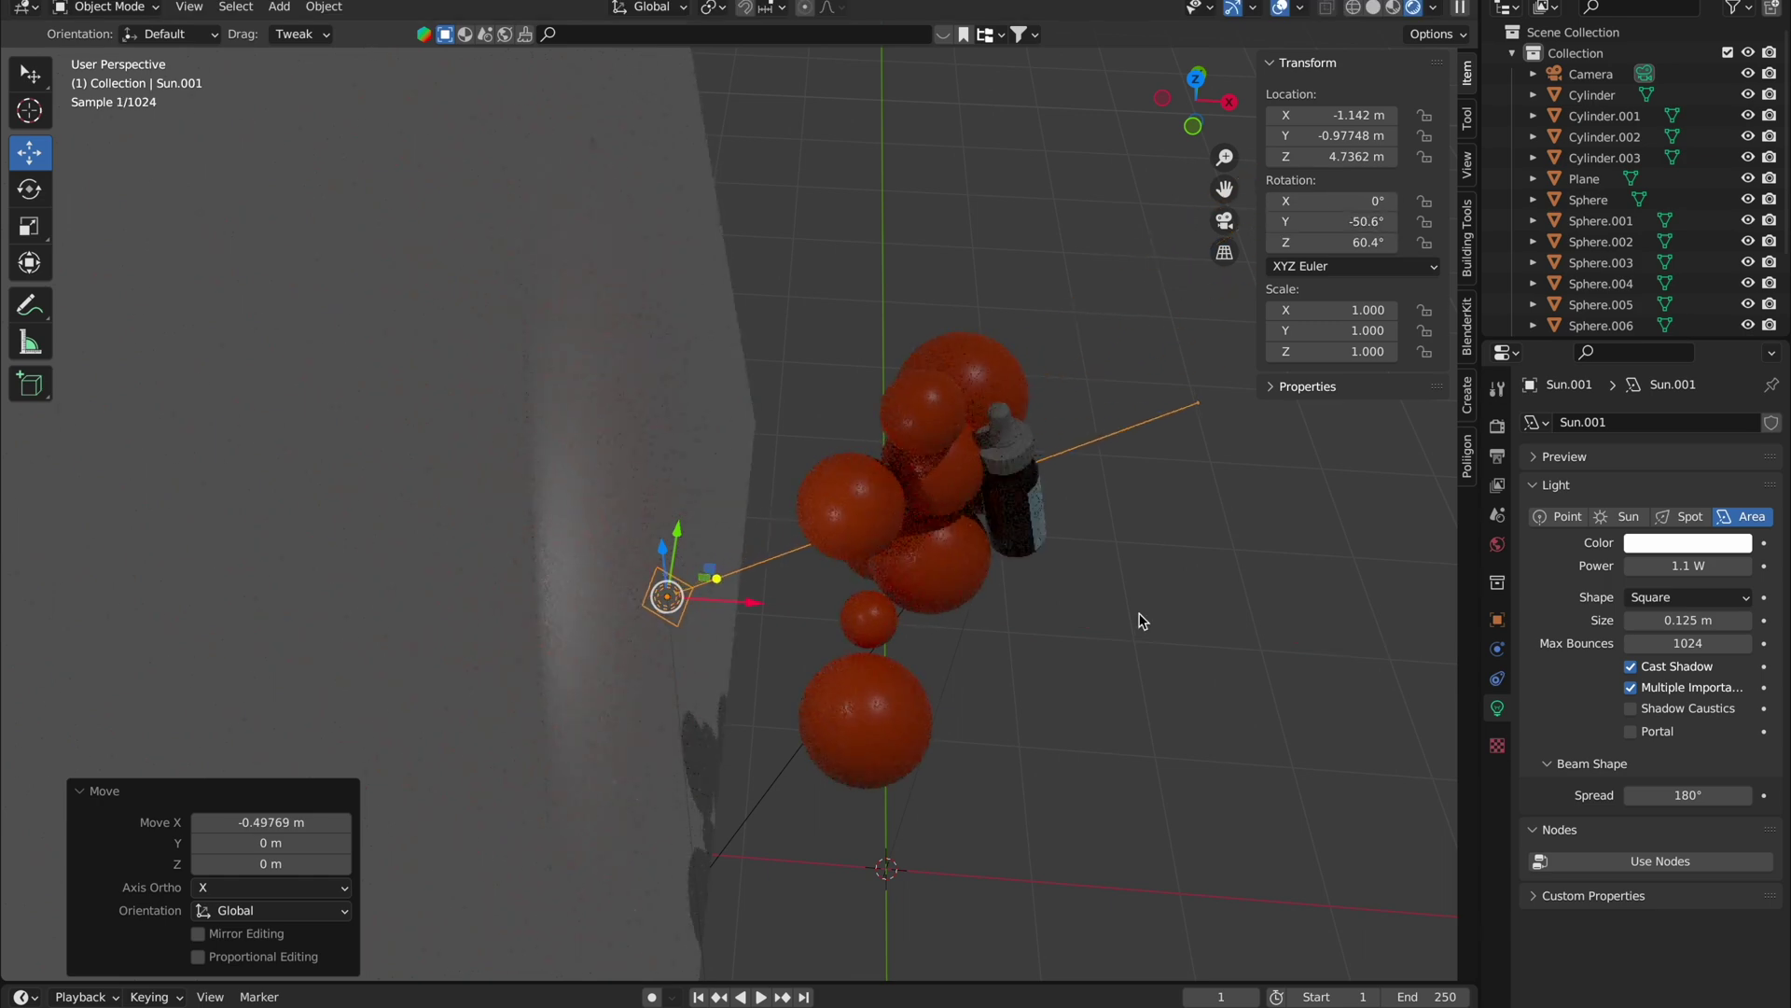
key("KP_0")
Step: Give the area light 9.5 W power and rotate it to Y -82°, Z 9.2°
left_click_drag(422, 198, 425, 279)
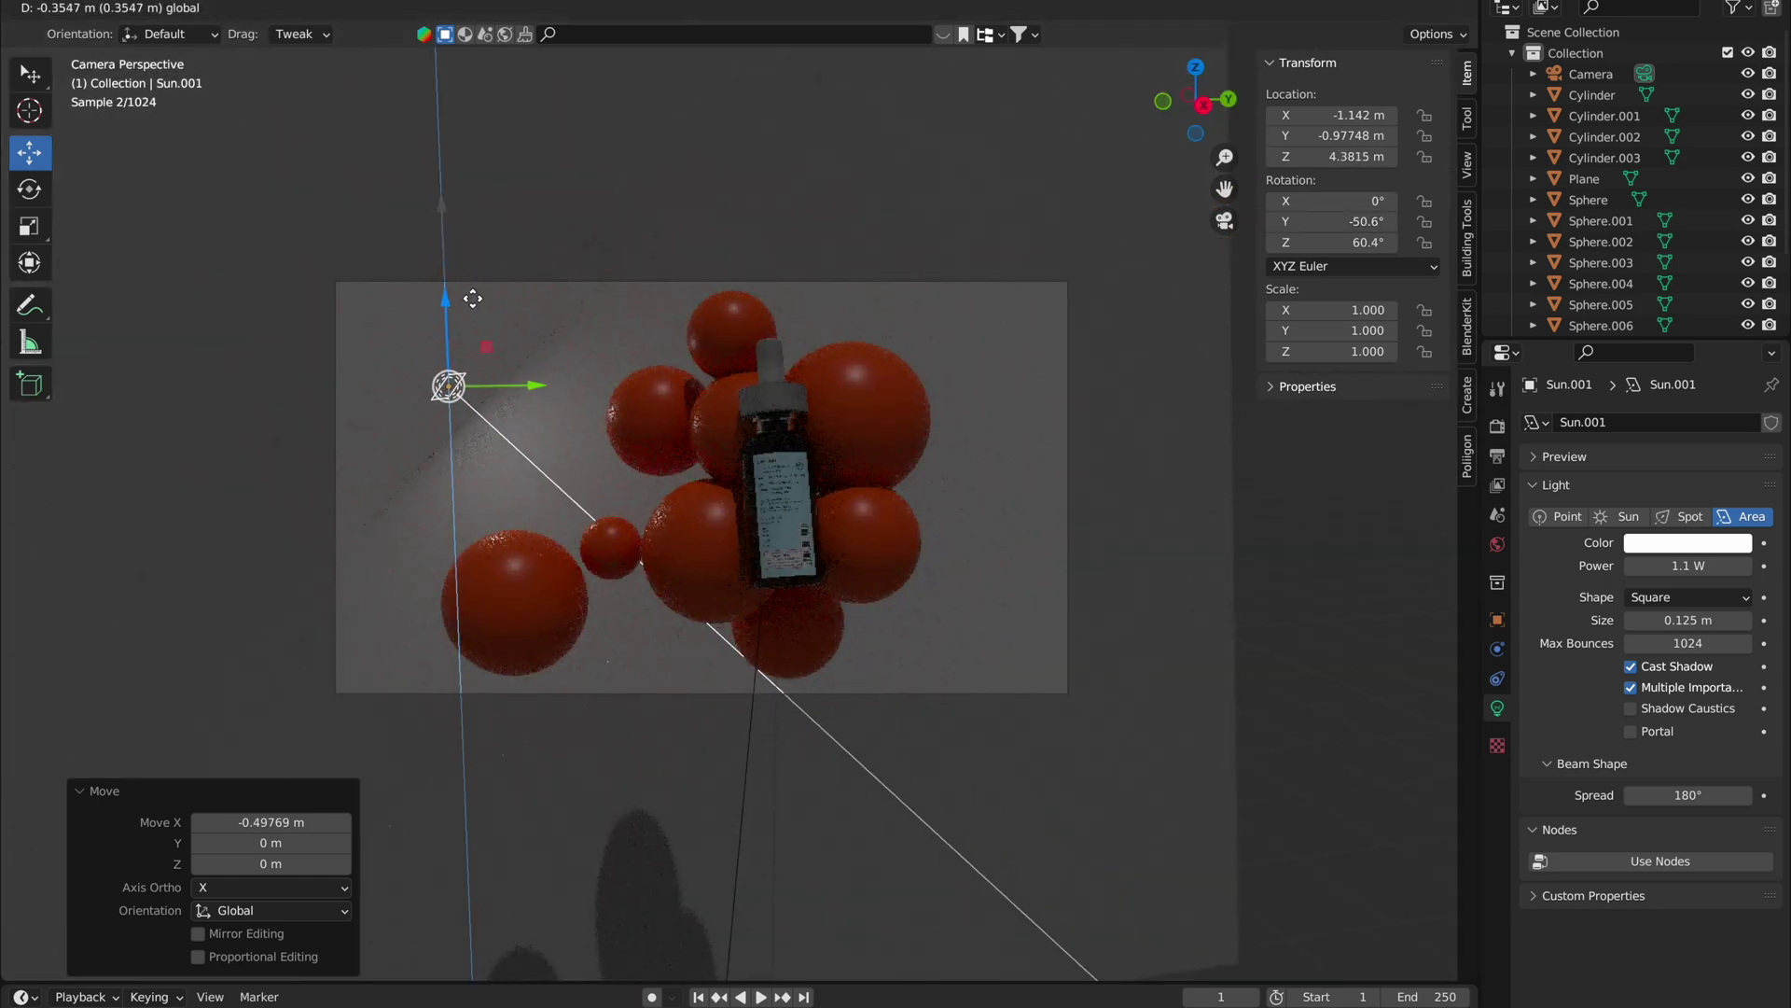
left_click_drag(1688, 565, 1717, 566)
left_click_drag(1334, 221, 1250, 243)
left_click_drag(1365, 242, 1278, 221)
left_click_drag(1689, 566, 1754, 565)
left_click_drag(1334, 242, 1362, 221)
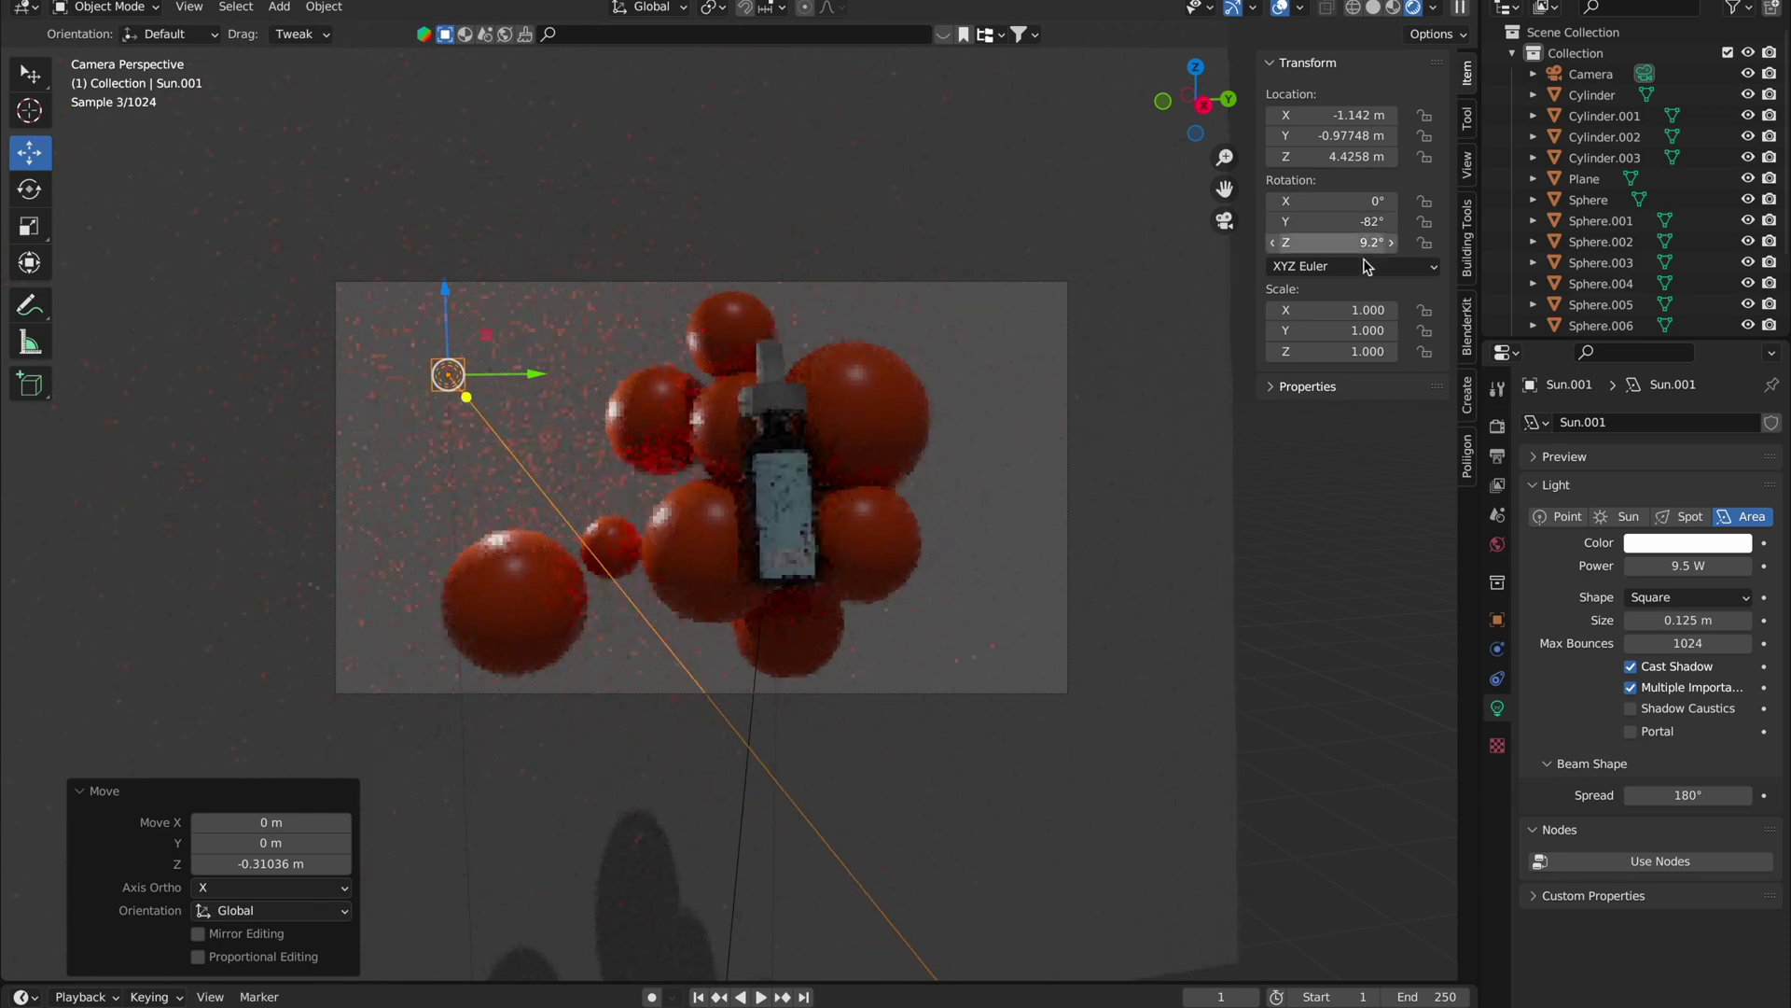
scroll(1496, 285, "down", 2)
left_click(1577, 304)
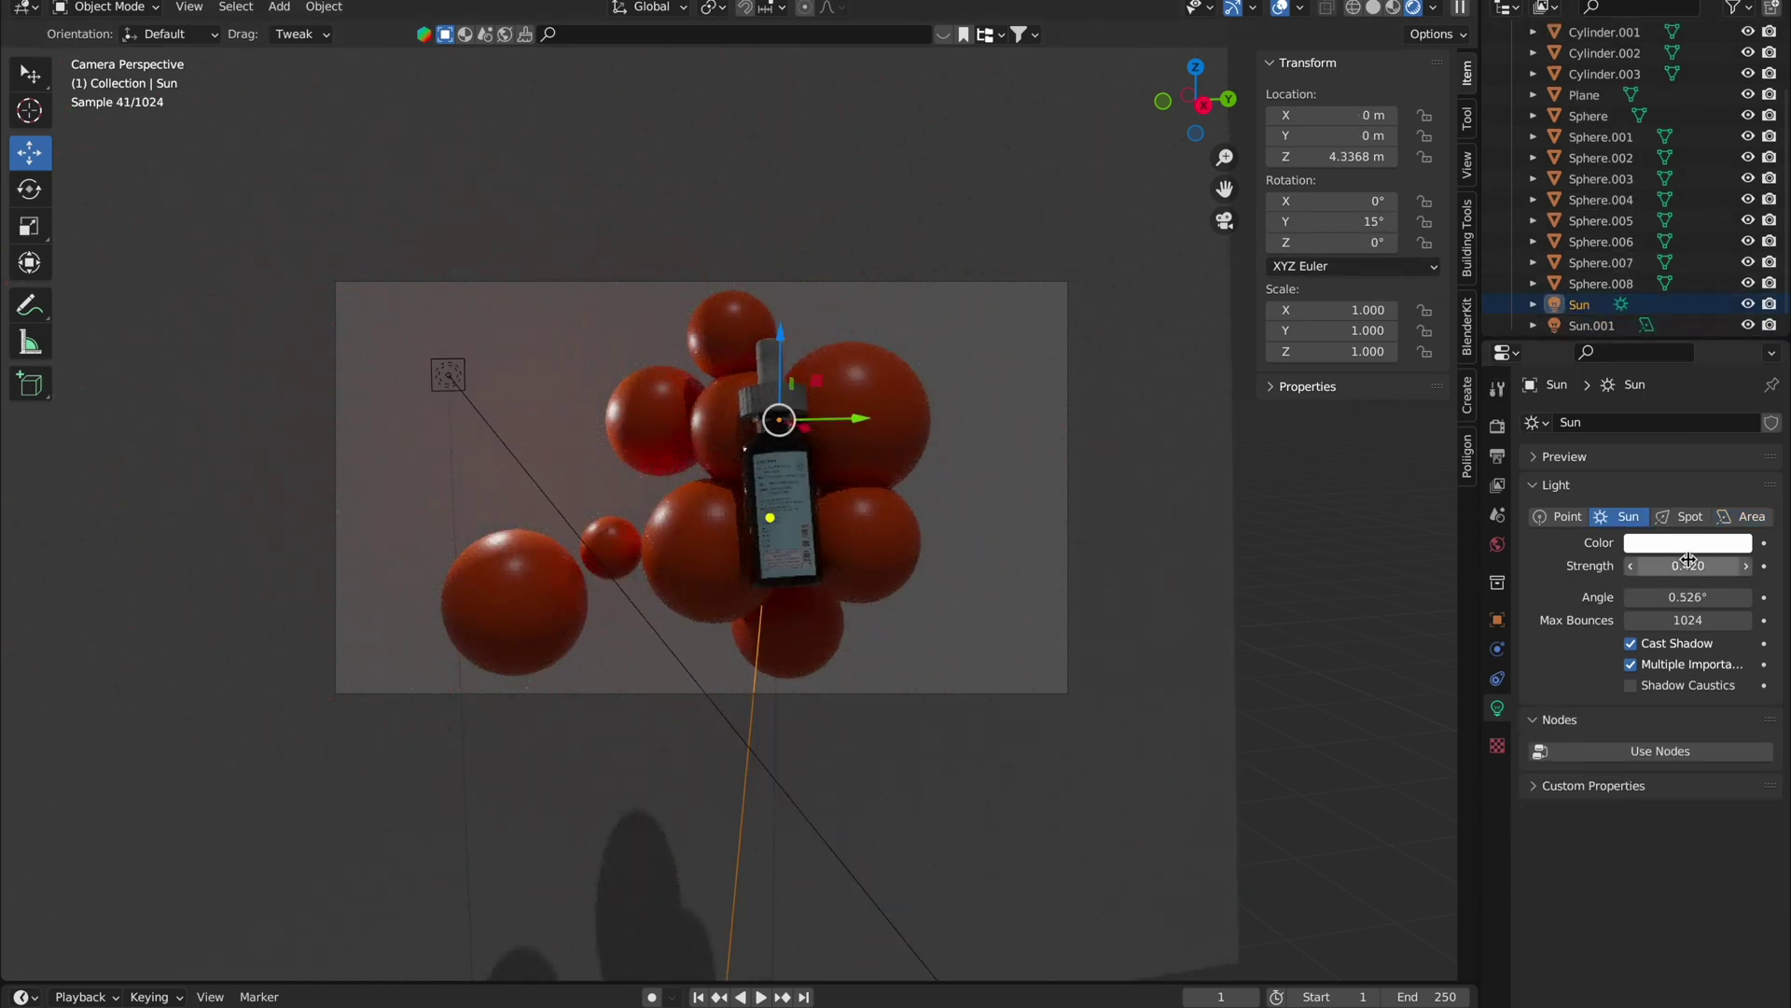
Step: Reposition the area light, setting its Location X to -1.262 m
left_click(1591, 324)
left_click_drag(523, 373, 607, 373)
left_click_drag(536, 295, 513, 496)
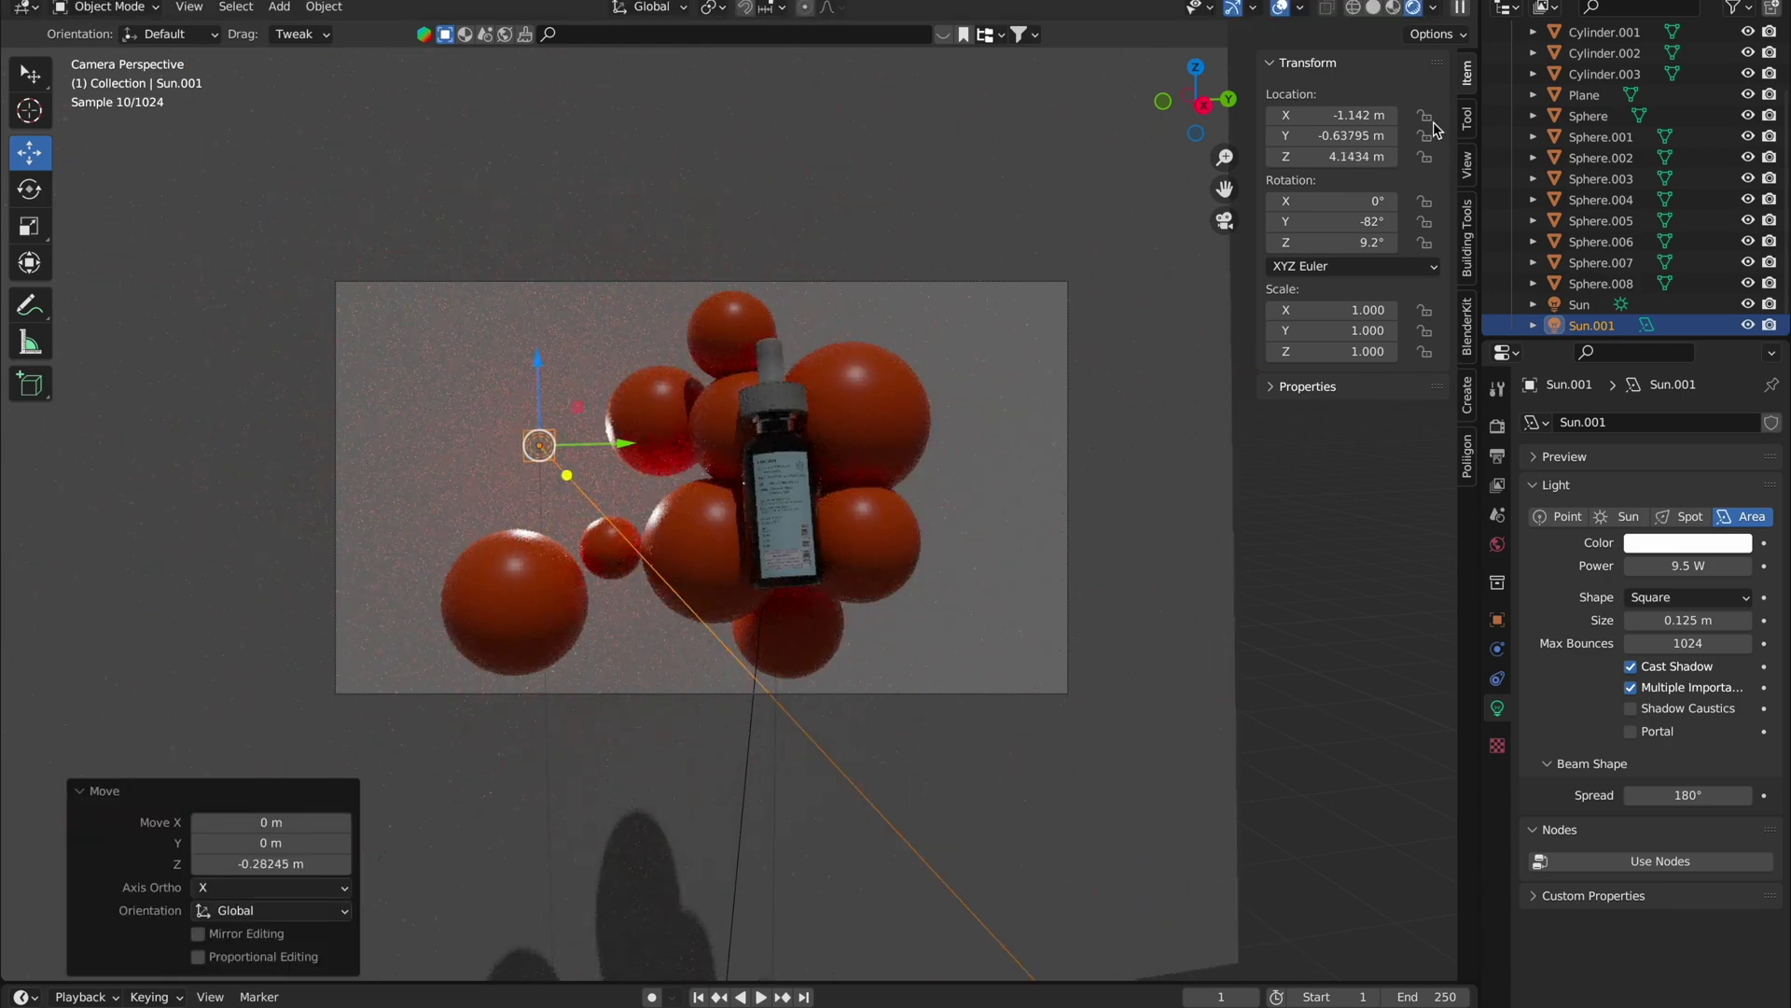
left_click_drag(1323, 136, 1348, 115)
left_click(1348, 703)
Step: Raise the Sun light's strength to 1.180
scroll(1015, 564, "up", 2)
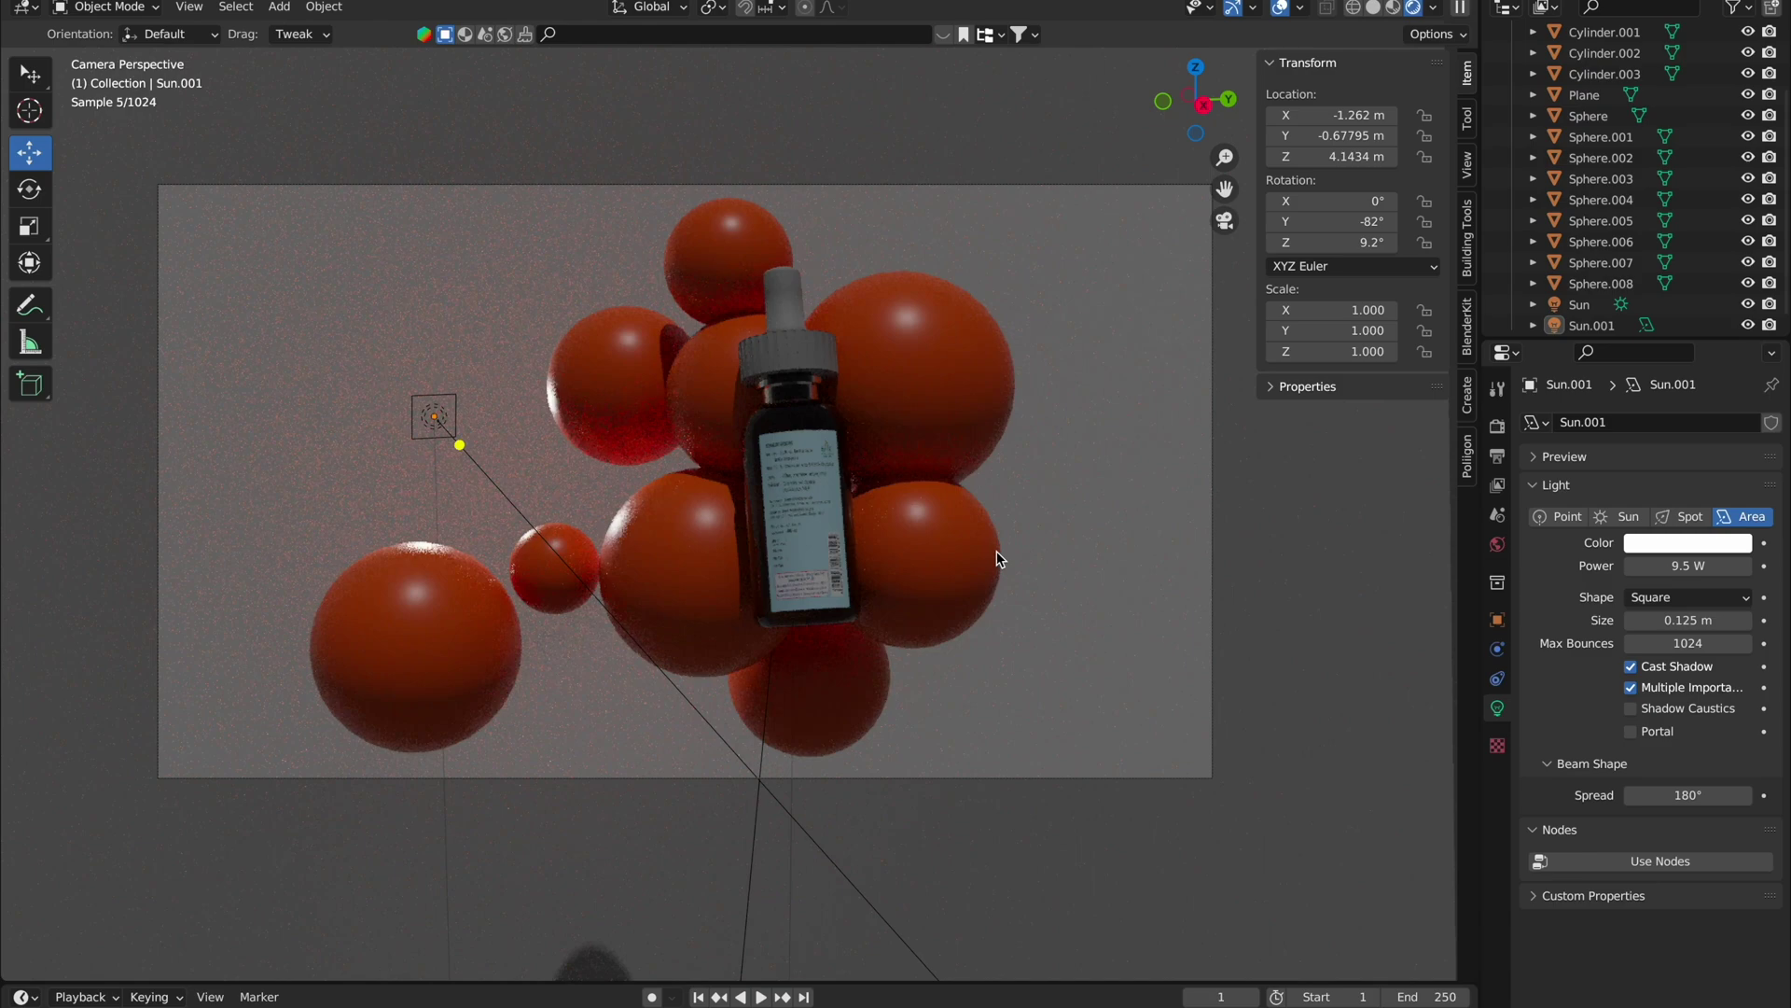
left_click(1579, 304)
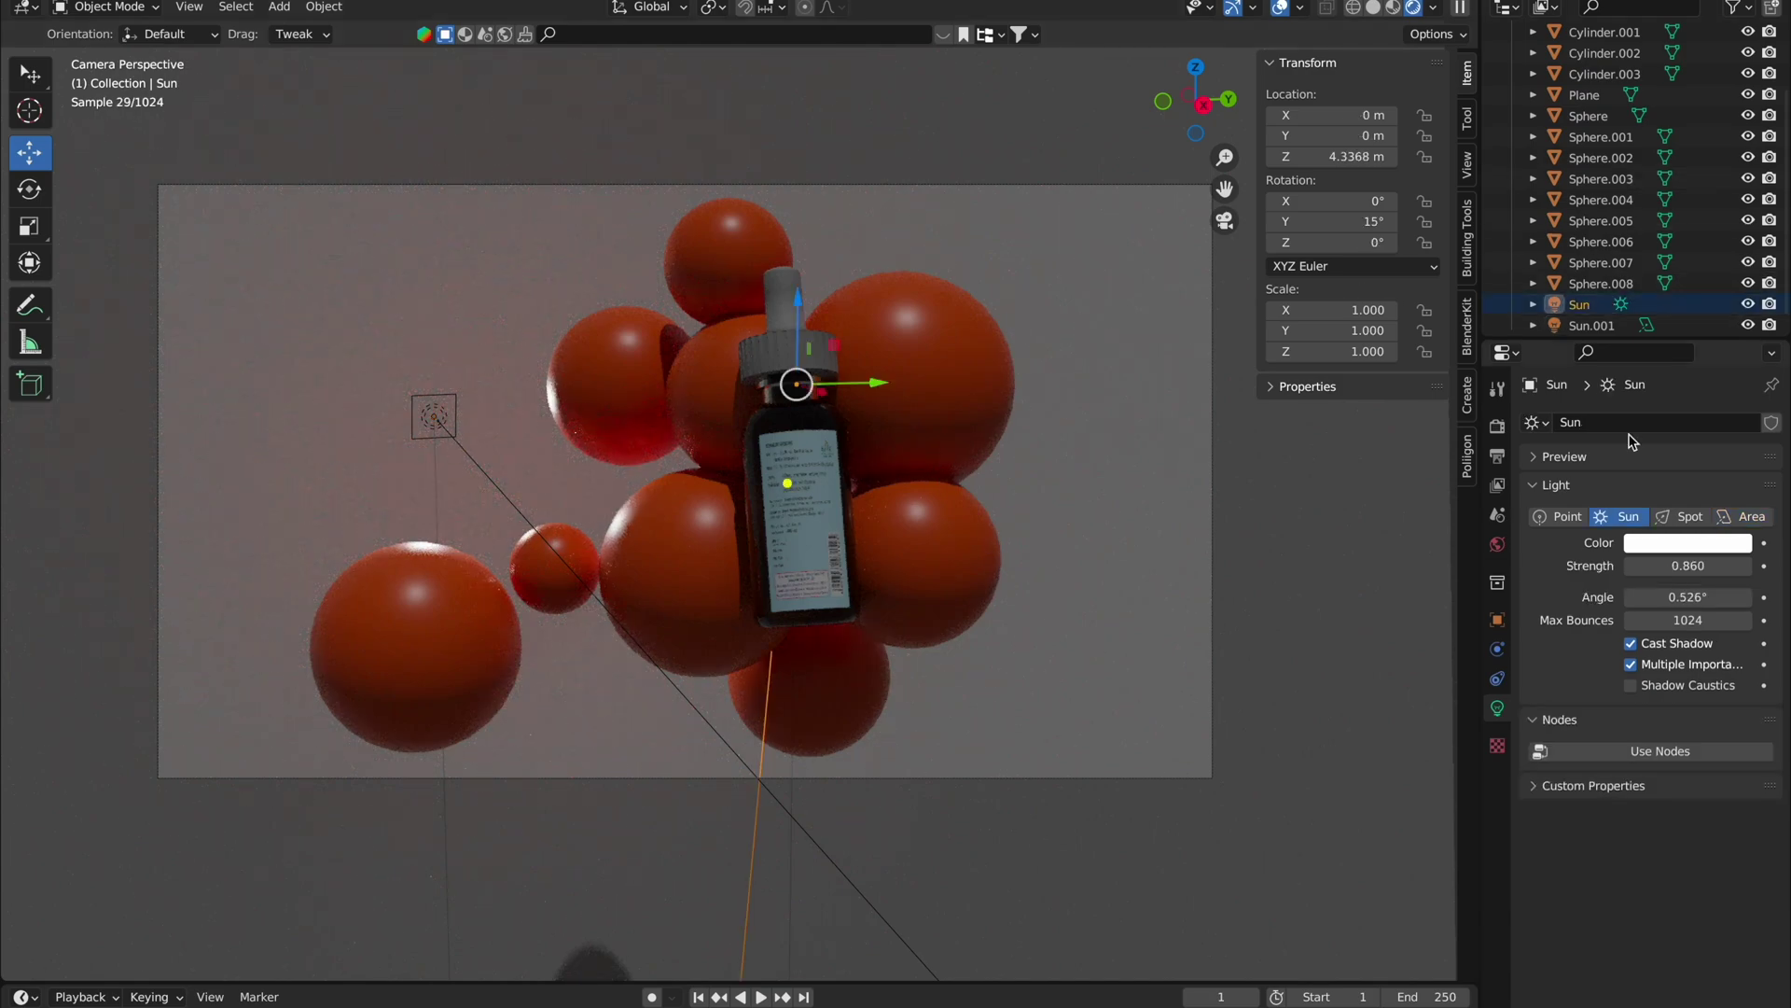
left_click_drag(1684, 566, 1712, 565)
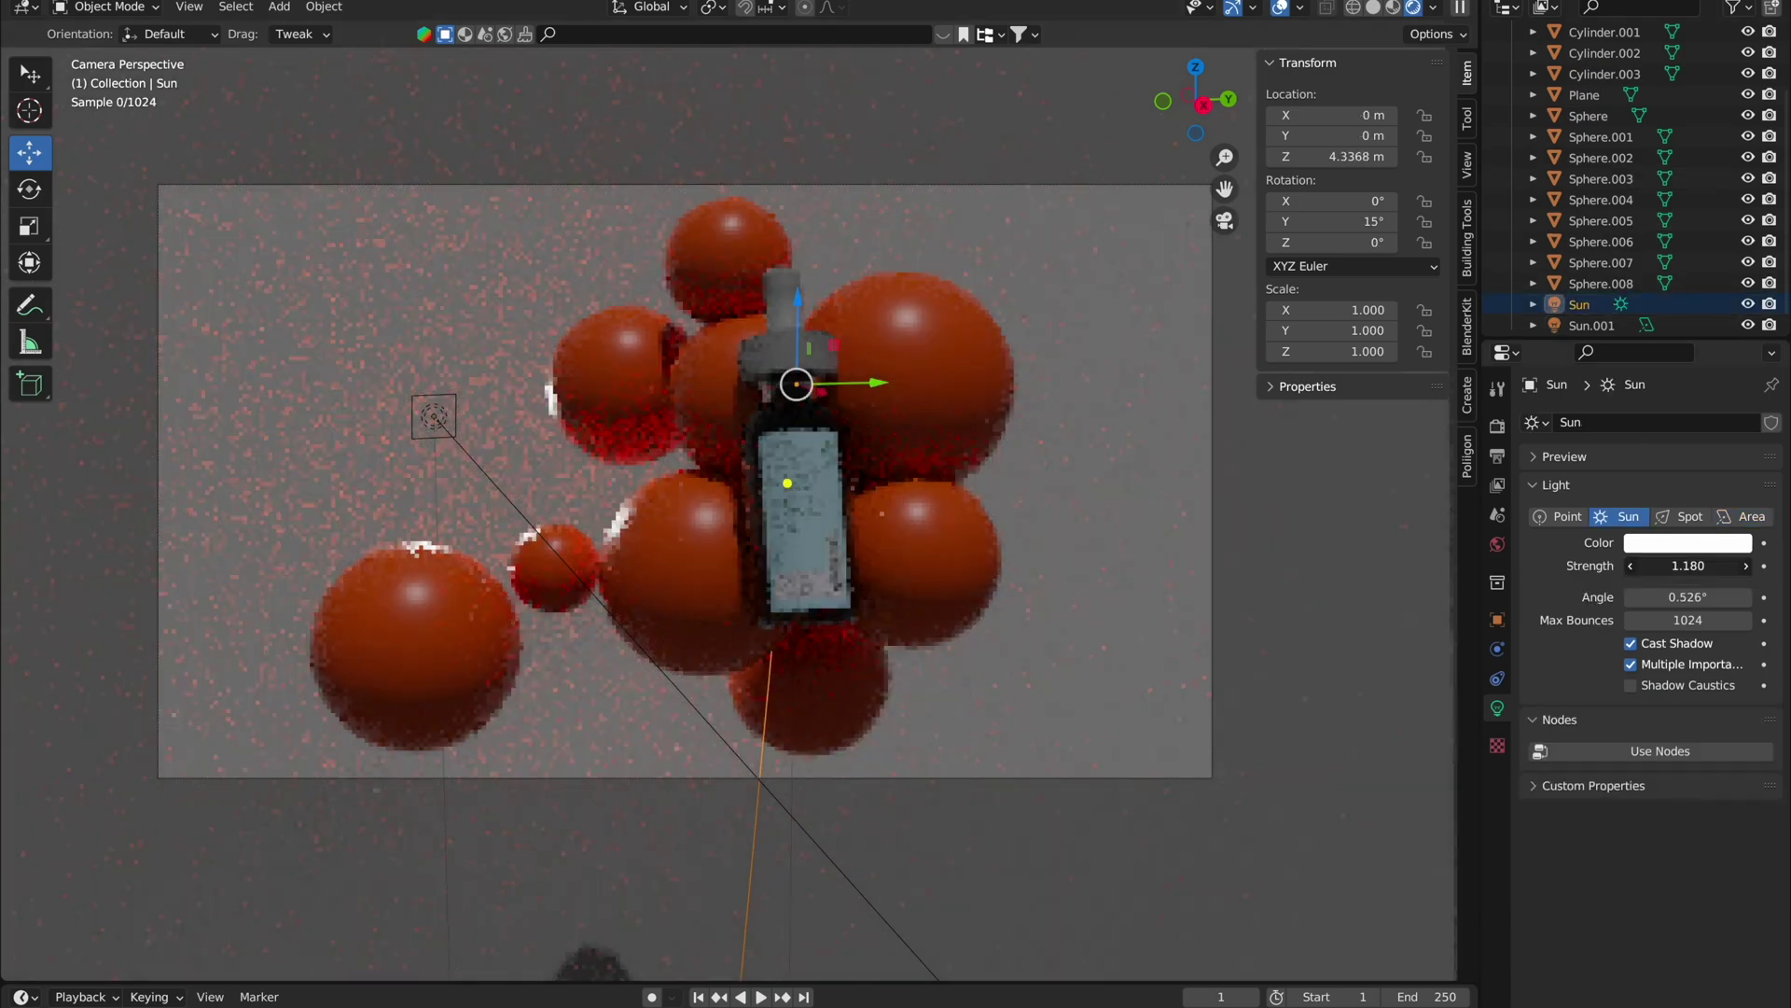
Step: Increase the orange spheres' Material.004 roughness to about 0.577
left_click(909, 373)
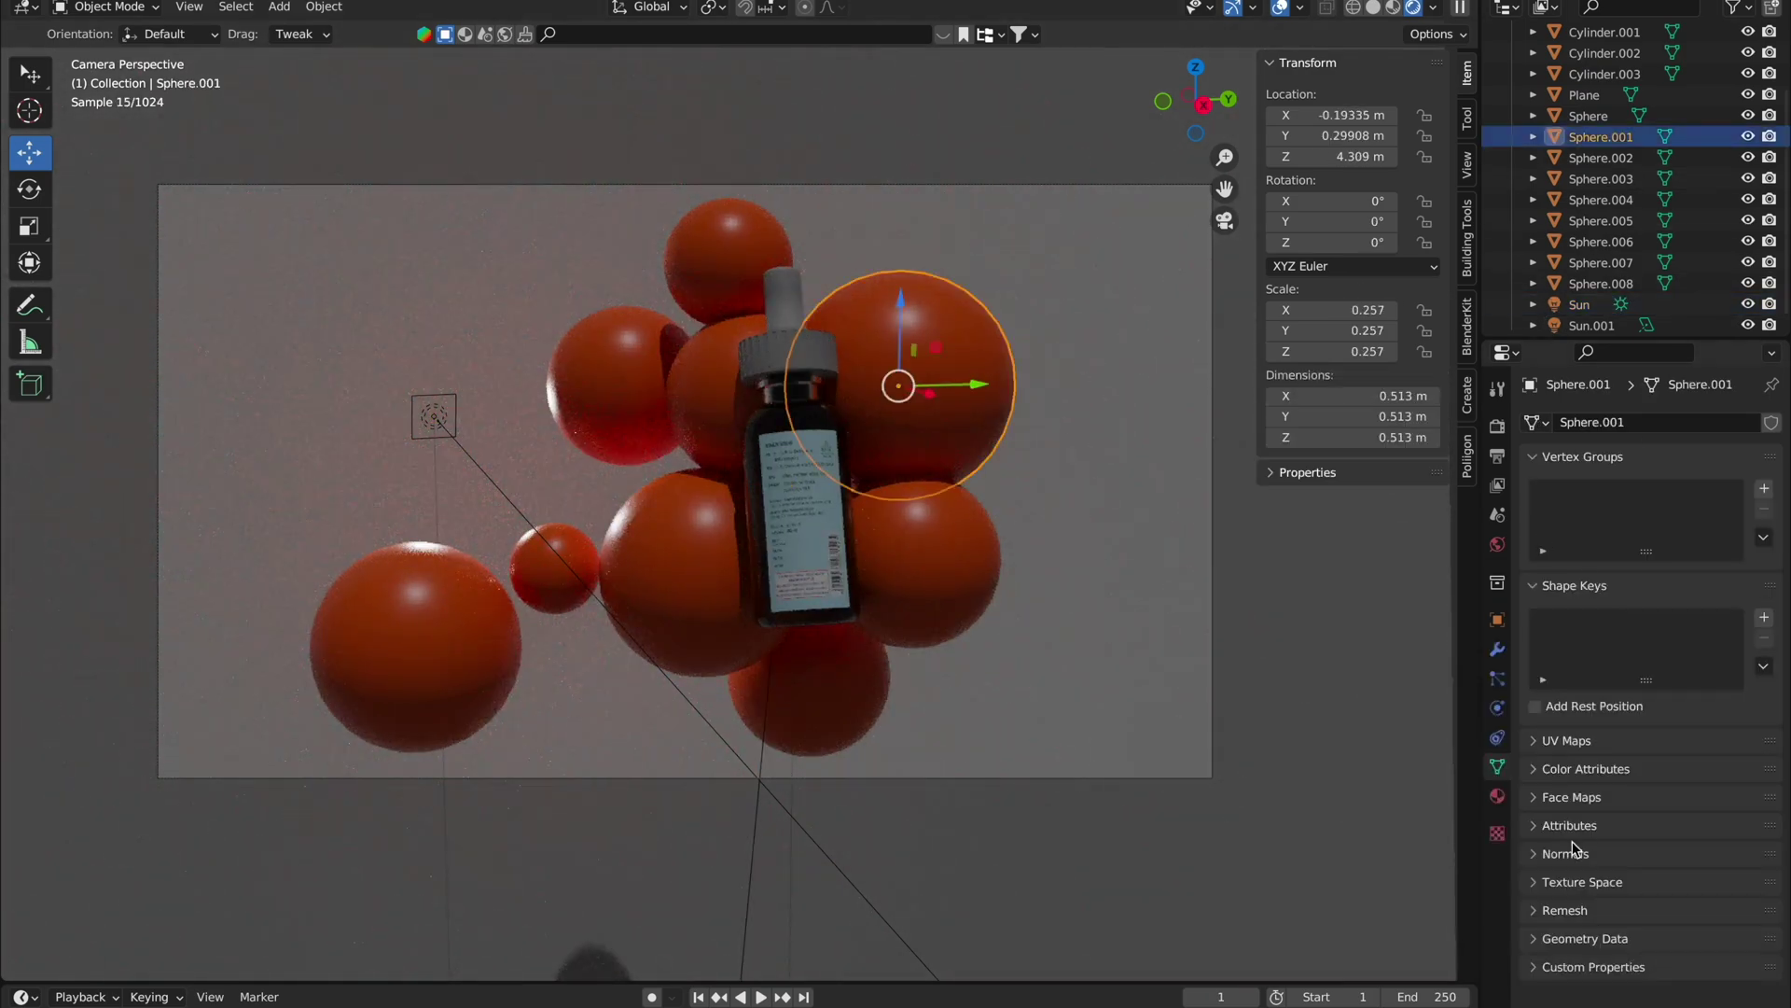
left_click(623, 385)
left_click(1498, 796)
scroll(1690, 862, "down", 1)
left_click_drag(1691, 931, 1716, 931)
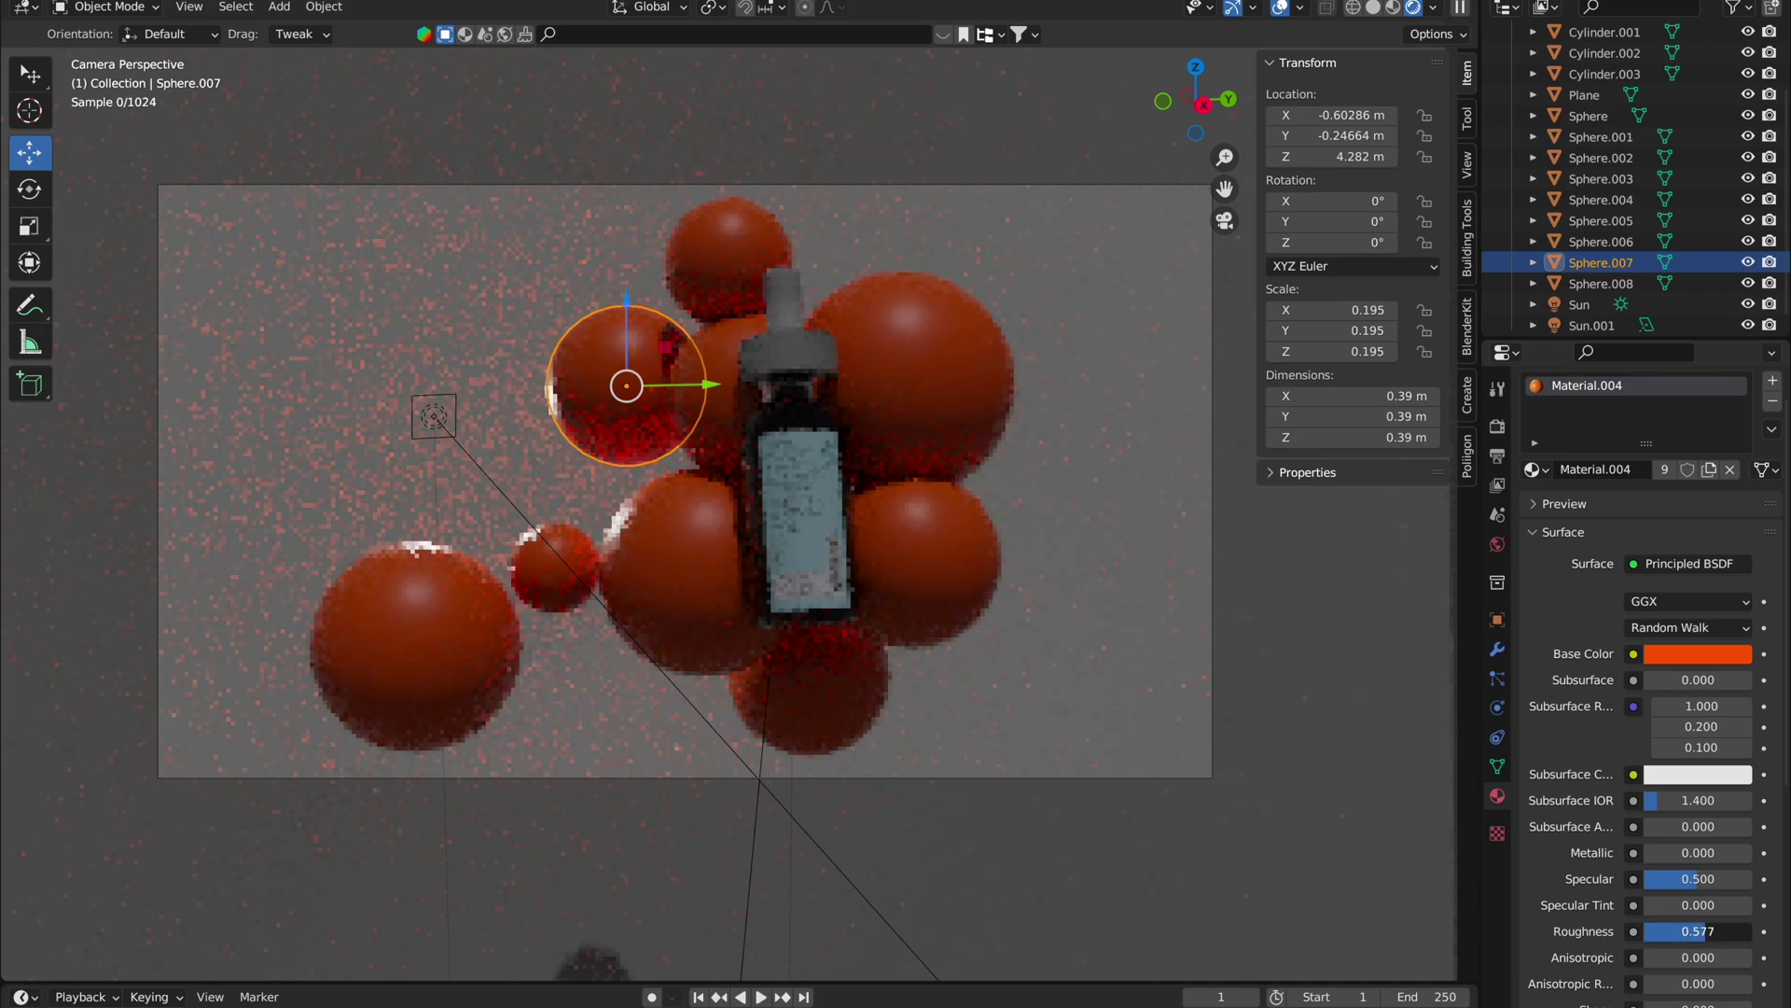
Step: Shift the area light slightly along Y to -0.7421 m
left_click(902, 525)
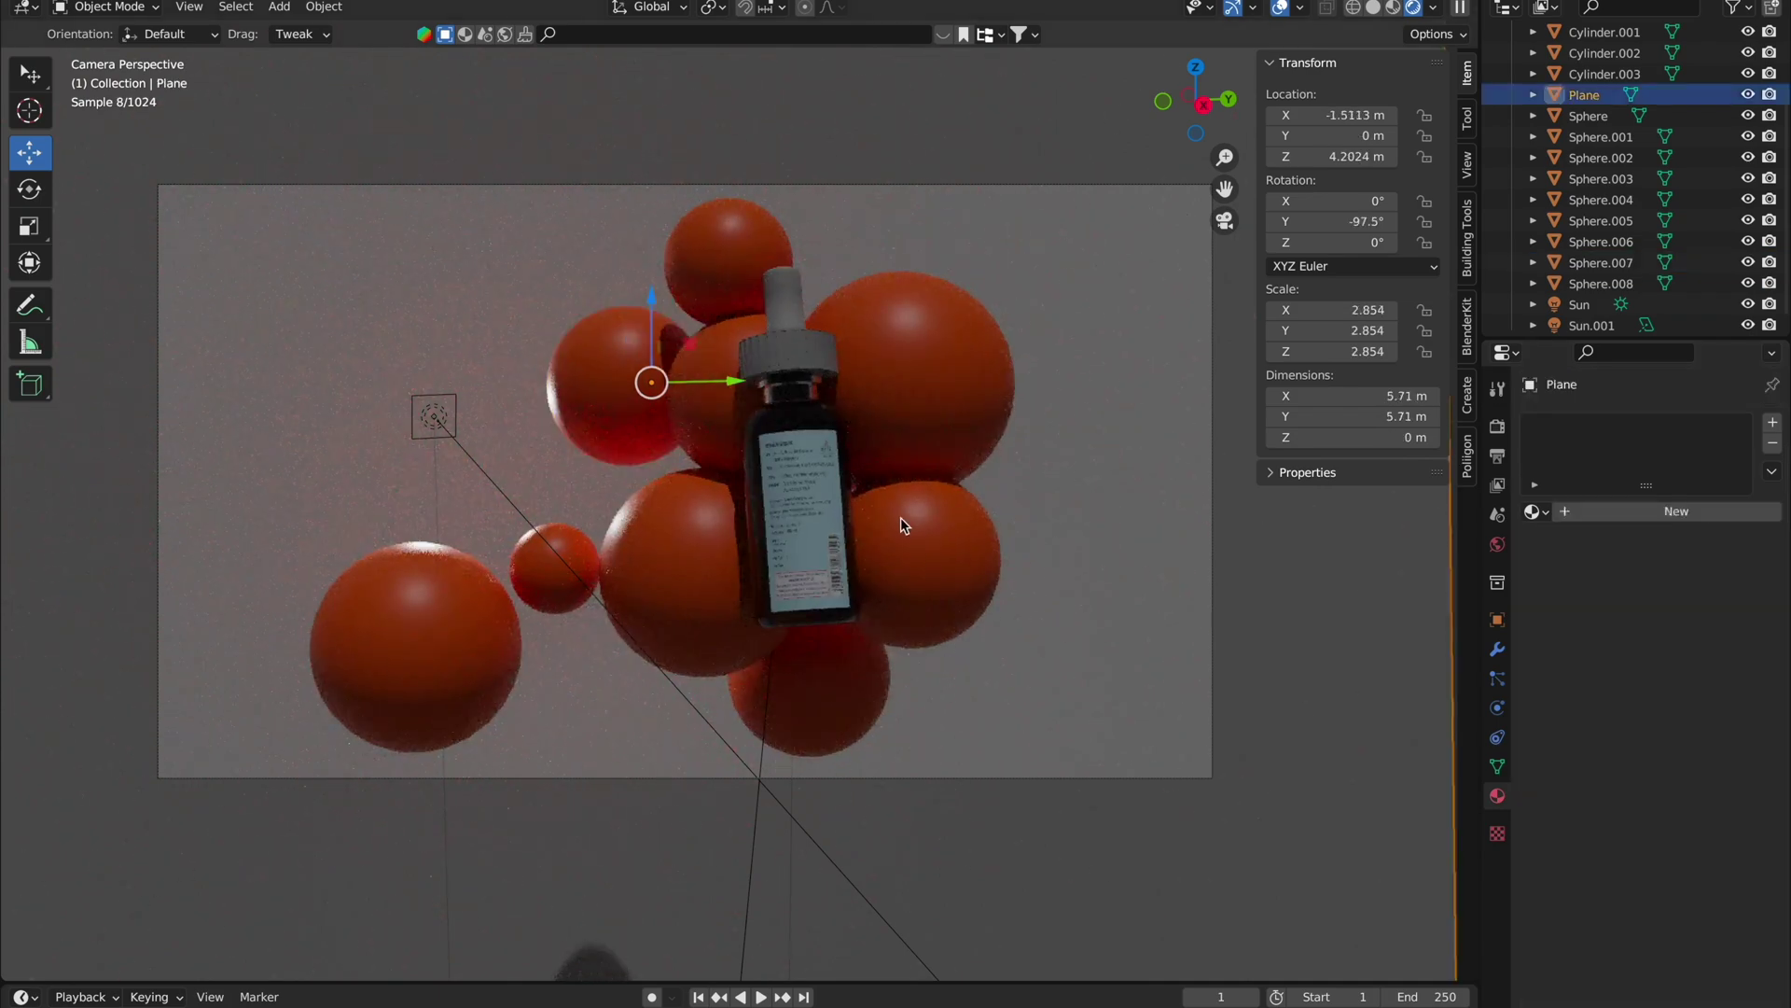
left_click(418, 447)
mouse_move(495, 439)
left_mouse_down()
mouse_move(539, 441)
mouse_move(499, 407)
left_mouse_up()
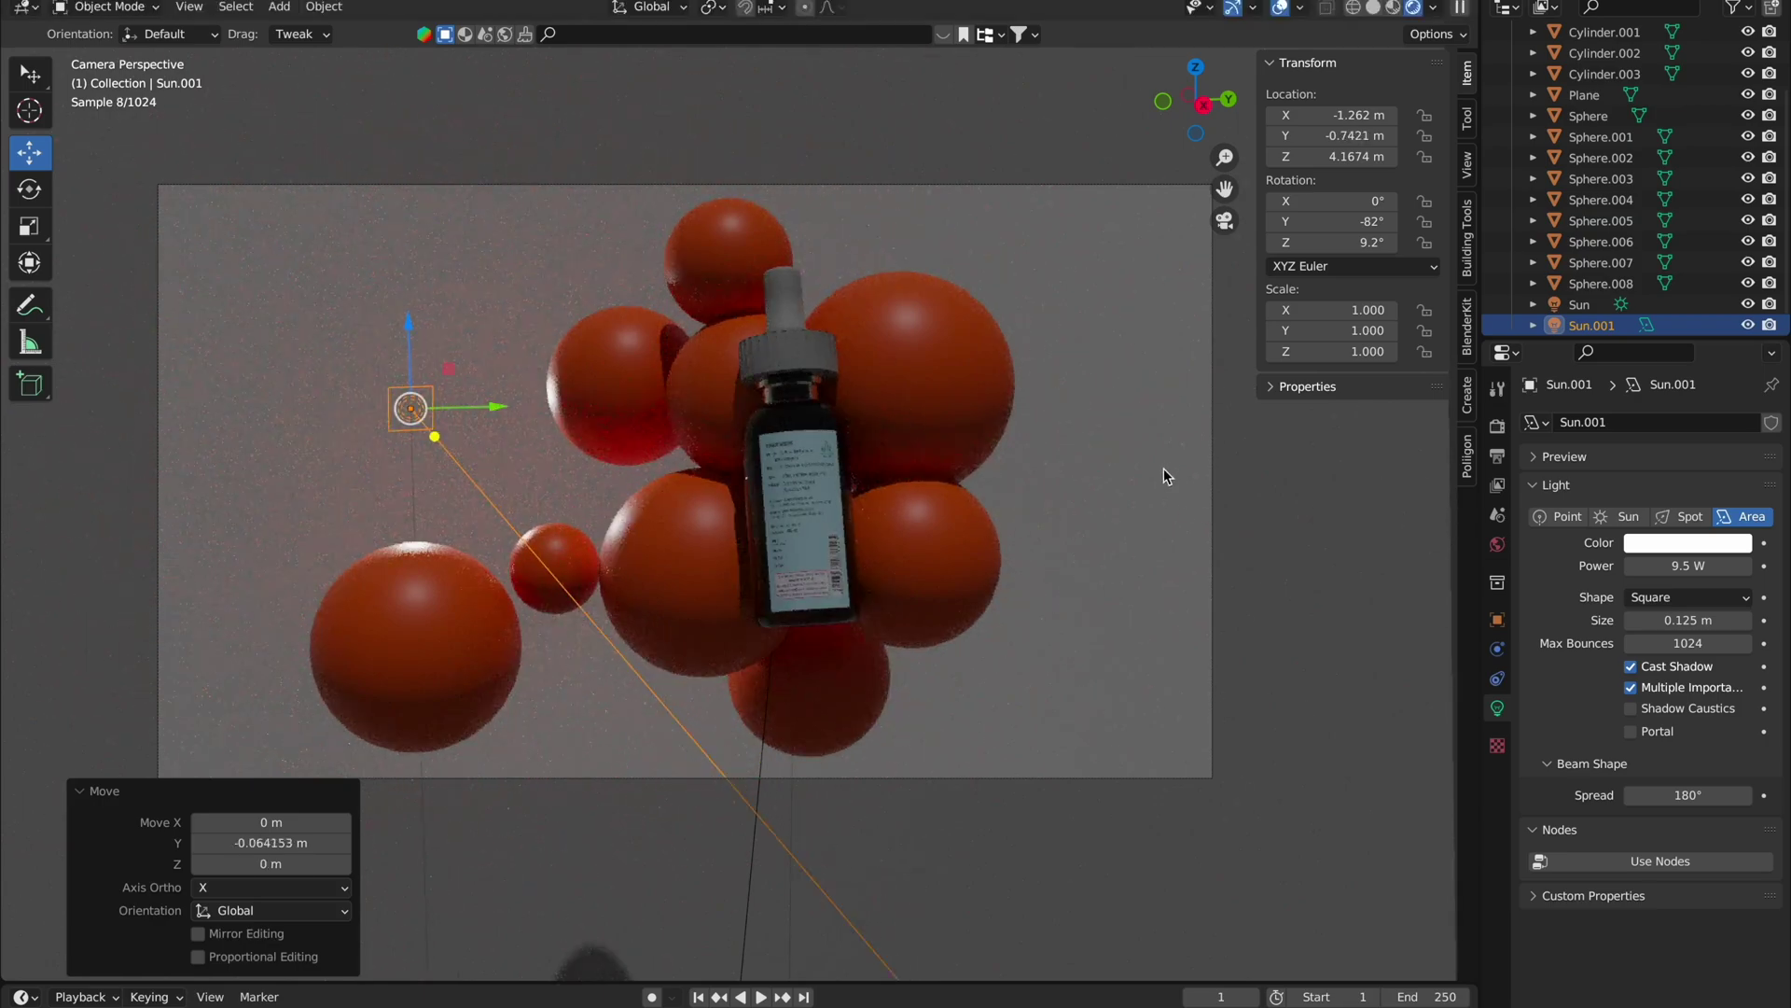
left_click(1498, 426)
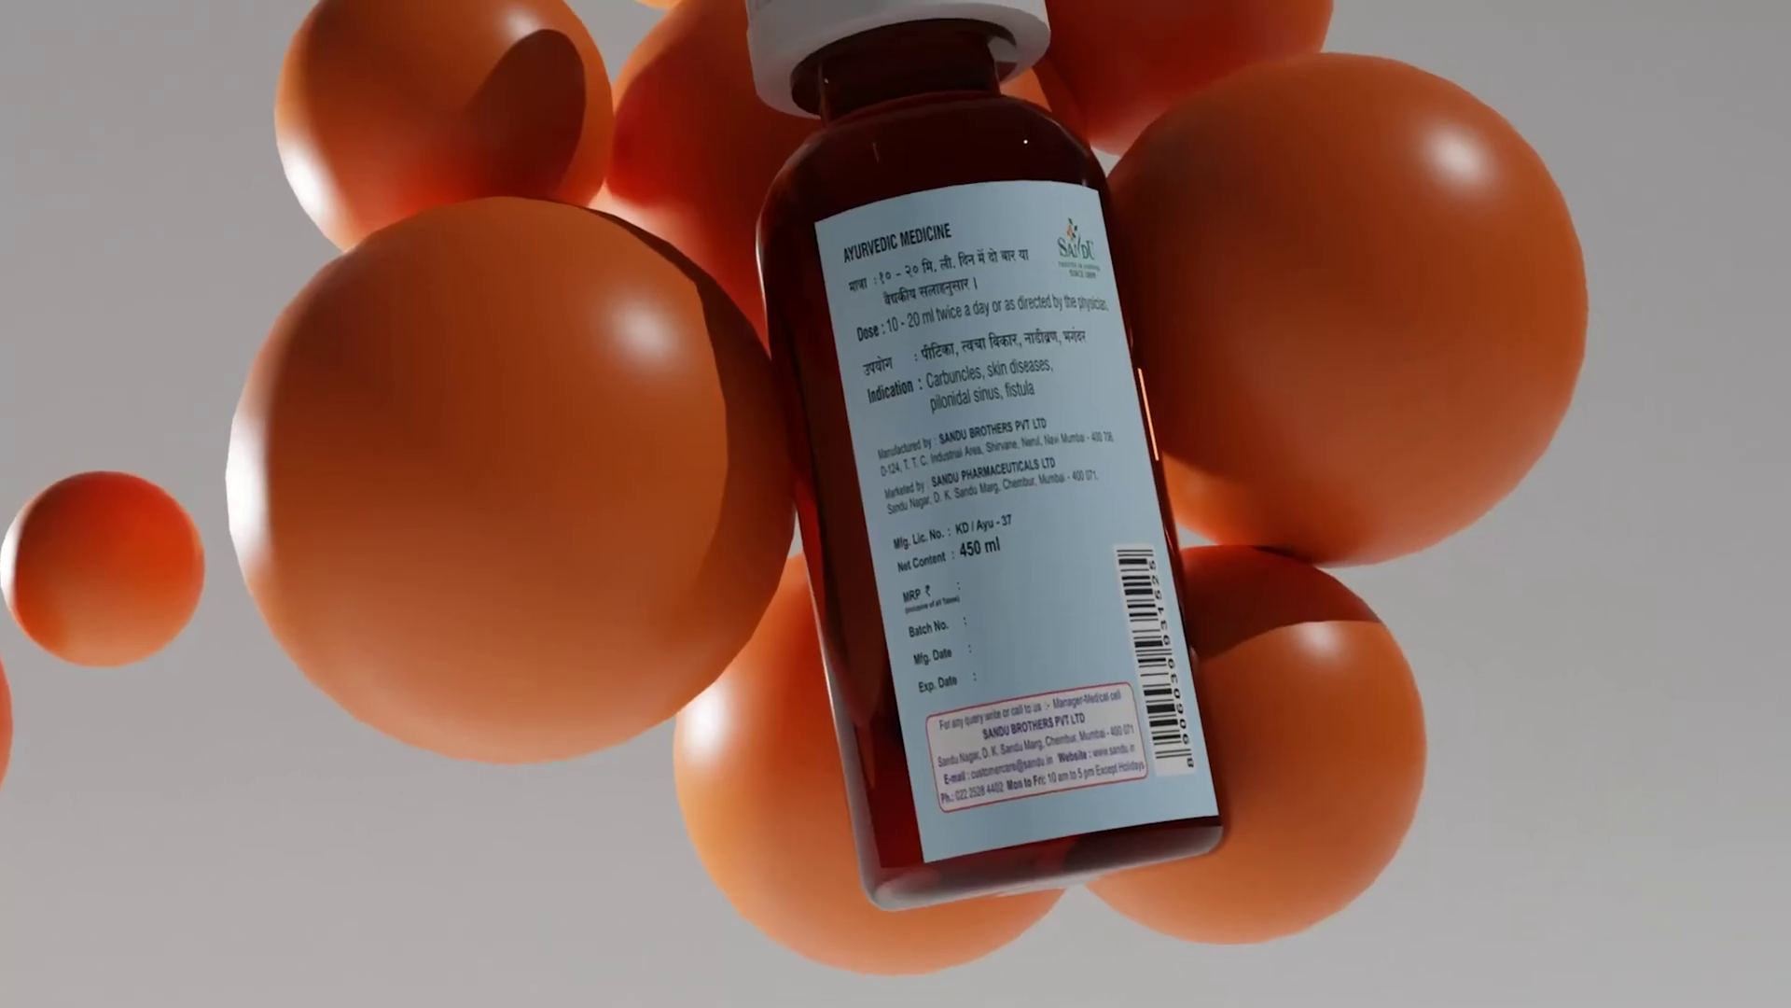